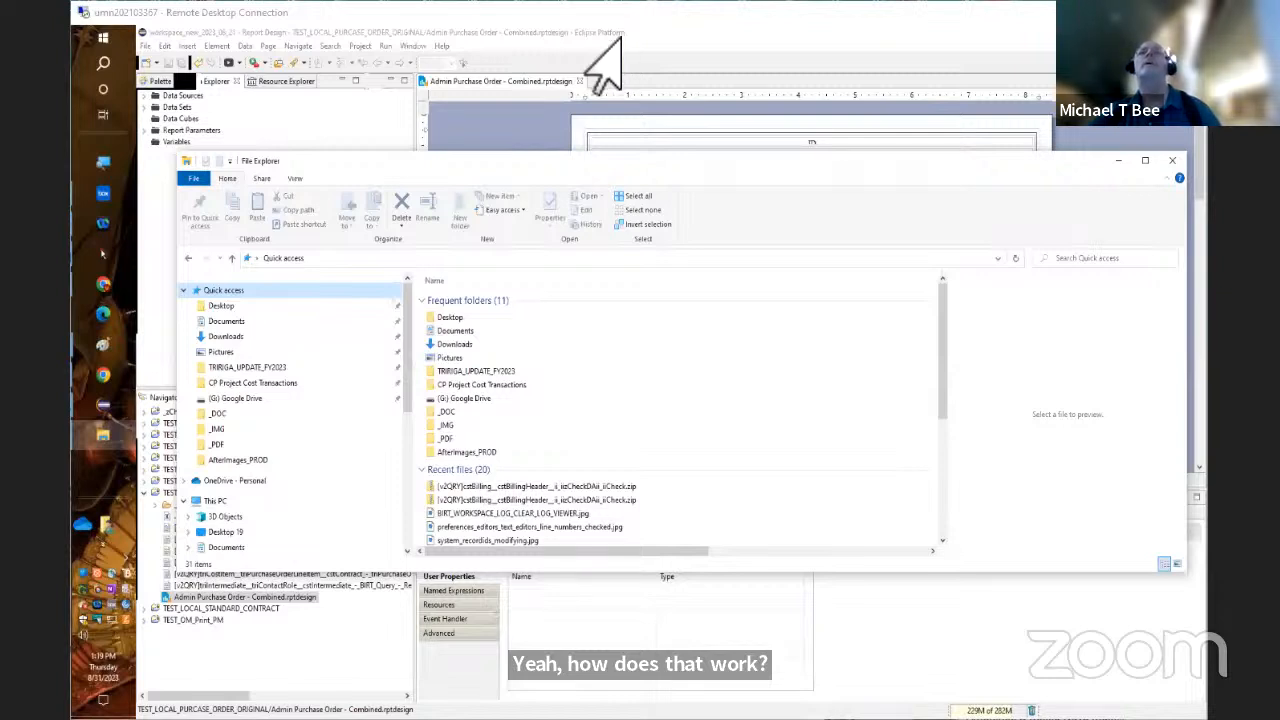
# Minimize File Explorer and open the Devices section of Windows Settings
pyautogui.click(1120, 161)
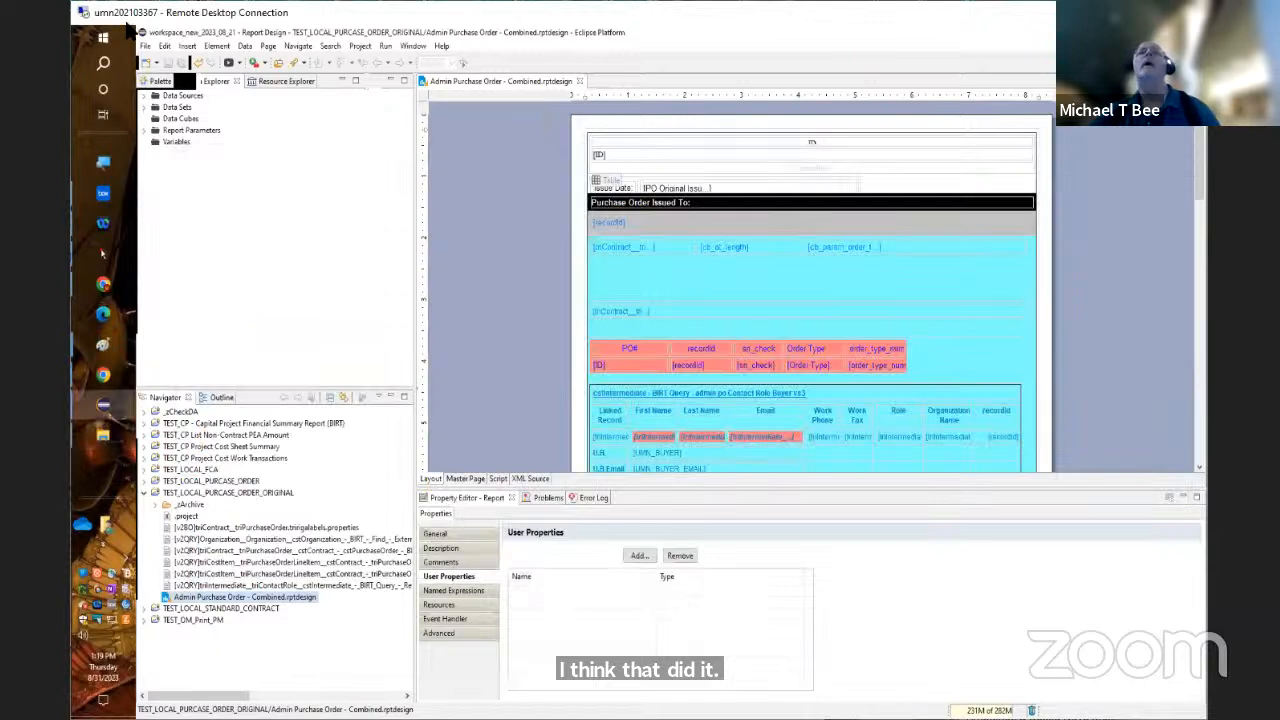
pyautogui.rightClick(100, 37)
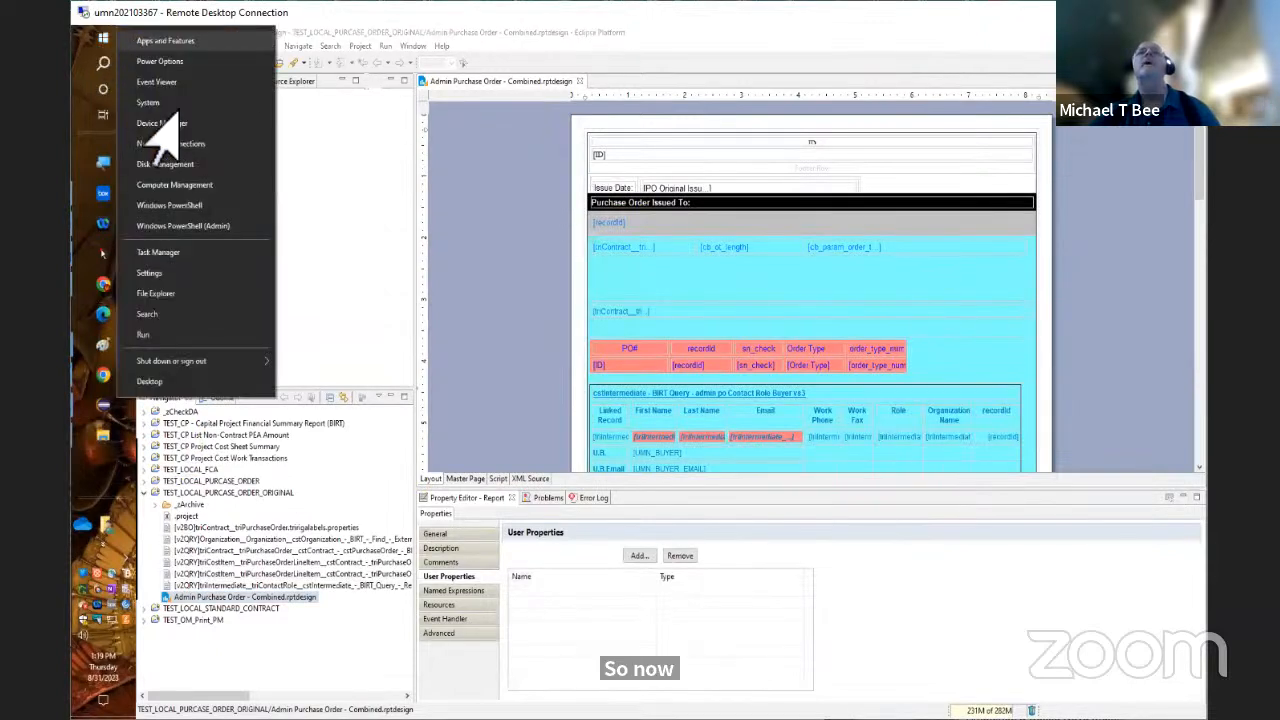
pyautogui.click(160, 273)
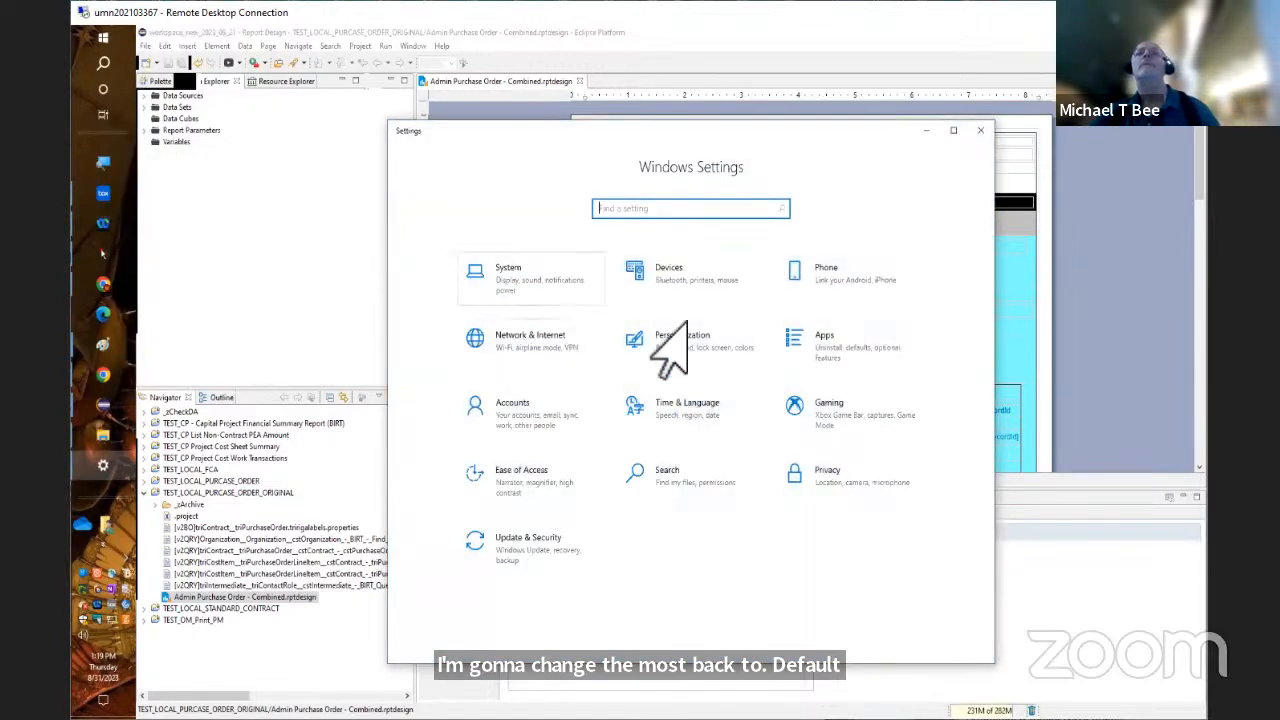
pyautogui.rightClick(709, 279)
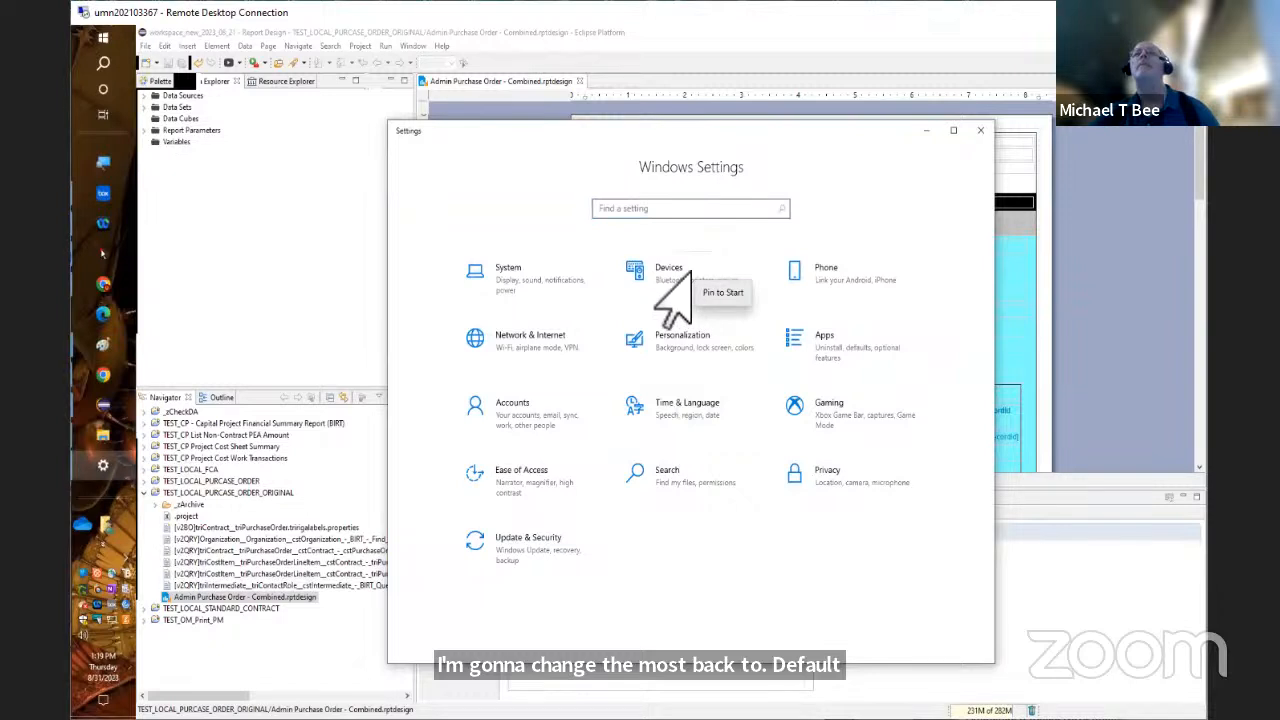
pyautogui.click(690, 271)
pyautogui.click(688, 272)
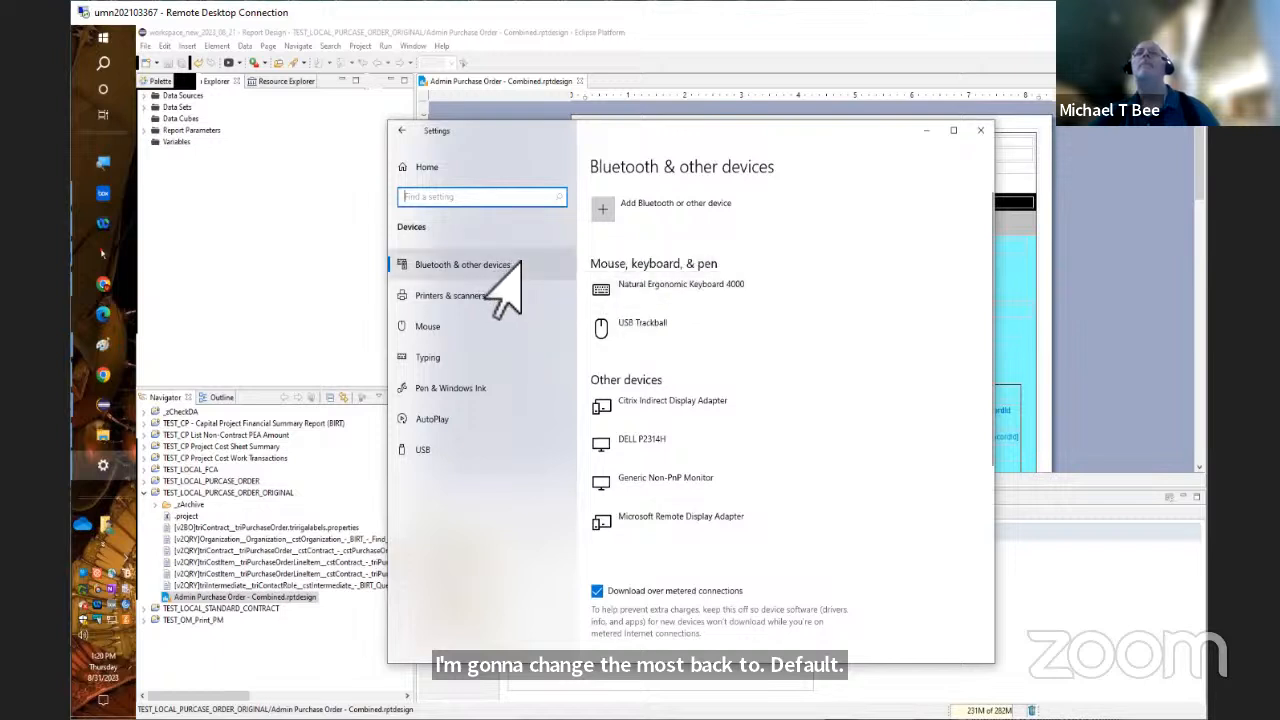
# In the mouse settings, set the primary button to Right
pyautogui.rightClick(538, 326)
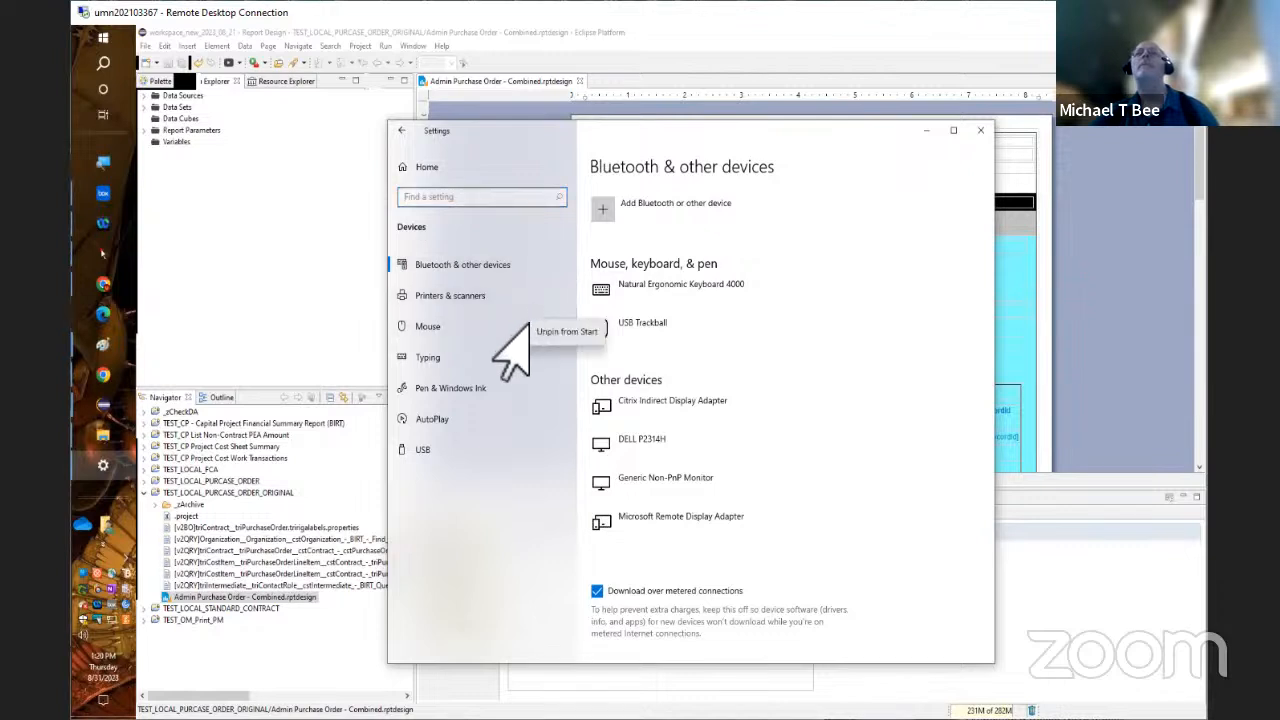
pyautogui.press('Escape')
pyautogui.rightClick(527, 324)
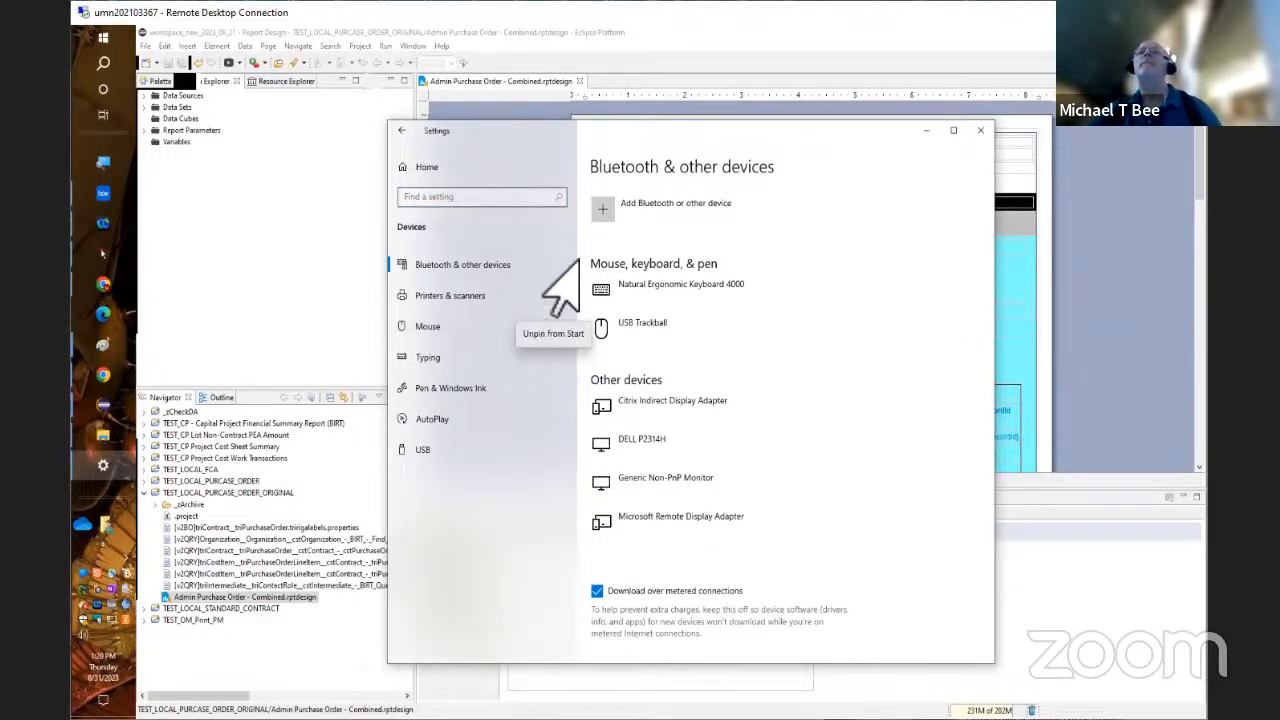
pyautogui.rightClick(465, 323)
pyautogui.click(432, 325)
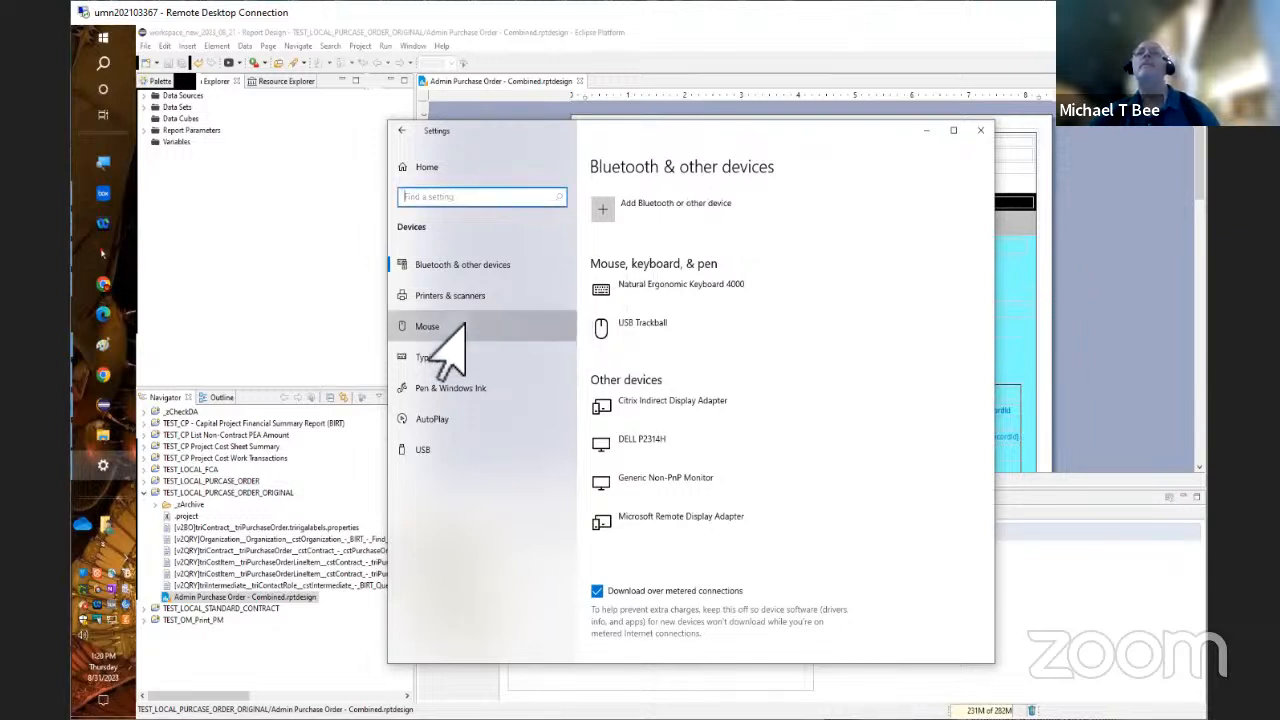
pyautogui.click(428, 330)
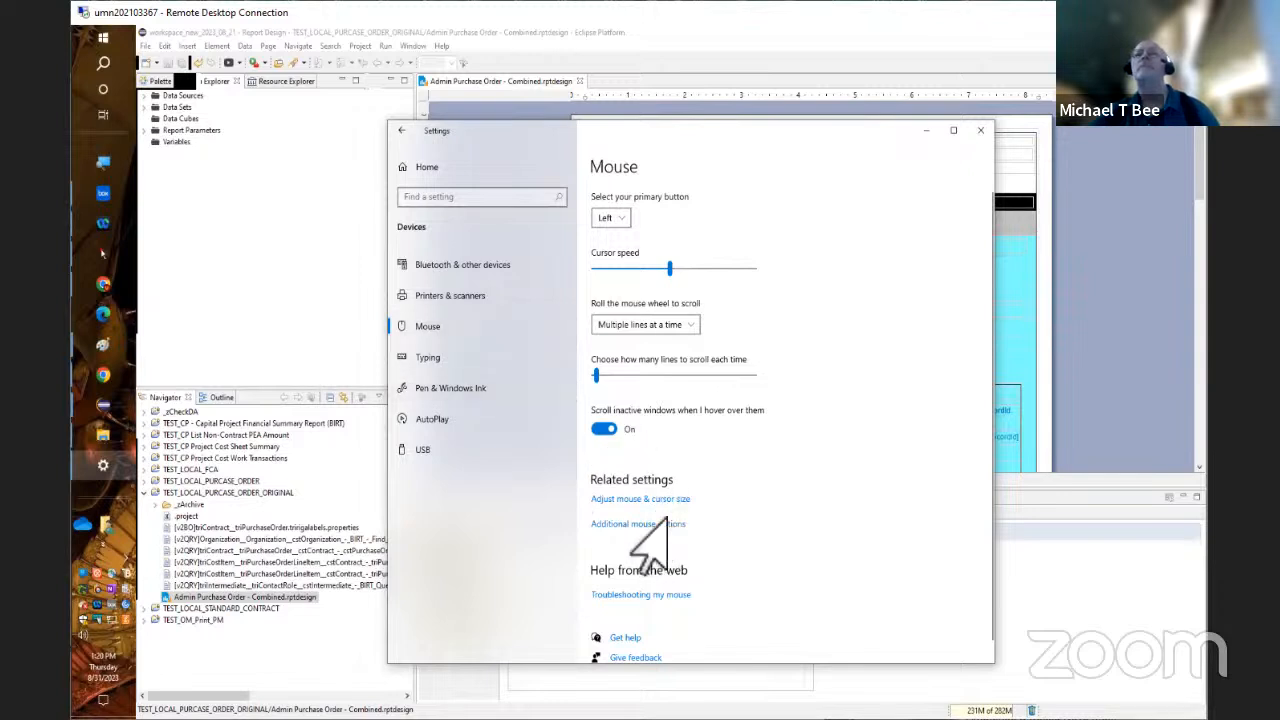
pyautogui.click(606, 219)
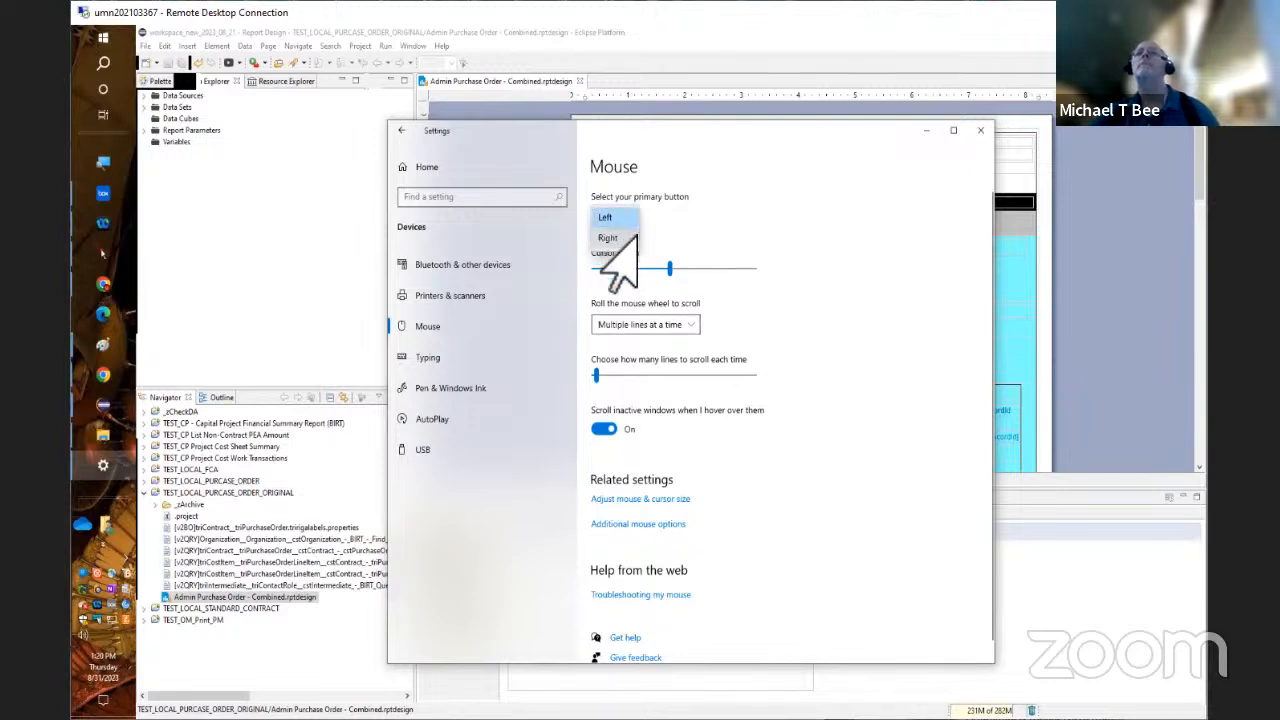
pyautogui.click(630, 238)
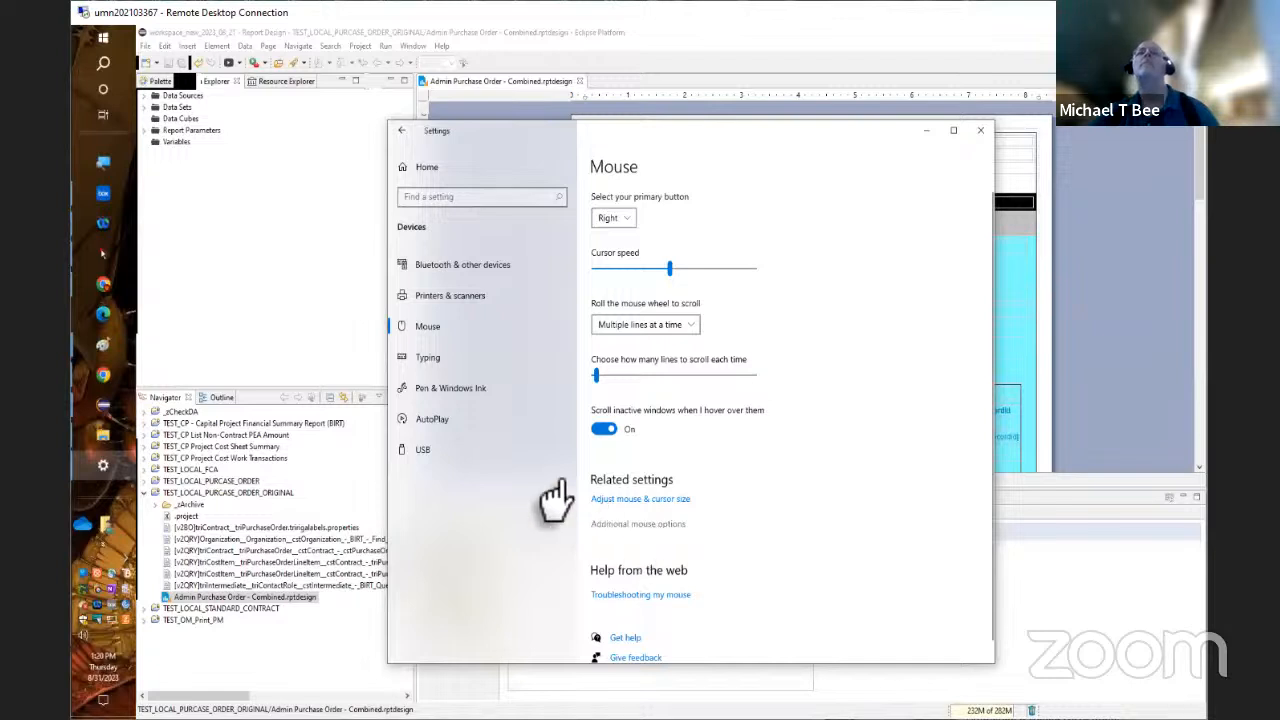
# Change the mouse pointer scheme to Magnified (system scheme) and close Windows Settings
pyautogui.click(634, 530)
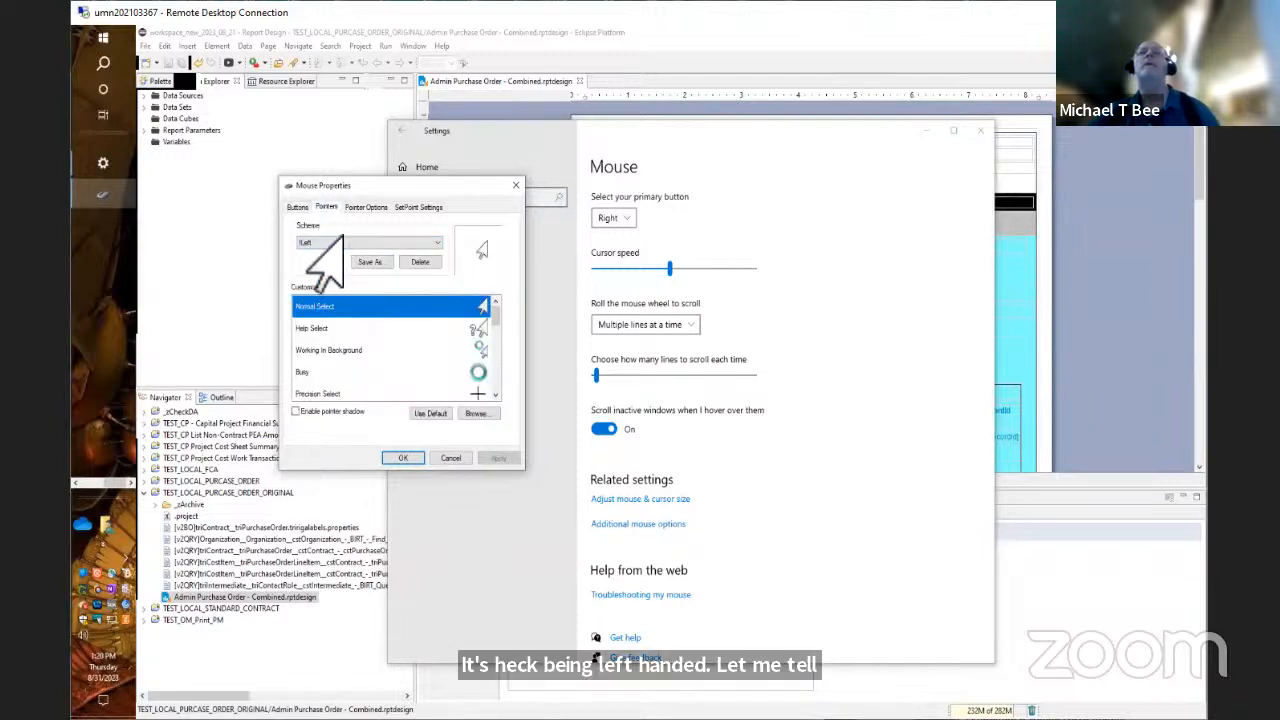
pyautogui.click(340, 242)
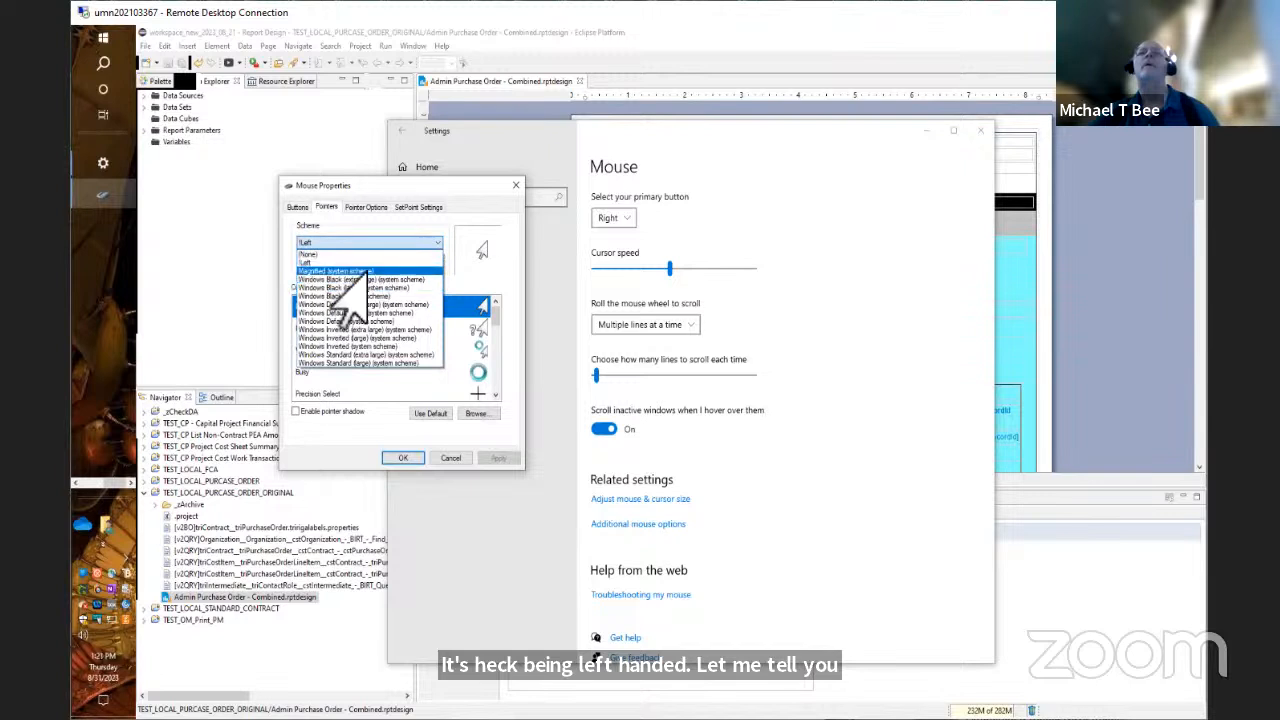
pyautogui.click(348, 273)
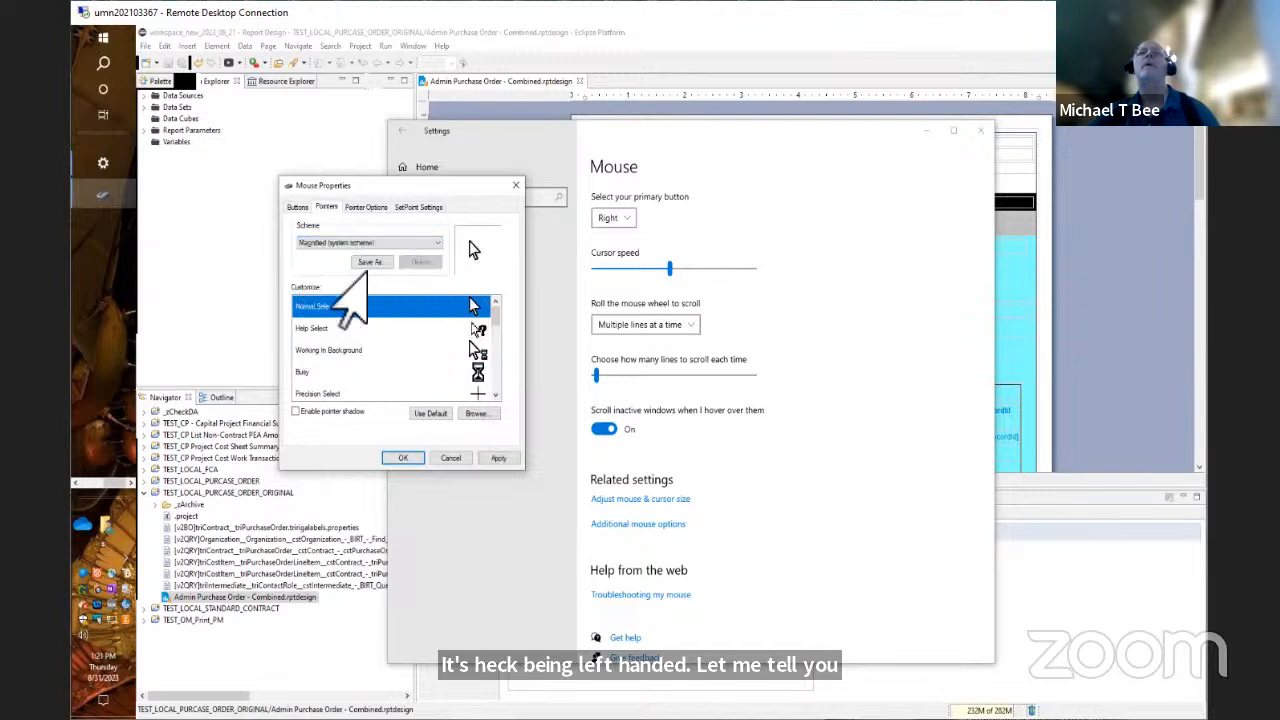
pyautogui.click(408, 458)
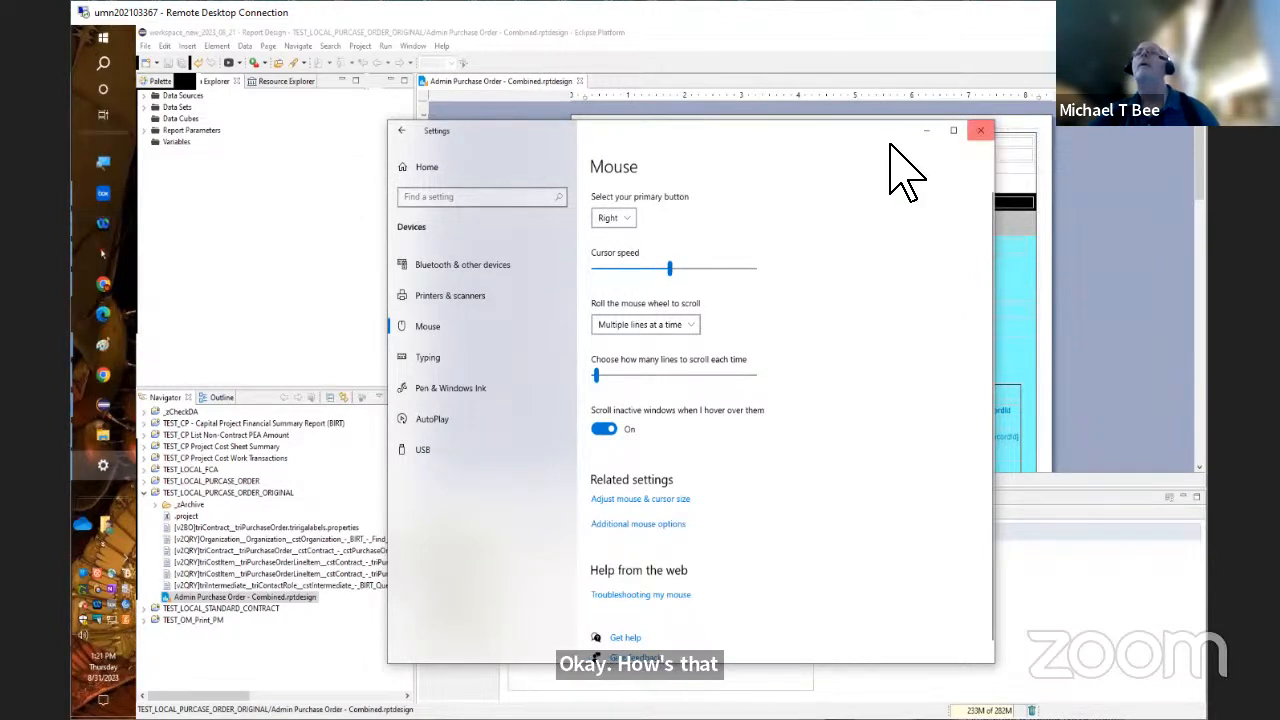
pyautogui.click(980, 130)
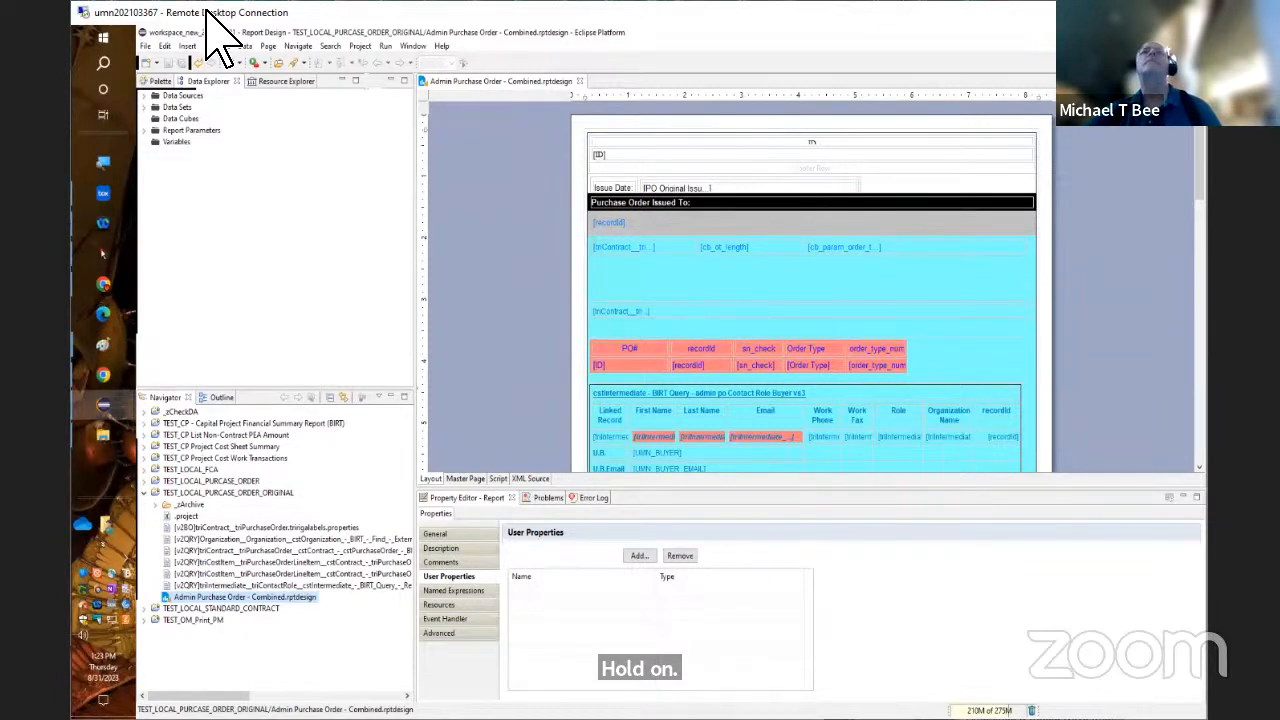
pyautogui.click(409, 47)
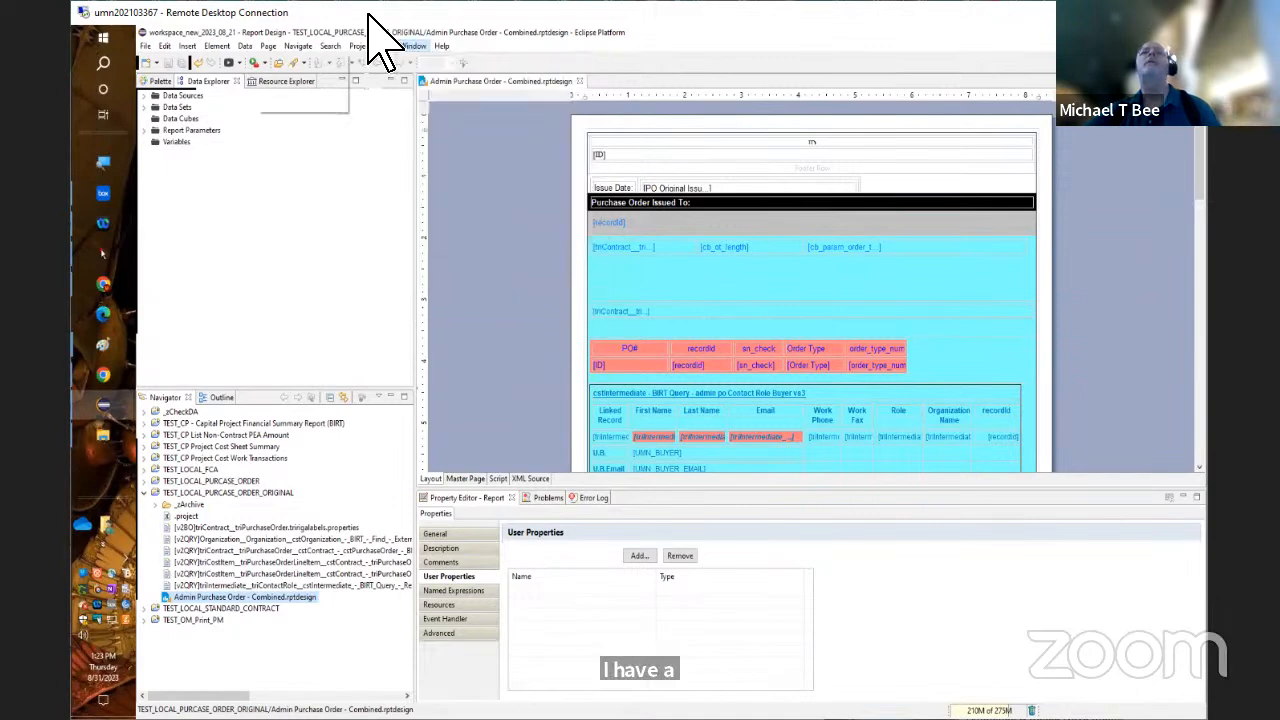
pyautogui.click(192, 175)
pyautogui.rightClick(192, 175)
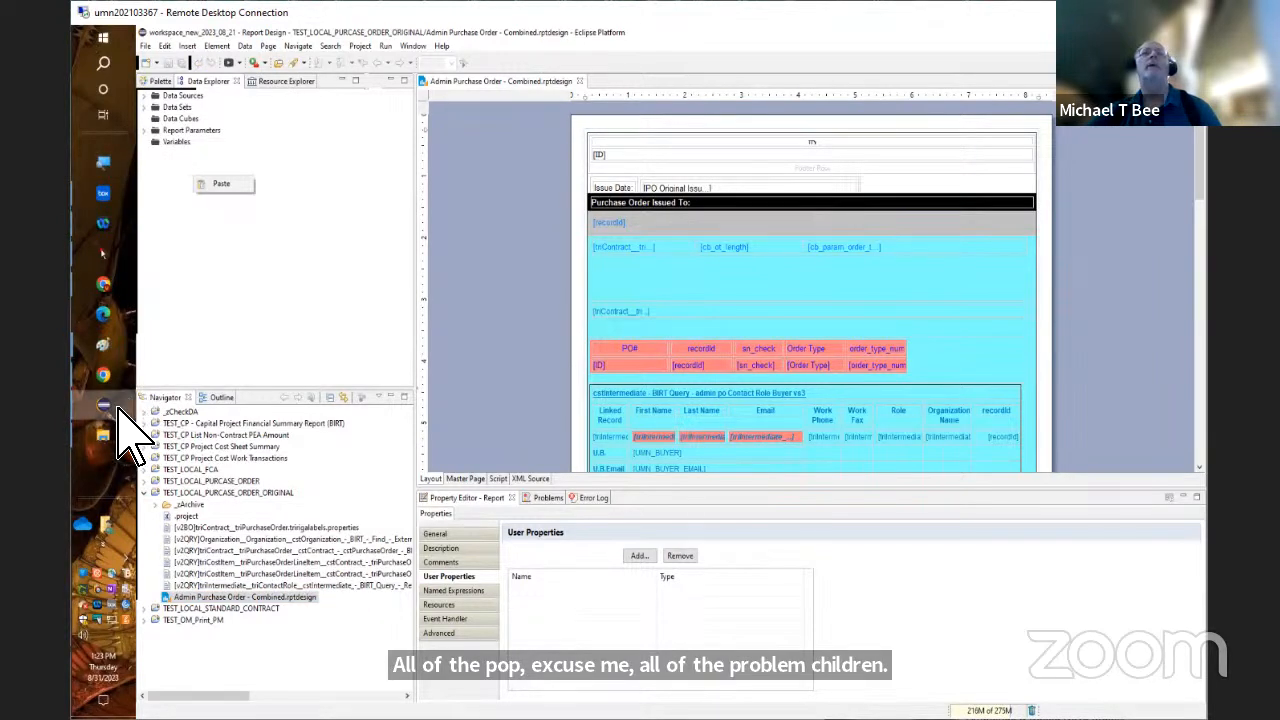
pyautogui.moveTo(114, 401)
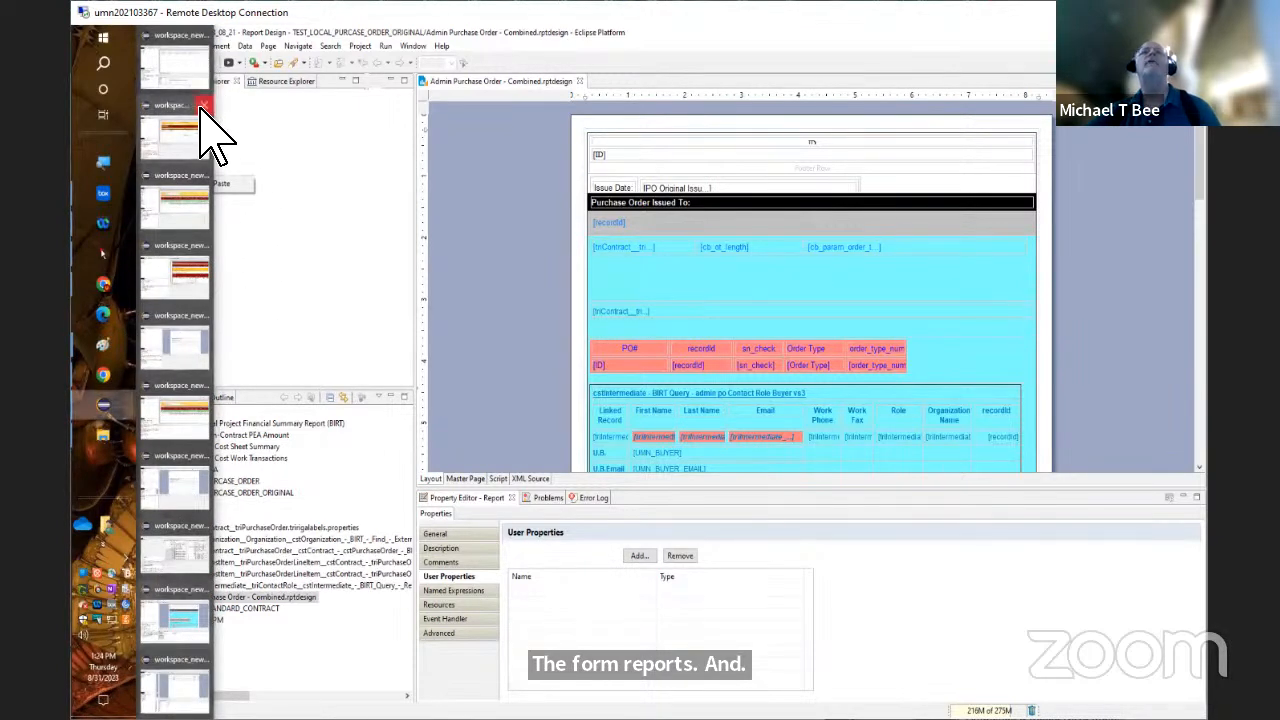
pyautogui.moveTo(197, 123)
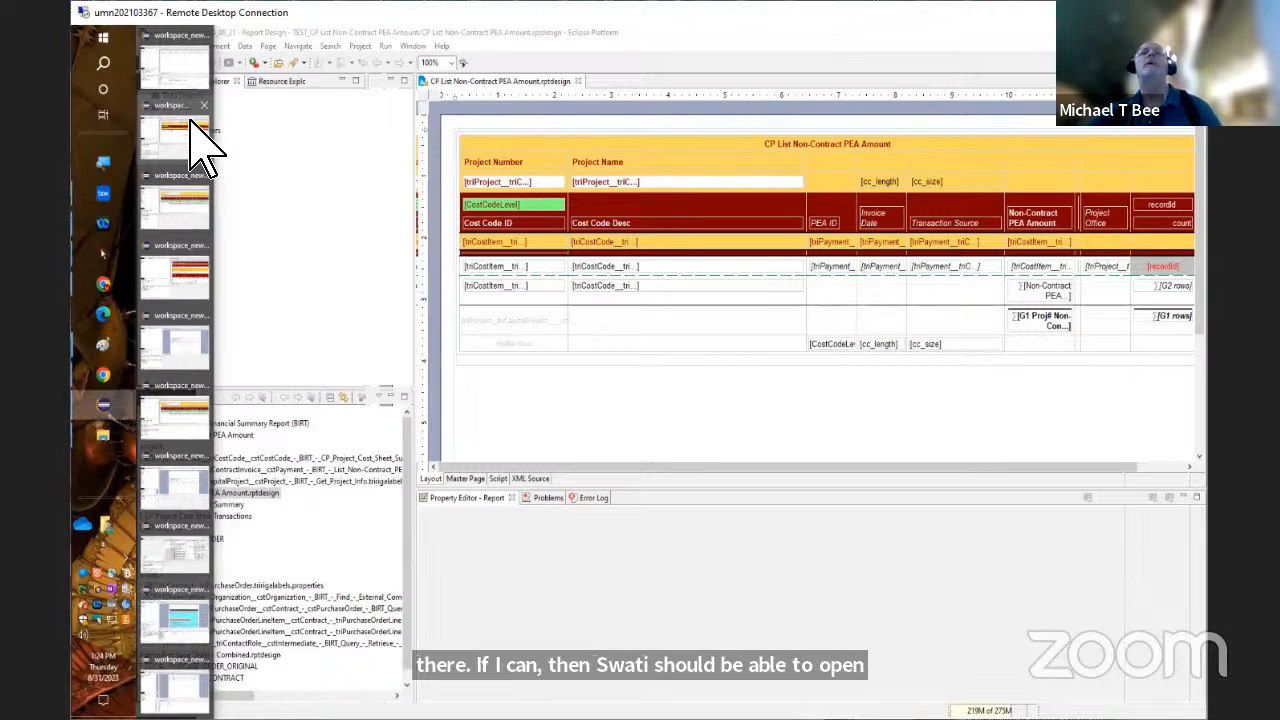
pyautogui.moveTo(205, 74)
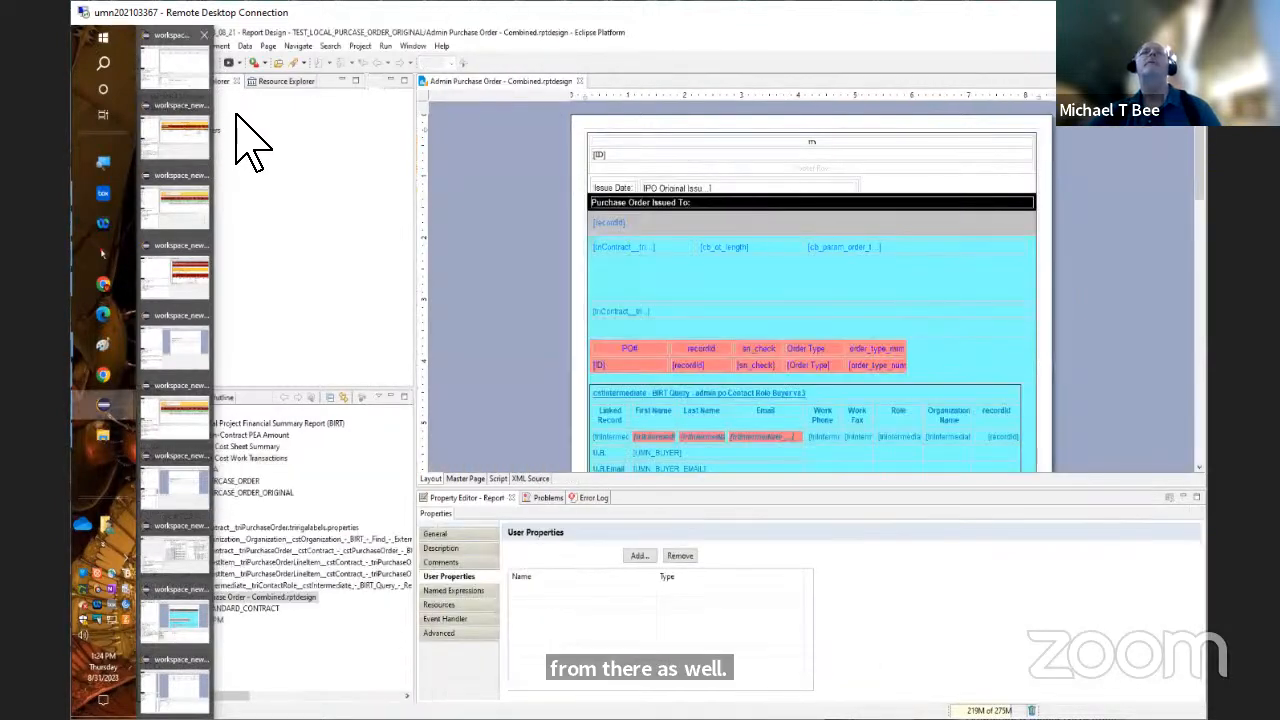
pyautogui.click(220, 112)
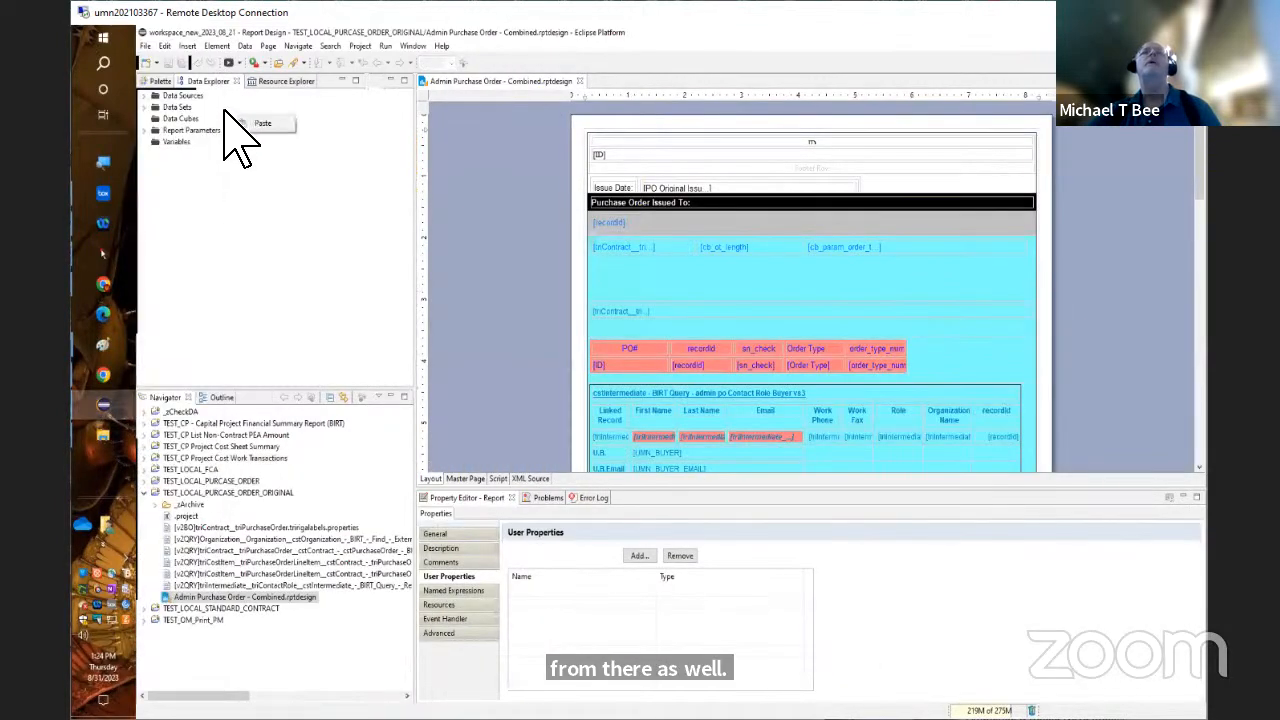
# Open the IBM TRIRIGA BIRT Preferences, test the connection to the TRIRIGA app server and close the preferences
pyautogui.click(147, 46)
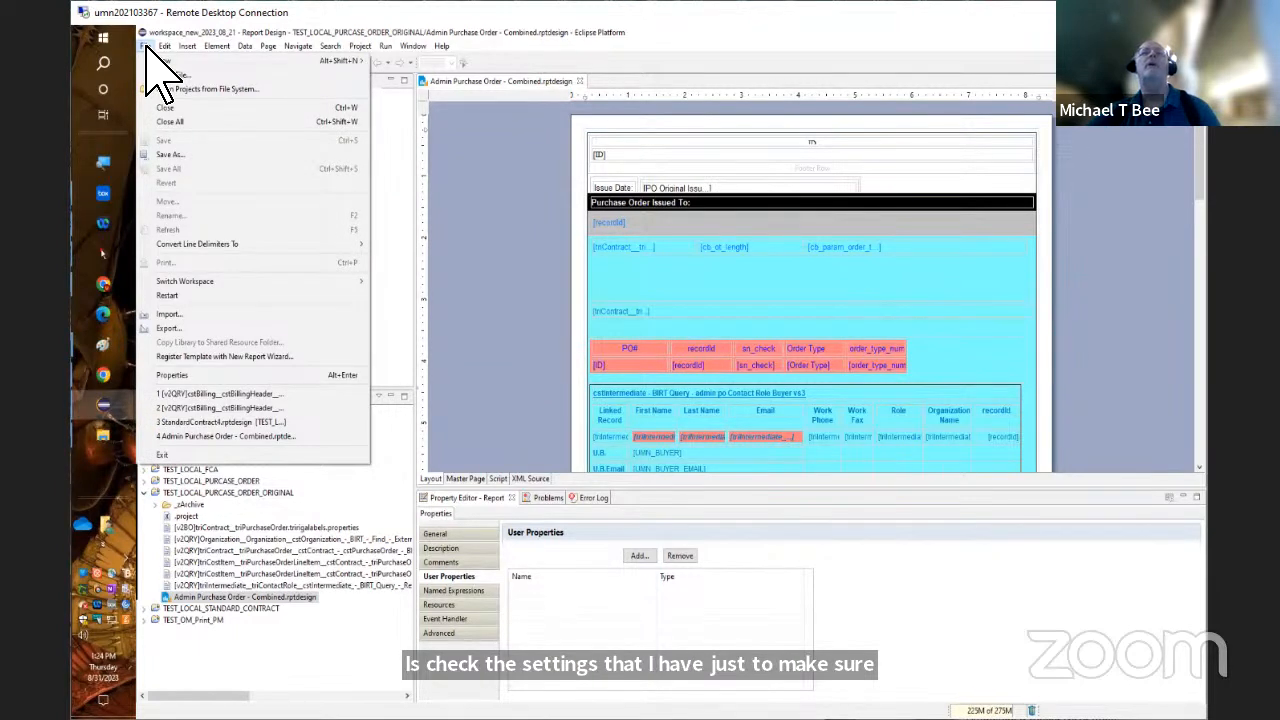
pyautogui.click(413, 46)
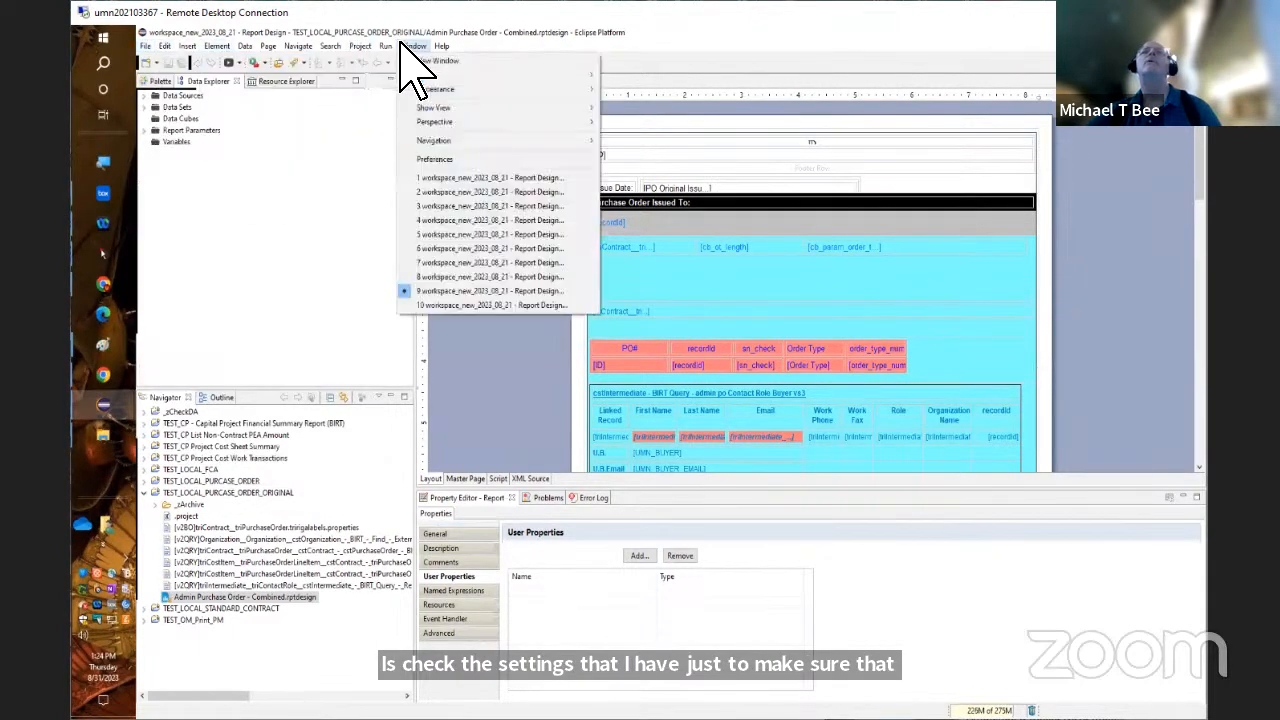
pyautogui.click(483, 158)
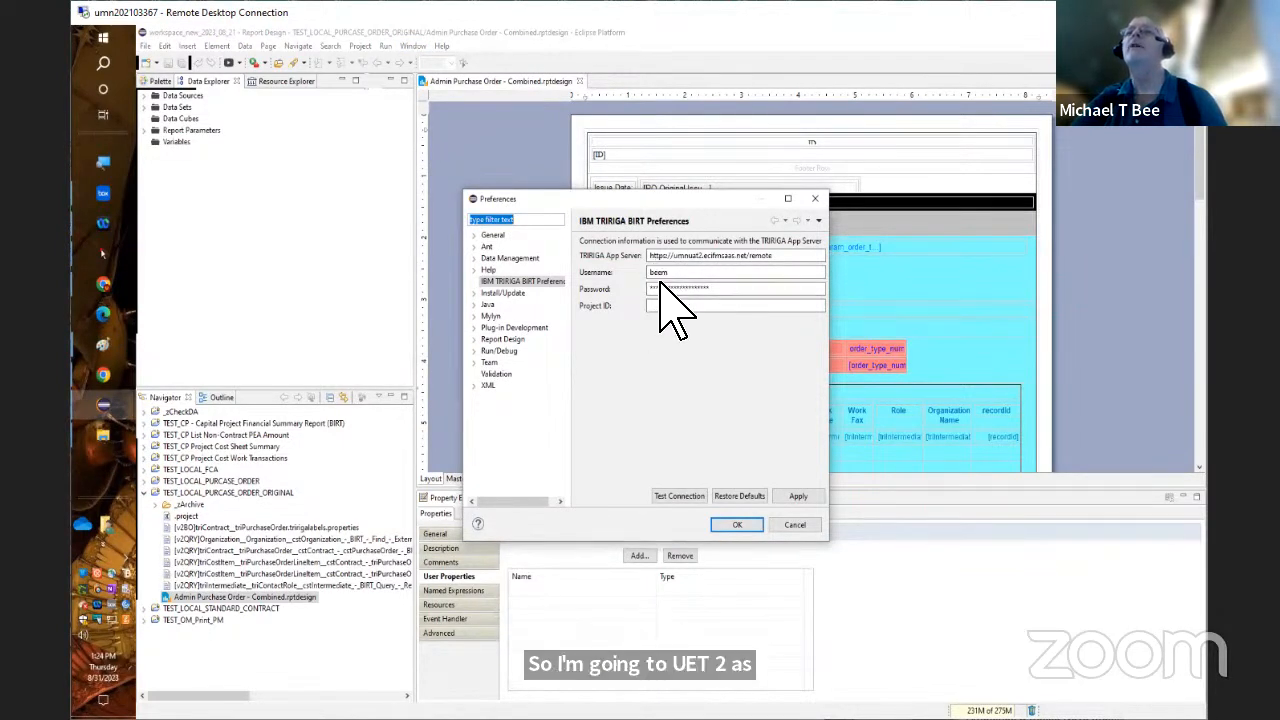
pyautogui.click(695, 496)
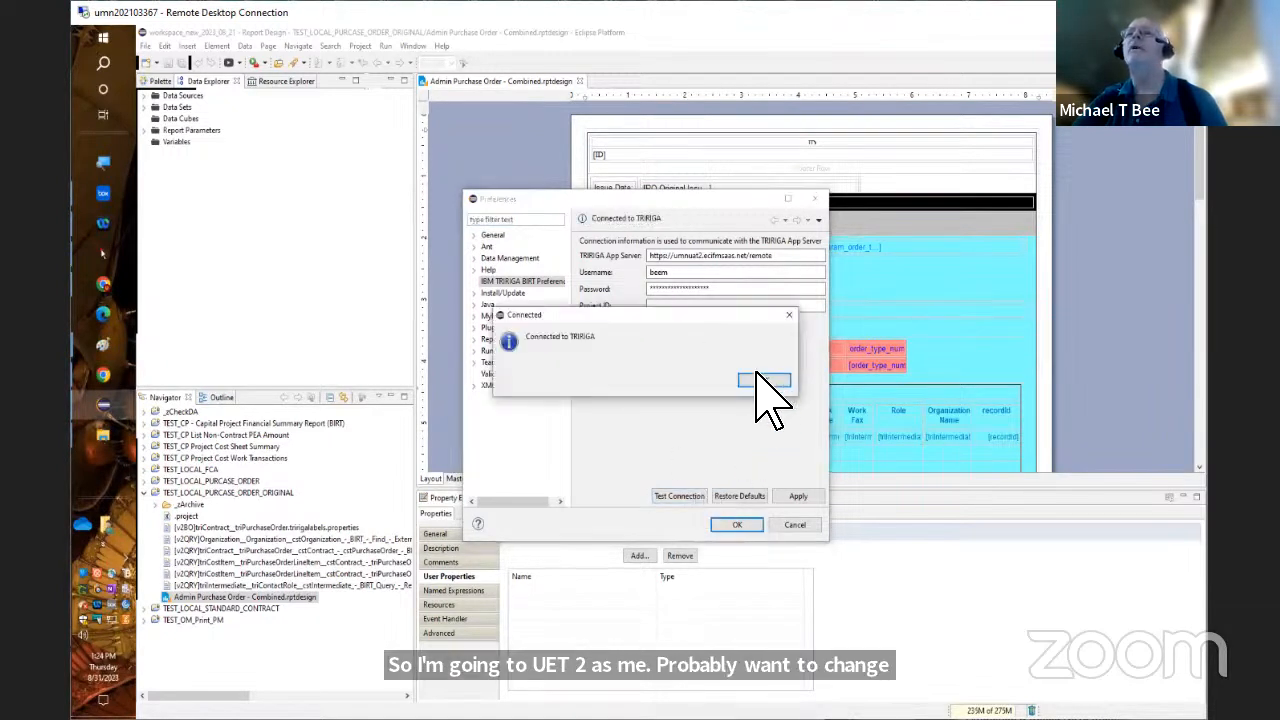
pyautogui.click(765, 381)
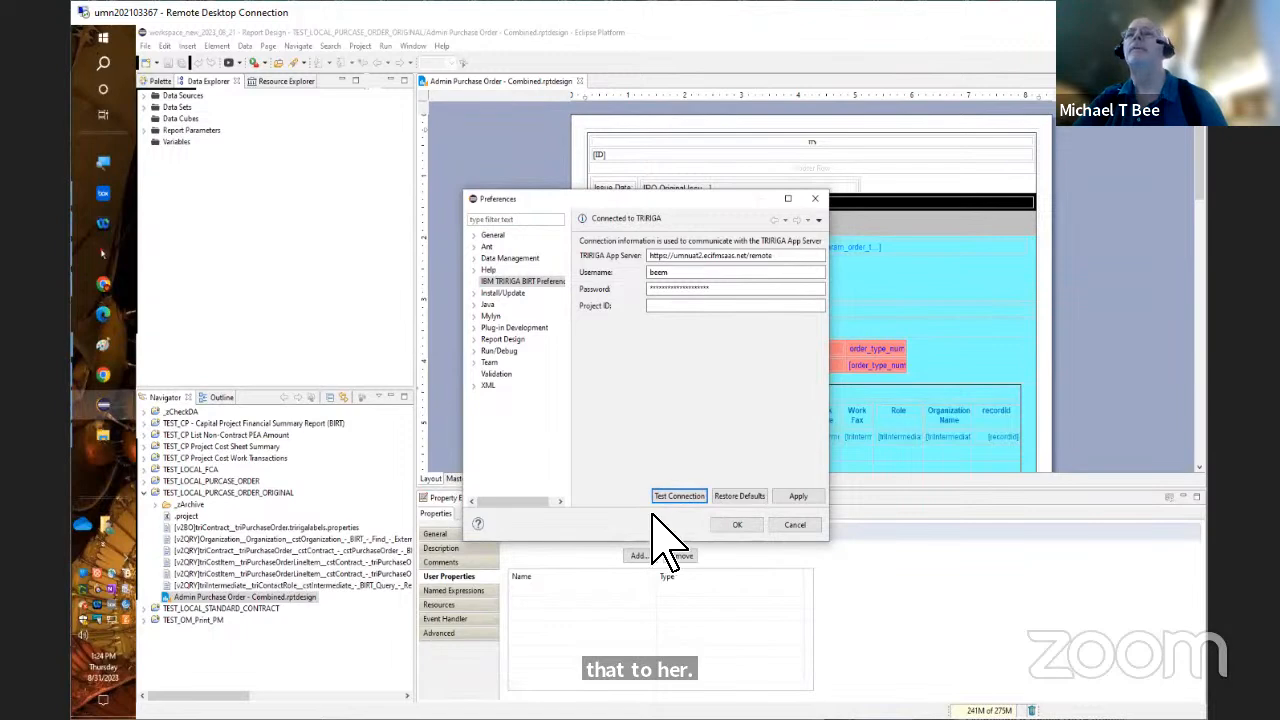
pyautogui.click(740, 524)
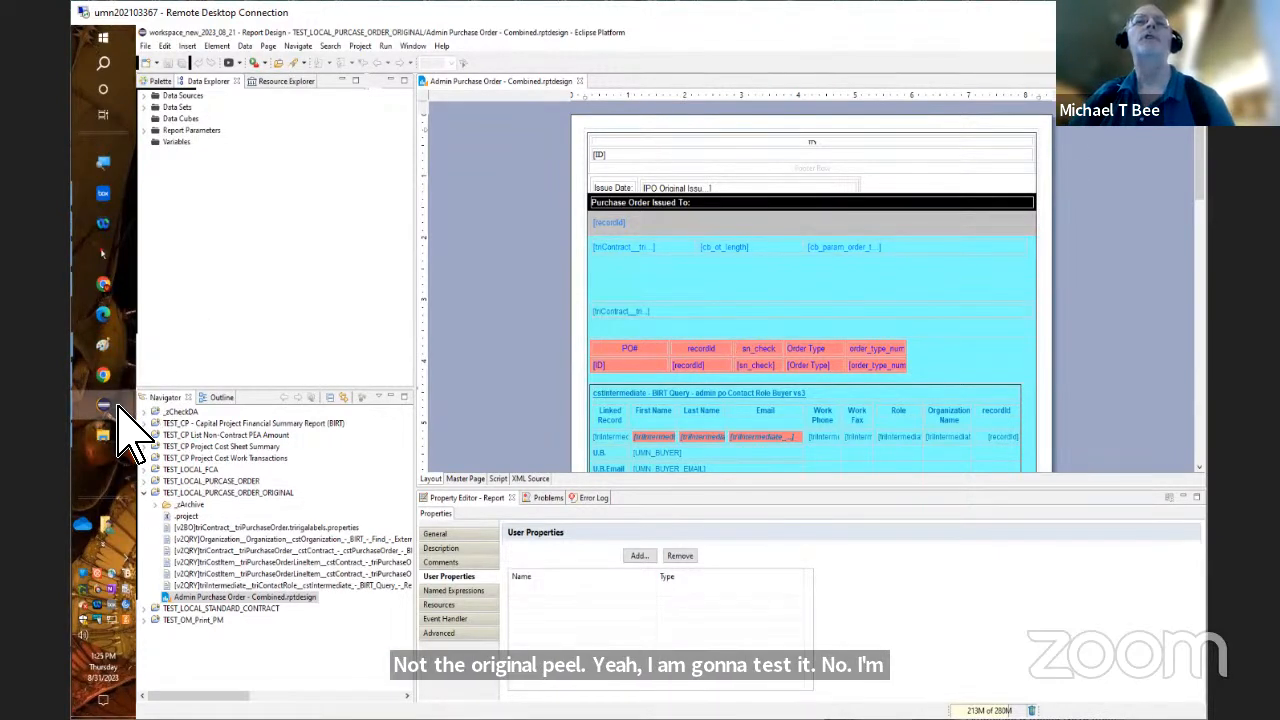
# Switch to the Eclipse window that compares the working and original versions of Admin Purchase Order - Combined.rptdesign
pyautogui.moveTo(116, 405)
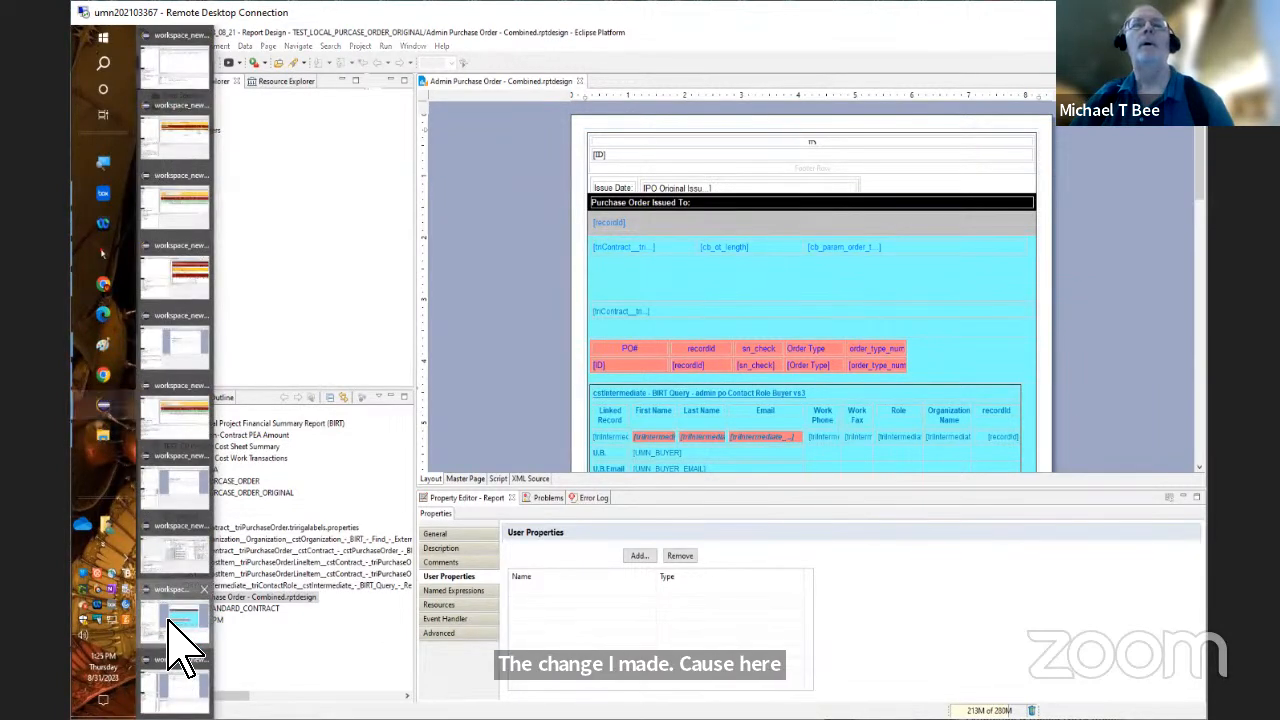
pyautogui.click(168, 625)
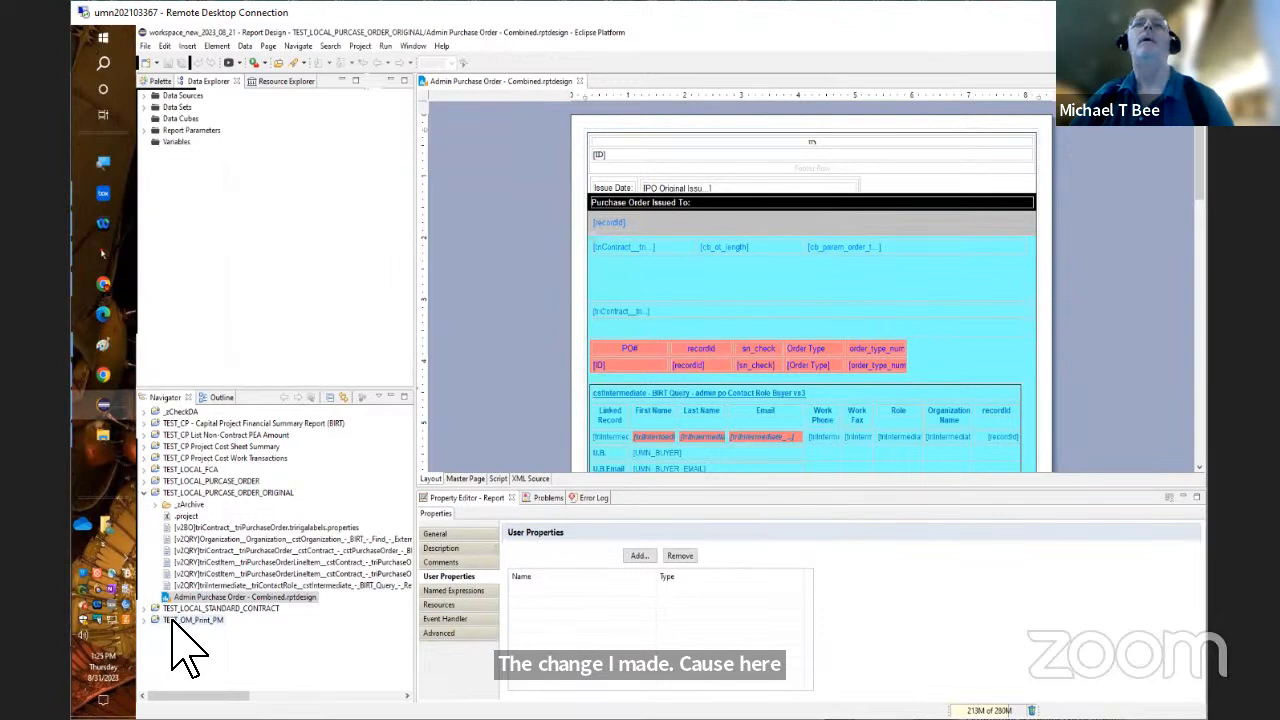
pyautogui.moveTo(112, 410)
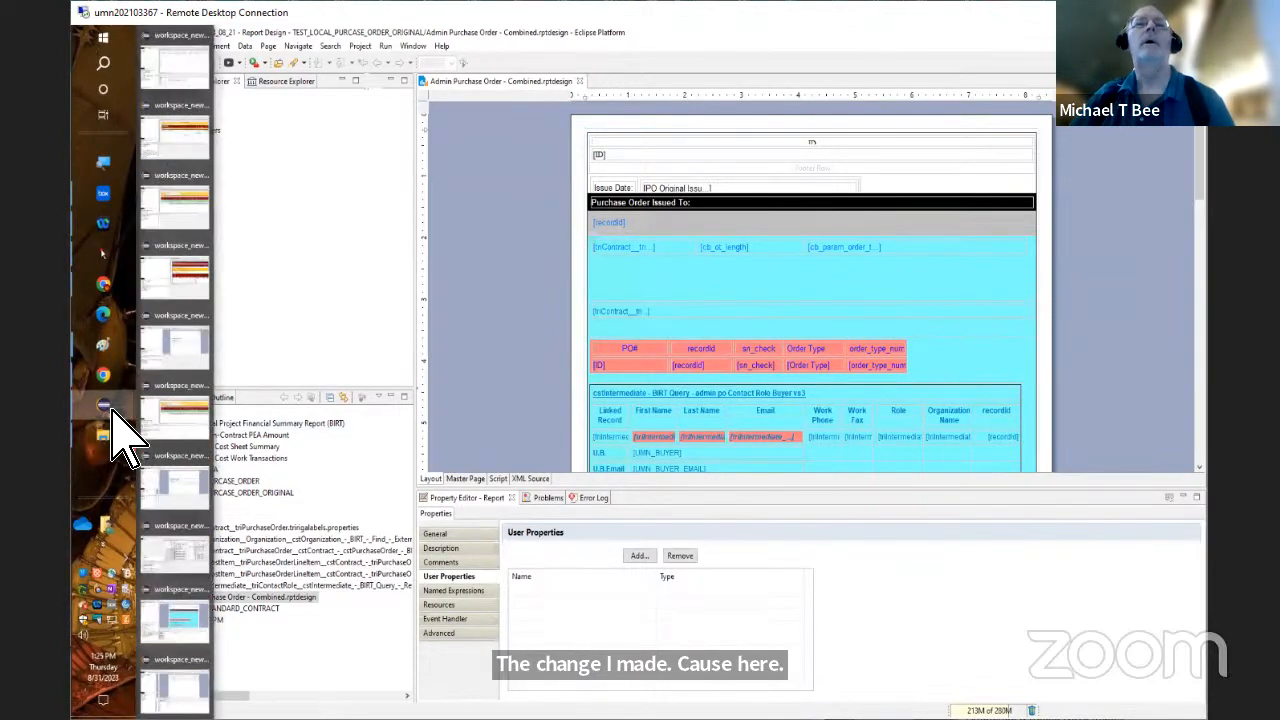
pyautogui.click(176, 688)
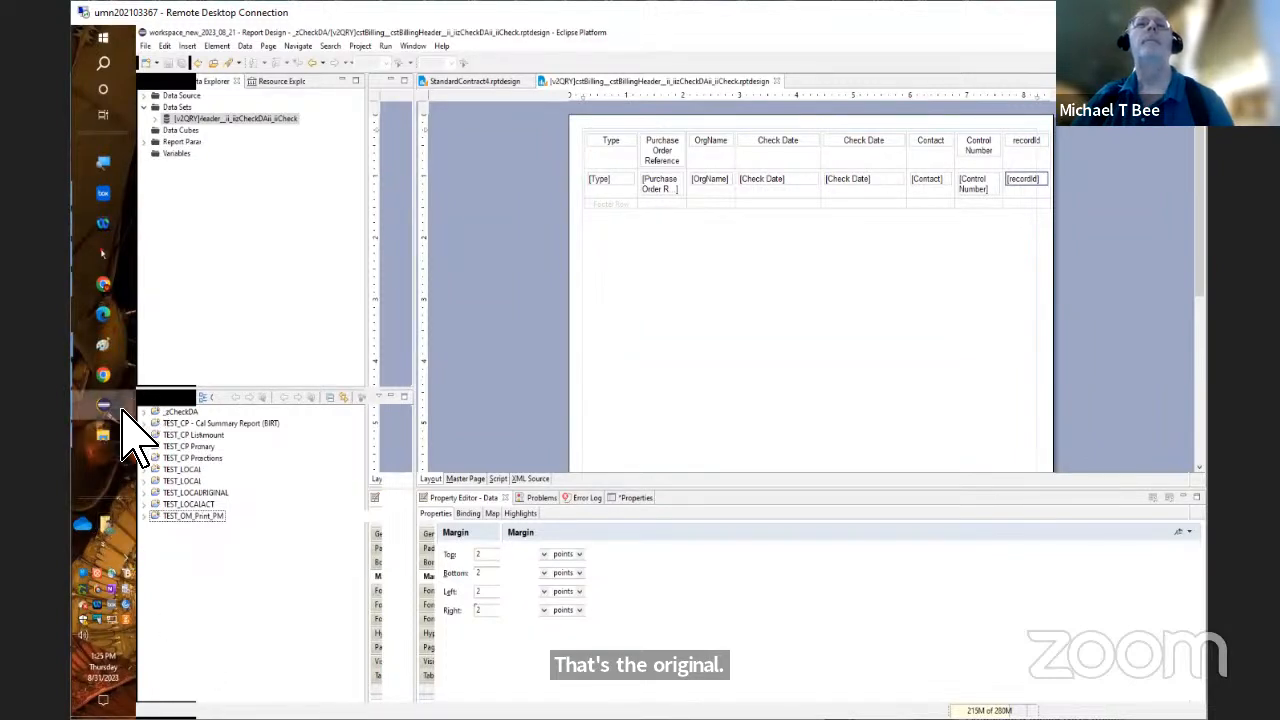
pyautogui.moveTo(119, 409)
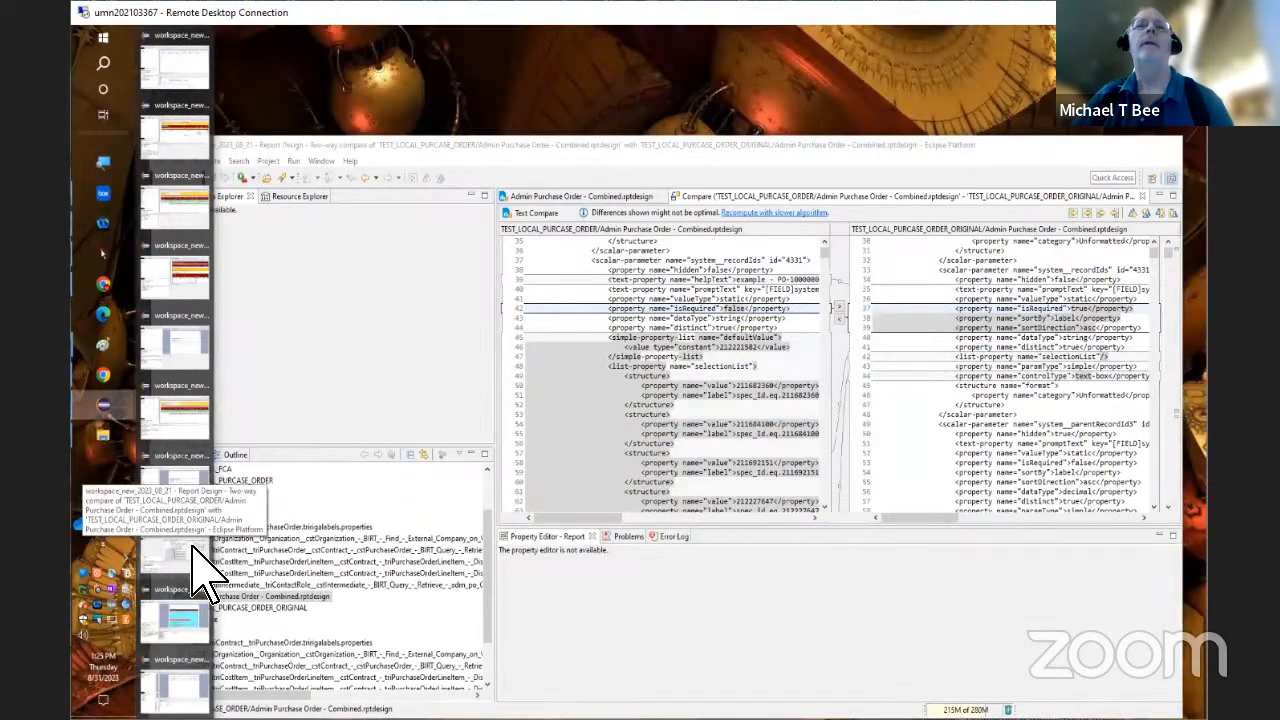
pyautogui.click(192, 548)
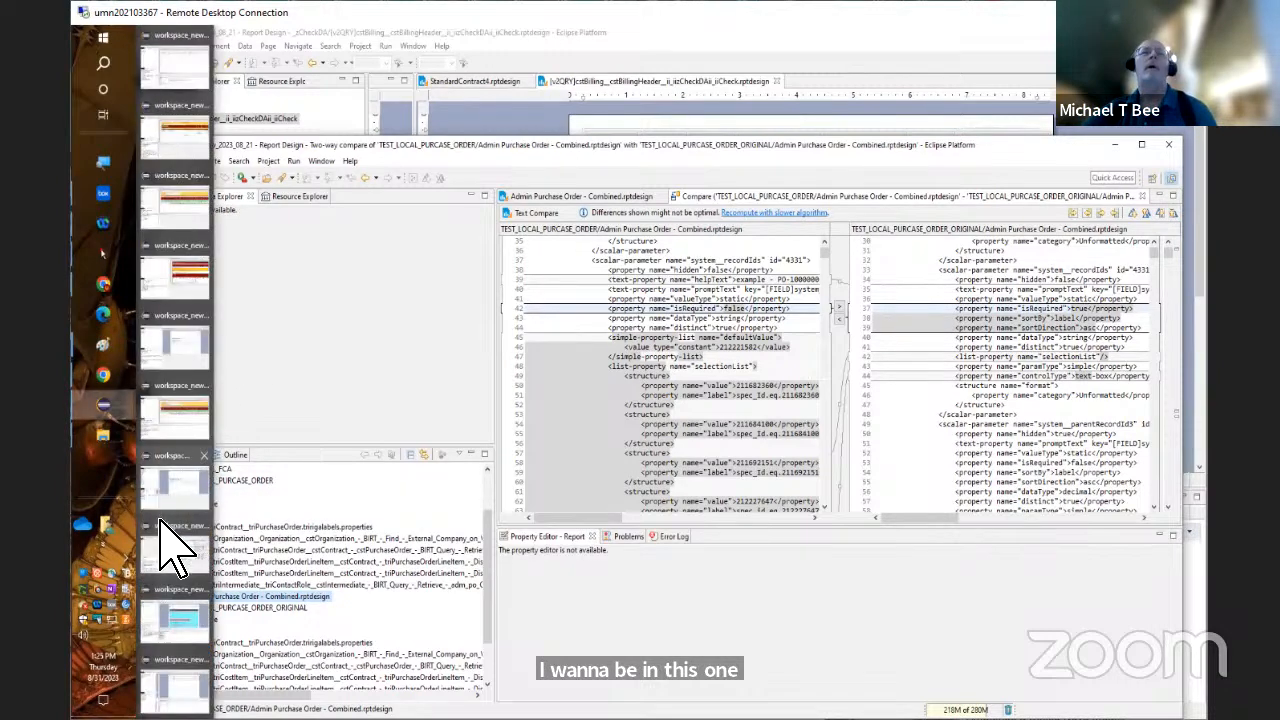
# Enlarge the two-way comparison window to review the working copy against the original, and close it
pyautogui.rightClick(174, 552)
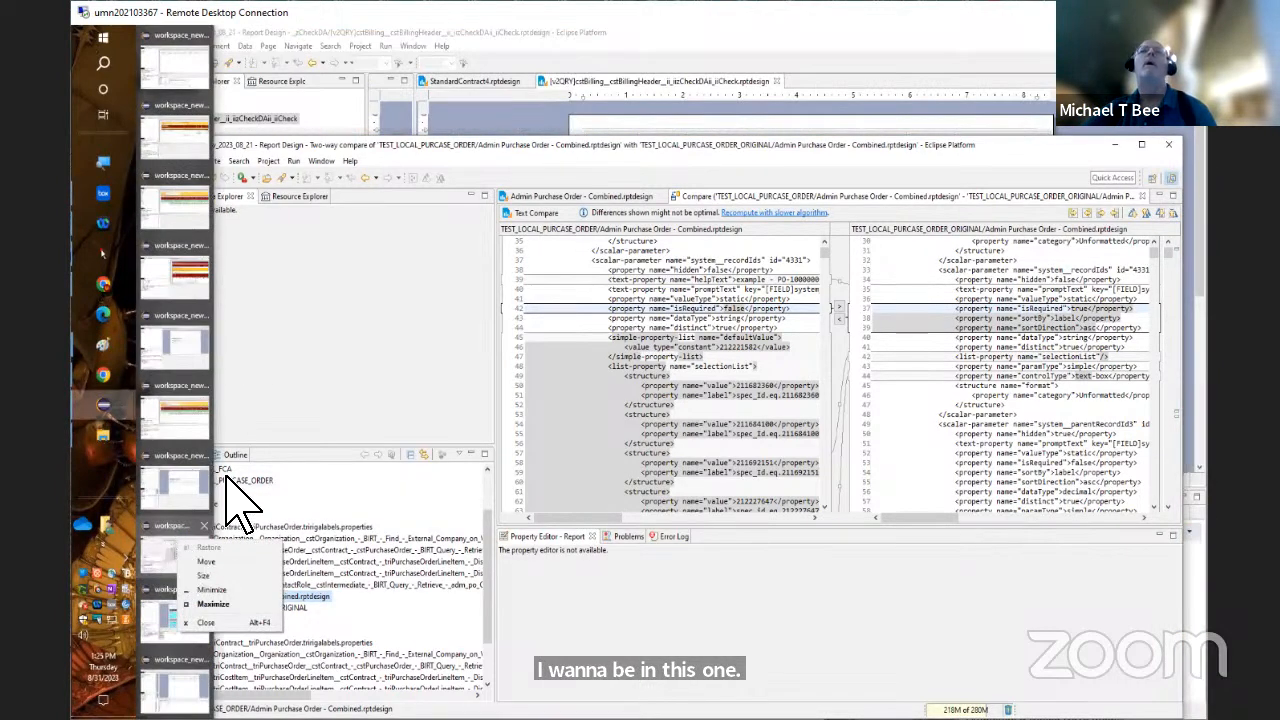
pyautogui.click(402, 240)
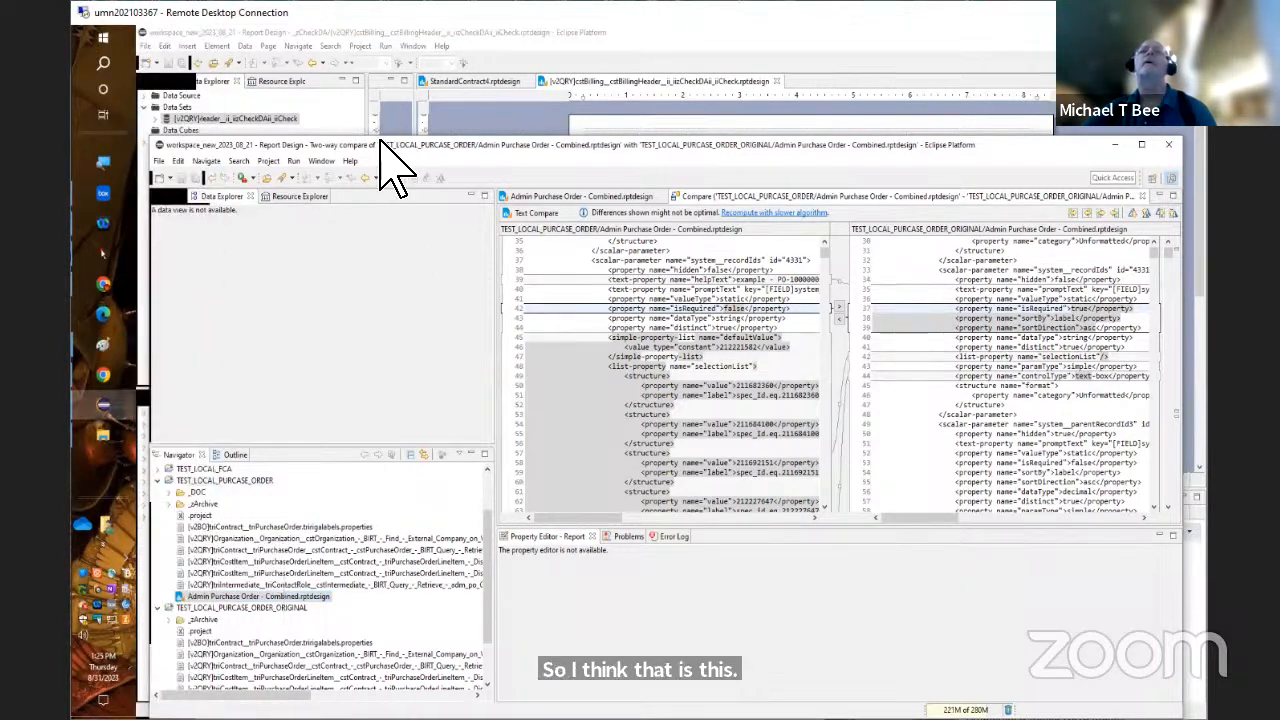
pyautogui.rightClick(380, 141)
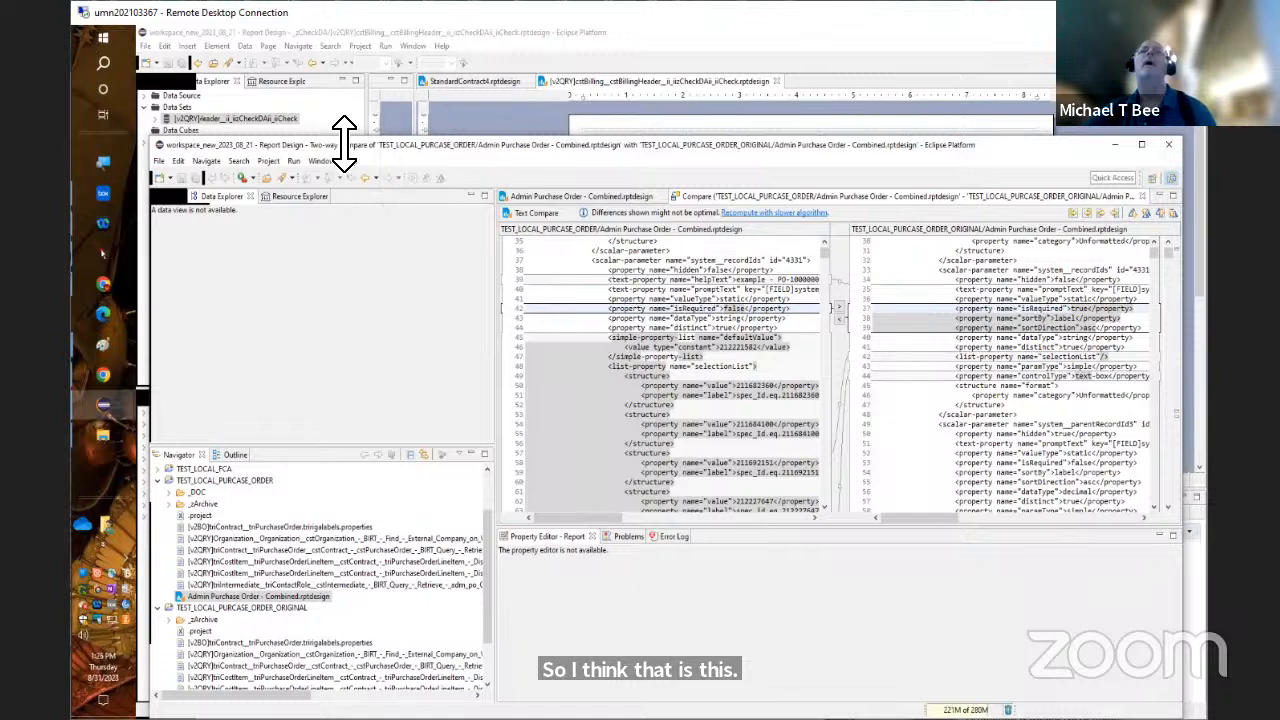
pyautogui.doubleClick(338, 137)
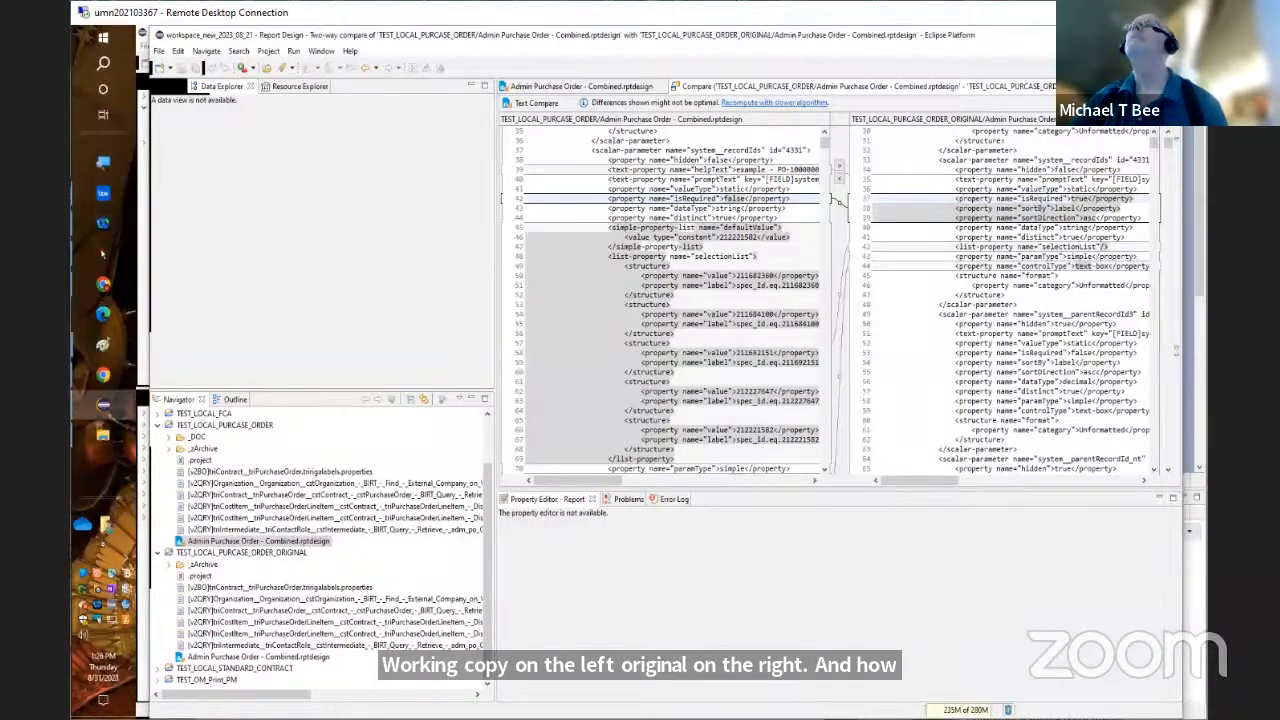
pyautogui.click(1143, 87)
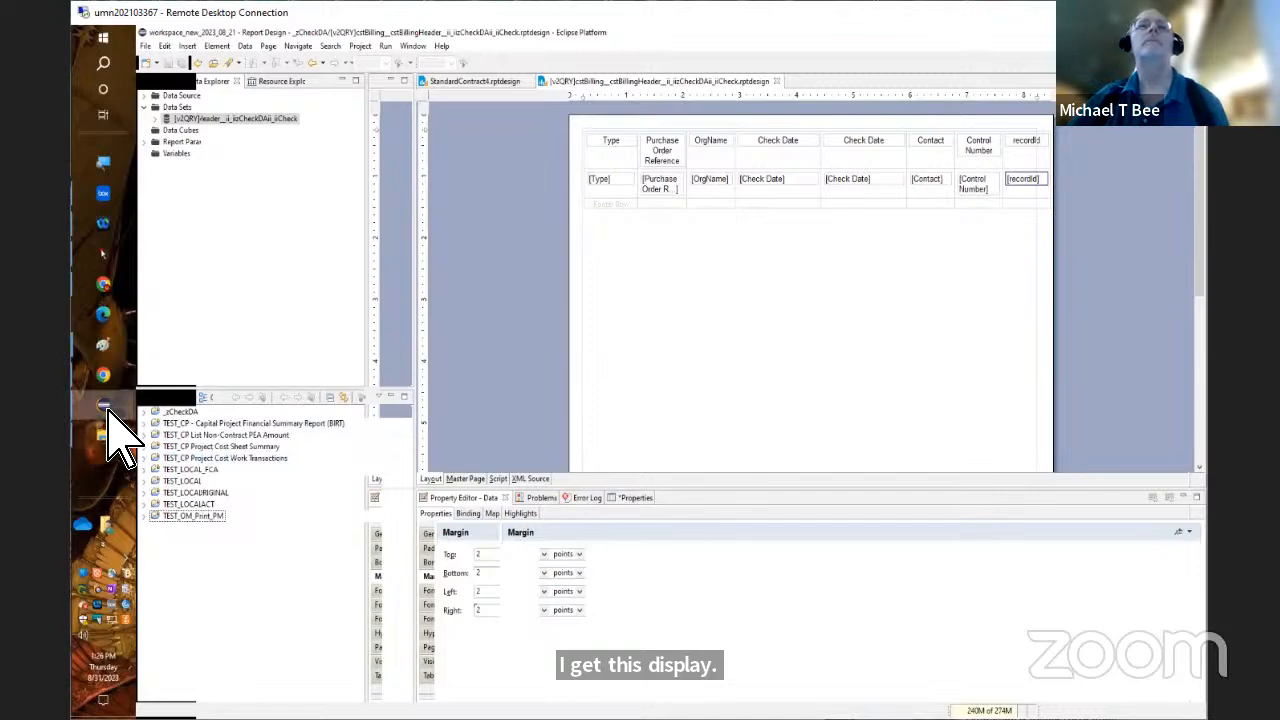
# Bring the Eclipse window with the original purchase order report design to the front
pyautogui.moveTo(108, 410)
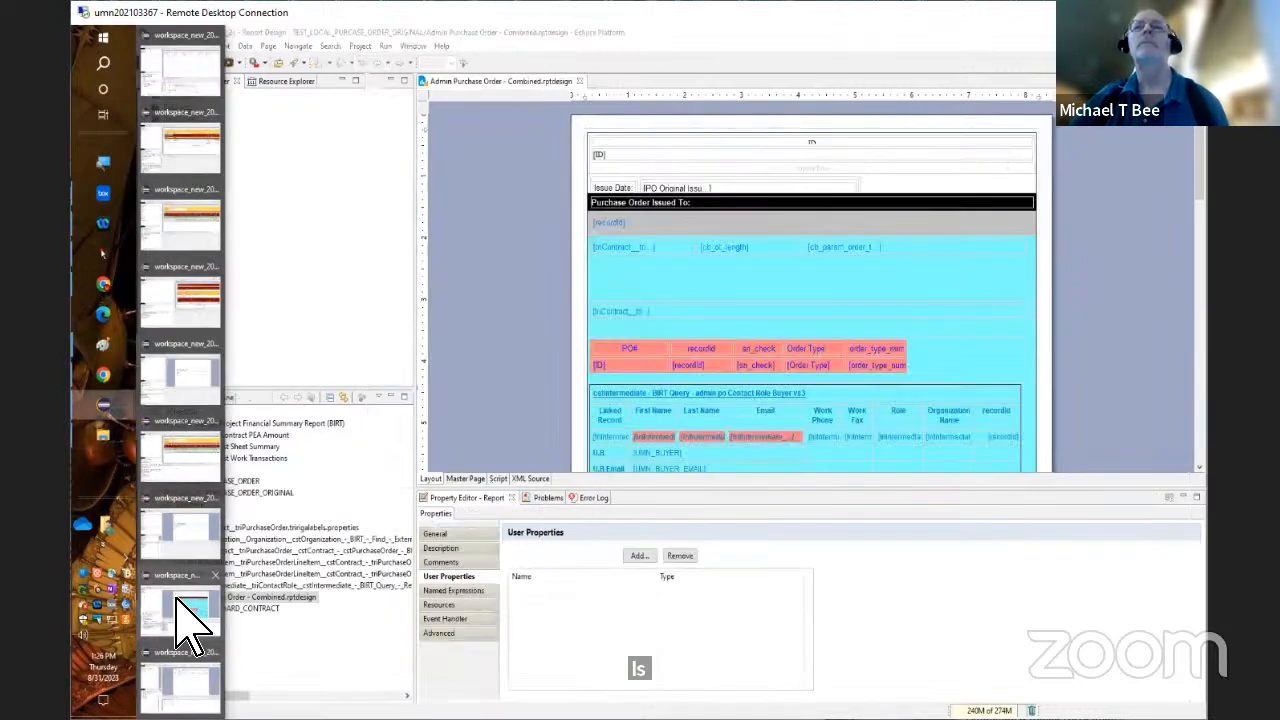
pyautogui.rightClick(177, 601)
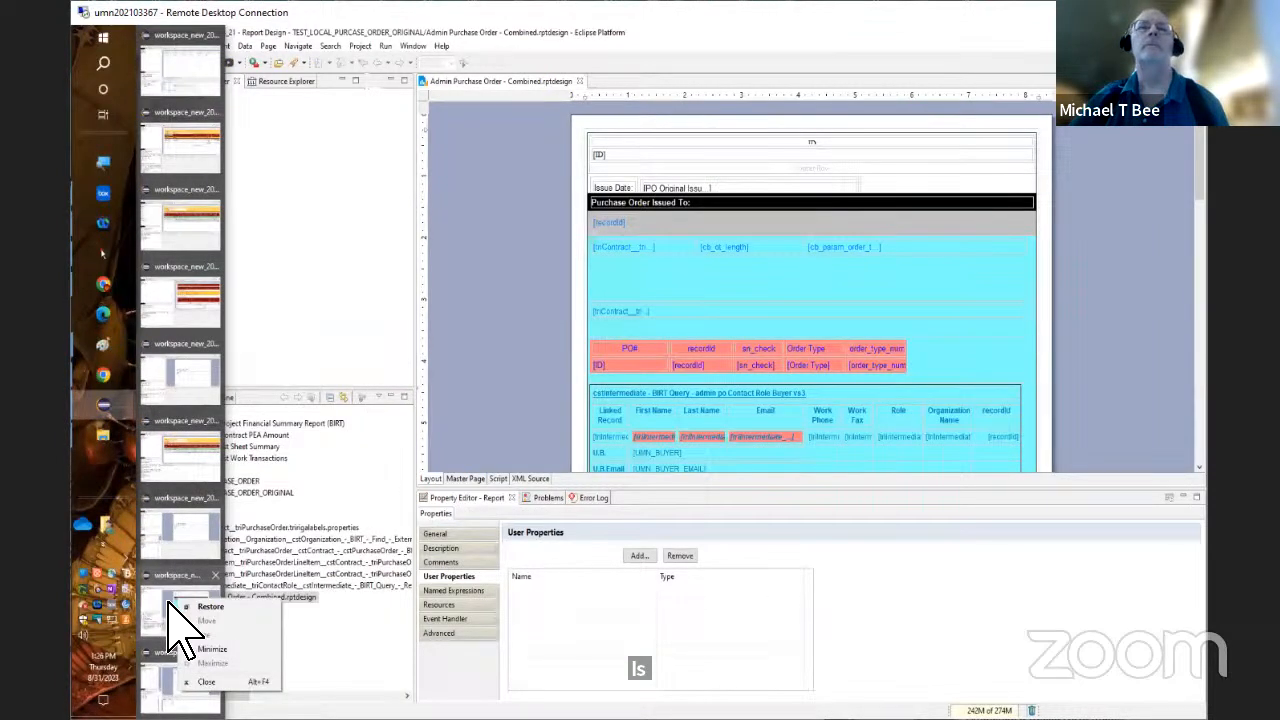
pyautogui.click(177, 602)
pyautogui.rightClick(170, 600)
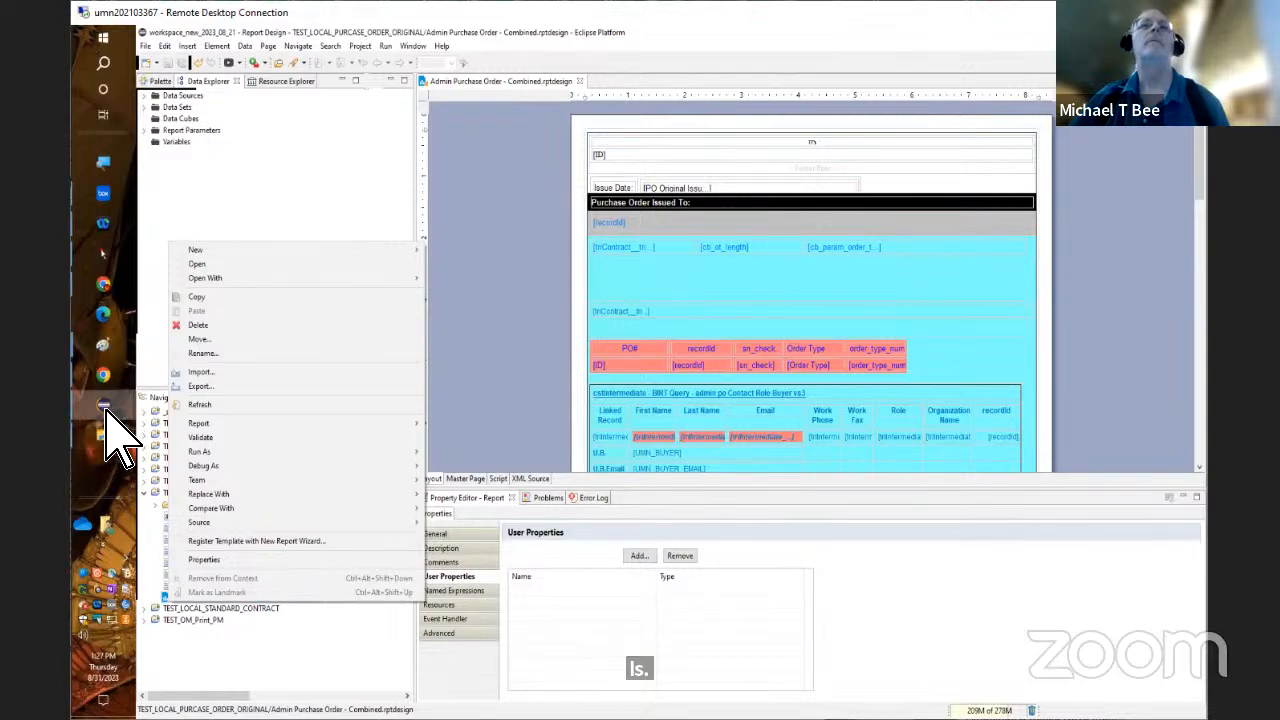
pyautogui.moveTo(110, 418)
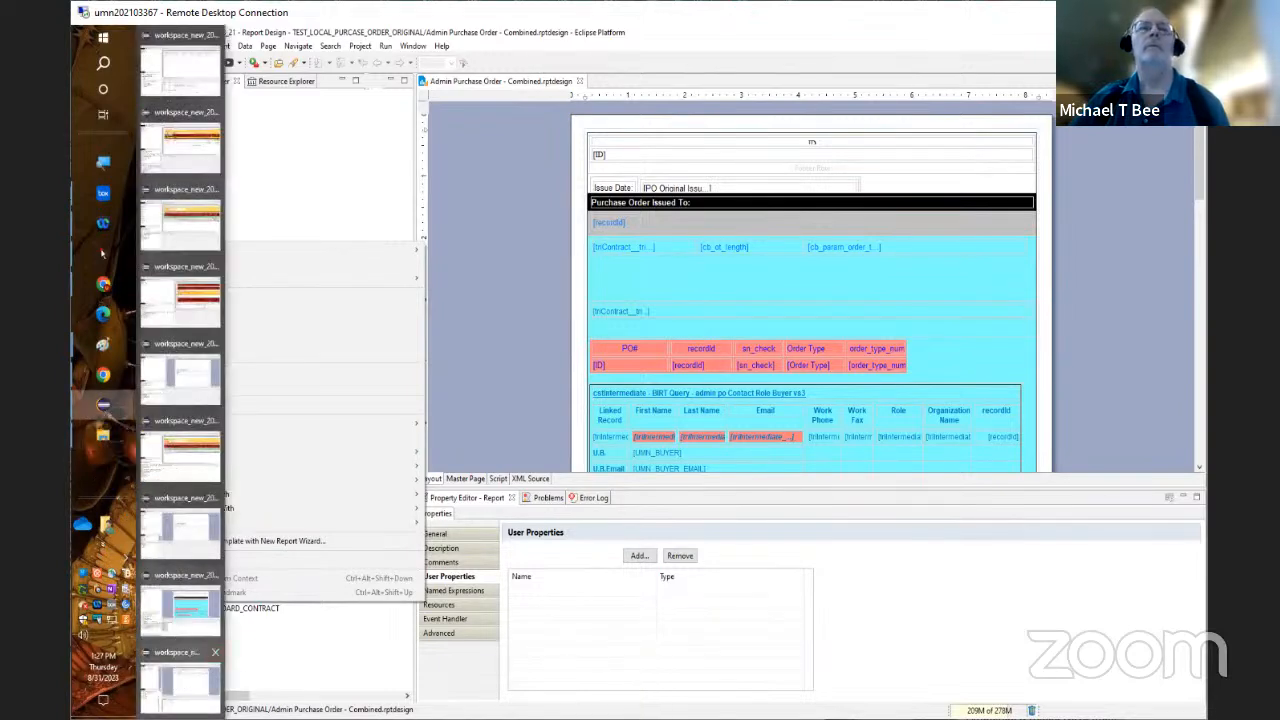
pyautogui.rightClick(181, 674)
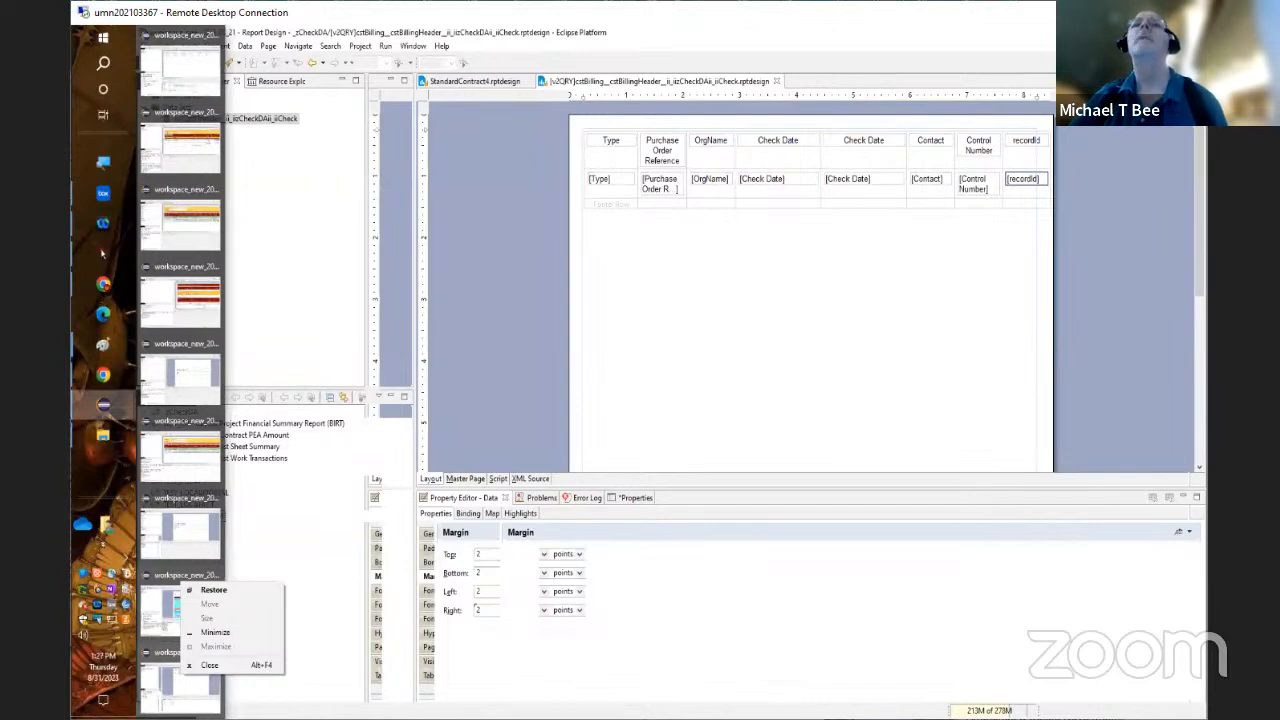
pyautogui.click(152, 600)
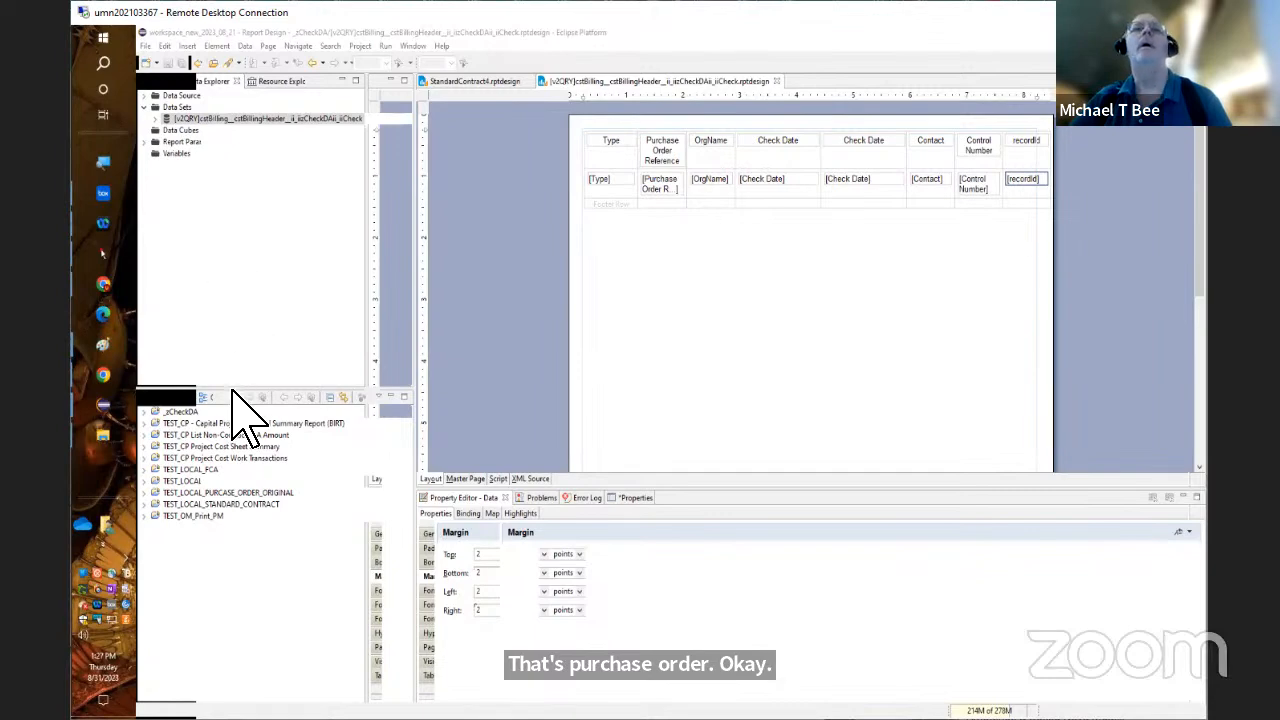
pyautogui.moveTo(136, 443)
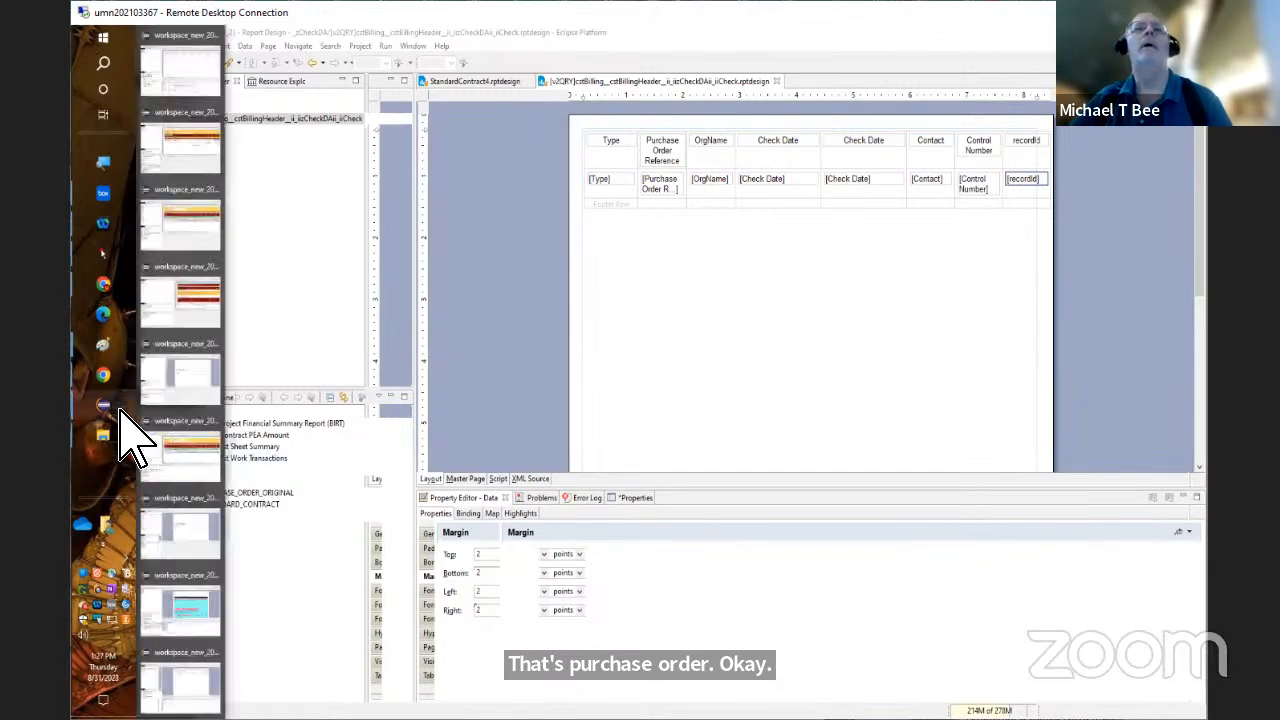
pyautogui.click(185, 608)
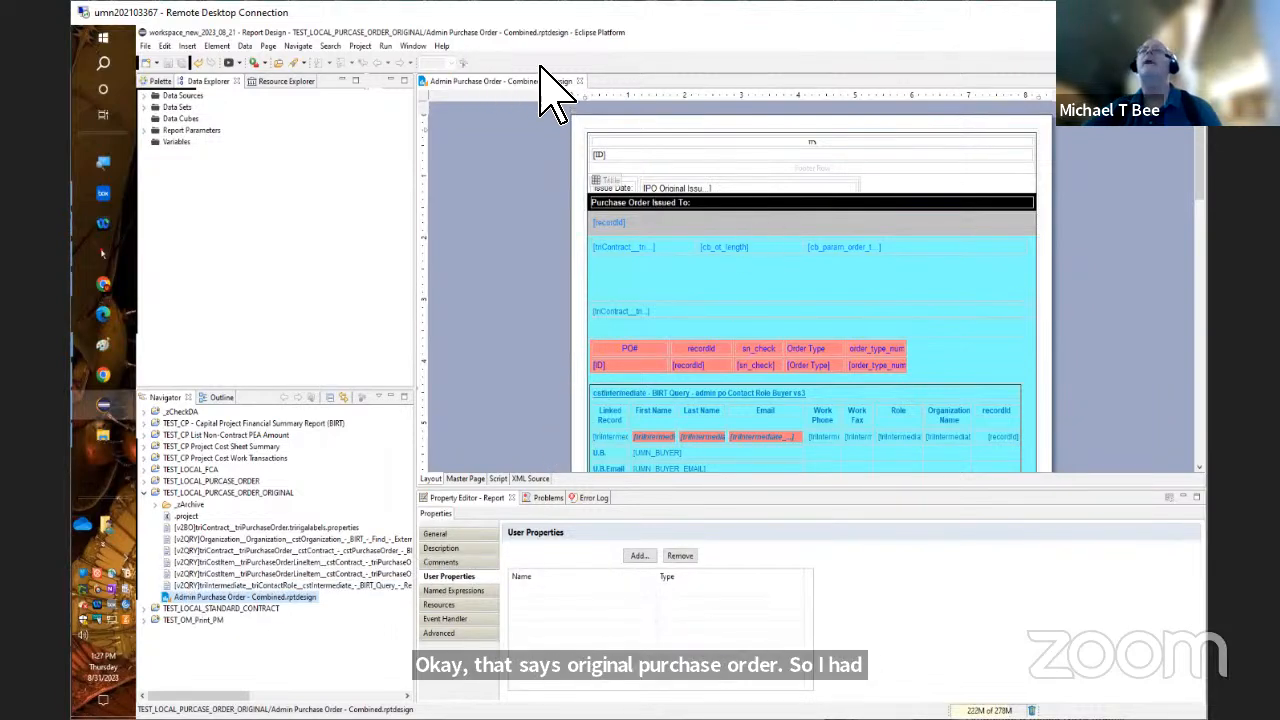
# Close the original report, collapse its project and open Admin Purchase Order - Combined.rptdesign from the TEST_LOCAL_PURCASE_ORDER project
pyautogui.click(580, 81)
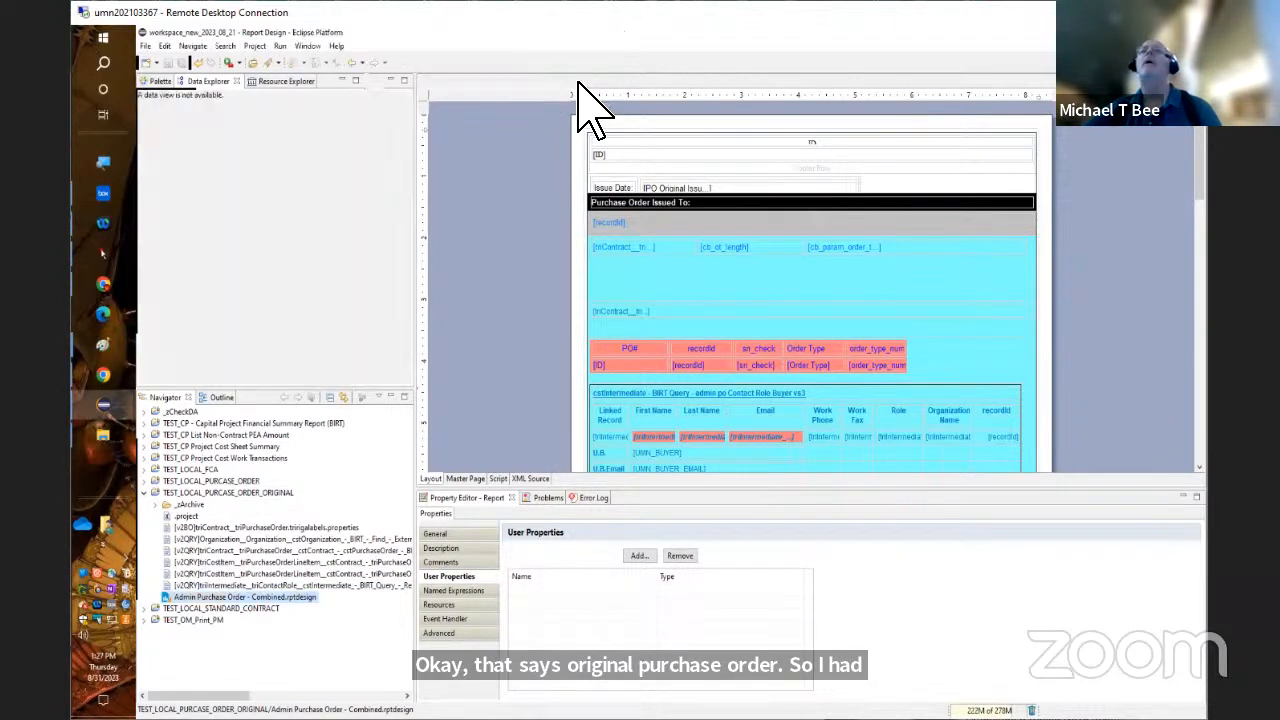
pyautogui.click(143, 492)
pyautogui.click(143, 481)
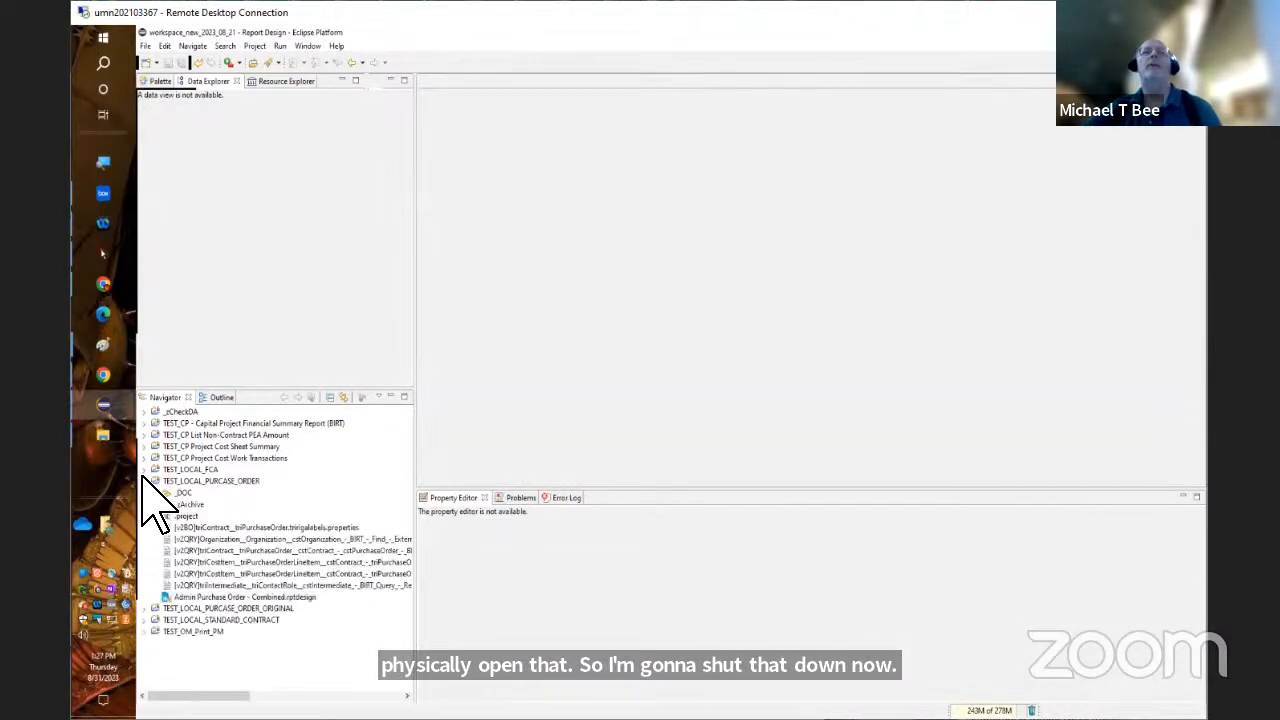
pyautogui.click(302, 598)
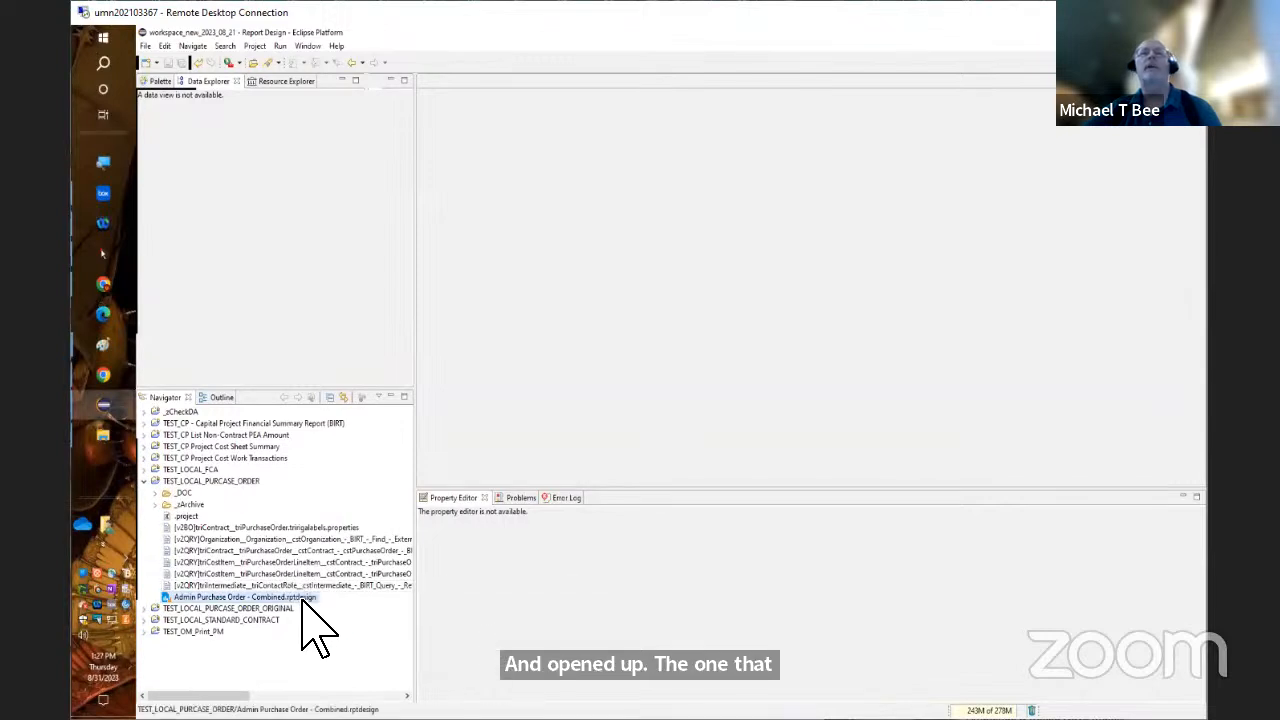
pyautogui.doubleClick(303, 600)
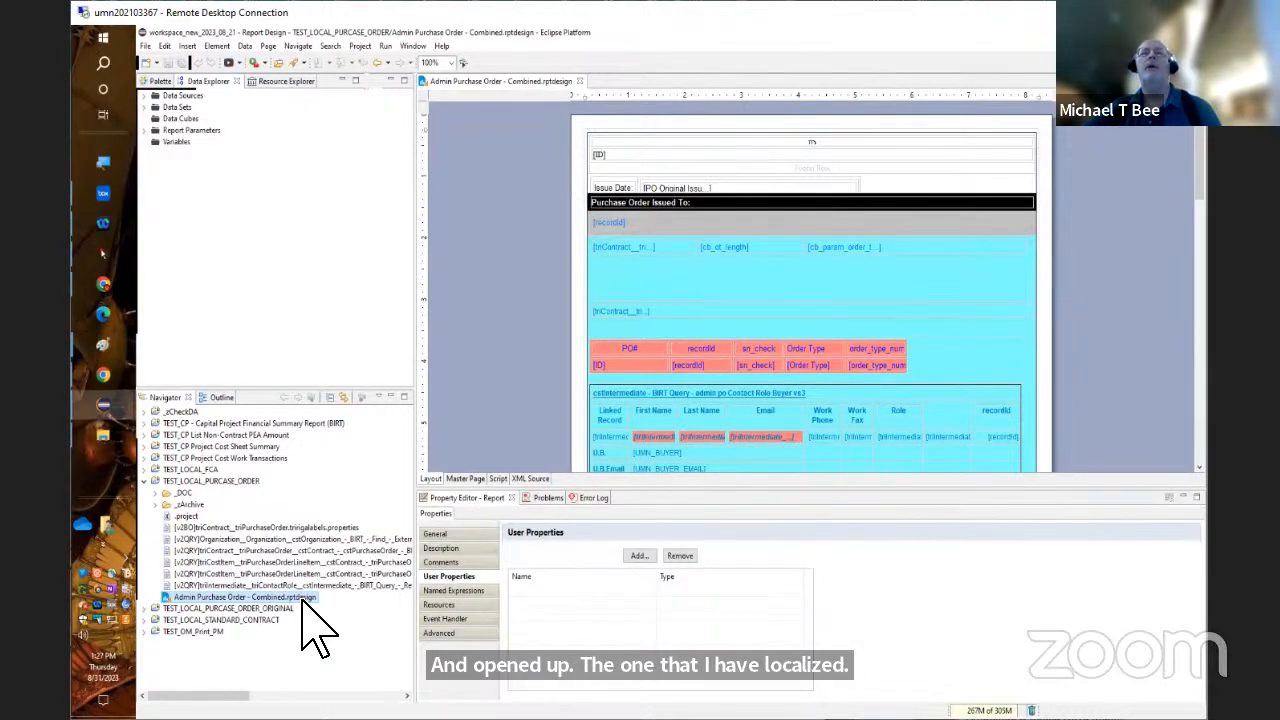
# Expand TEST_LOCAL_PURCASE_ORDER_ORIGINAL and select Admin Purchase Order - Combined.rptdesign in both the working and original purchase order projects together
pyautogui.click(154, 609)
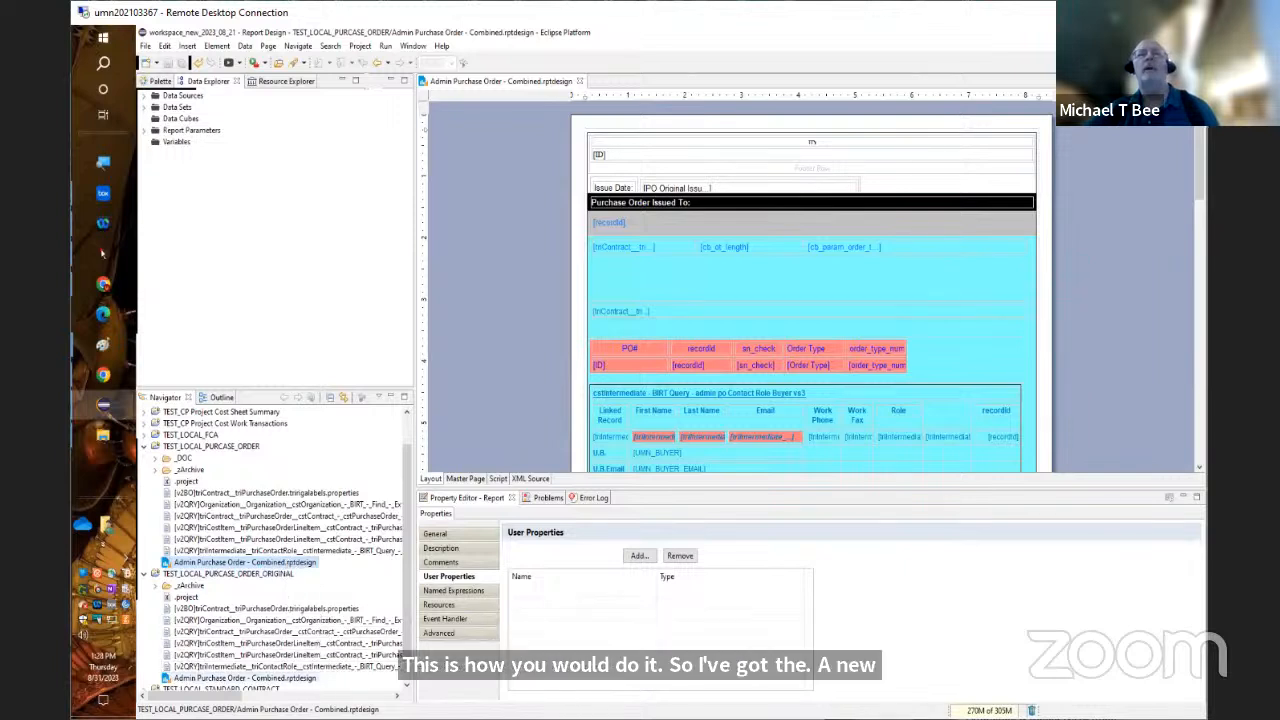
pyautogui.rightClick(306, 678)
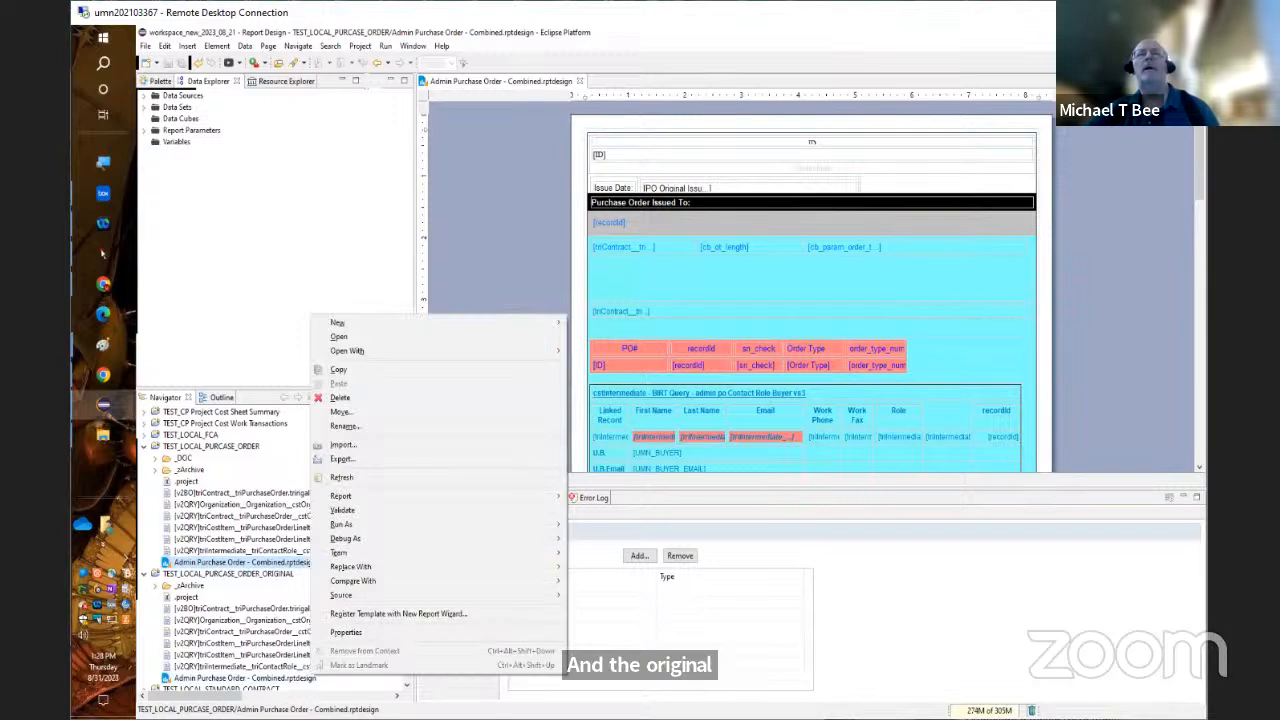
pyautogui.rightClick(299, 677)
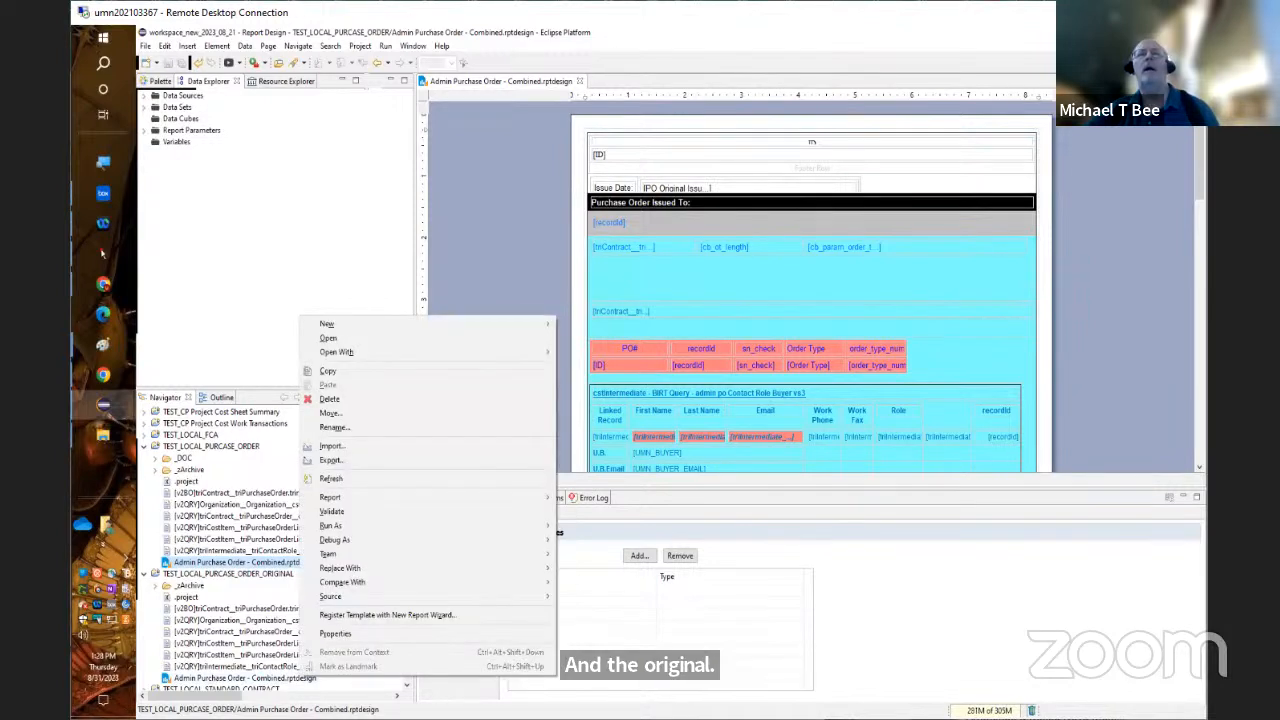
pyautogui.rightClick(287, 677)
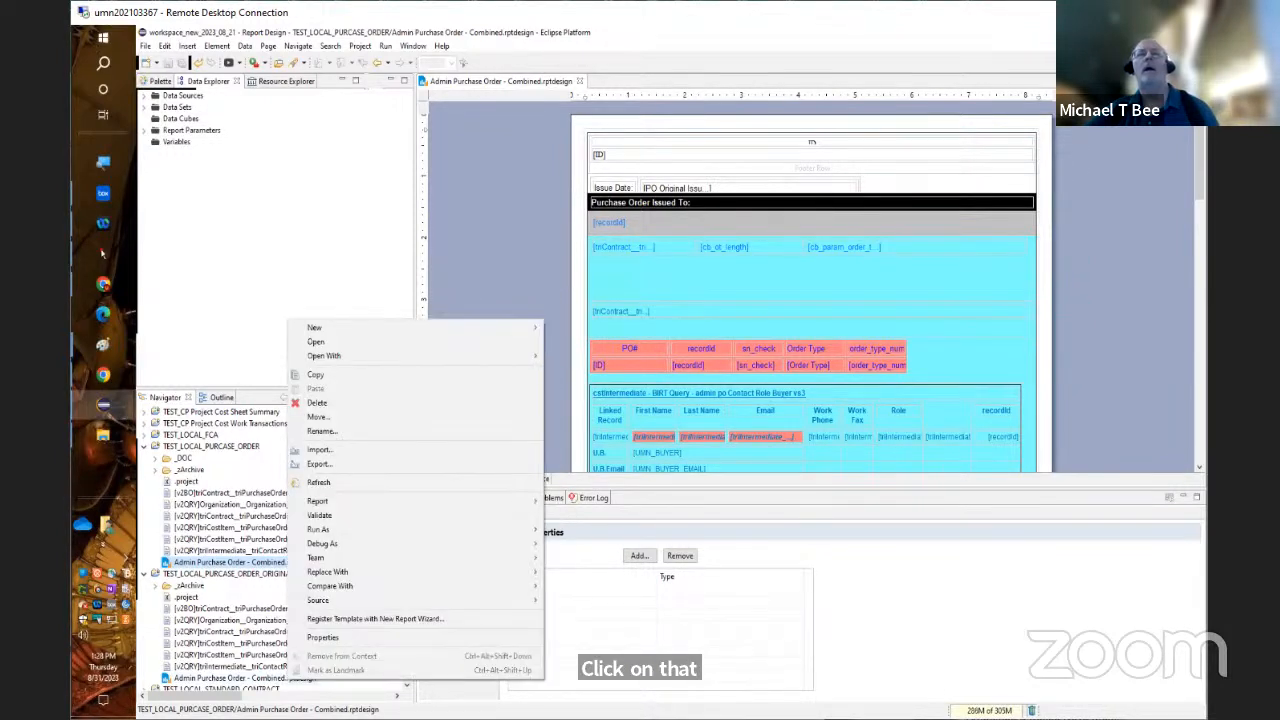
pyautogui.rightClick(255, 677)
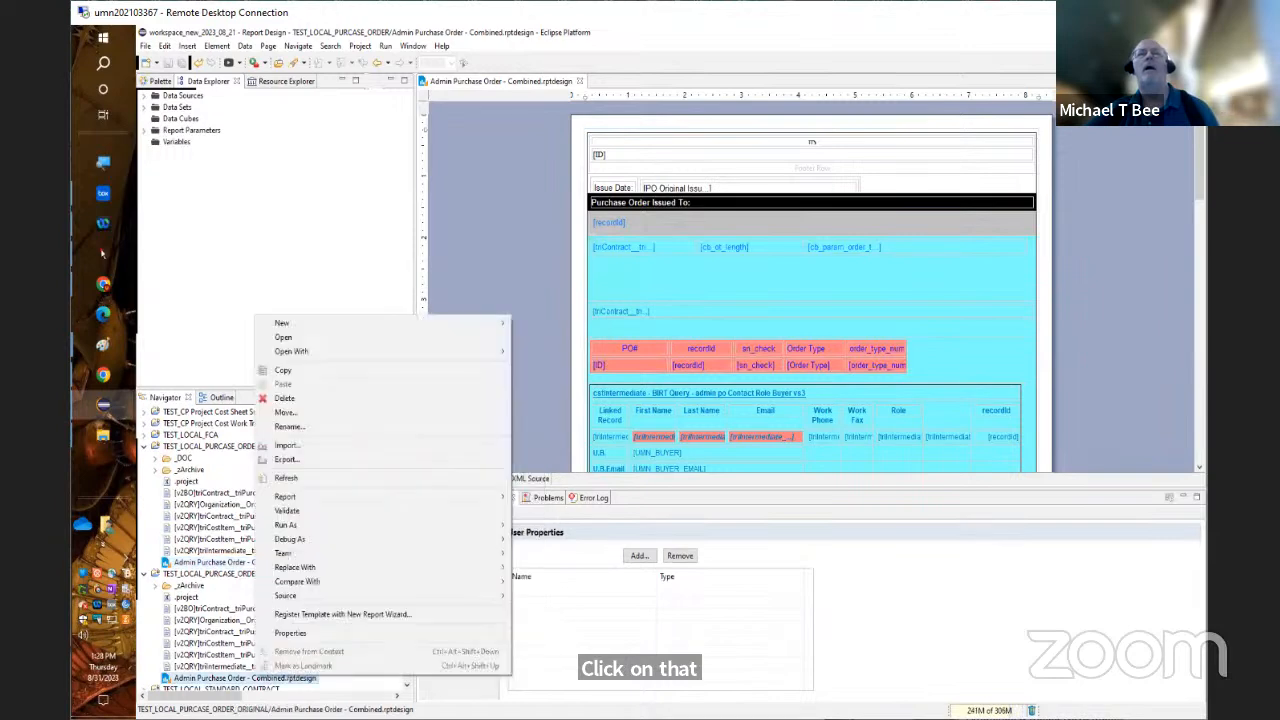
pyautogui.keyDown('ctrl'); pyautogui.click(211, 561); pyautogui.keyUp('ctrl')
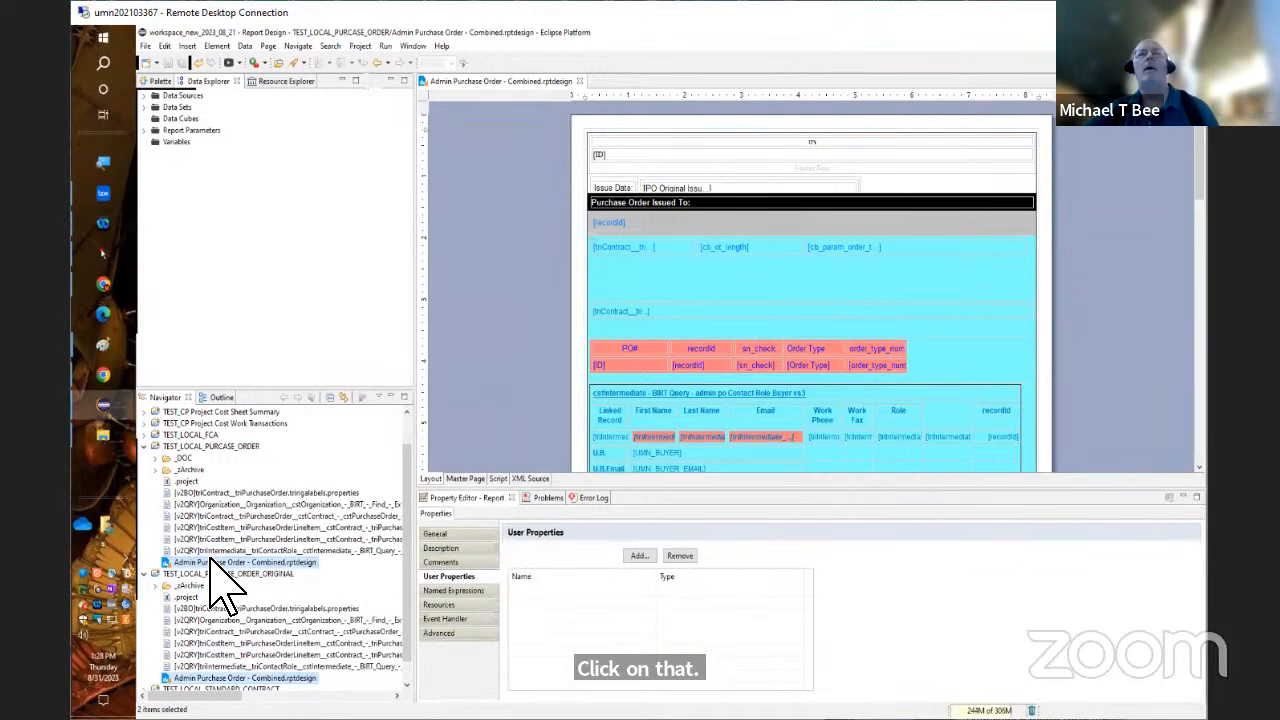
pyautogui.keyDown('ctrl'); pyautogui.click(211, 561); pyautogui.keyUp('ctrl')
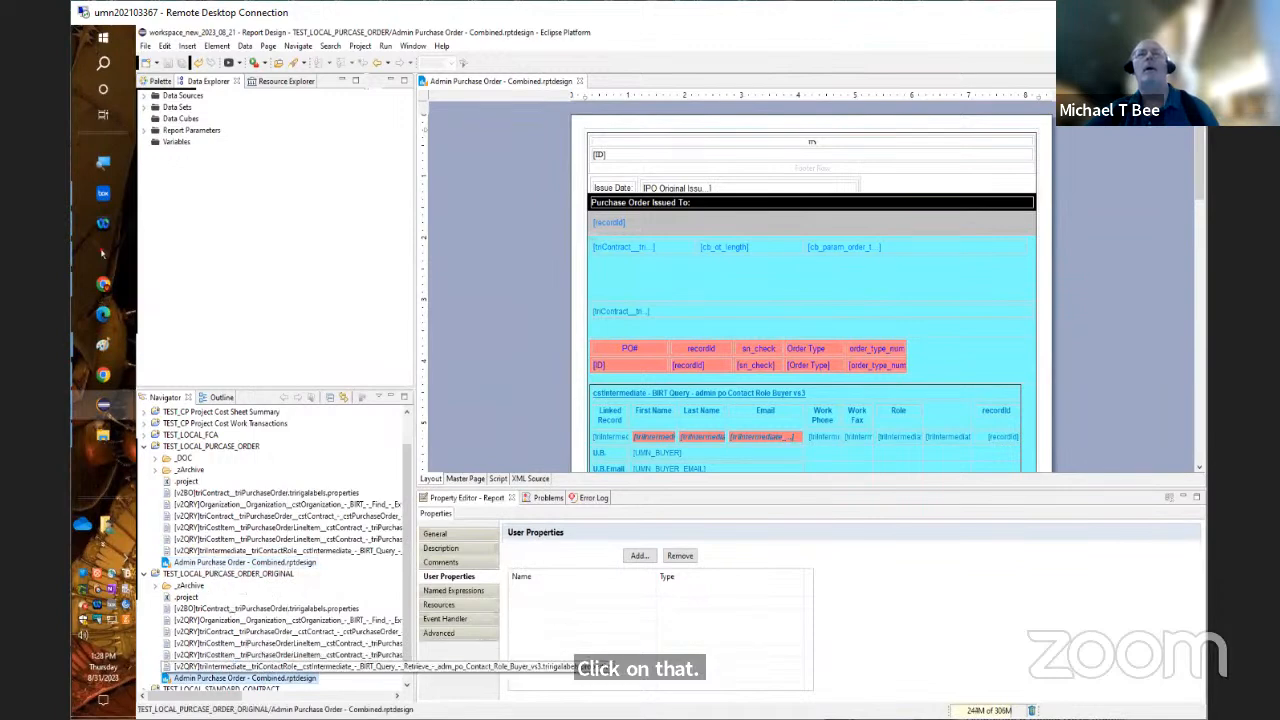
pyautogui.keyDown('ctrl'); pyautogui.click(248, 678); pyautogui.keyUp('ctrl')
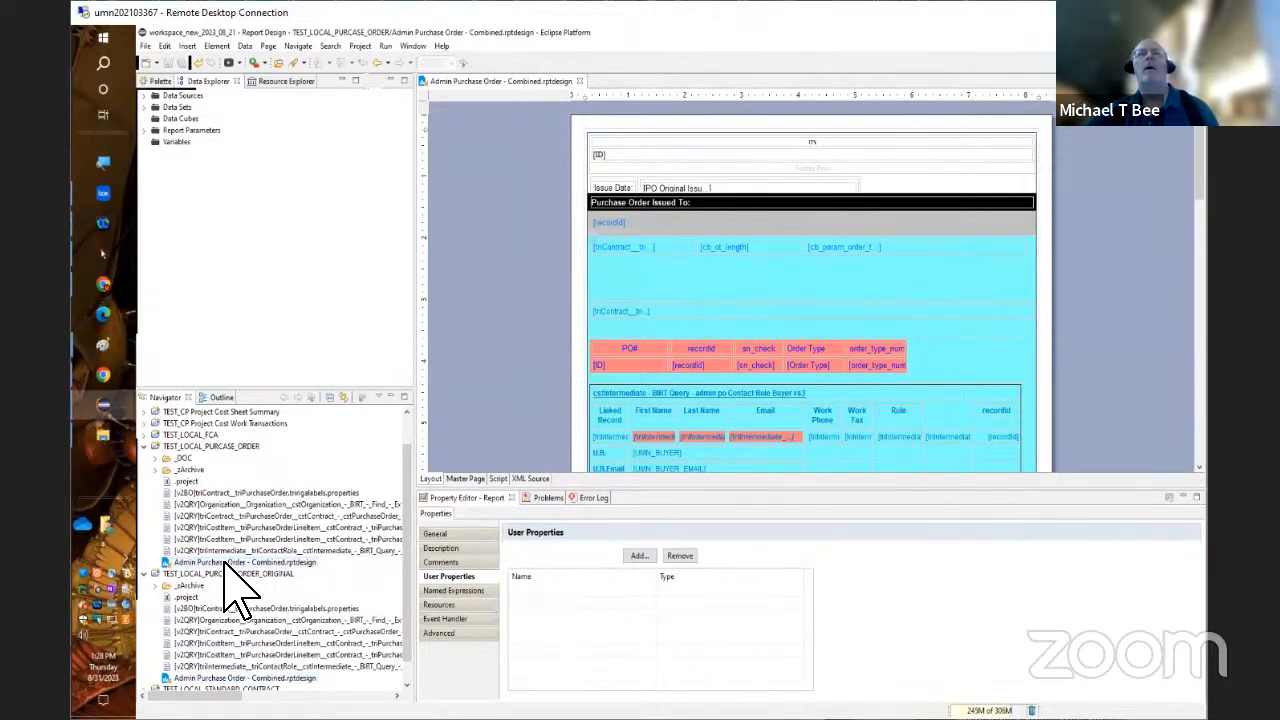
pyautogui.click(224, 563)
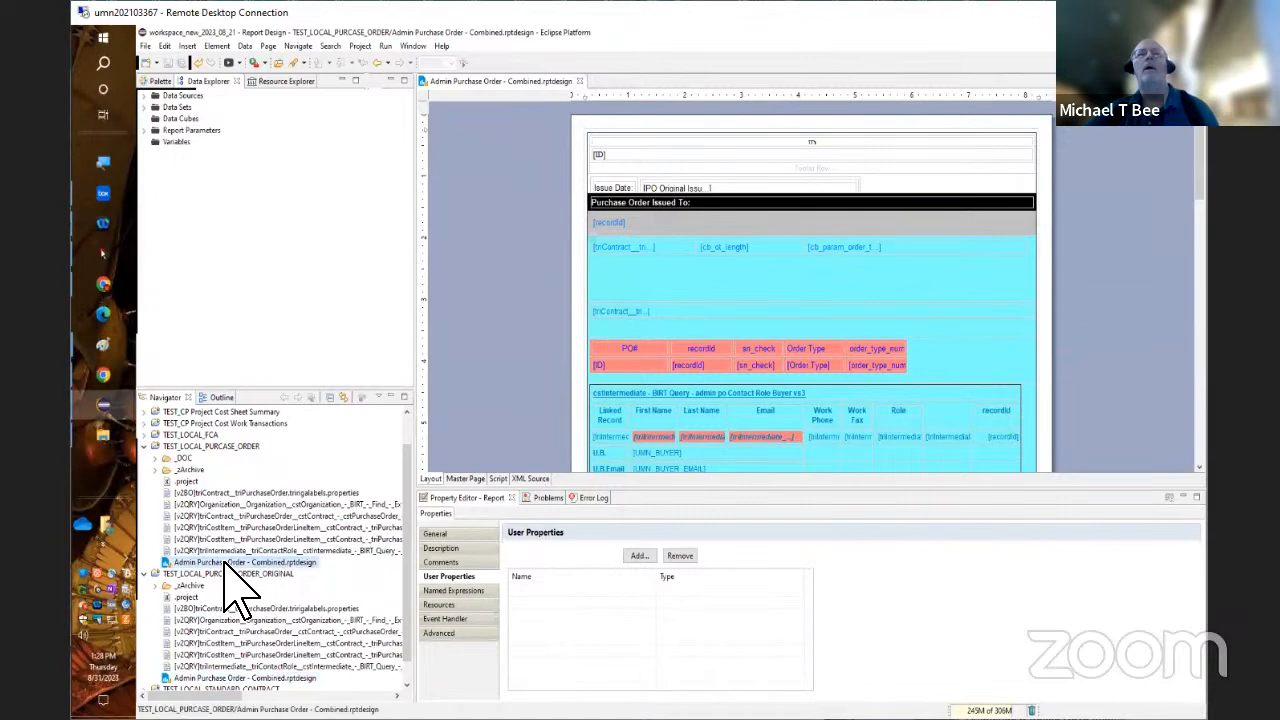
pyautogui.keyDown('ctrl'); pyautogui.click(262, 678); pyautogui.keyUp('ctrl')
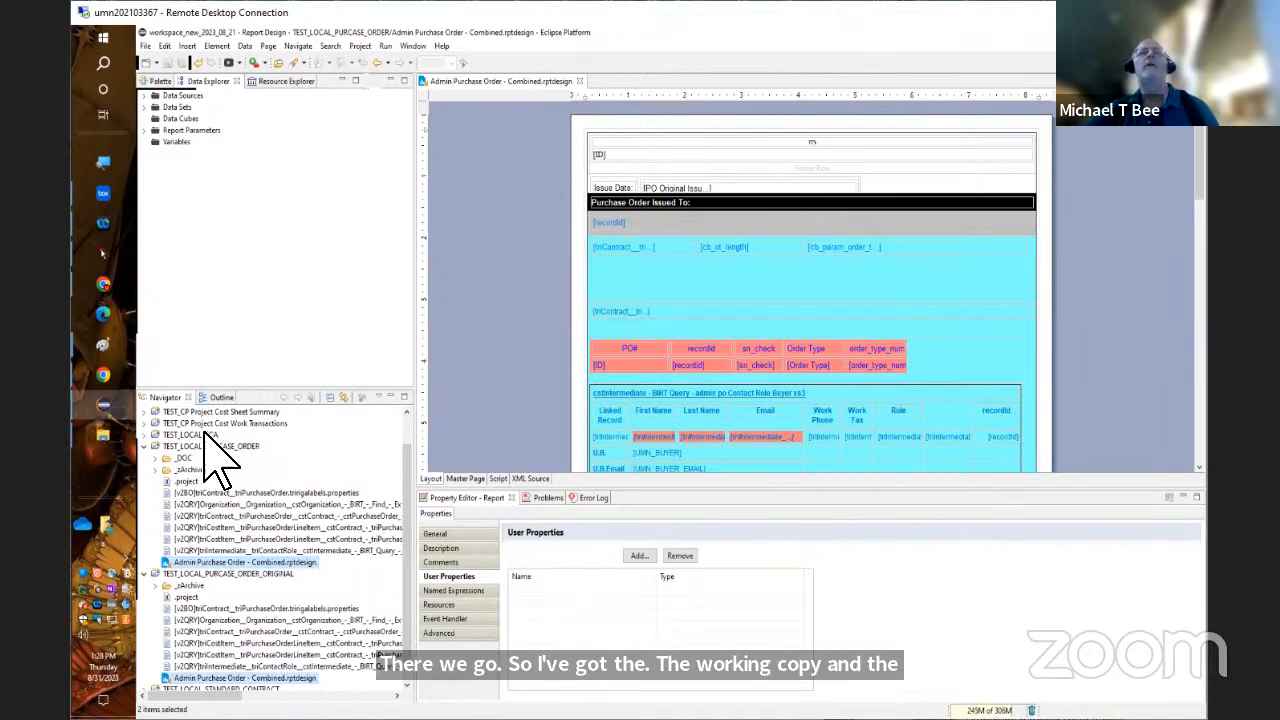
# Compare the two selected Admin Purchase Order - Combined.rptdesign files with each other
pyautogui.rightClick(305, 563)
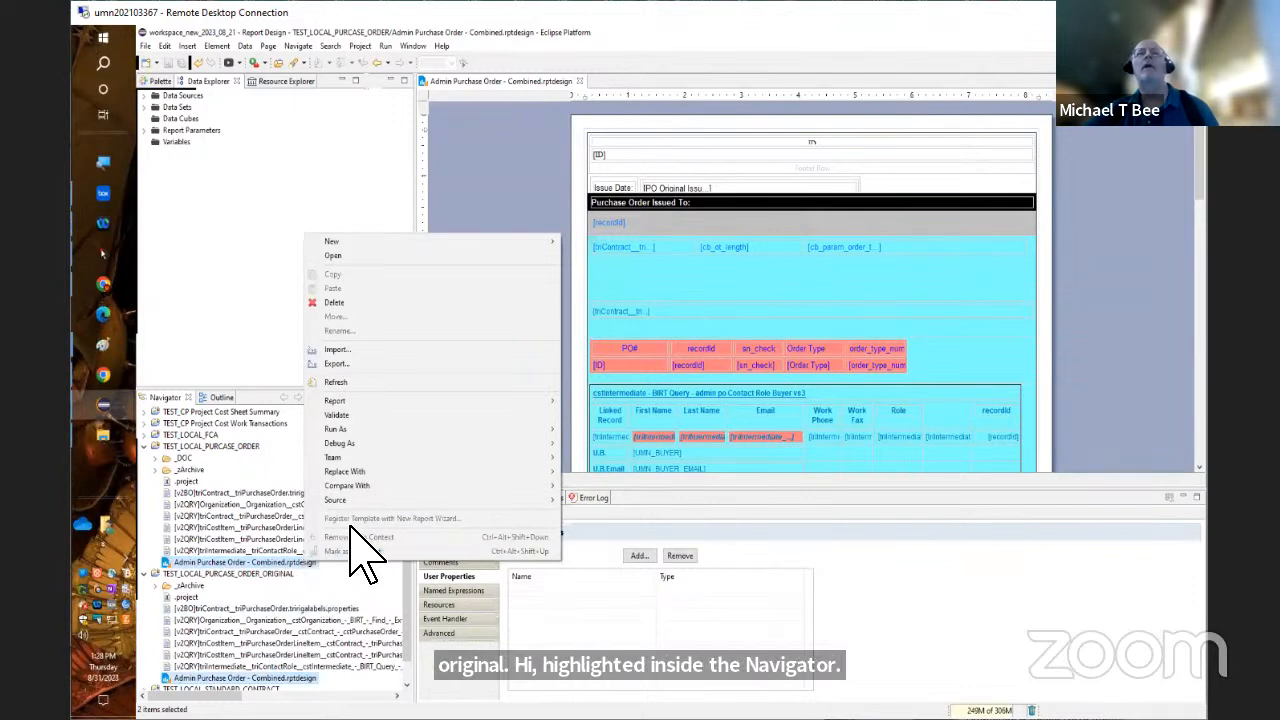
pyautogui.moveTo(365, 487)
pyautogui.click(590, 485)
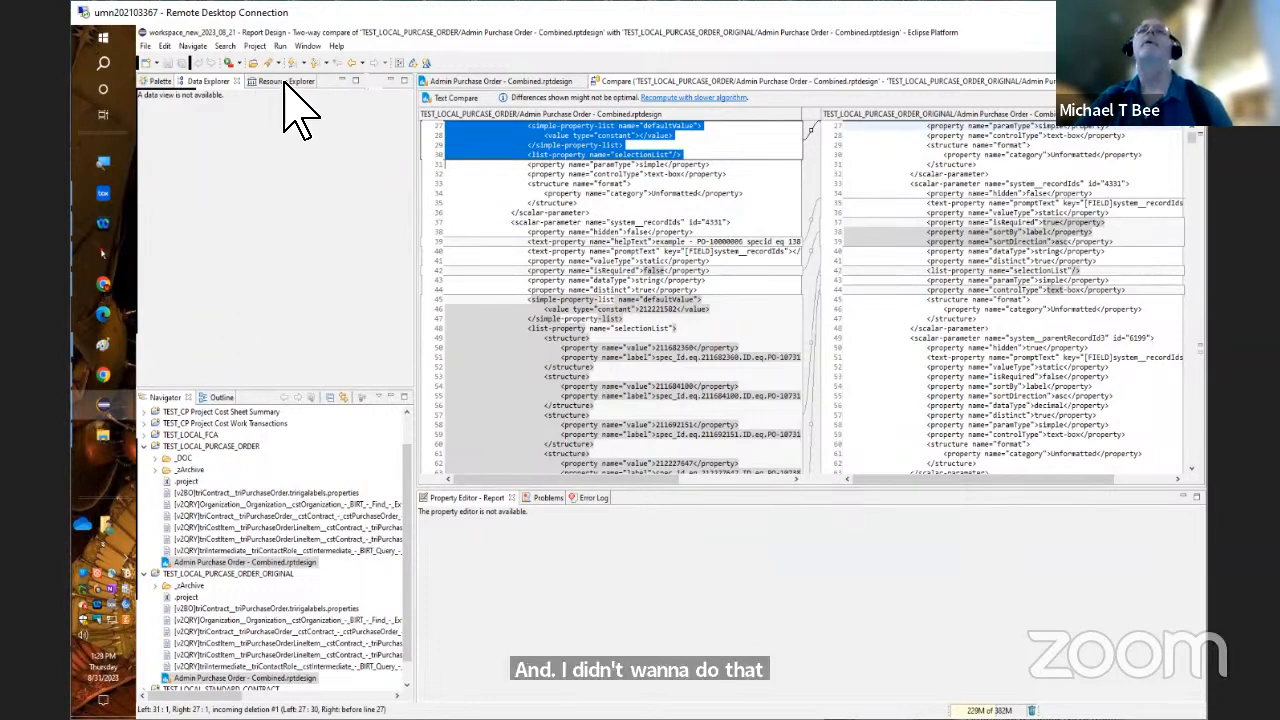
# Minimize the comparison area and open Admin Purchase Order - Combined.rptdesign from the TEST_LOCAL_PURCASE_ORDER project
pyautogui.click(1195, 127)
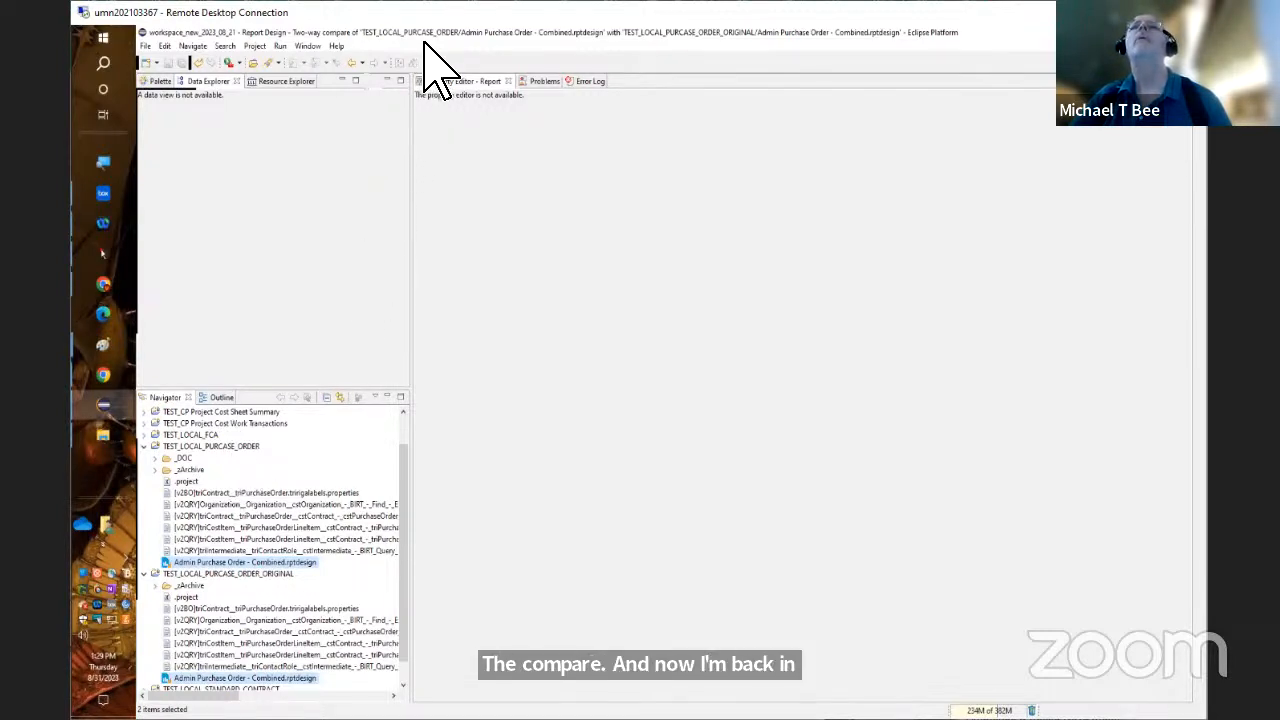
pyautogui.click(281, 563)
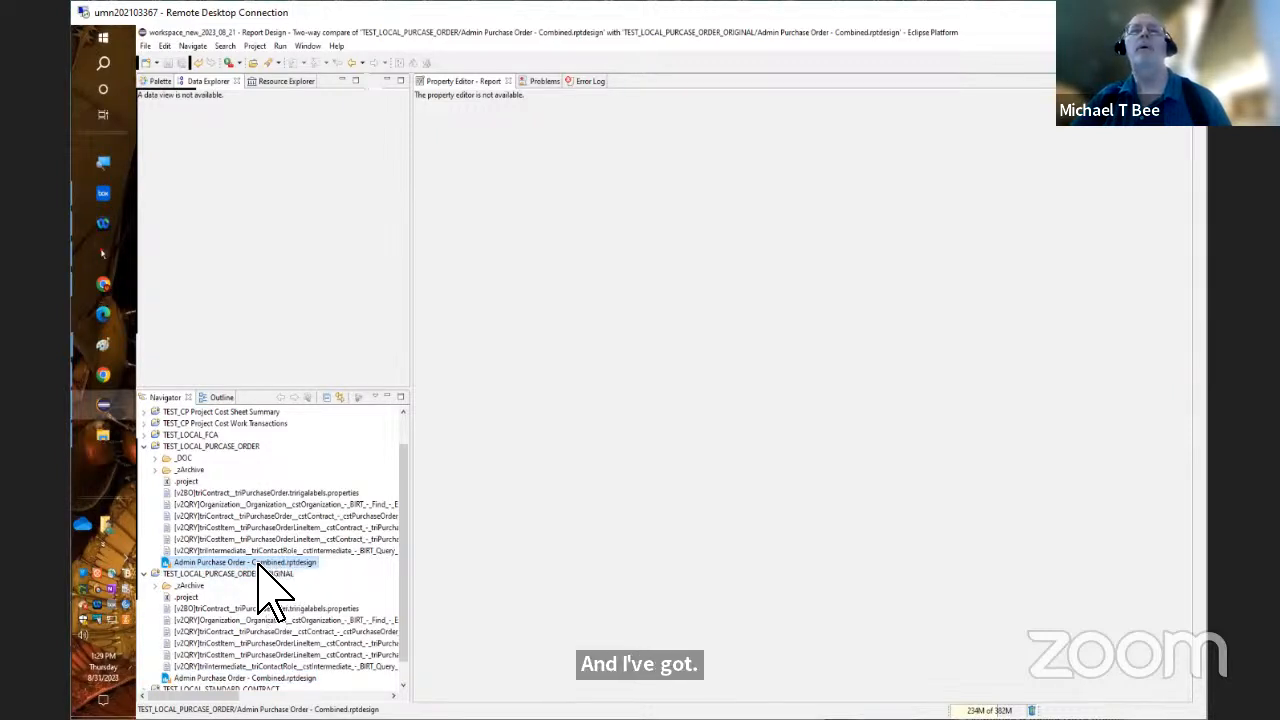
pyautogui.doubleClick(259, 564)
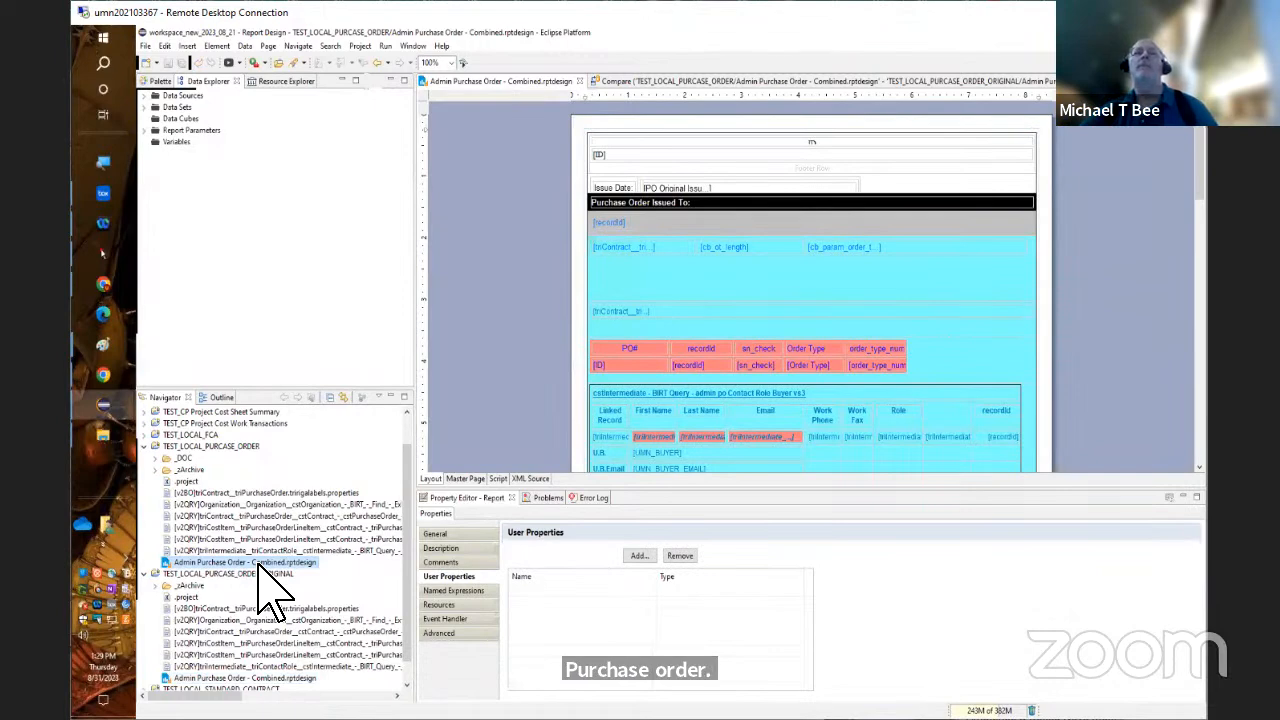
# Expand the report's data sets and report parameters, including the pg__Misc parameter group
pyautogui.click(144, 107)
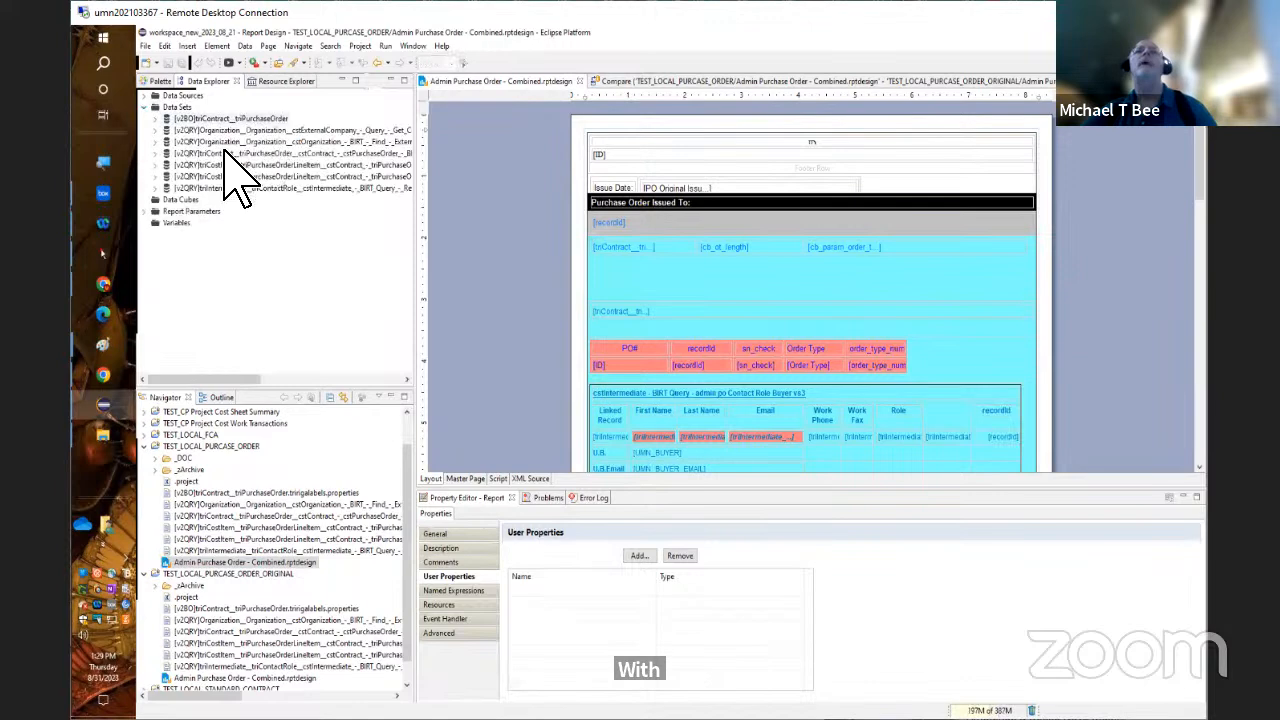
pyautogui.click(144, 211)
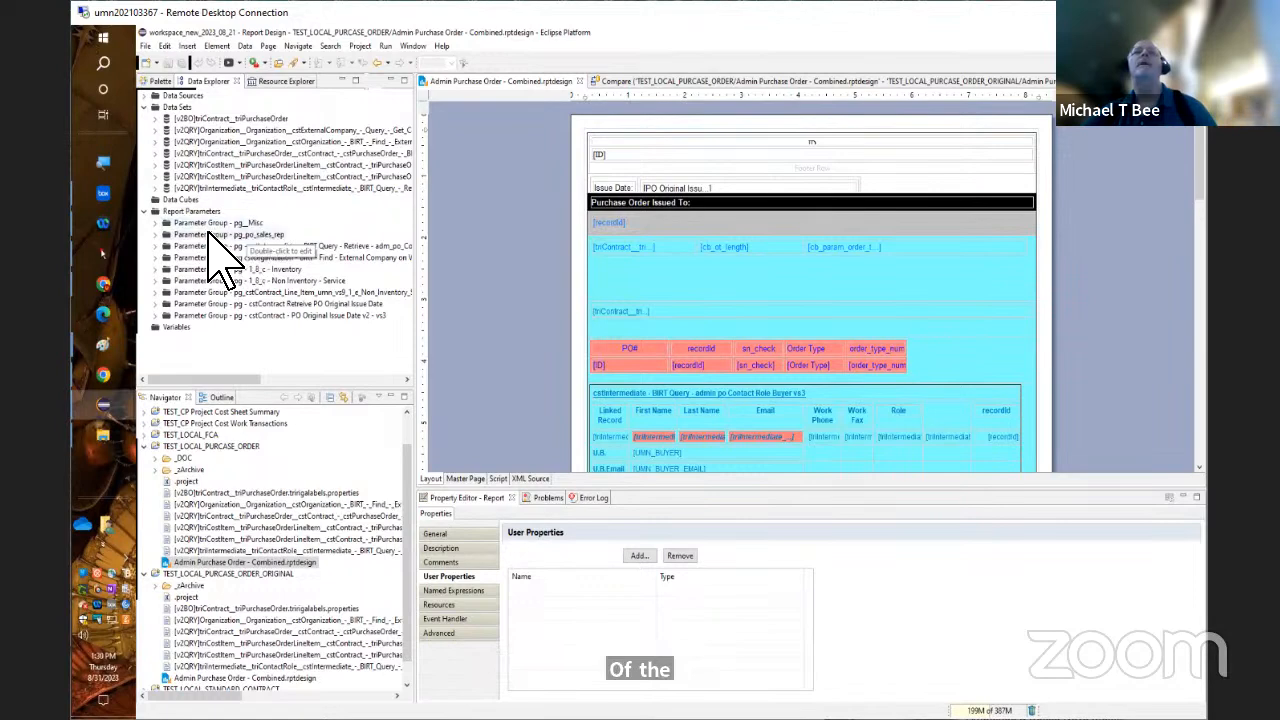
pyautogui.moveTo(211, 218); pyautogui.dragTo(224, 243)
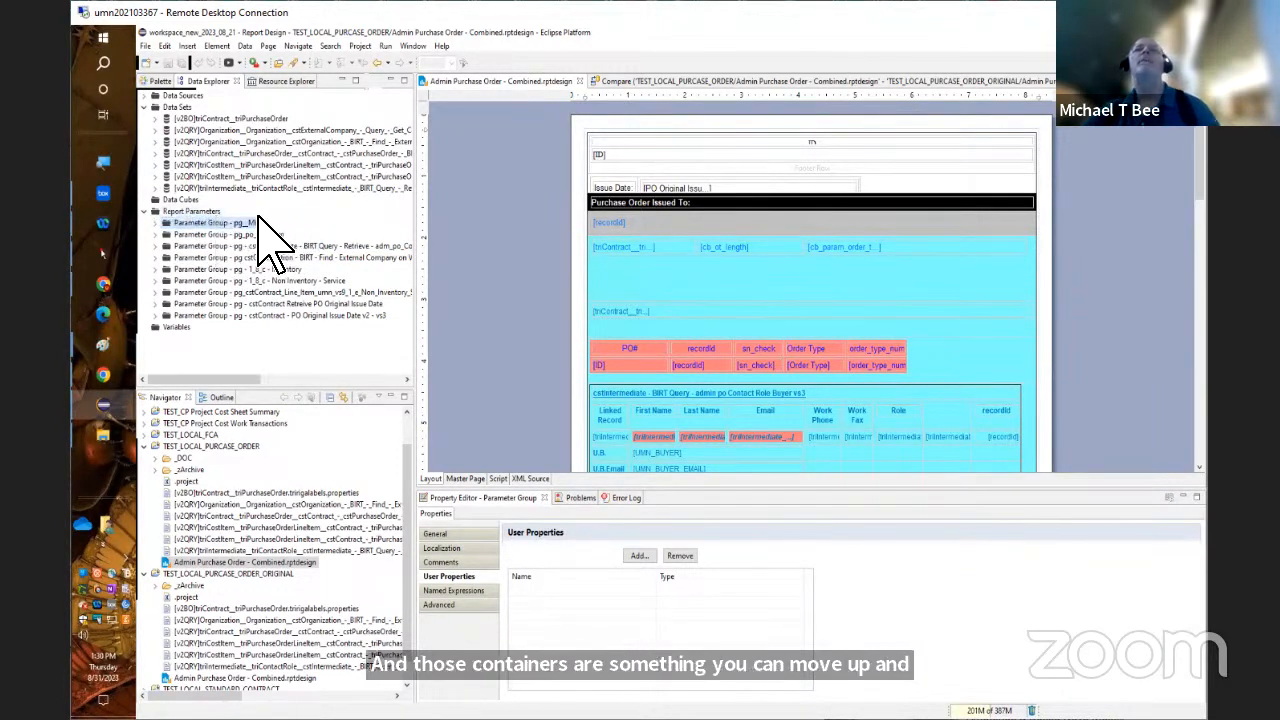
pyautogui.click(158, 223)
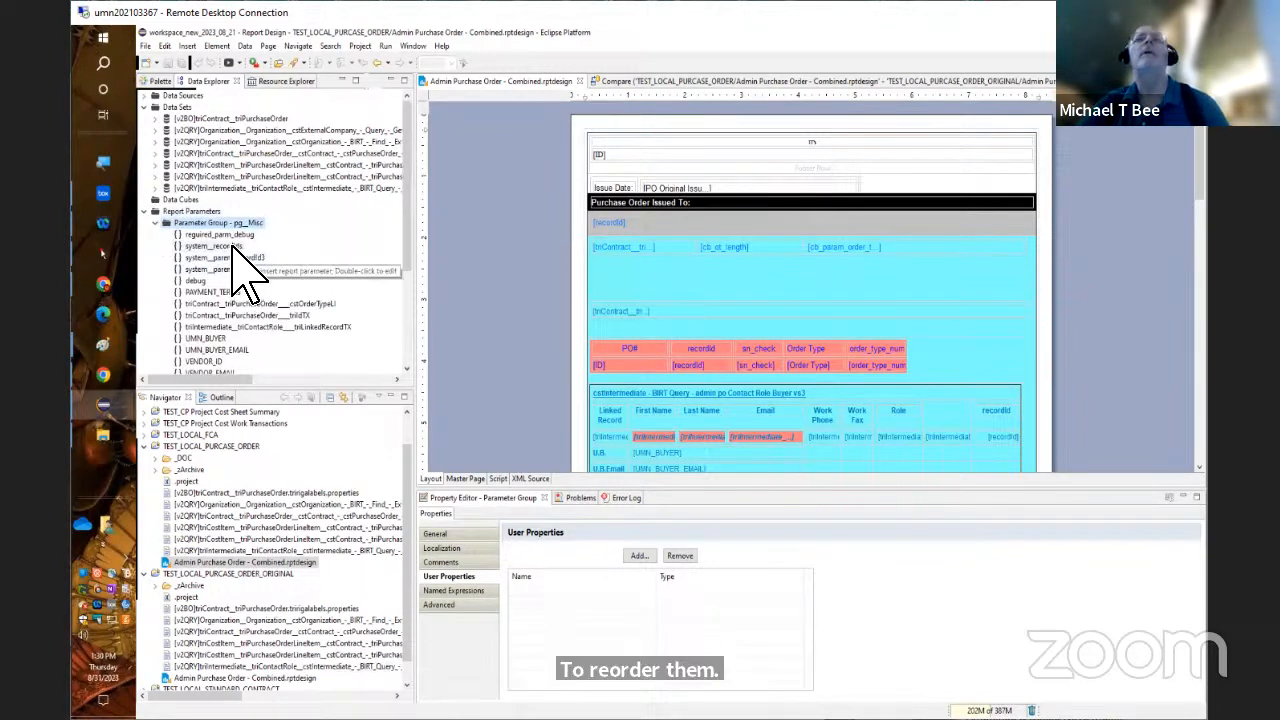
# Open the system__recordIds parameter for editing and widen its display text column and dialog until the selection list values are fully readable
pyautogui.click(233, 245)
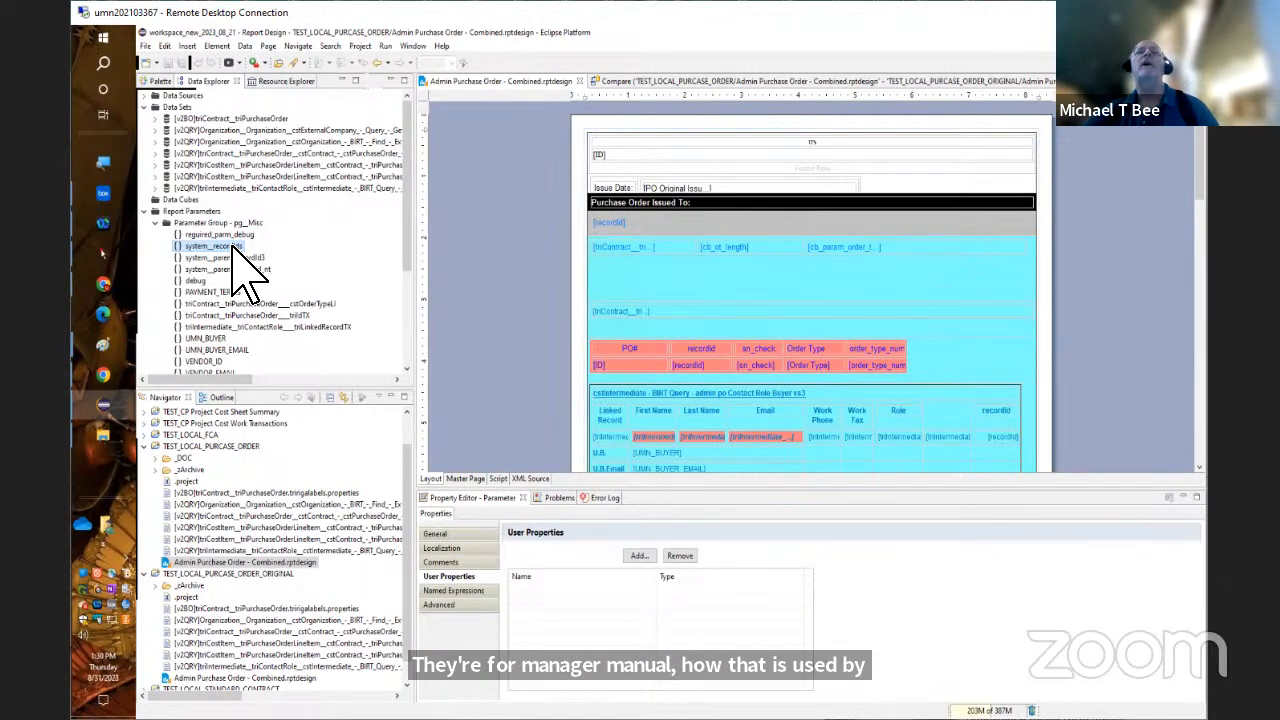
pyautogui.doubleClick(234, 247)
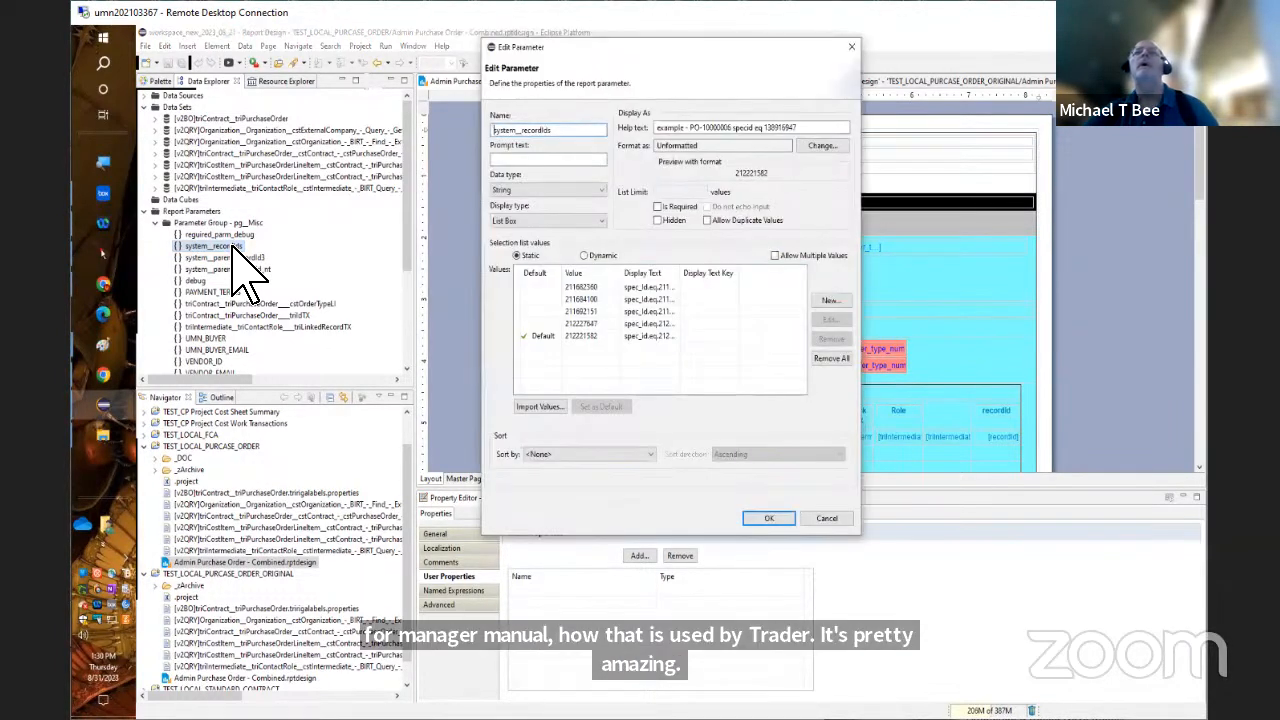
pyautogui.doubleClick(682, 272)
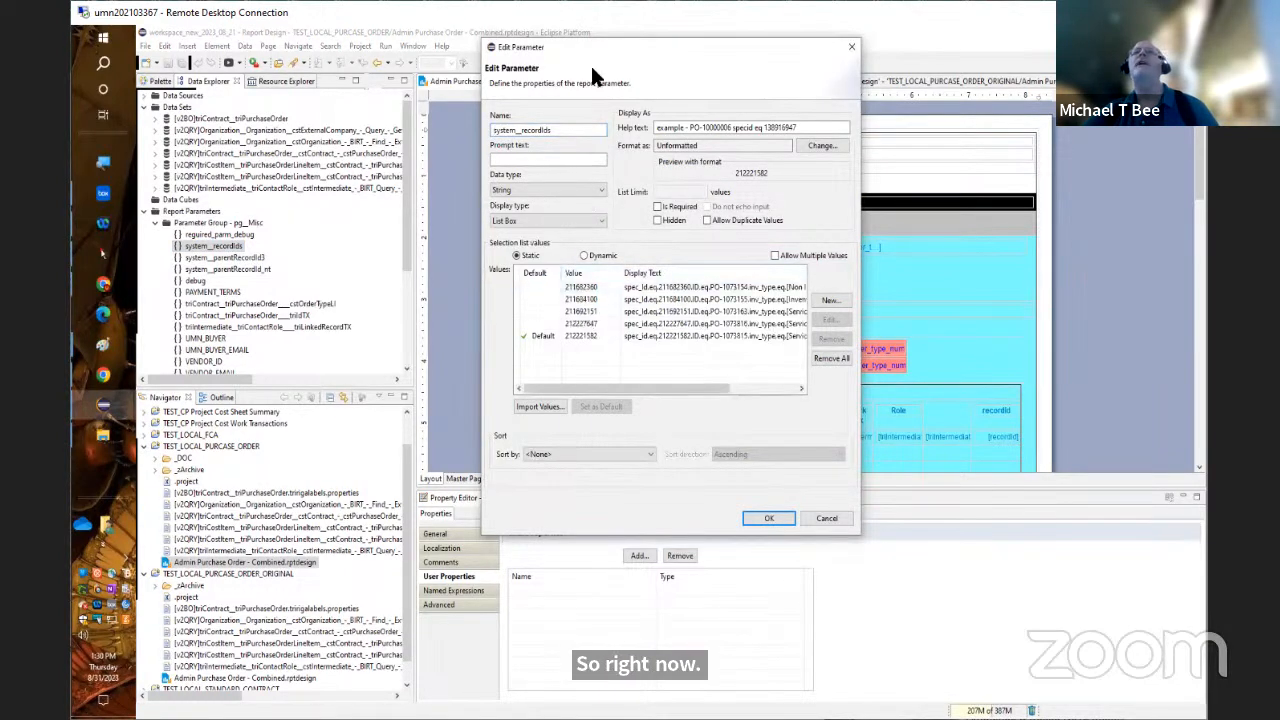
pyautogui.moveTo(594, 39); pyautogui.dragTo(371, 71)
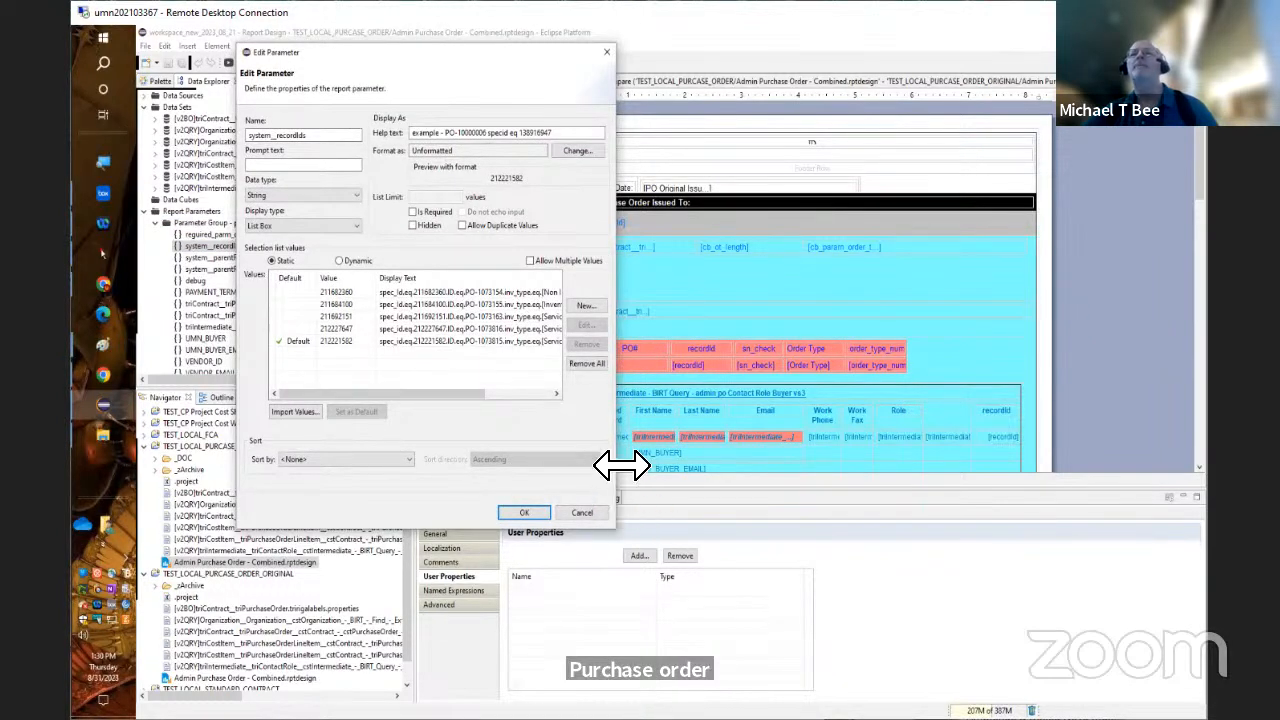
pyautogui.moveTo(620, 465); pyautogui.dragTo(829, 482)
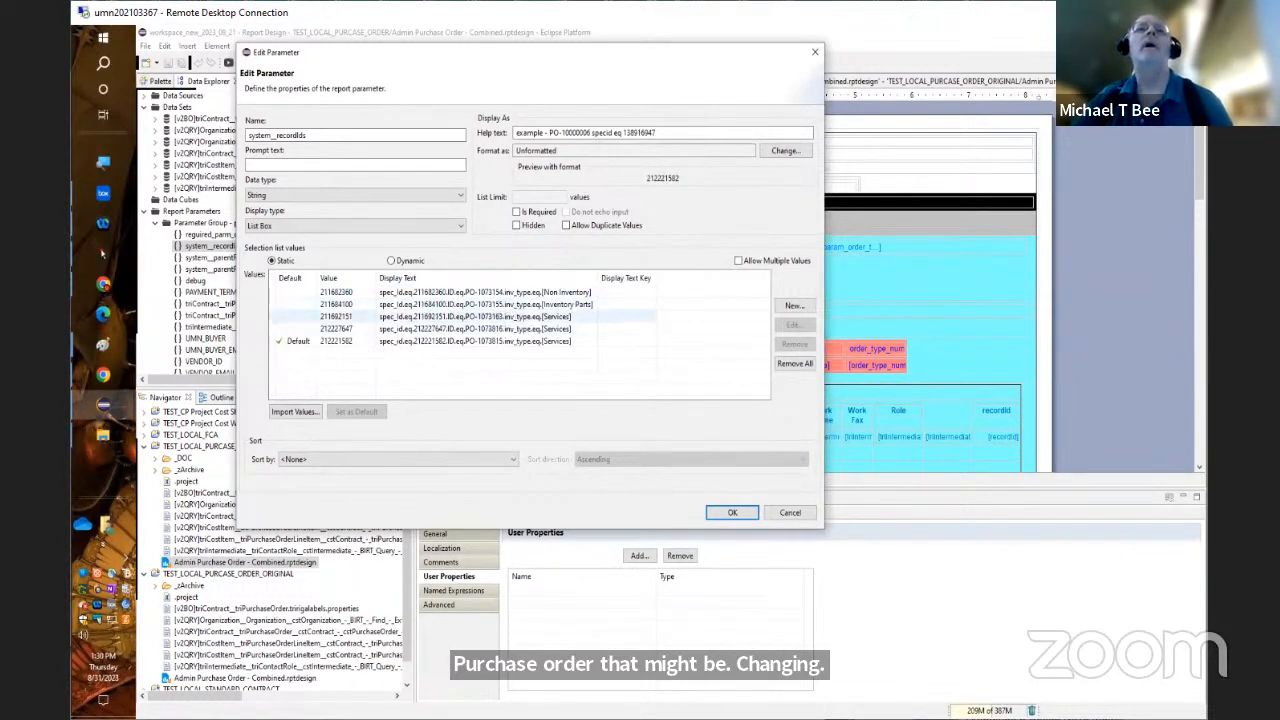
# Switch to the Chrome window, load the TRIRIGA UAT login page and sign in with the prefilled credentials
pyautogui.moveTo(102, 292)
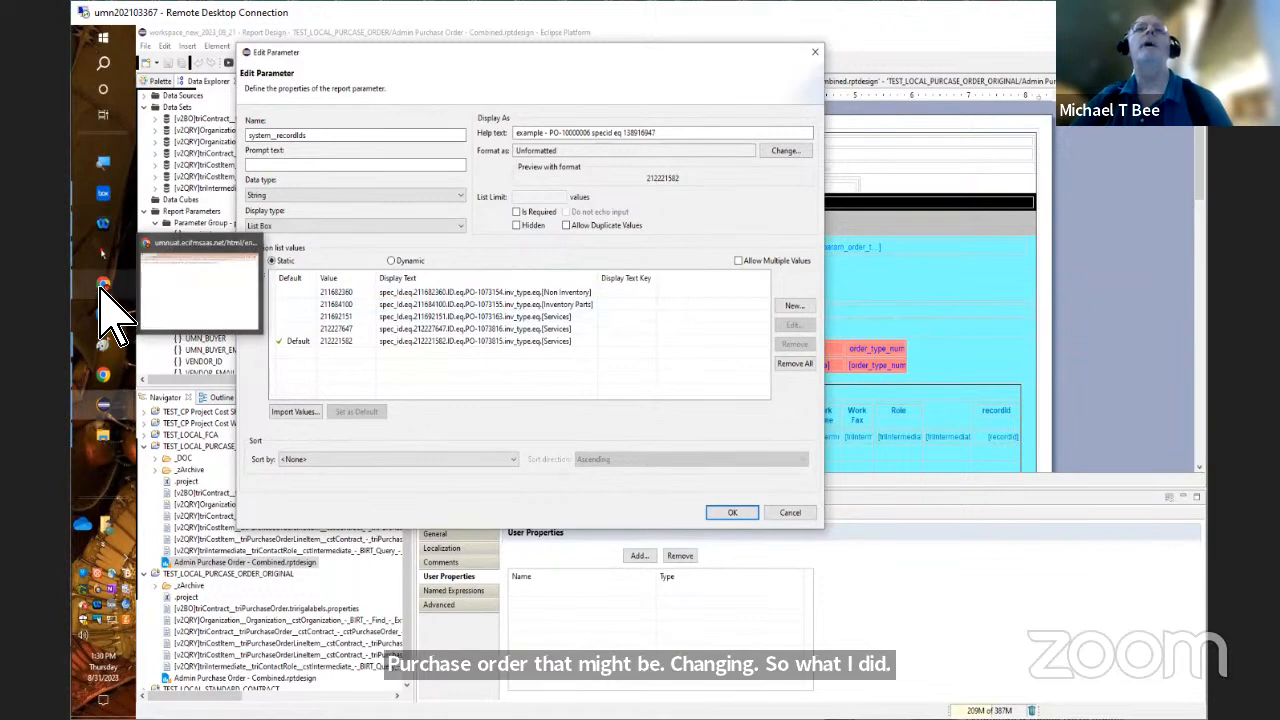
pyautogui.click(102, 288)
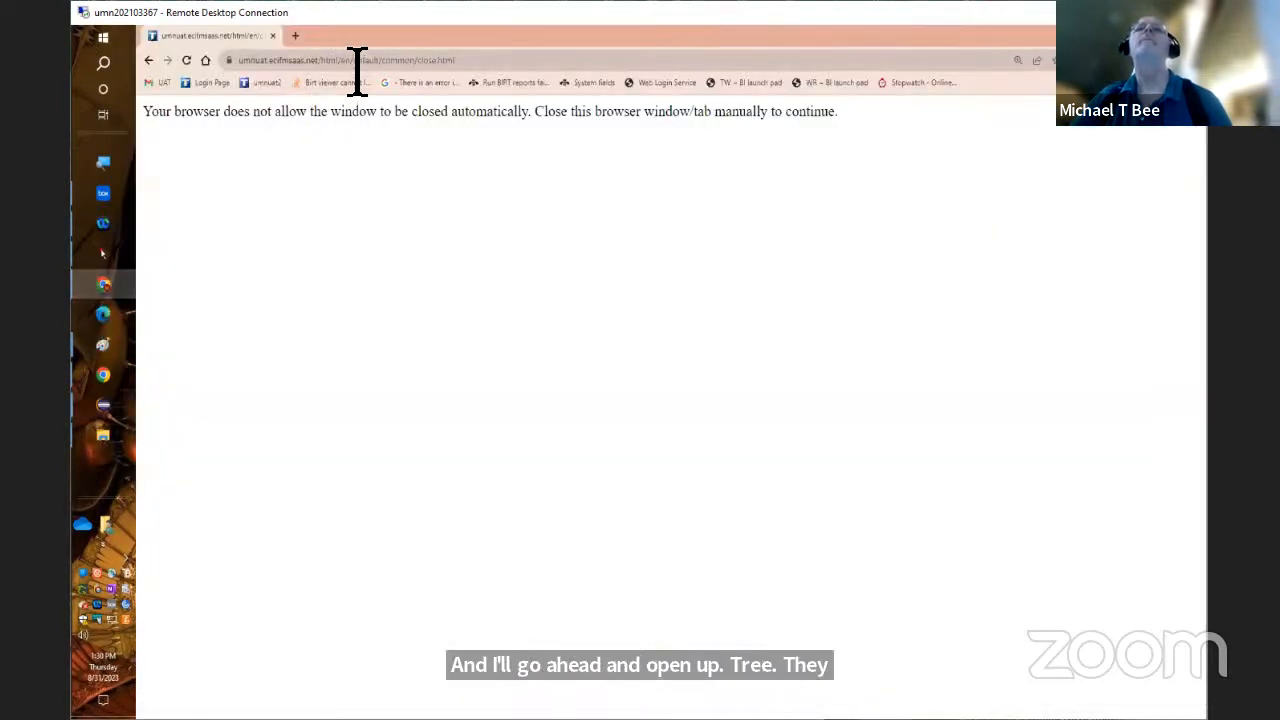
pyautogui.click(210, 83)
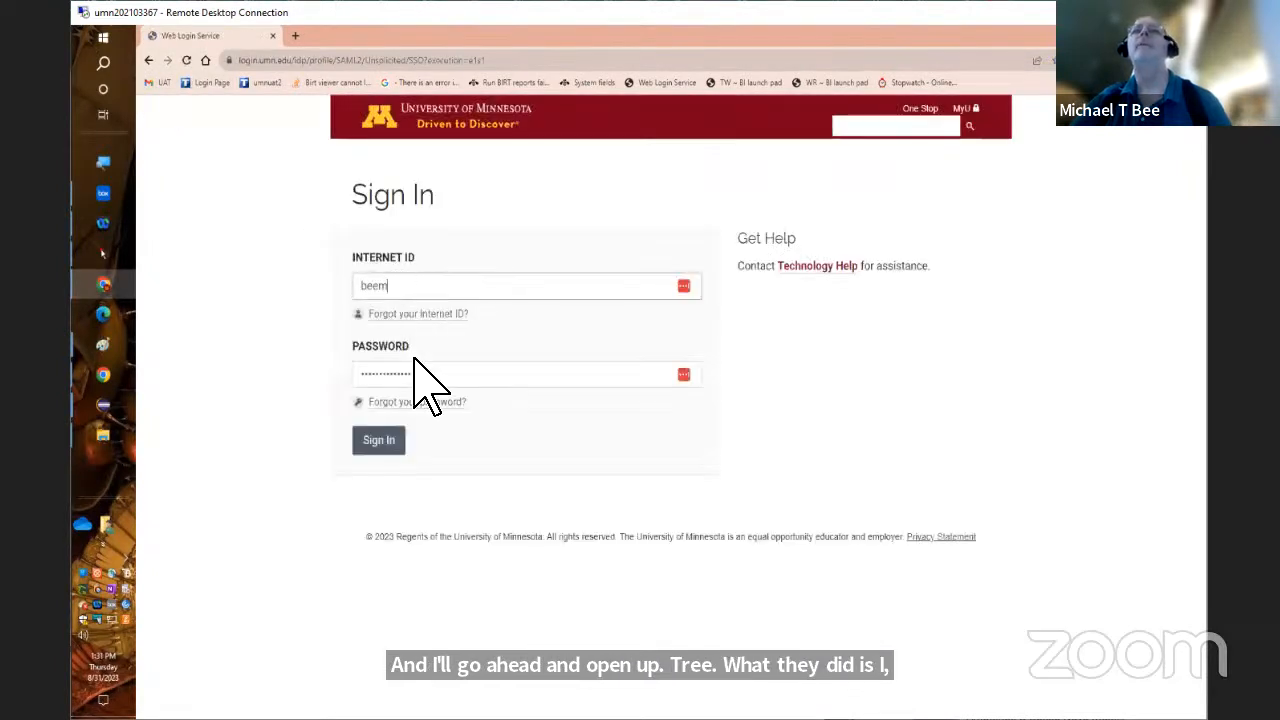
pyautogui.click(372, 447)
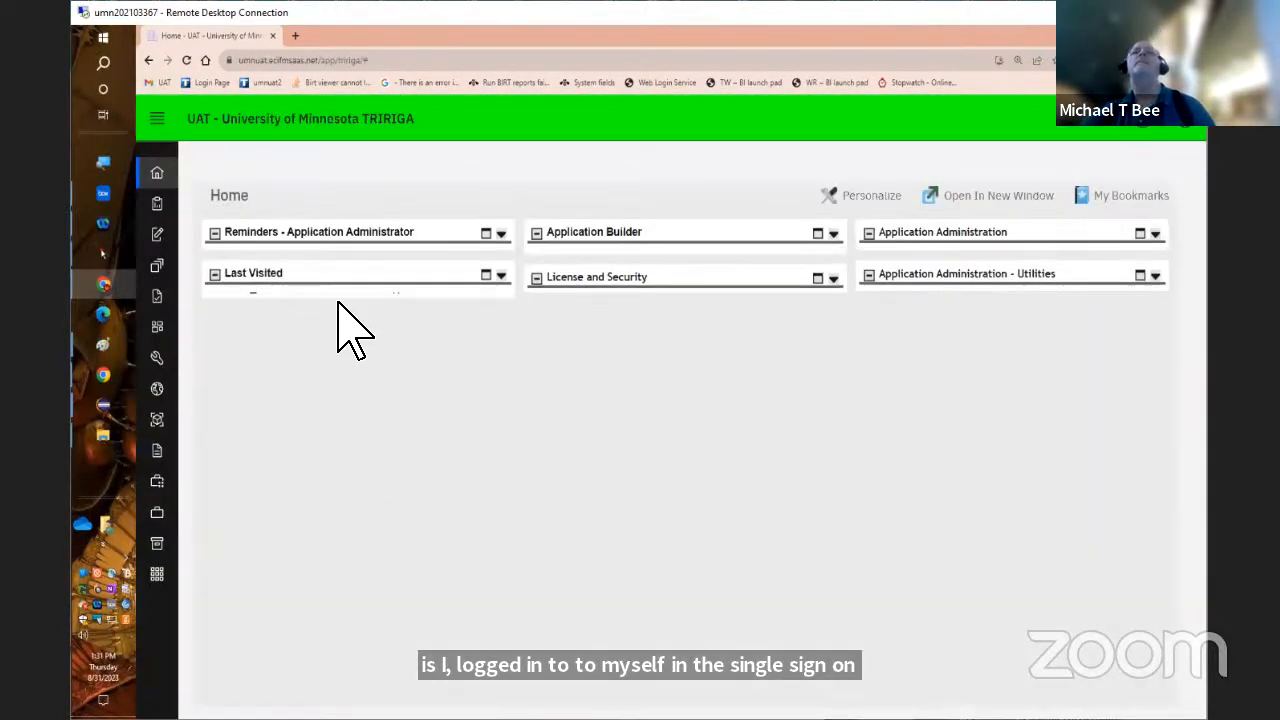
# Open the Purchase Orders list under Procurement, Requisitions & Purchase Orders, and go to page 1170
pyautogui.click(160, 128)
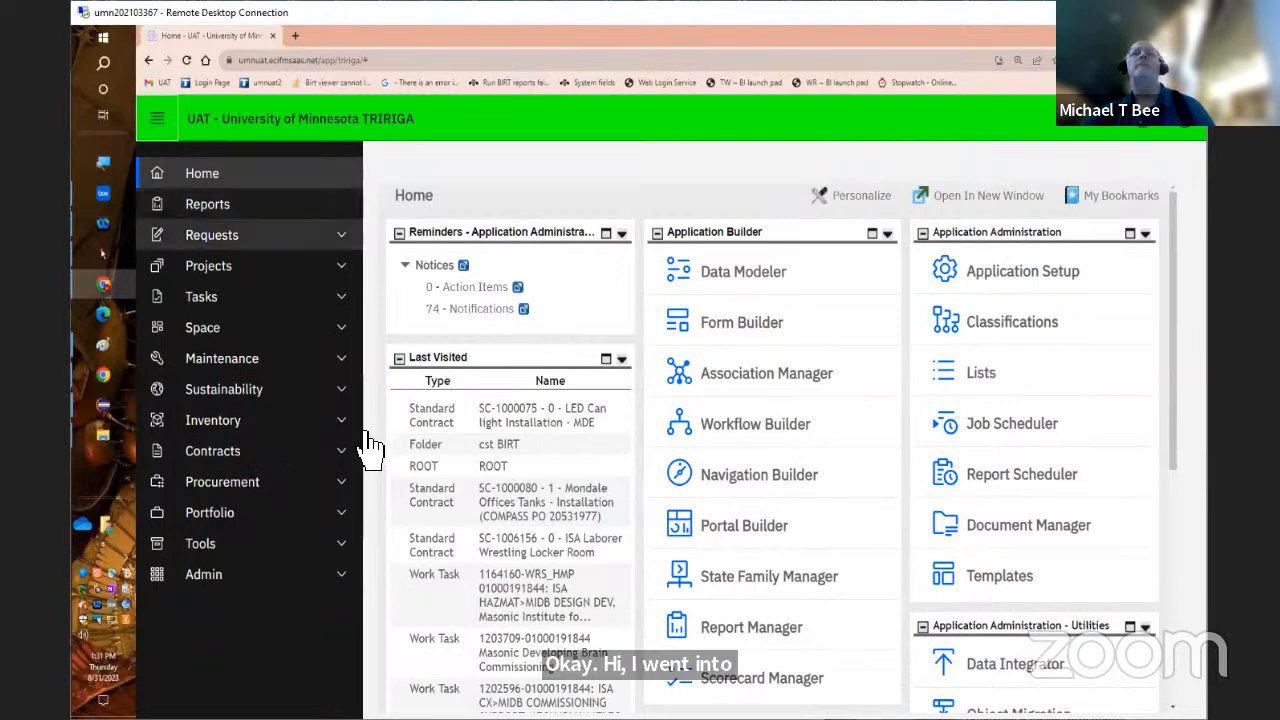
pyautogui.click(340, 486)
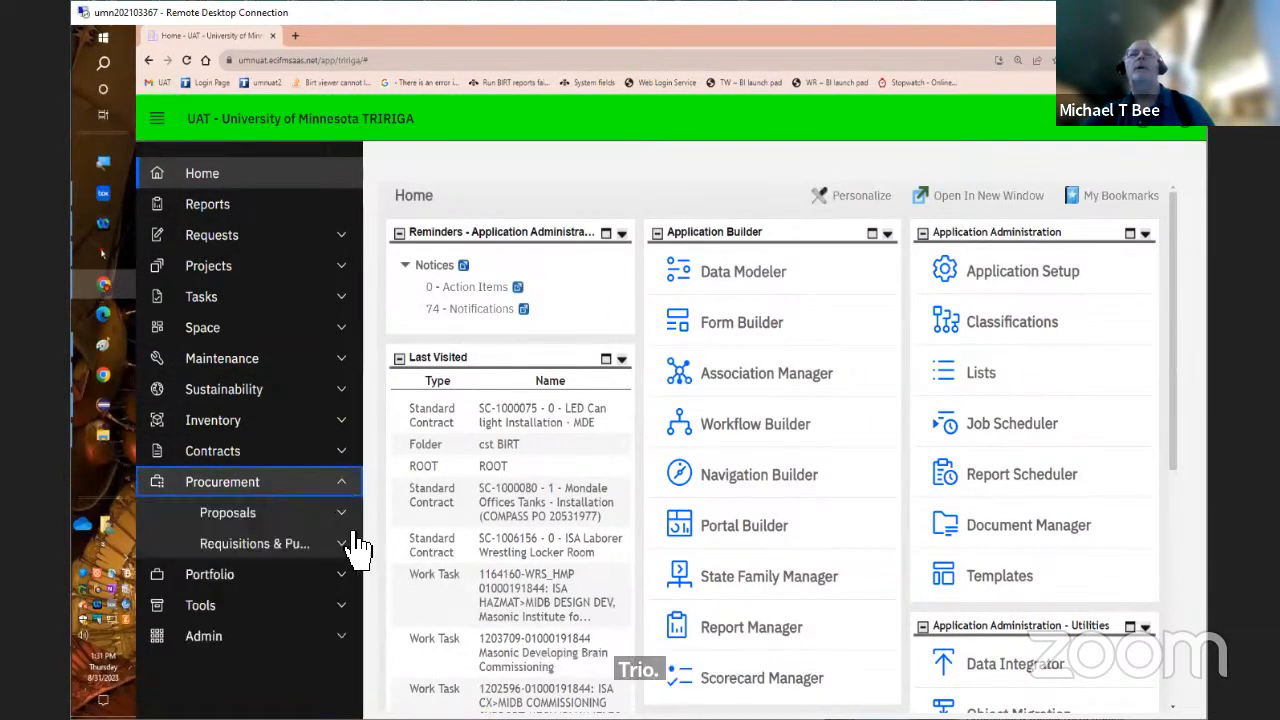
pyautogui.click(349, 543)
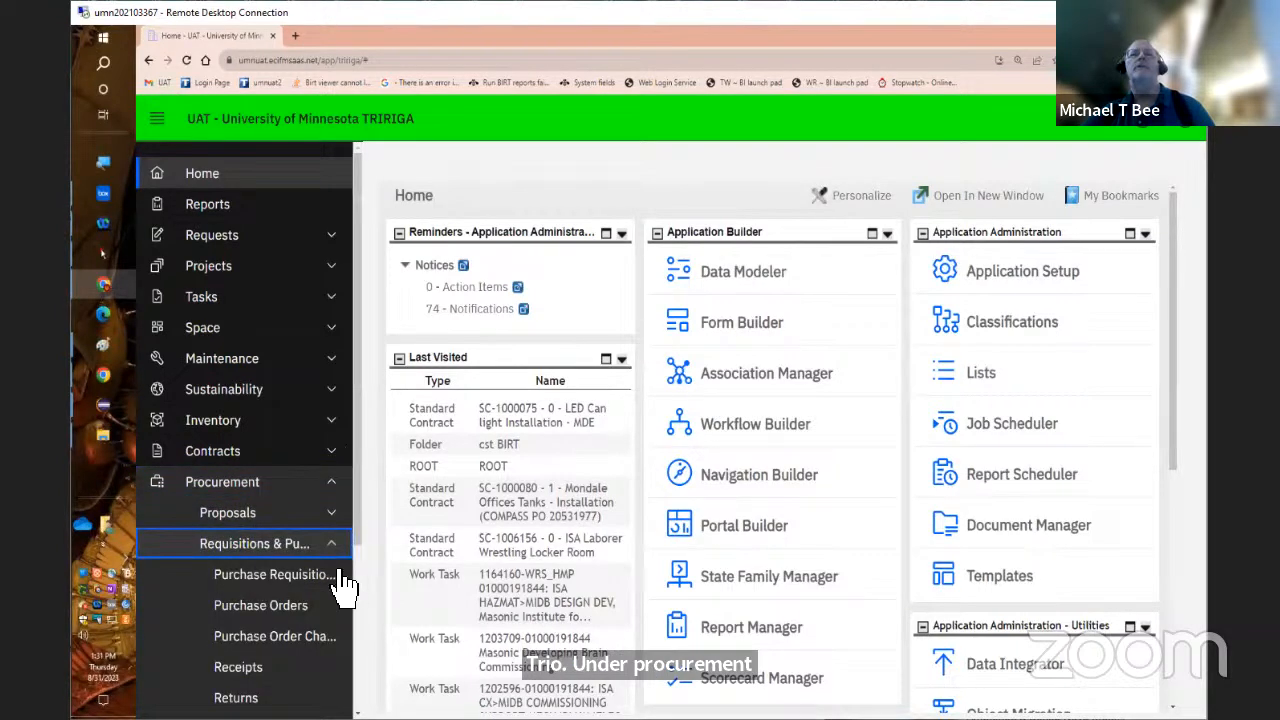
pyautogui.click(308, 614)
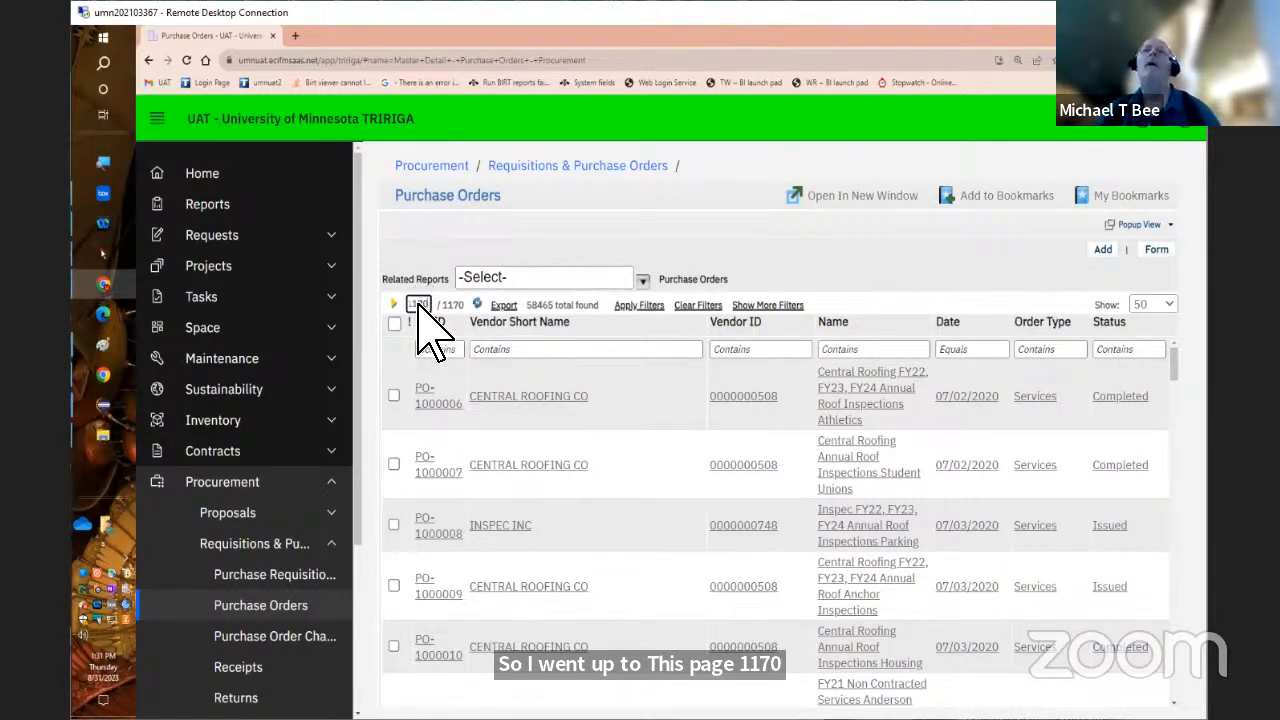
pyautogui.press('Return')
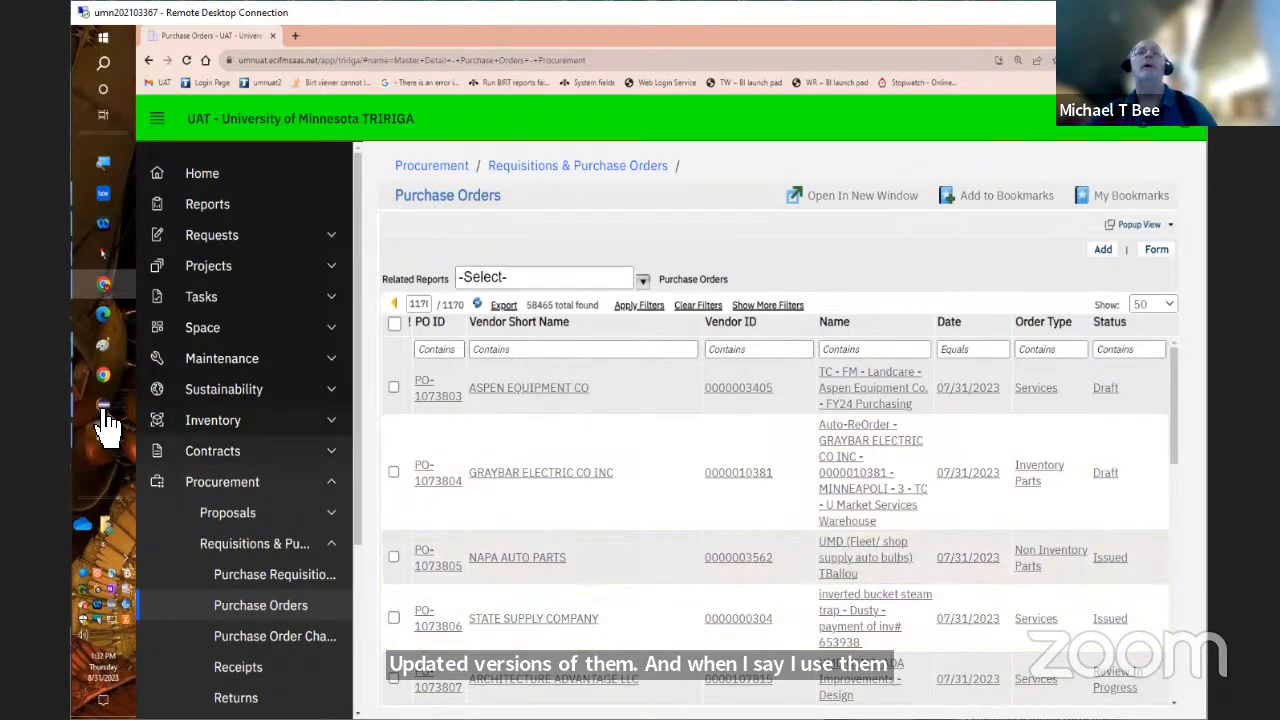
# Check the purchase order IDs among the parameter's values in the Eclipse window and return to the TRIRIGA list in Chrome
pyautogui.moveTo(105, 415)
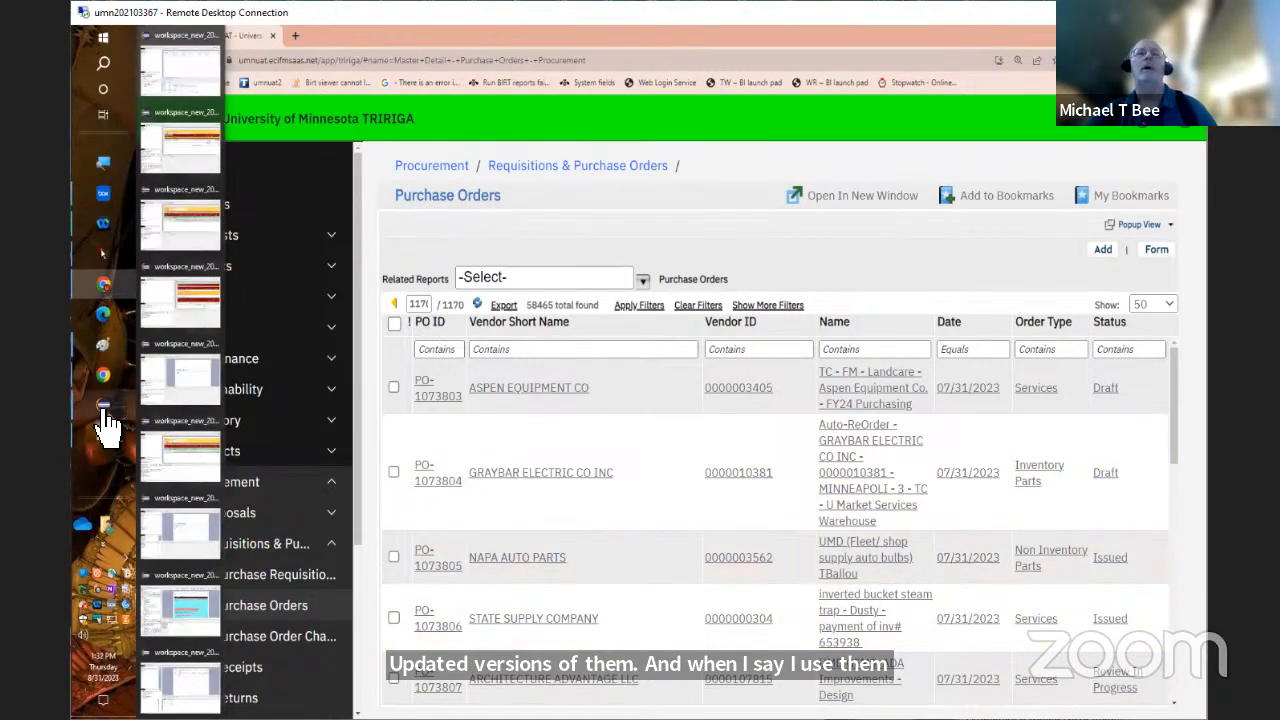
pyautogui.click(141, 518)
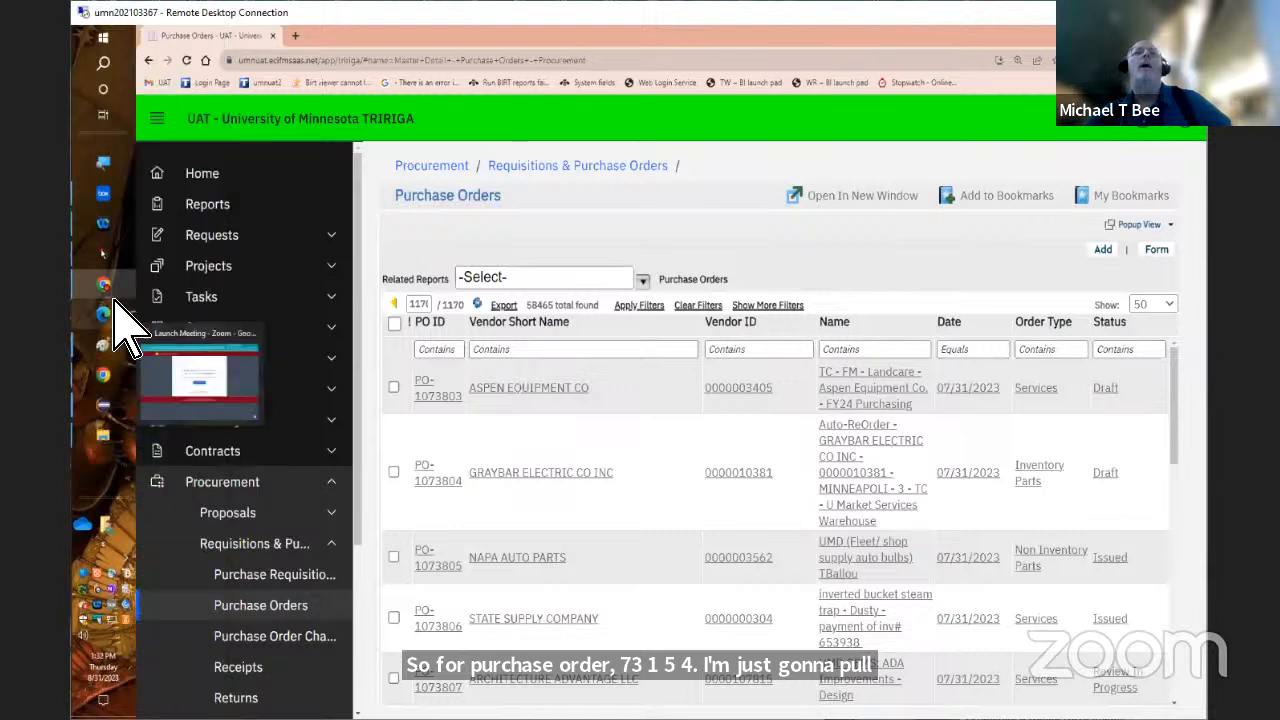
pyautogui.moveTo(117, 287)
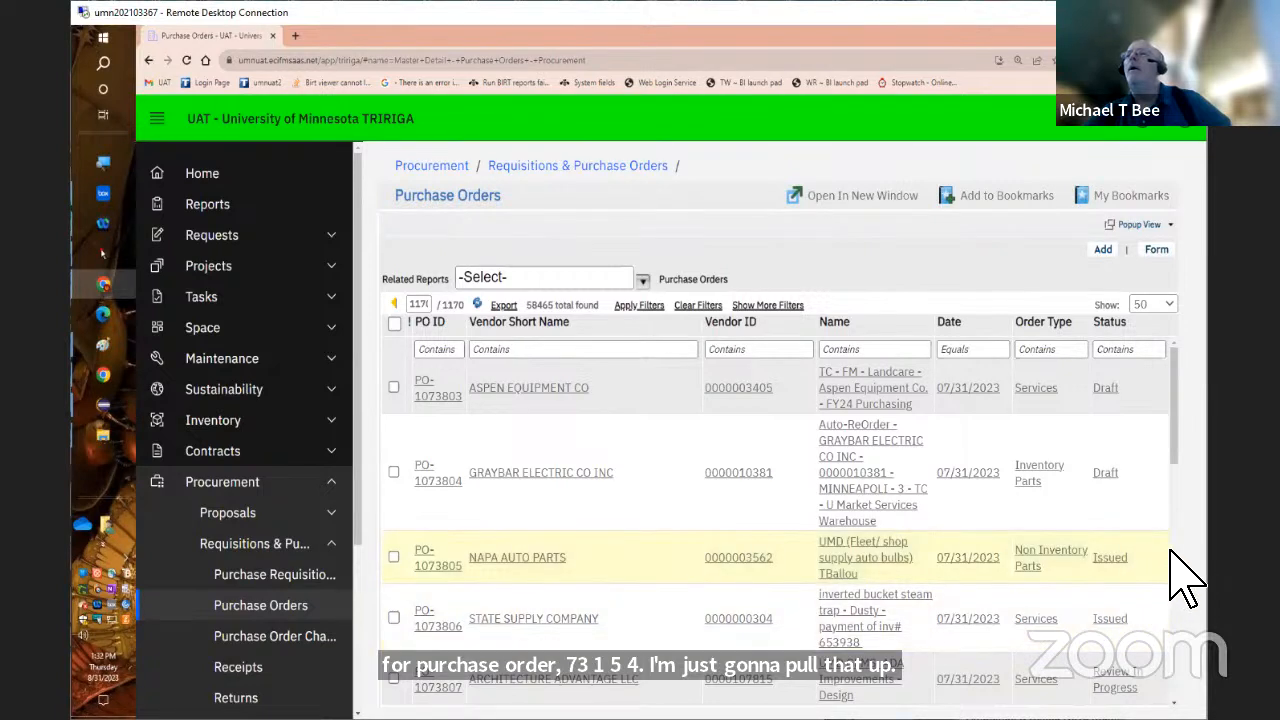
# Look through the last page of the Purchase Orders list for the order used in the report parameter
pyautogui.scroll(-3, 1185, 590)
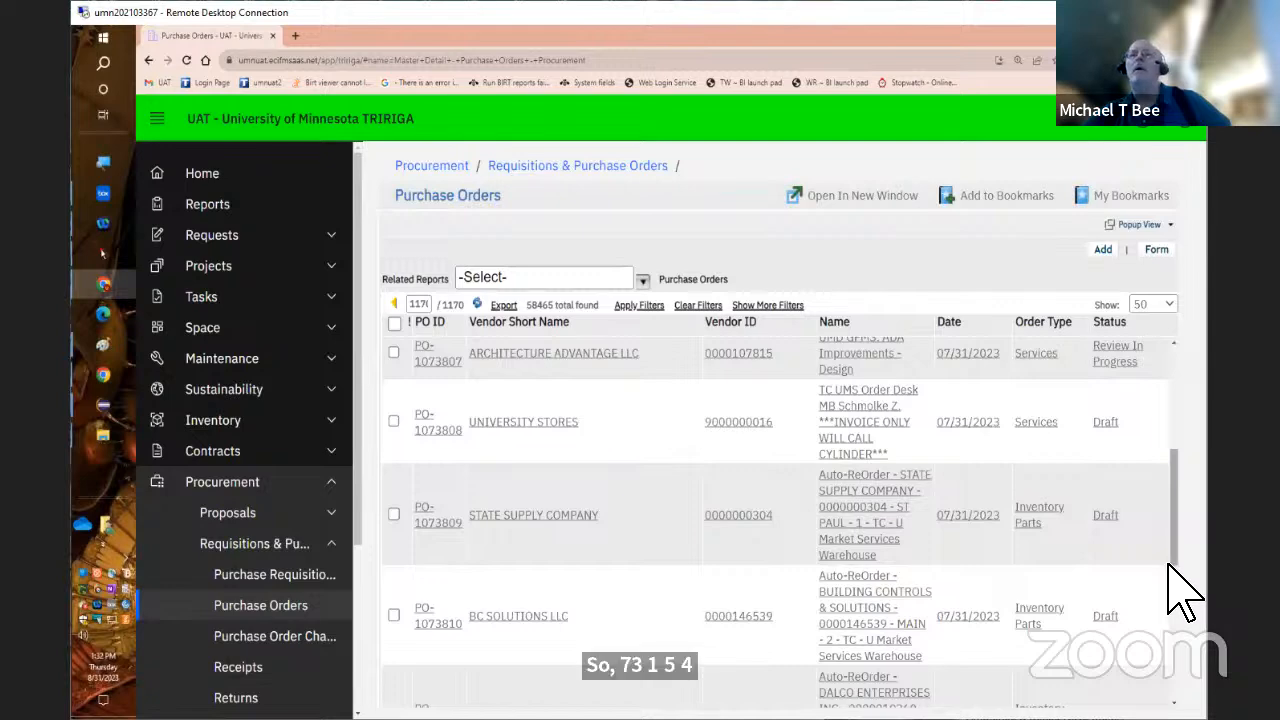
pyautogui.scroll(-5, 1185, 595)
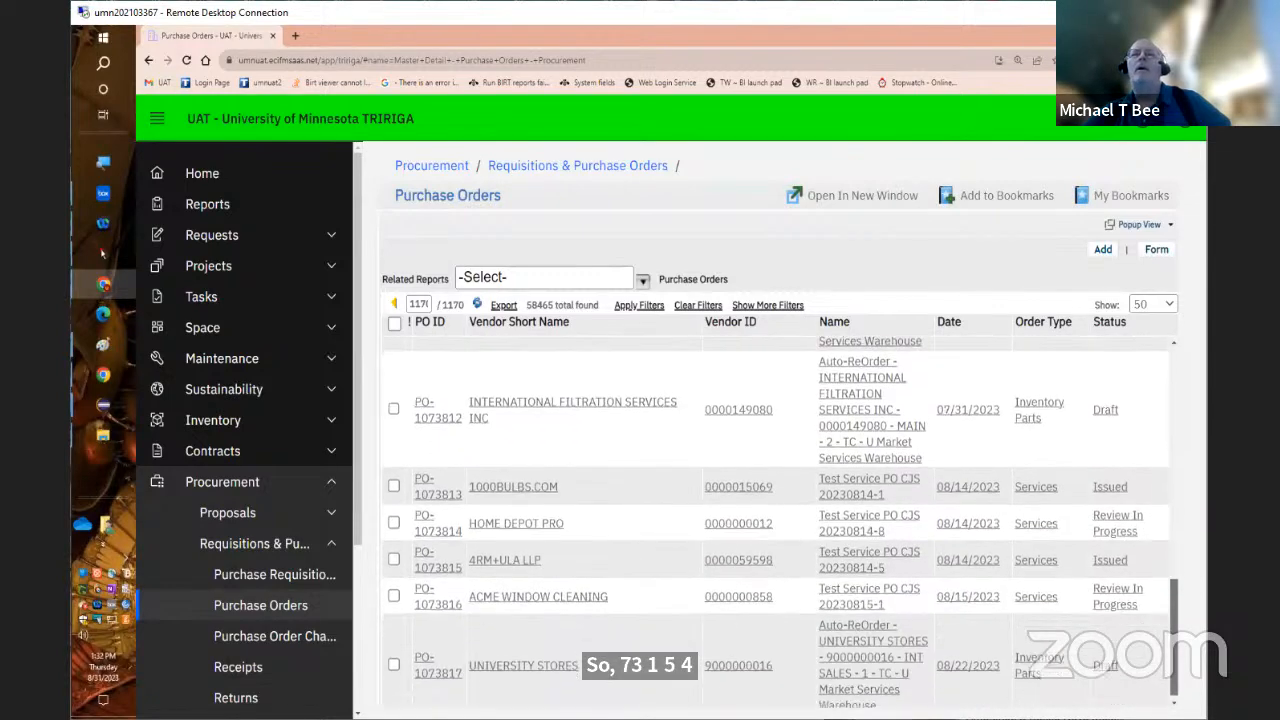
pyautogui.scroll(2, 1190, 605)
pyautogui.scroll(5, 1200, 620)
pyautogui.scroll(3, 1210, 500)
pyautogui.moveTo(1203, 472); pyautogui.dragTo(1163, 486)
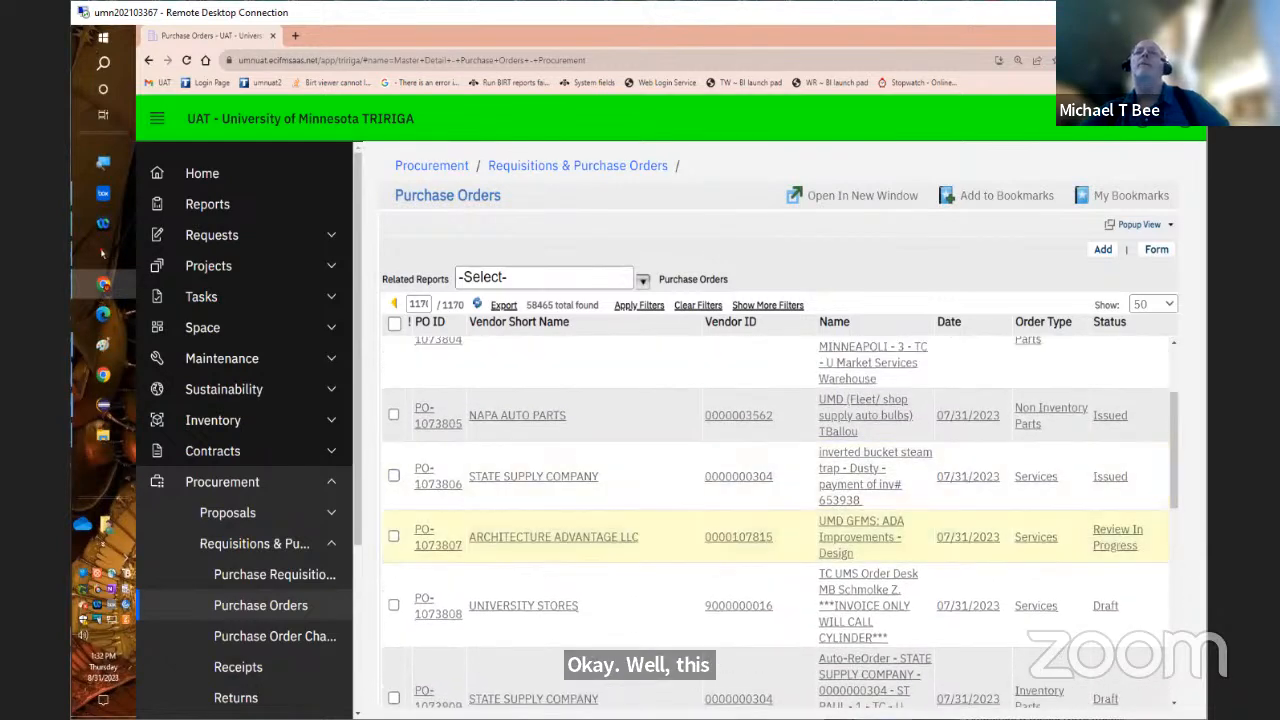
pyautogui.moveTo(1173, 393); pyautogui.dragTo(1171, 366)
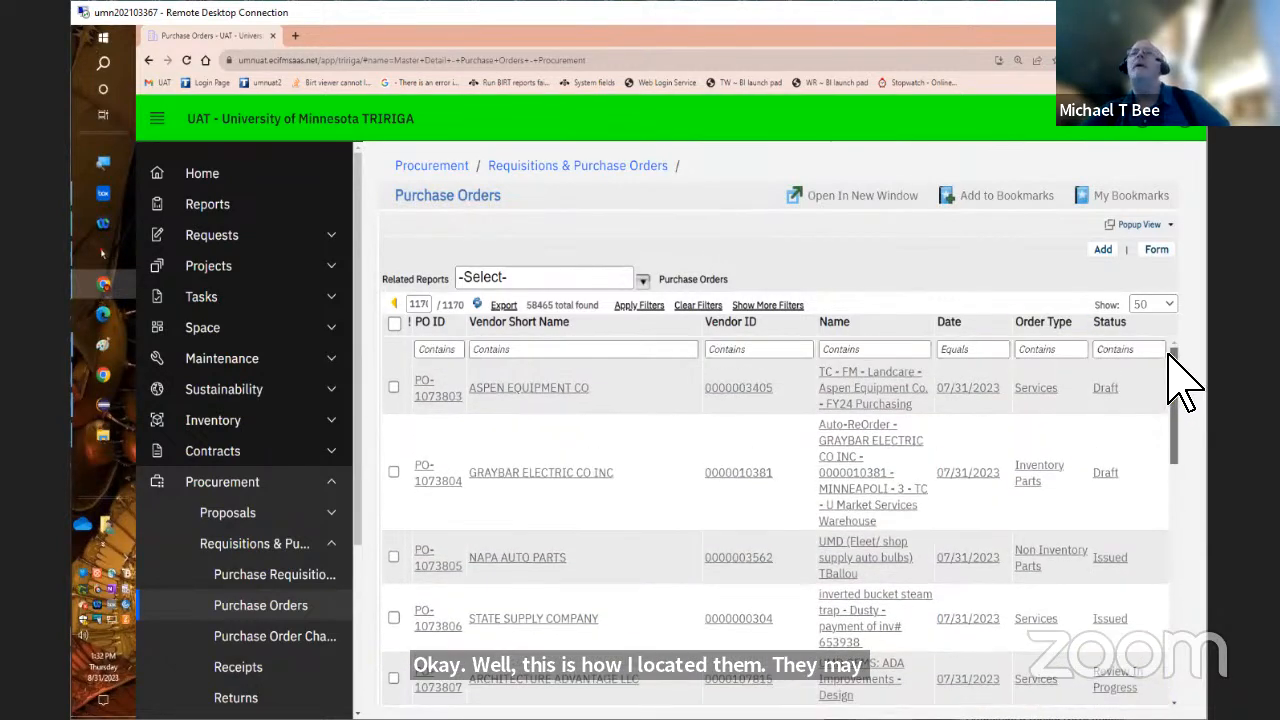
# Filter the Purchase Orders list by PO ID containing 3154
pyautogui.click(455, 349)
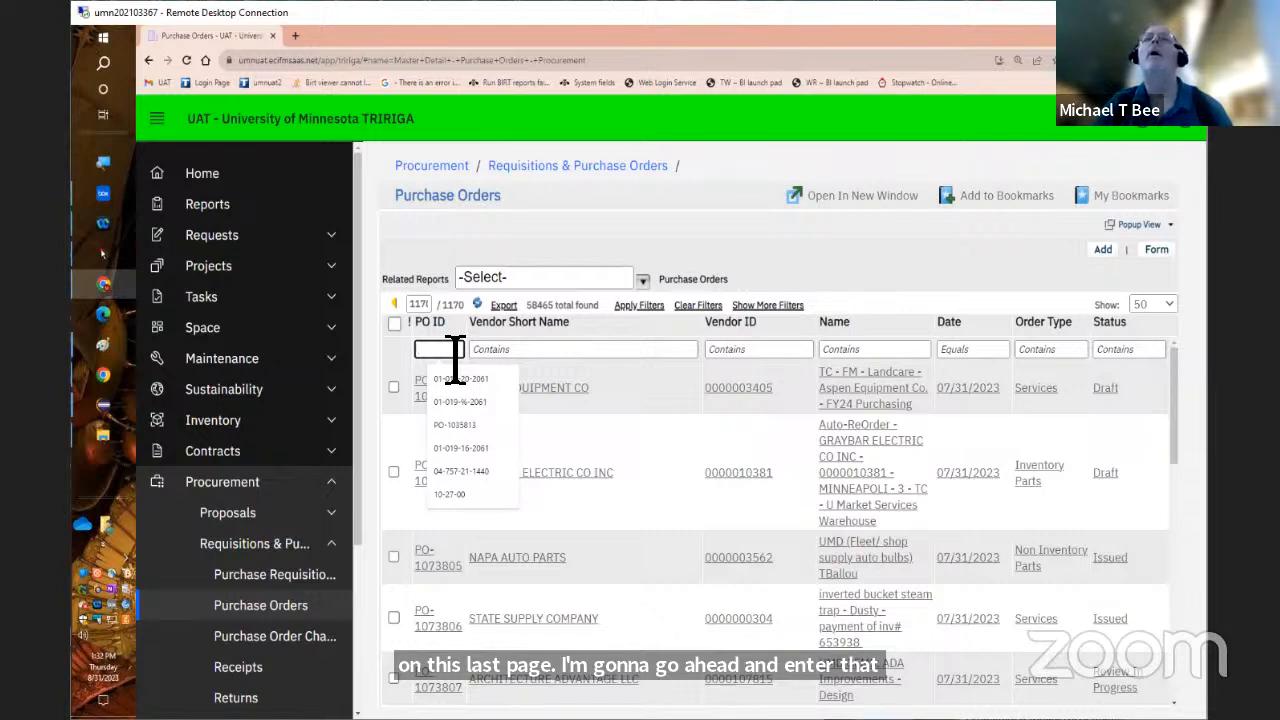
pyautogui.write('3154')
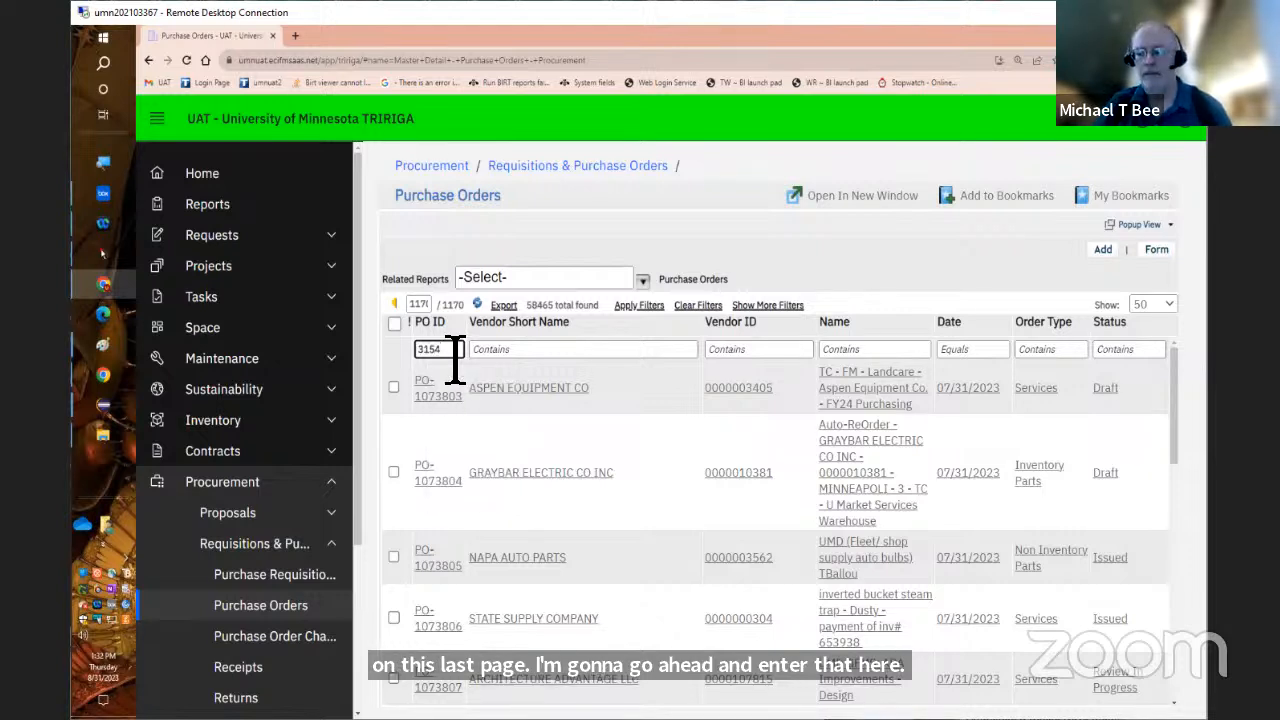
pyautogui.press('Return')
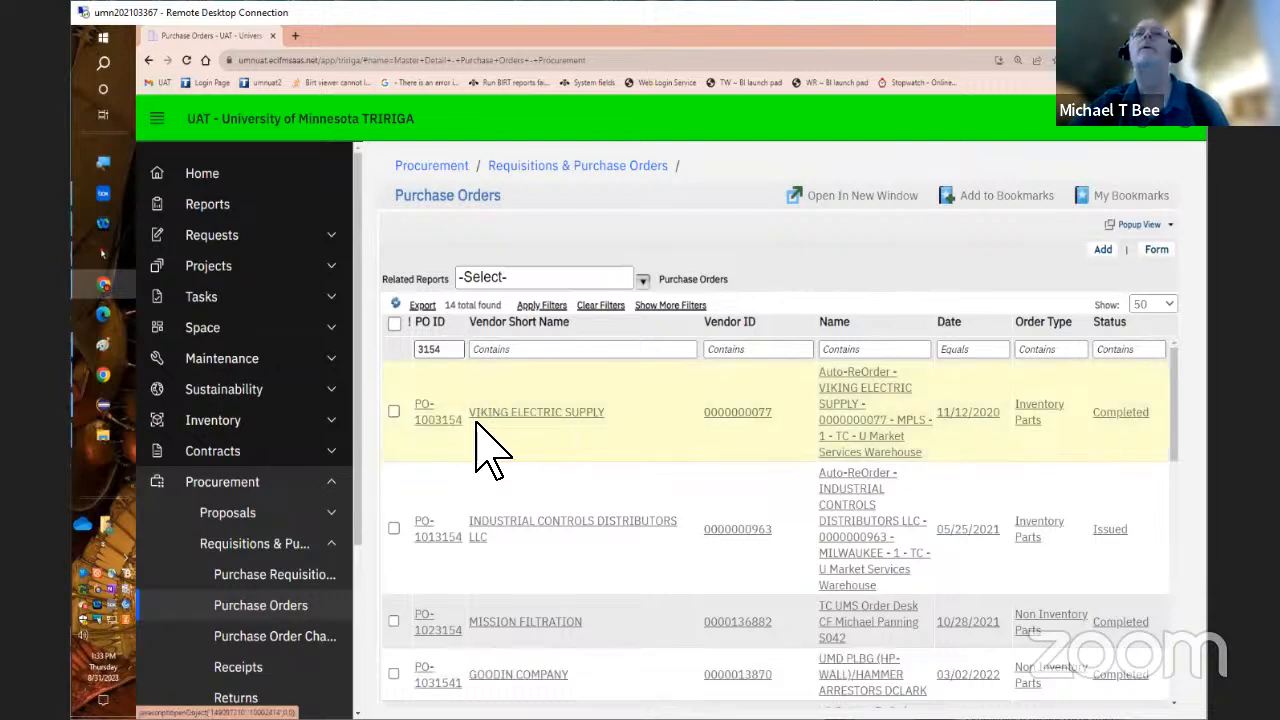
# Narrow the PO ID filter with a wildcard pattern beginning with po-2%
pyautogui.doubleClick(460, 352)
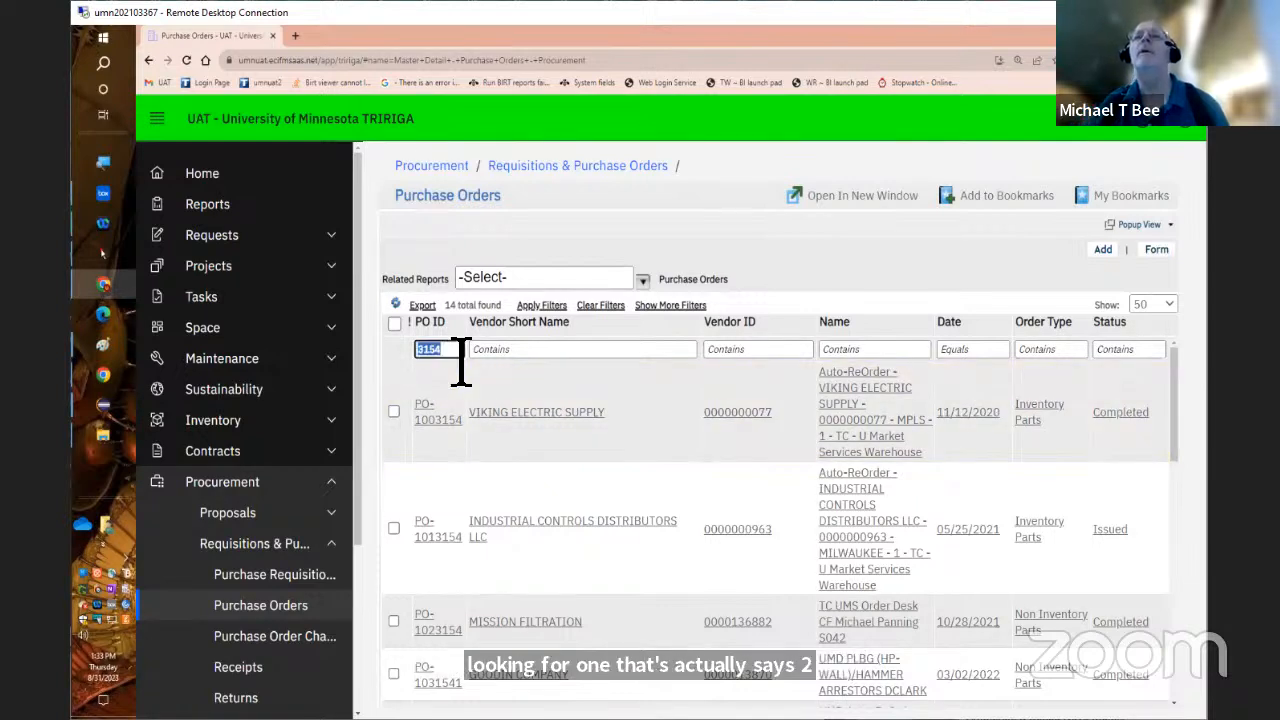
pyautogui.press('Home')
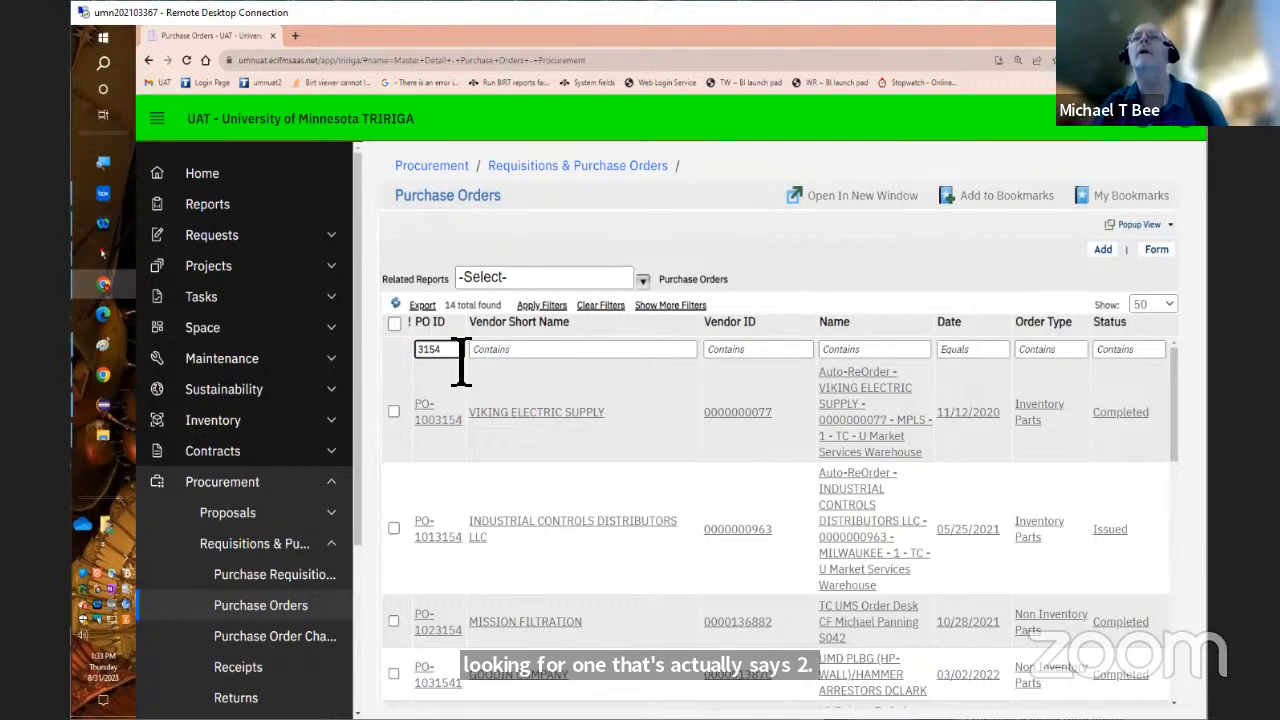
pyautogui.write('po-2%')
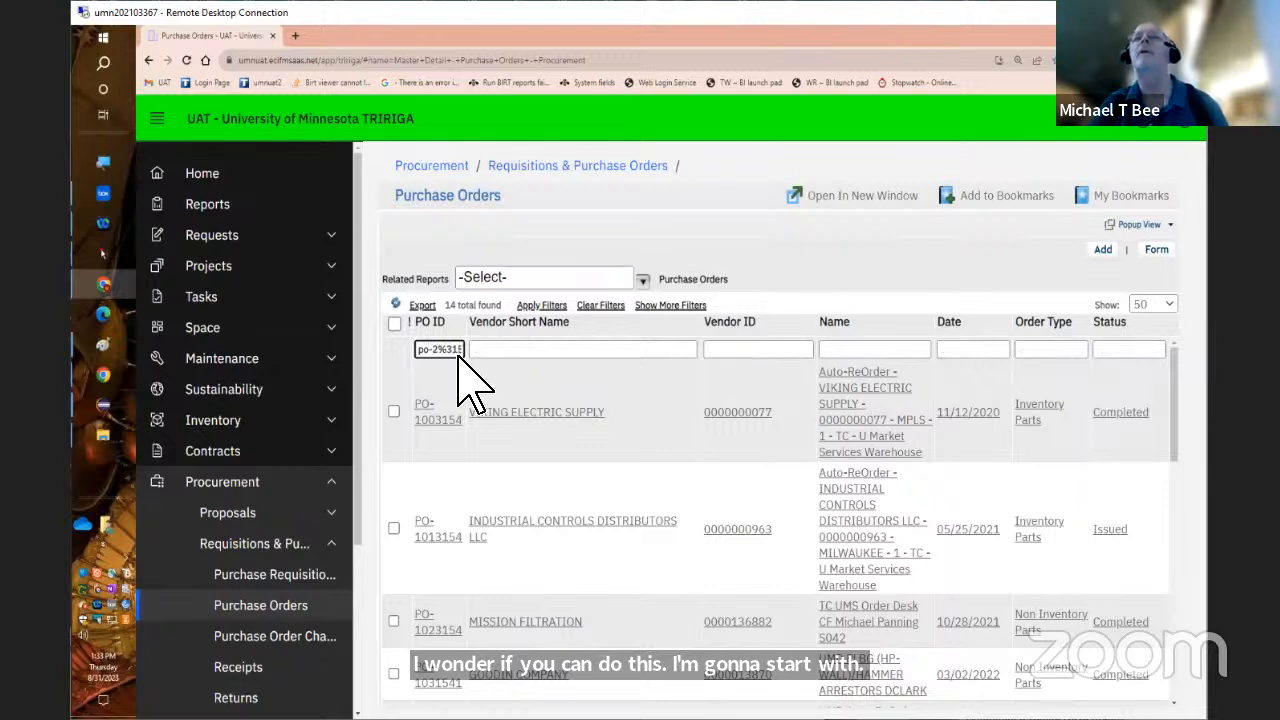
pyautogui.press('Return')
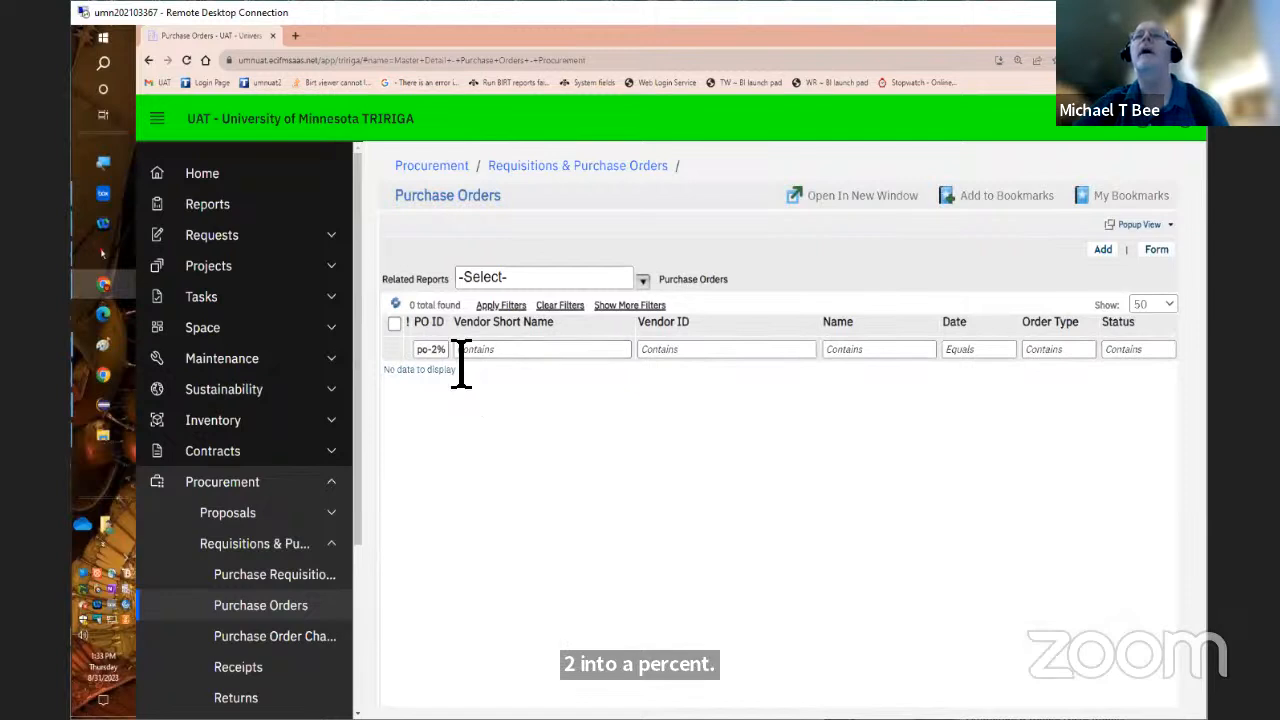
pyautogui.tripleClick(446, 350)
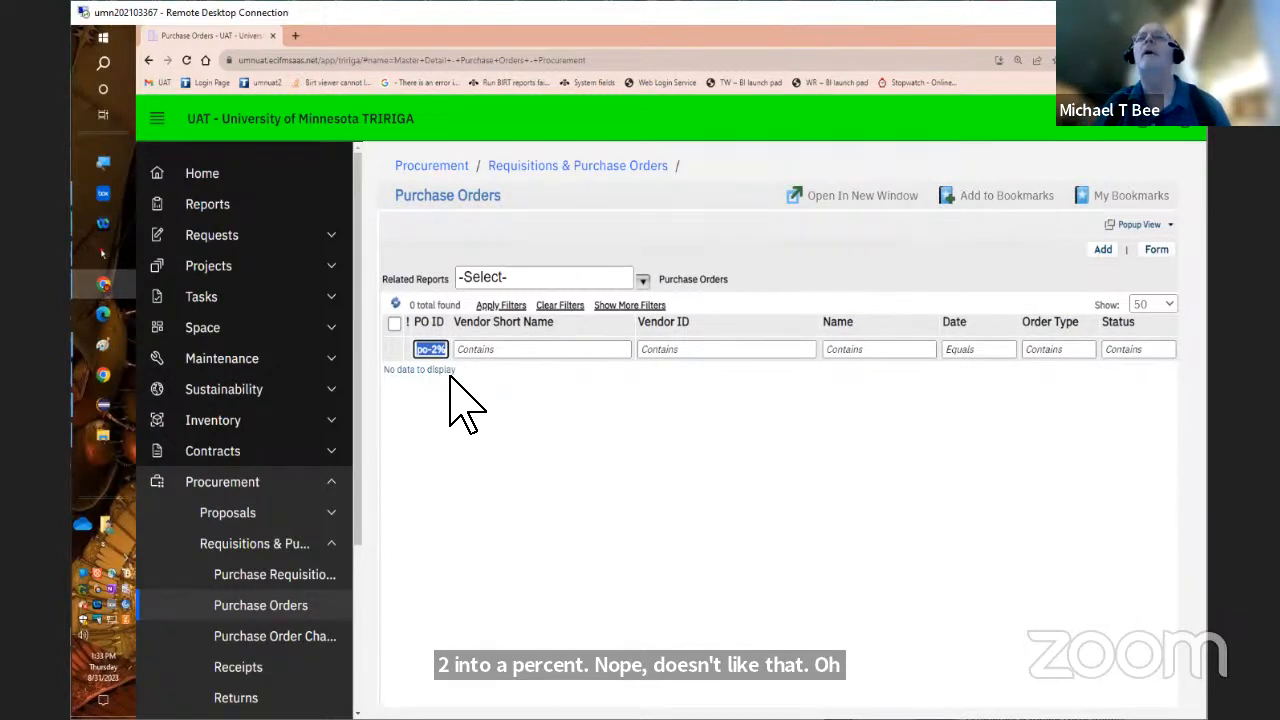
pyautogui.write('%3154')
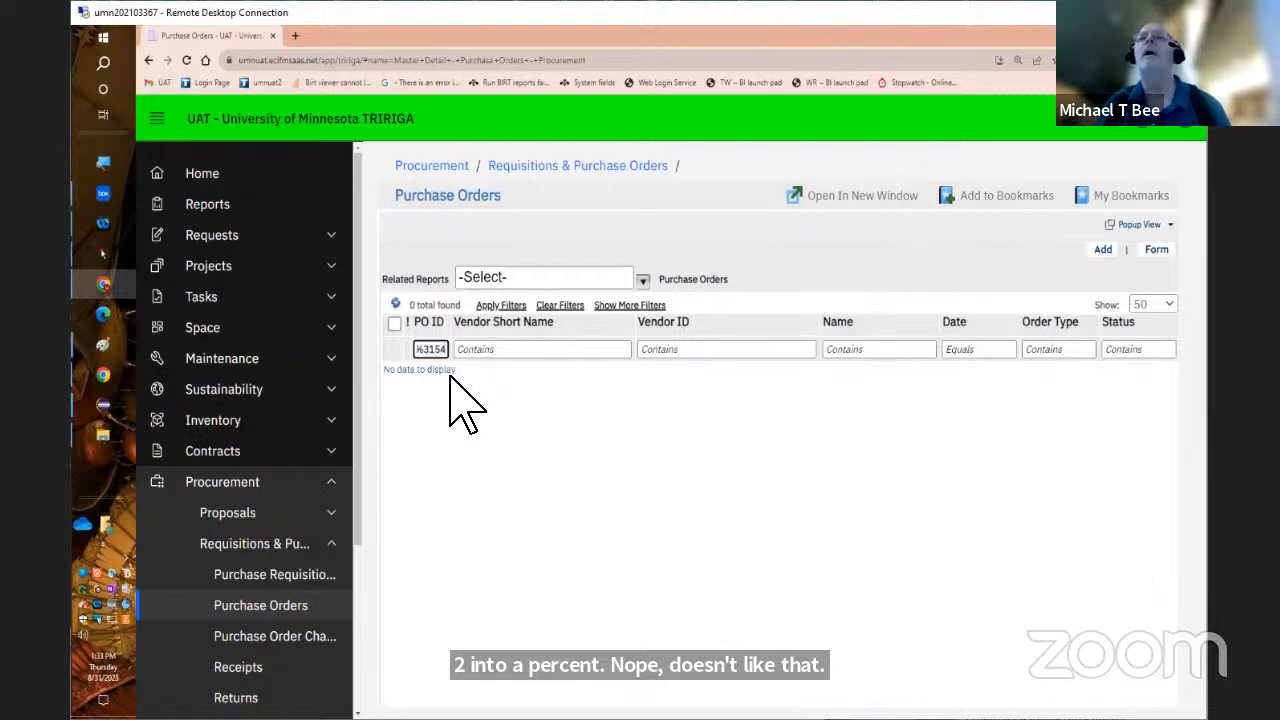
pyautogui.press('BackSpace')
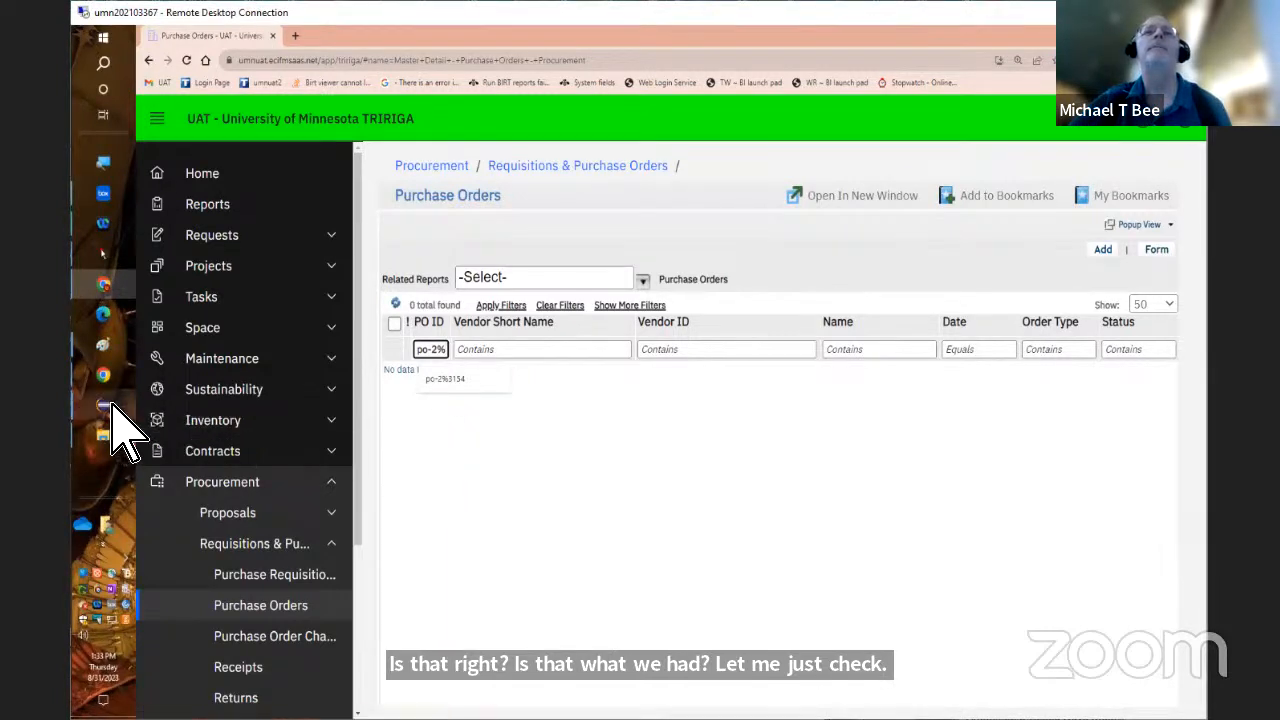
# In Eclipse, copy the PO number without its last digit from the Non Inventory choice's display text, leaving the choice unchanged
pyautogui.moveTo(120, 434)
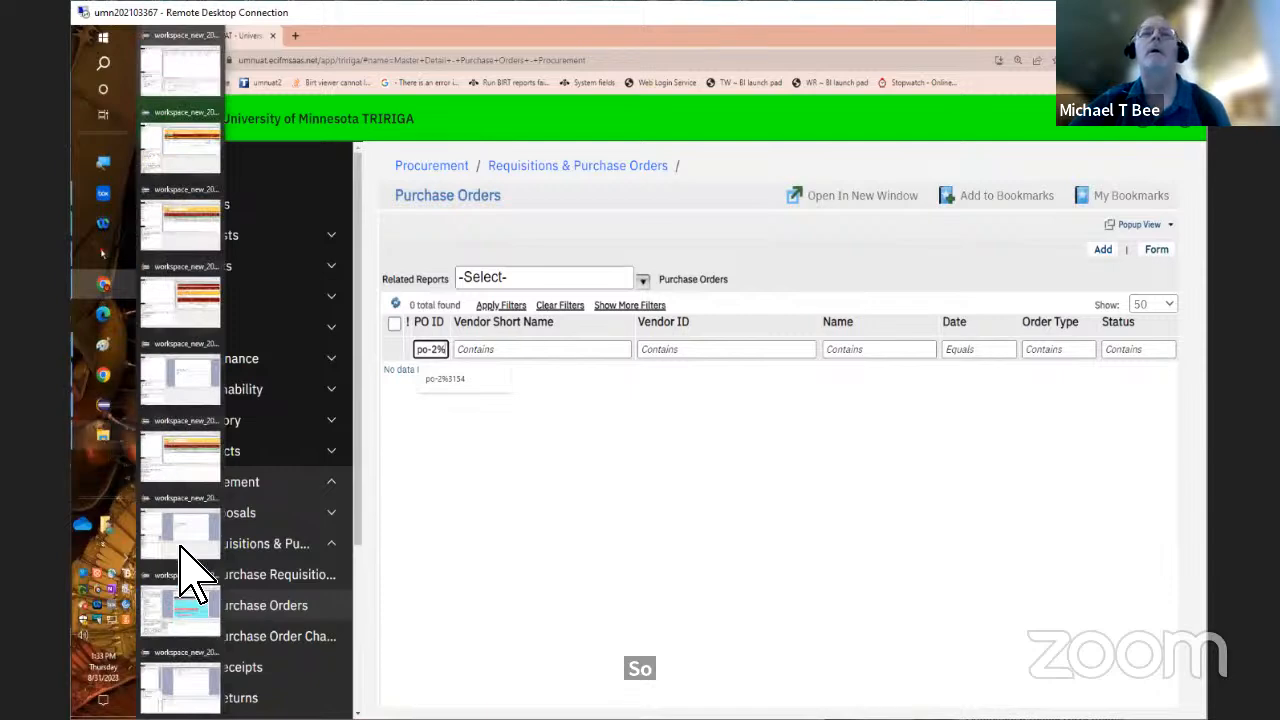
pyautogui.click(196, 630)
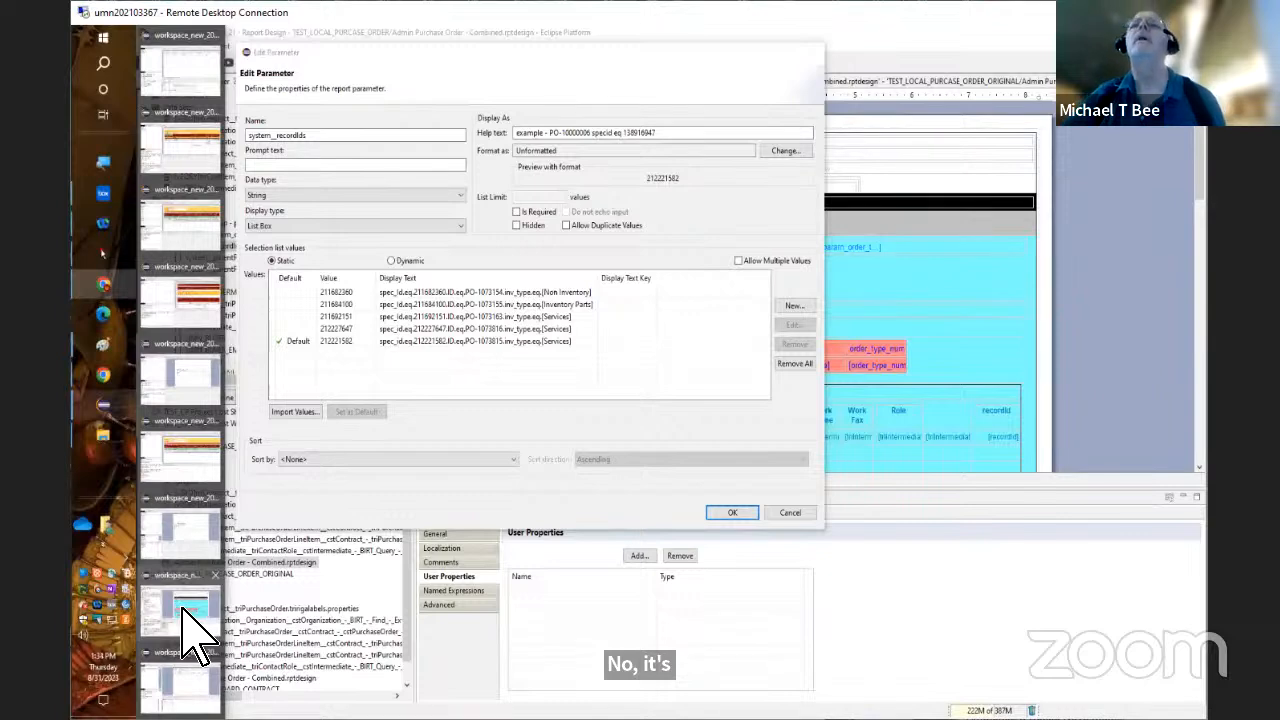
pyautogui.click(190, 630)
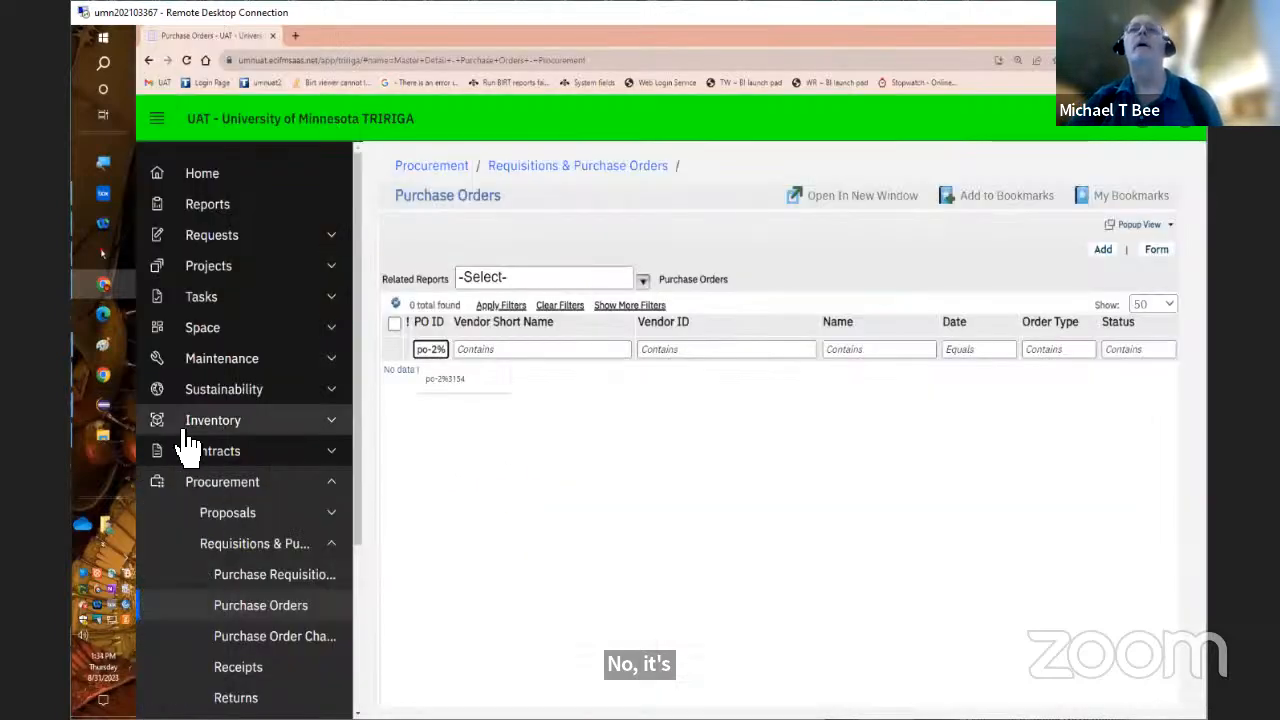
pyautogui.moveTo(100, 428)
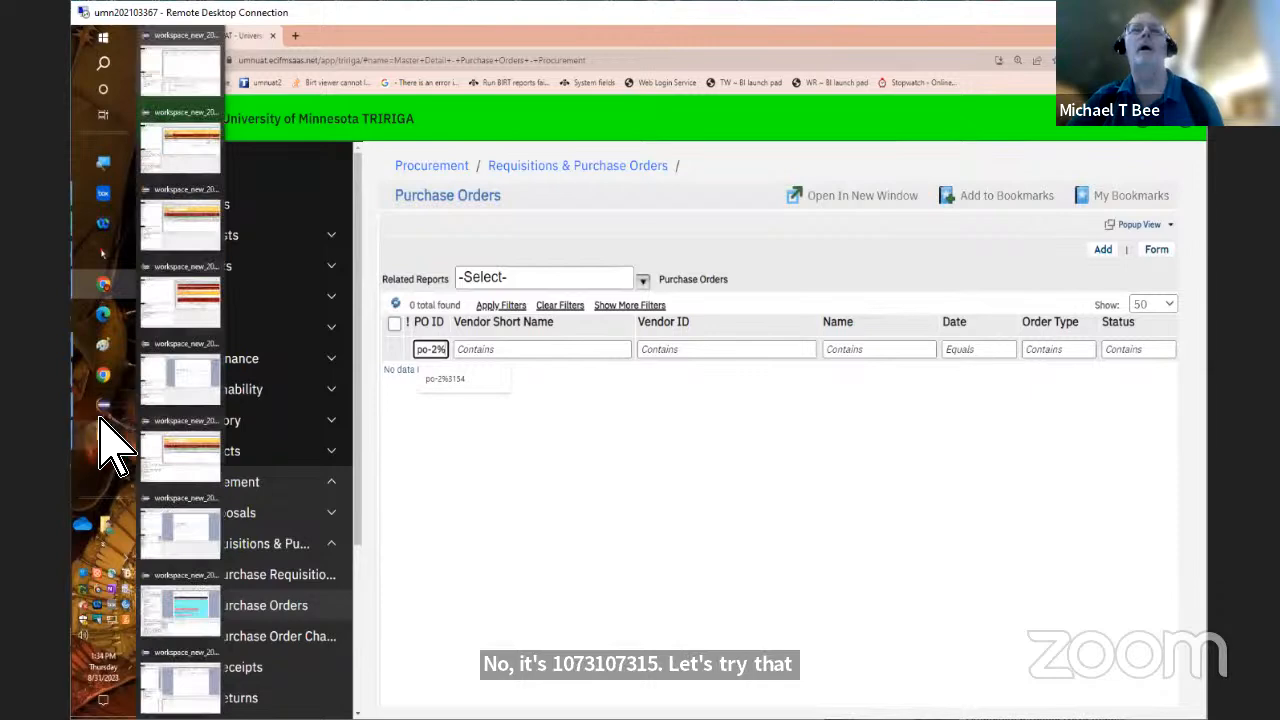
pyautogui.click(205, 612)
pyautogui.click(485, 294)
pyautogui.doubleClick(485, 294)
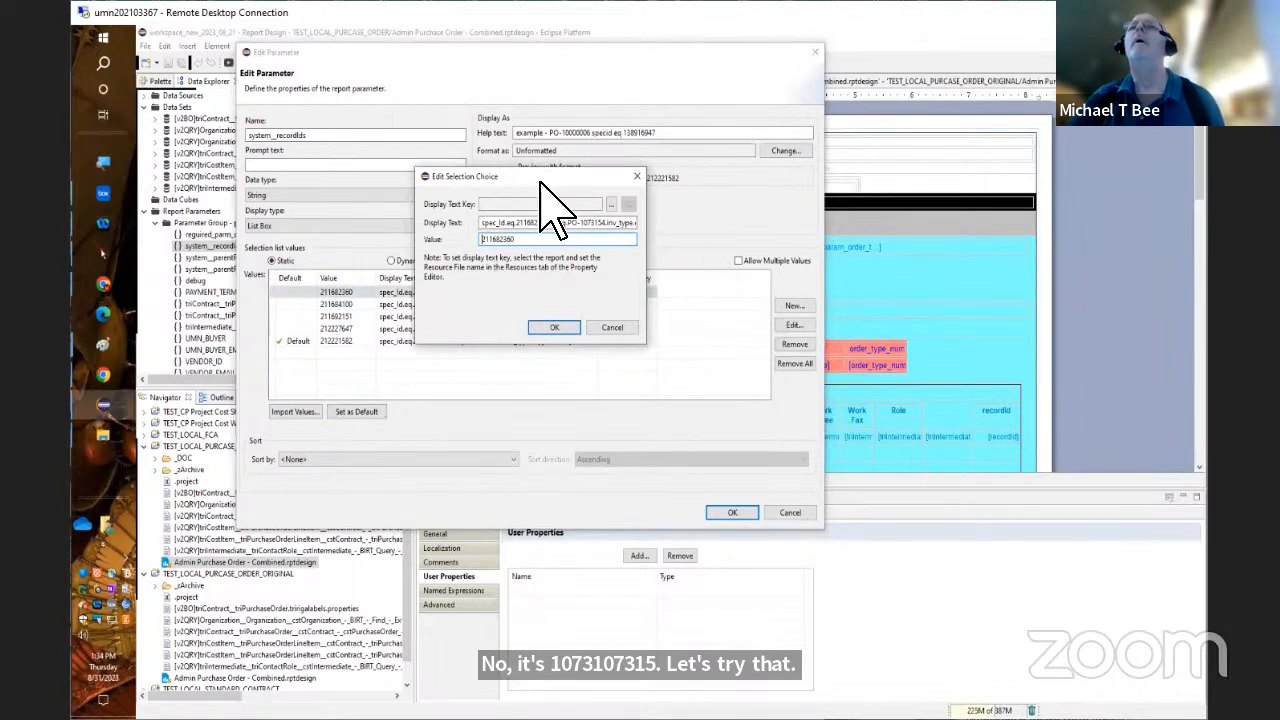
pyautogui.moveTo(539, 182); pyautogui.dragTo(461, 206)
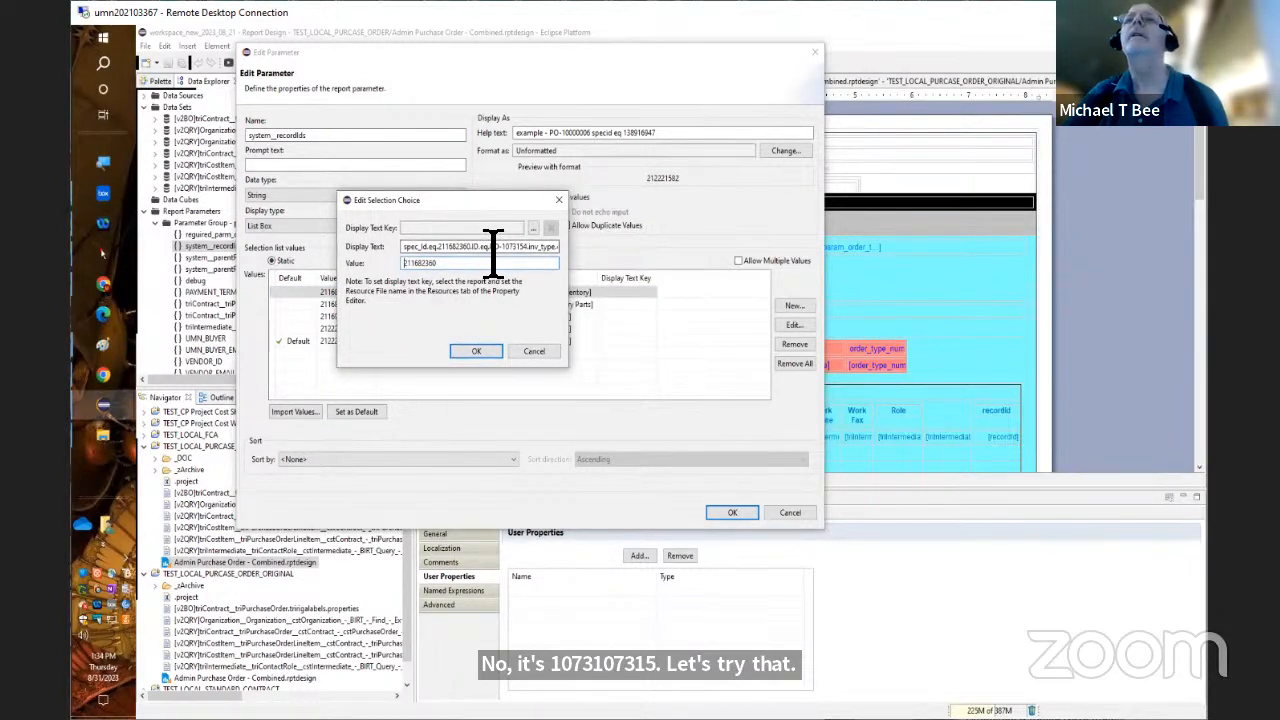
pyautogui.moveTo(491, 247); pyautogui.dragTo(527, 248)
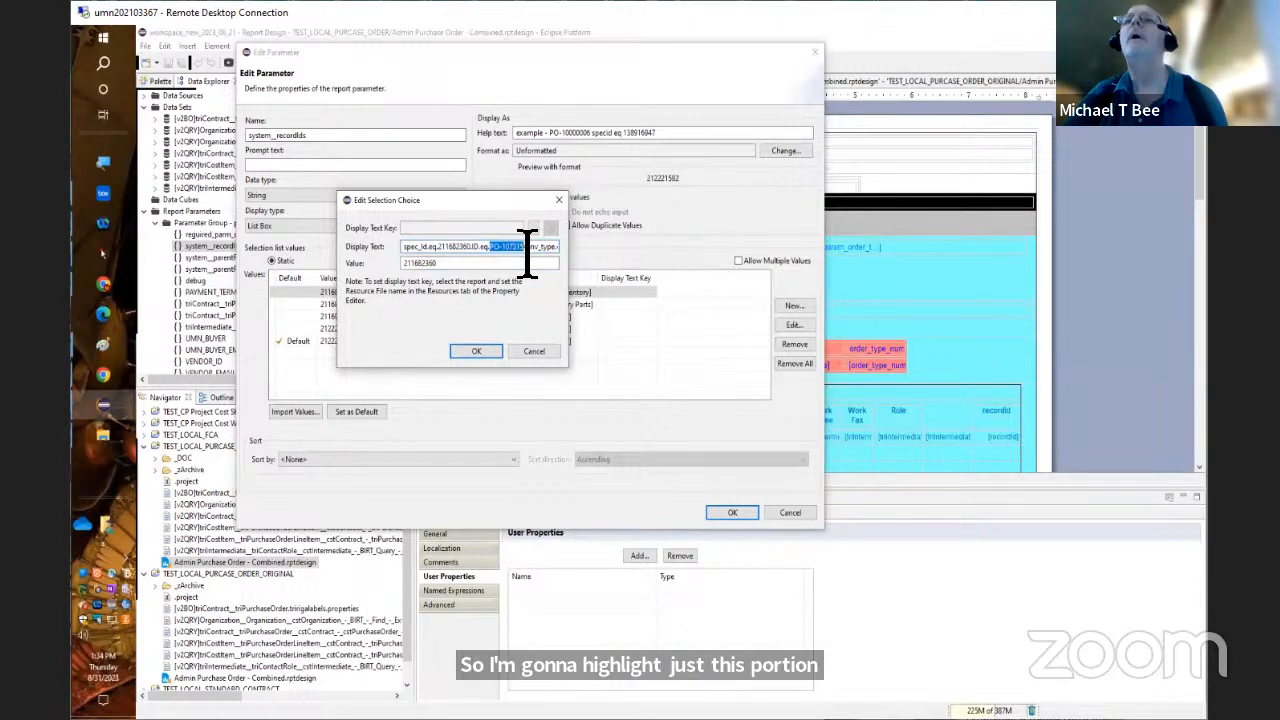
pyautogui.rightClick(527, 258)
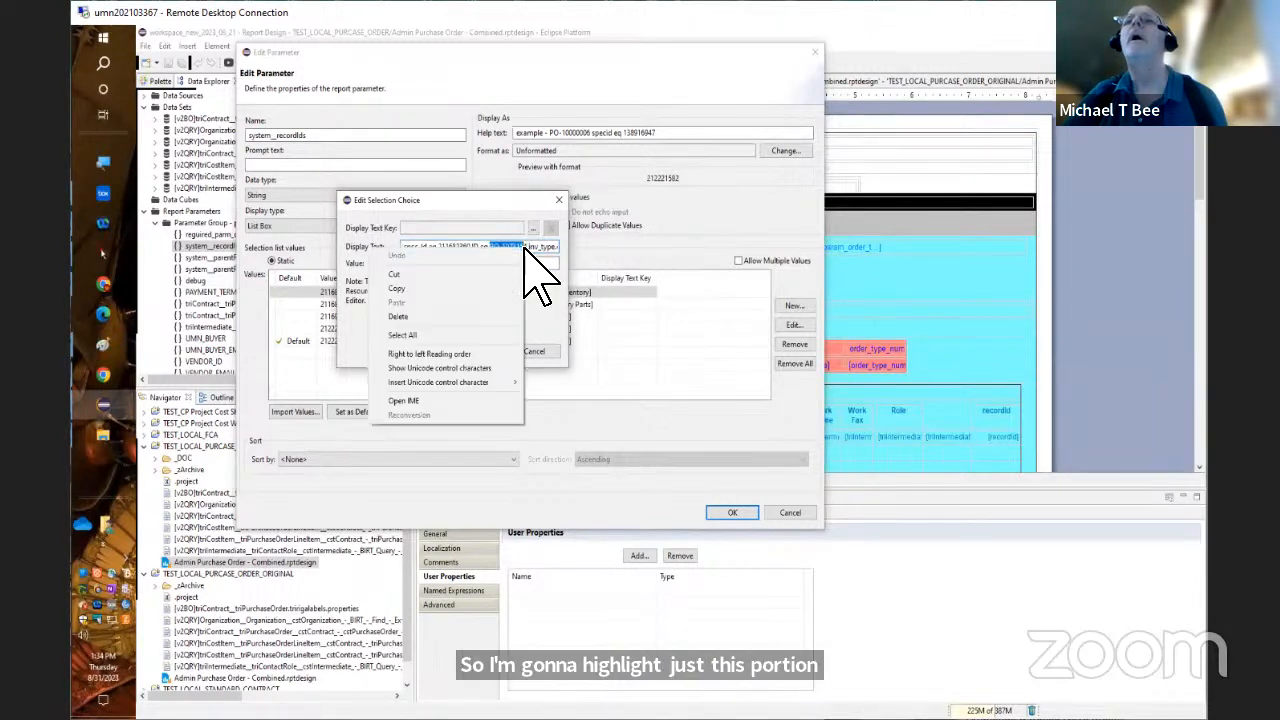
pyautogui.click(478, 292)
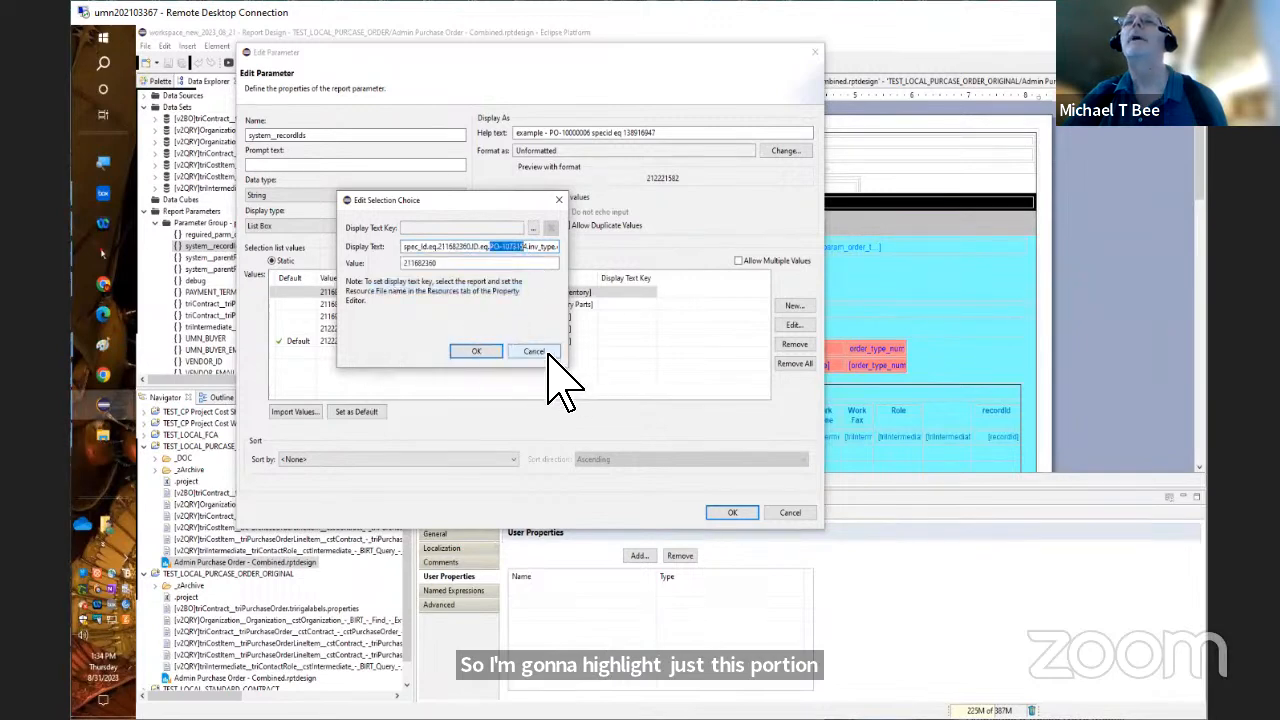
pyautogui.click(536, 352)
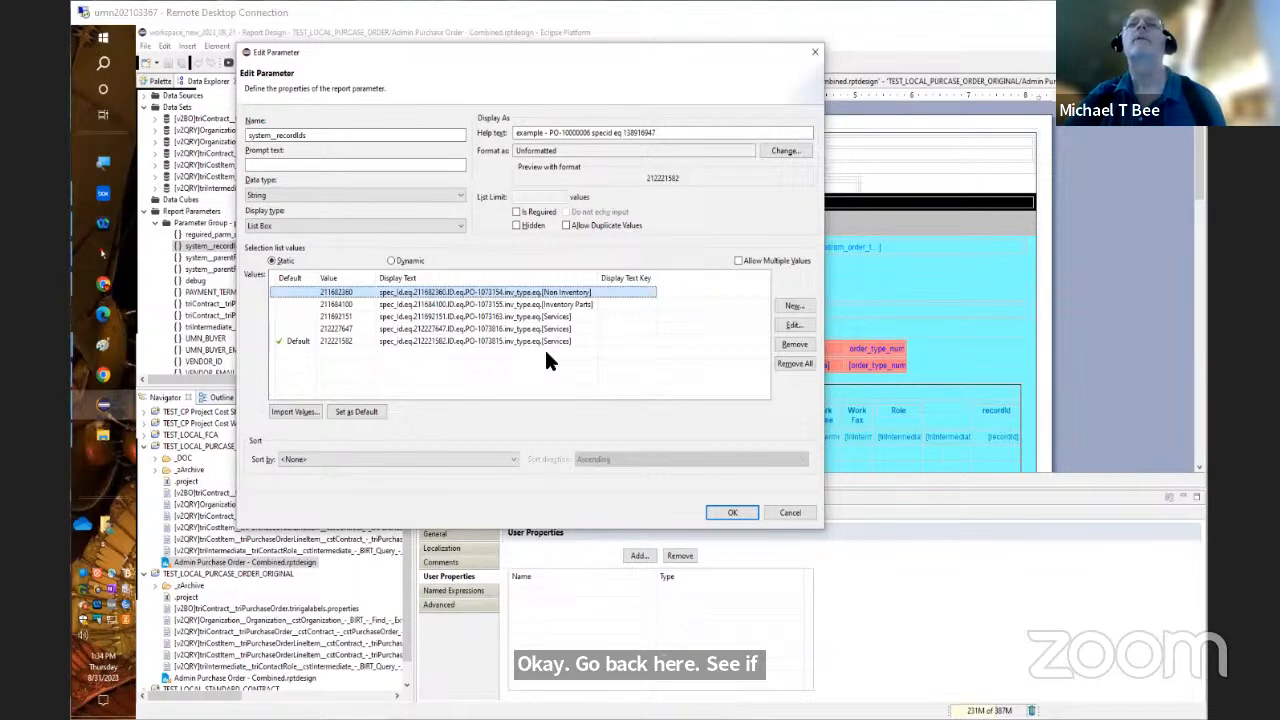
# Back in Chrome, filter the Purchase Orders list by the copied partial PO ID followed by a % wildcard and review the matching orders
pyautogui.click(107, 287)
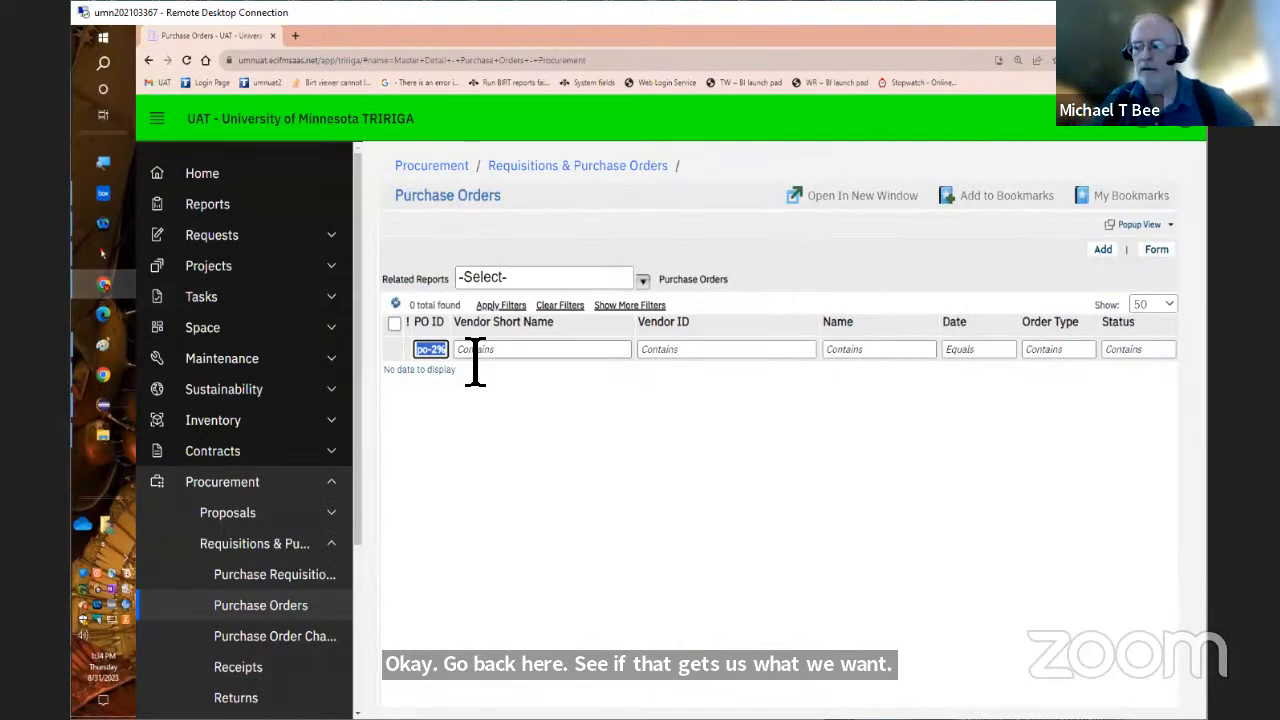
pyautogui.hotkey('ctrl', 'v')
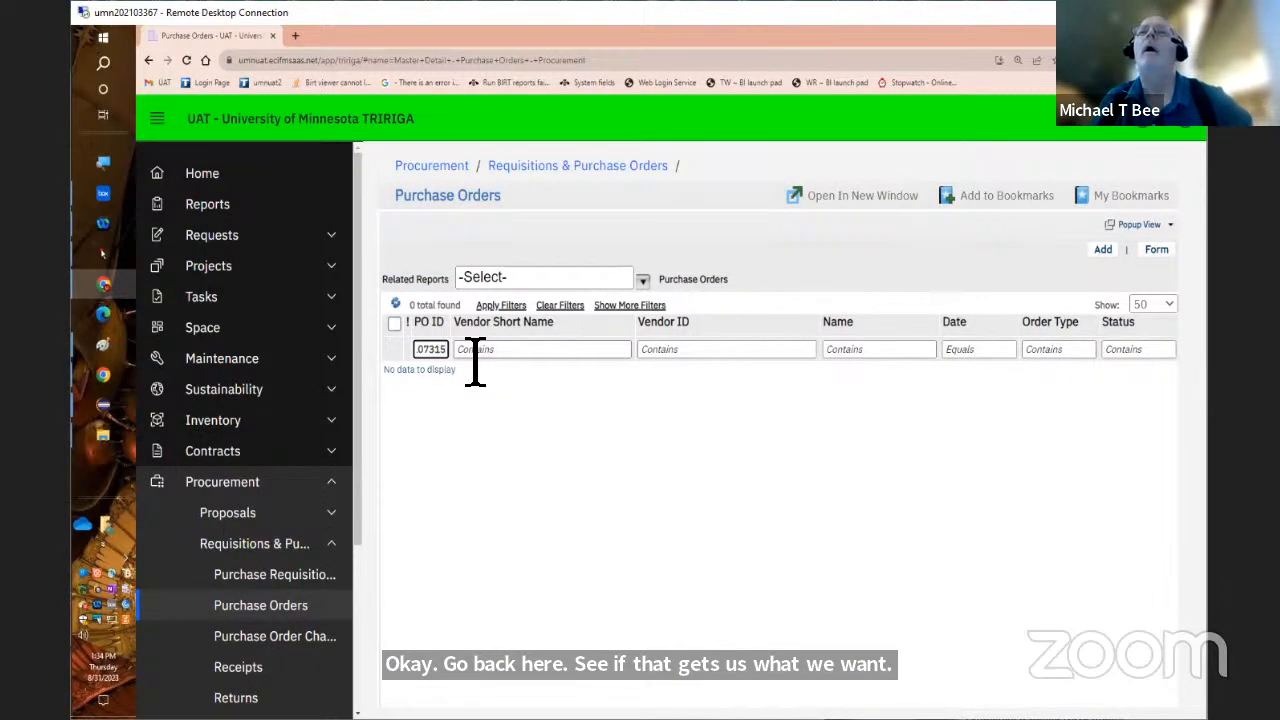
pyautogui.write('%')
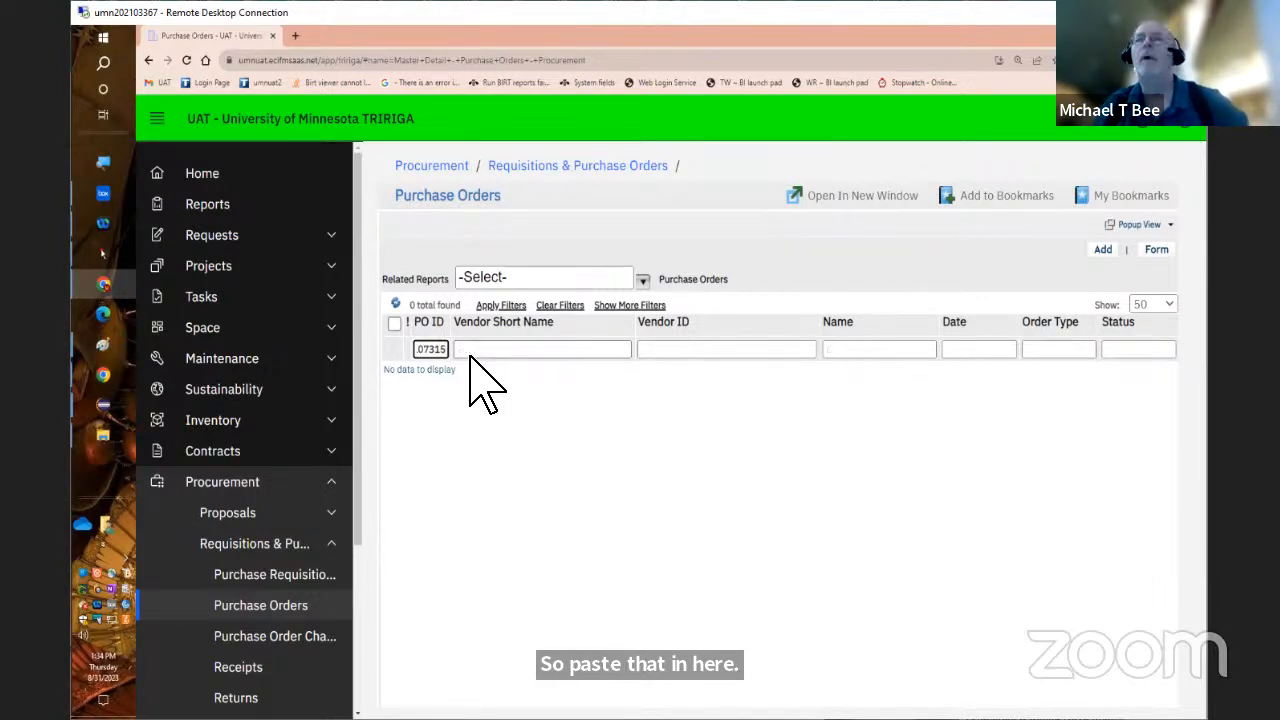
pyautogui.press('Return')
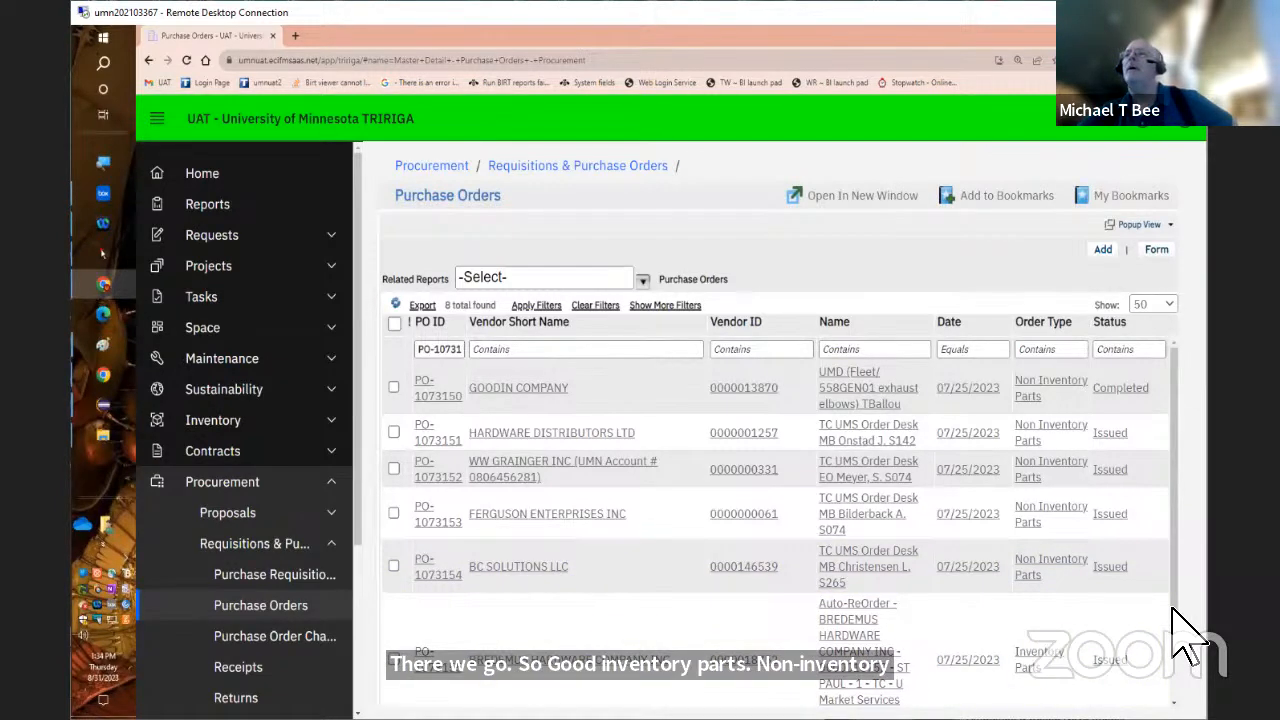
pyautogui.scroll(-2, 1194, 634)
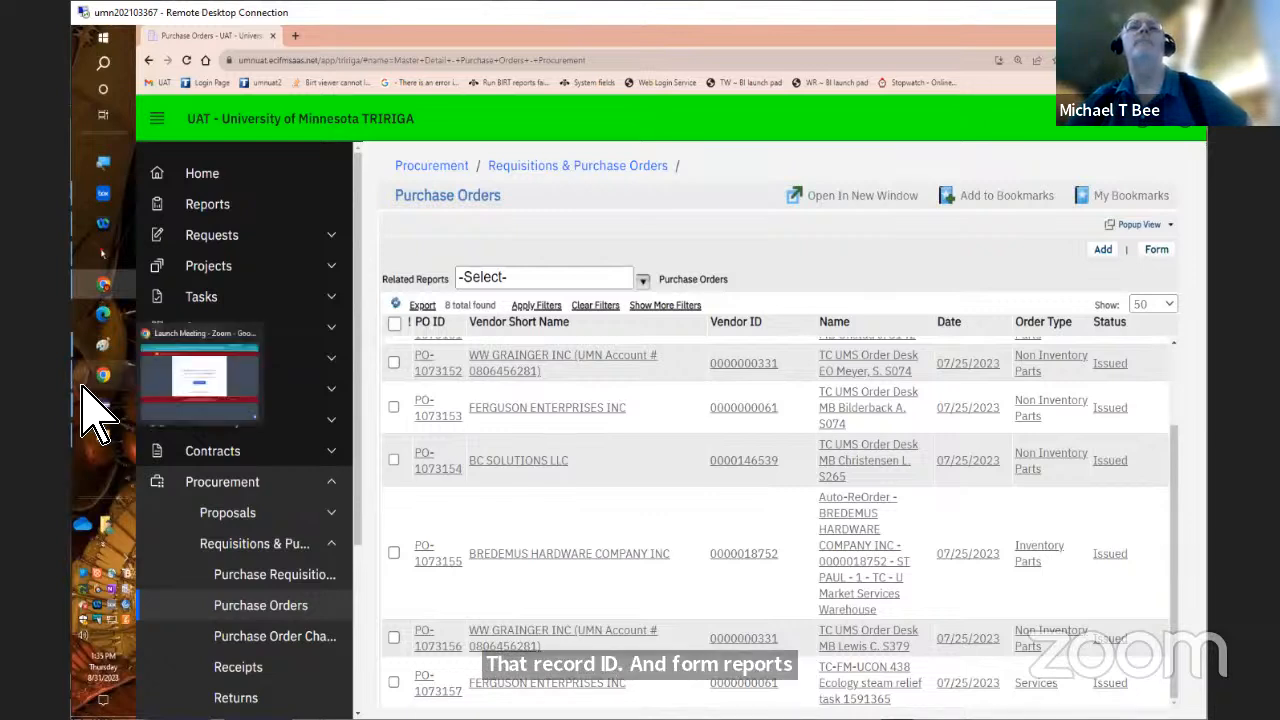
# Check the record IDs and order types in the system__recordIds parameter in Eclipse and return to the filtered order list in Chrome
pyautogui.moveTo(85, 436)
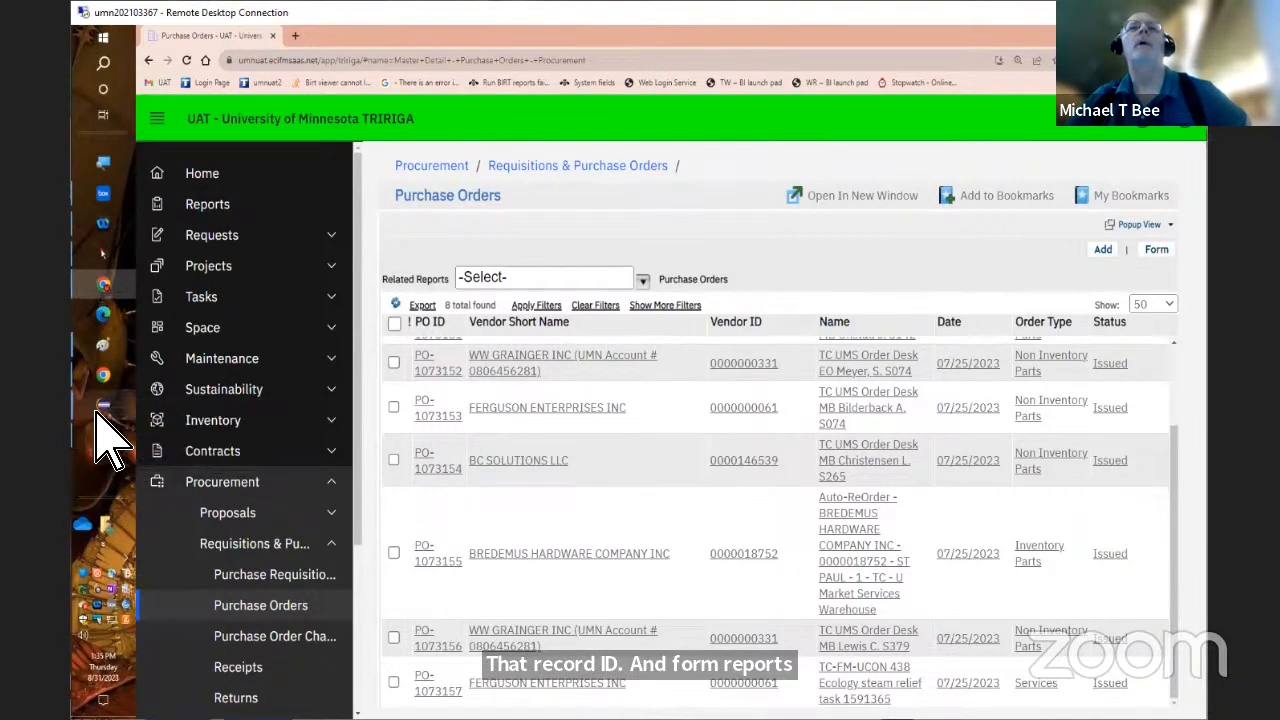
pyautogui.moveTo(105, 415)
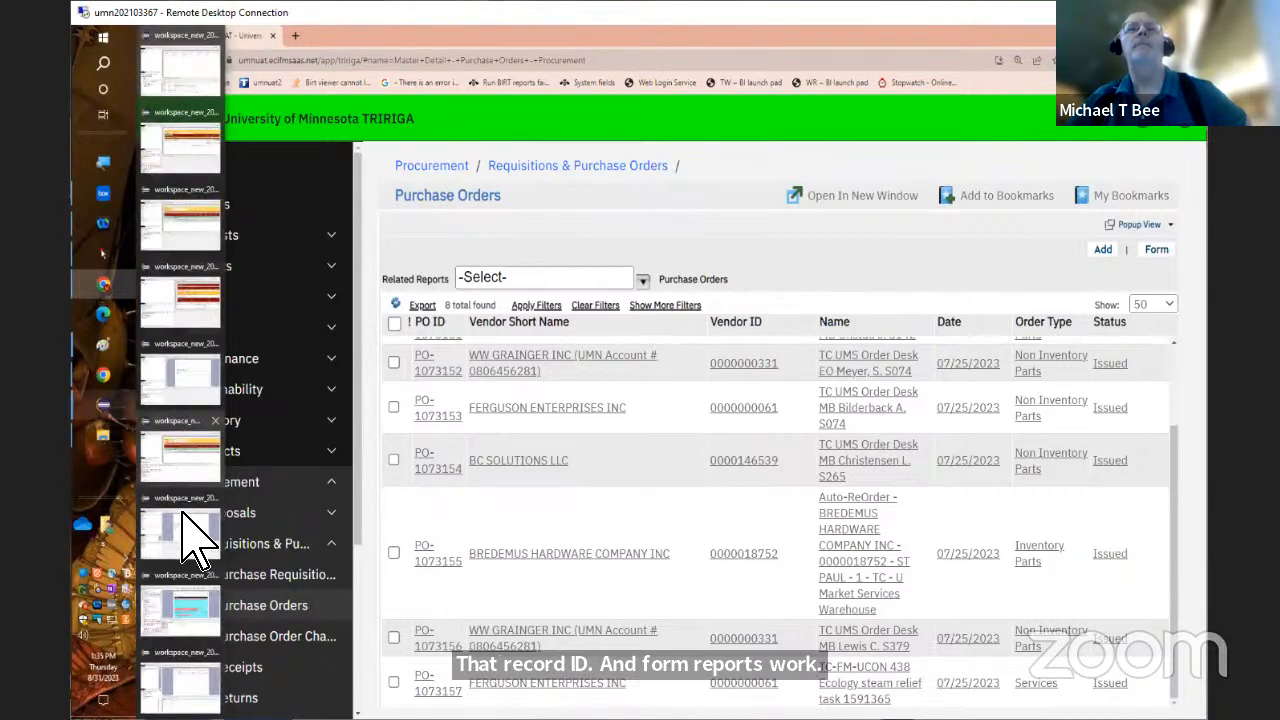
pyautogui.click(178, 615)
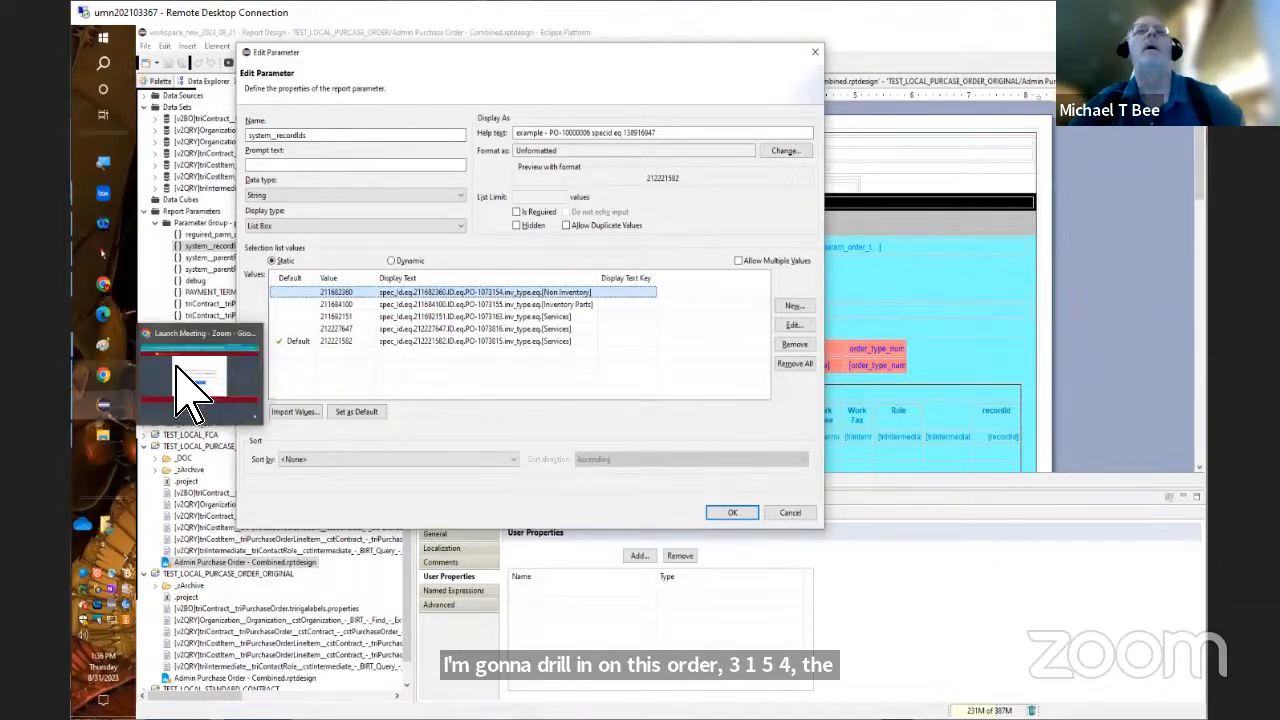
pyautogui.click(140, 380)
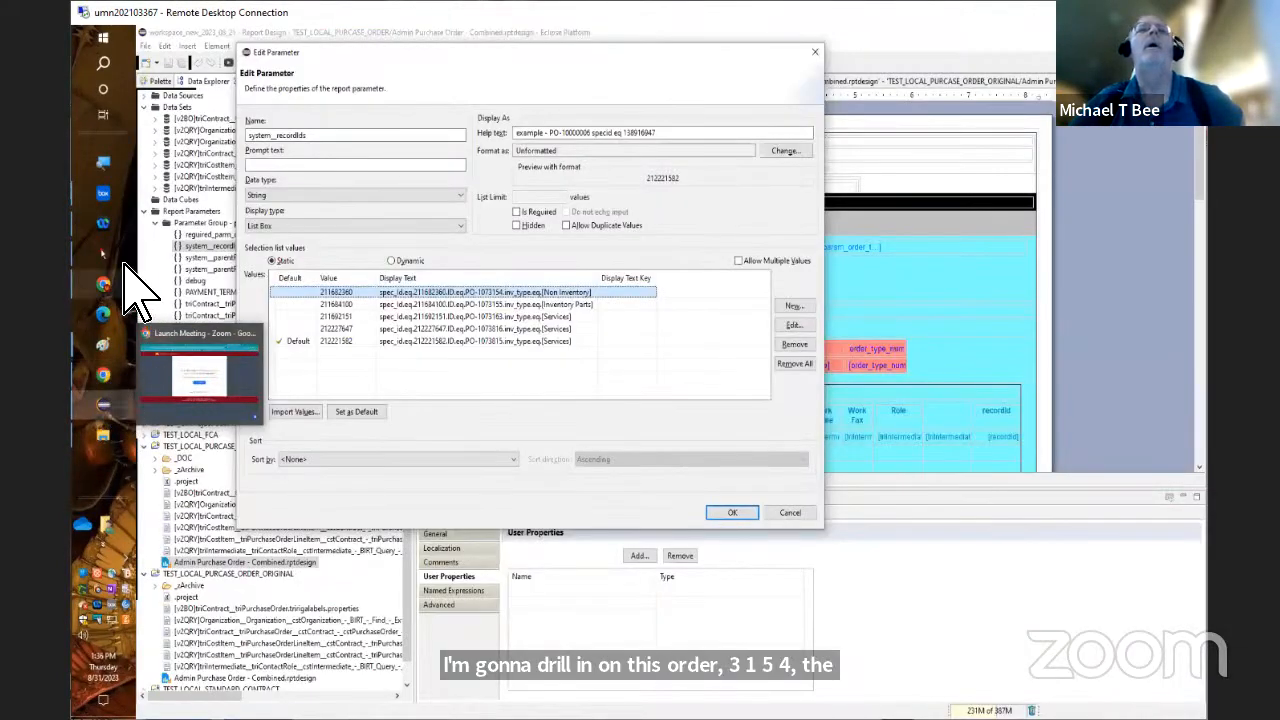
pyautogui.click(108, 288)
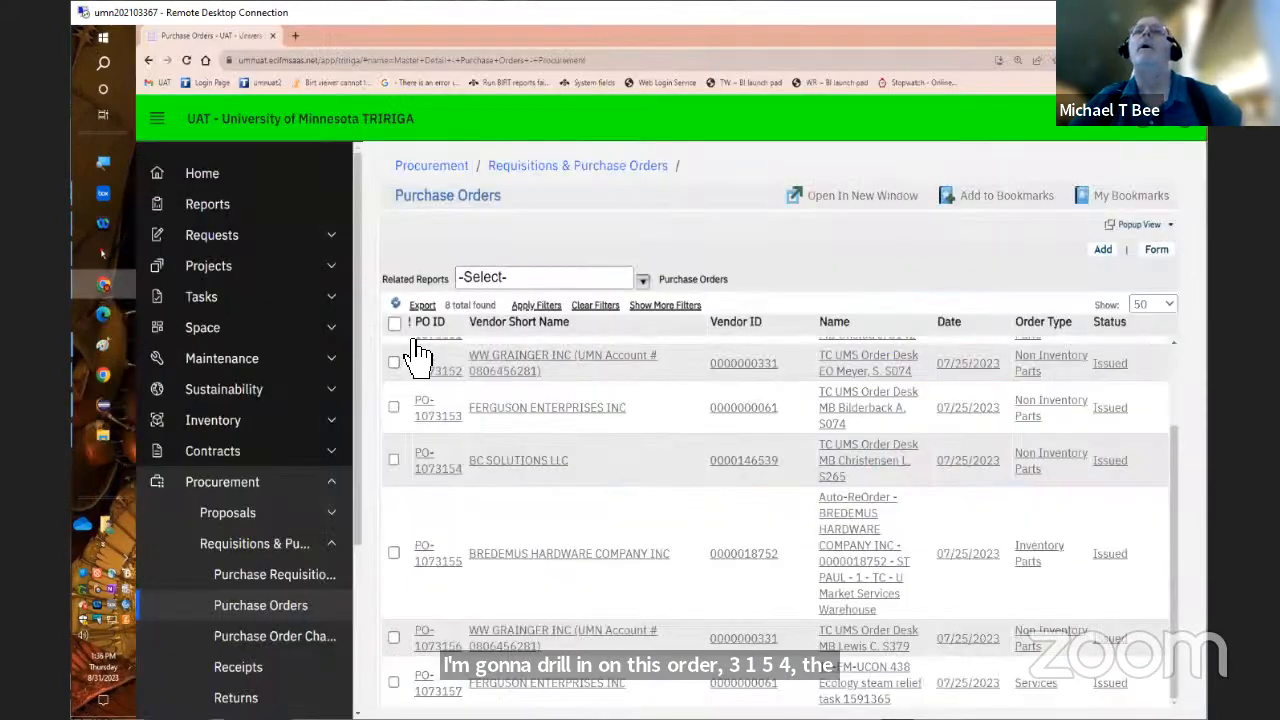
# Open the BC SOLUTIONS LLC purchase order and copy the specId value from its web address
pyautogui.click(430, 465)
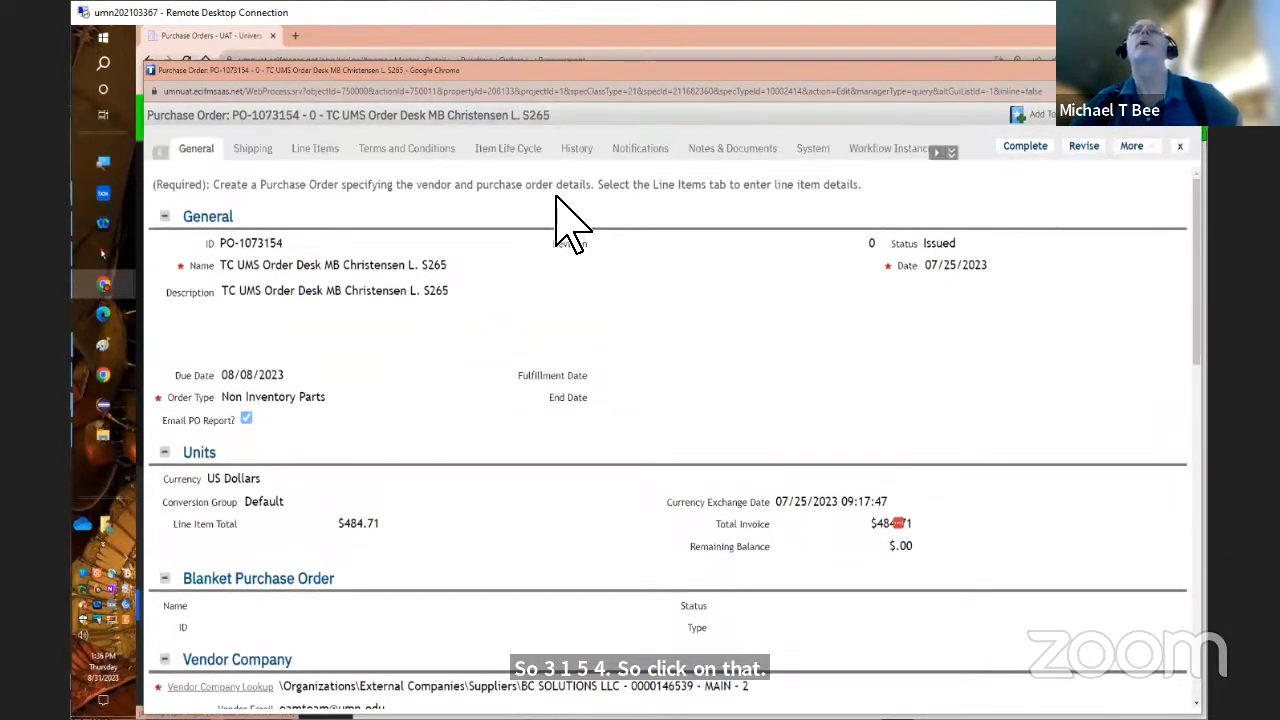
pyautogui.click(655, 92)
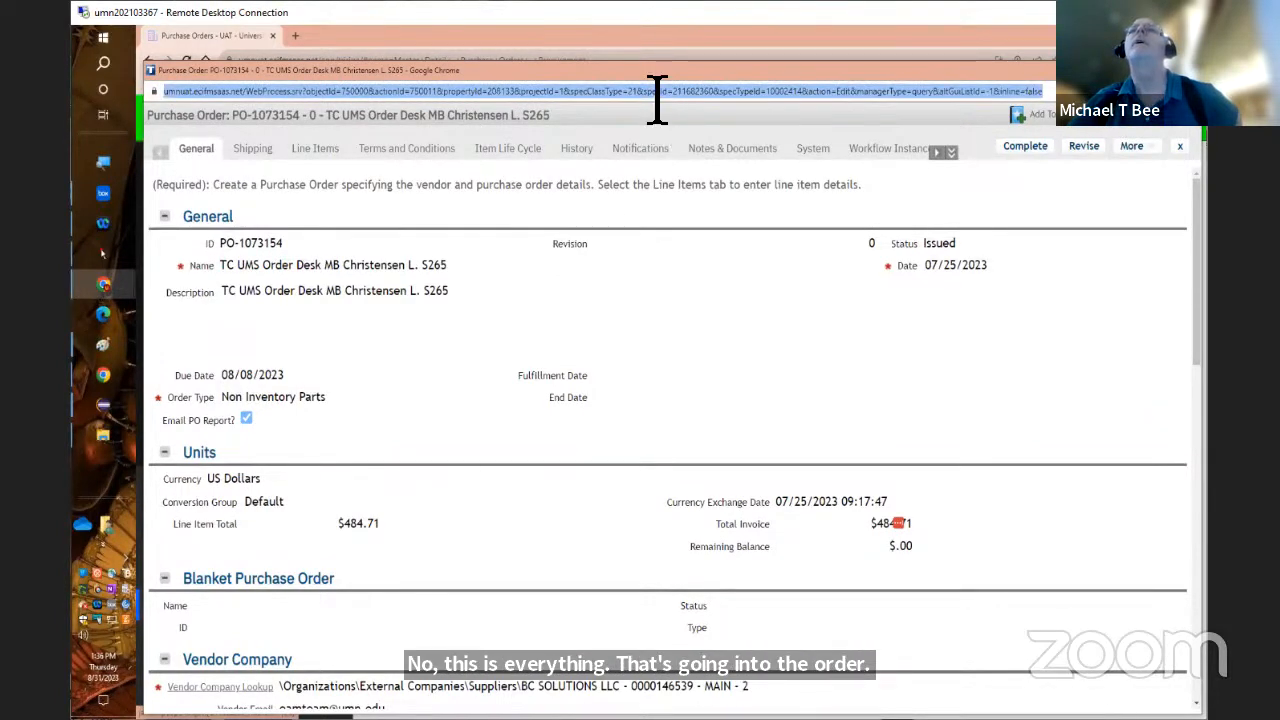
pyautogui.click(657, 94)
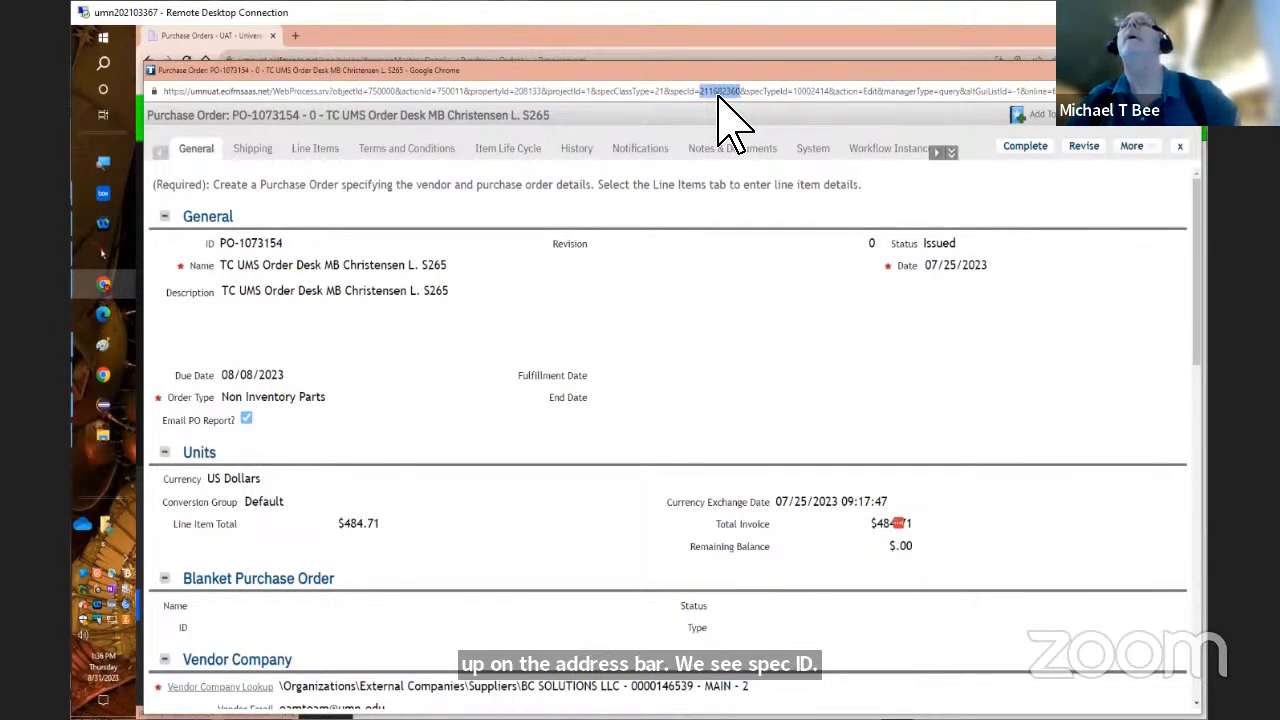
pyautogui.rightClick(720, 97)
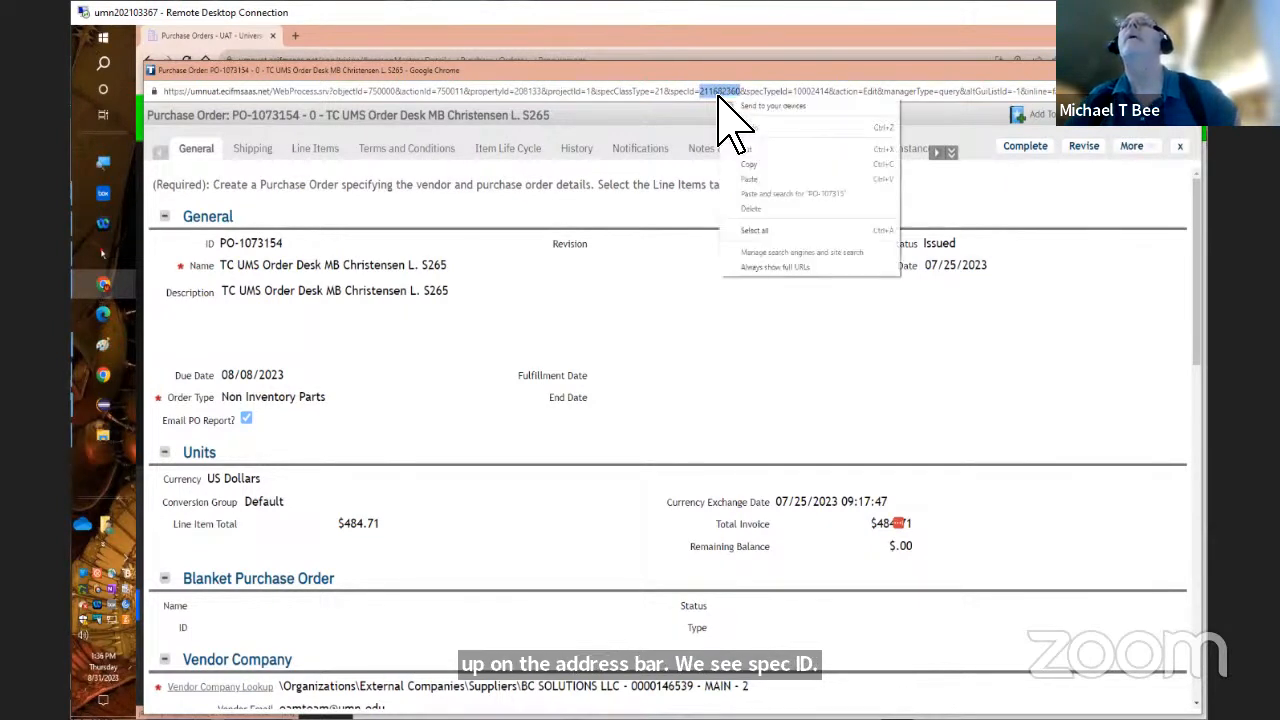
pyautogui.click(768, 164)
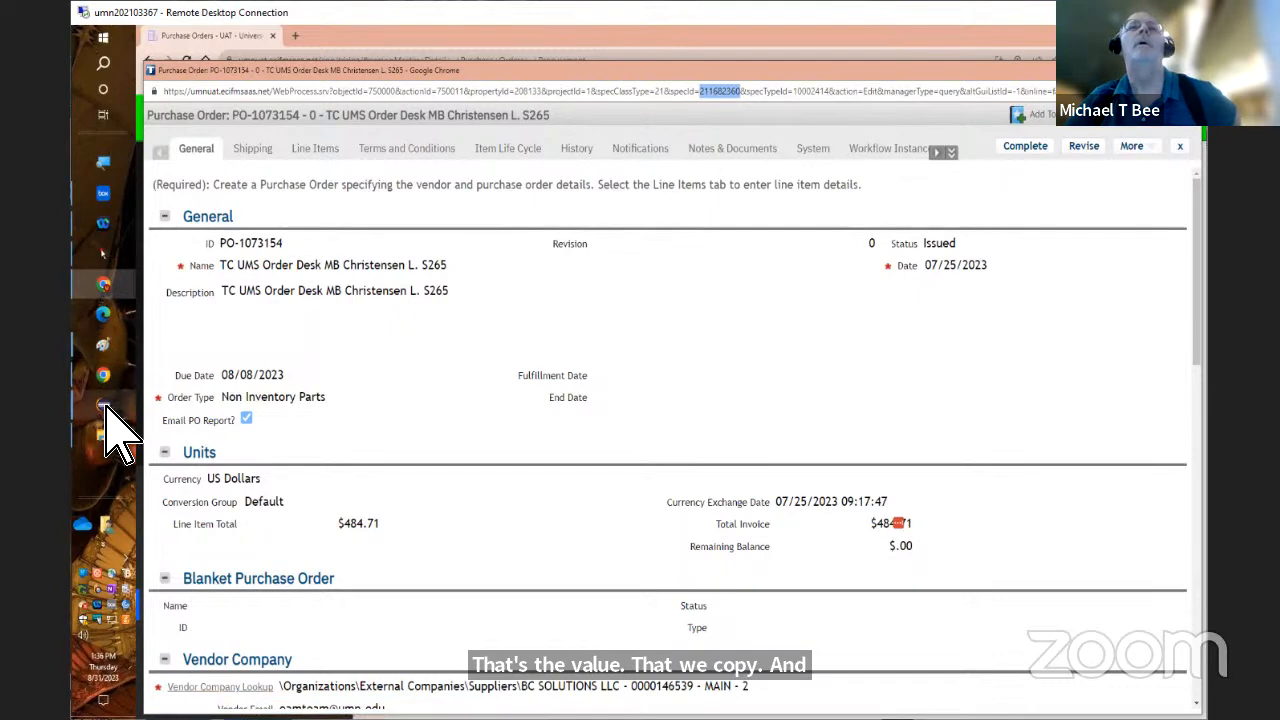
# In Eclipse, set the Non Inventory choice as the system__recordIds parameter's default and make the parameter required
pyautogui.moveTo(112, 423)
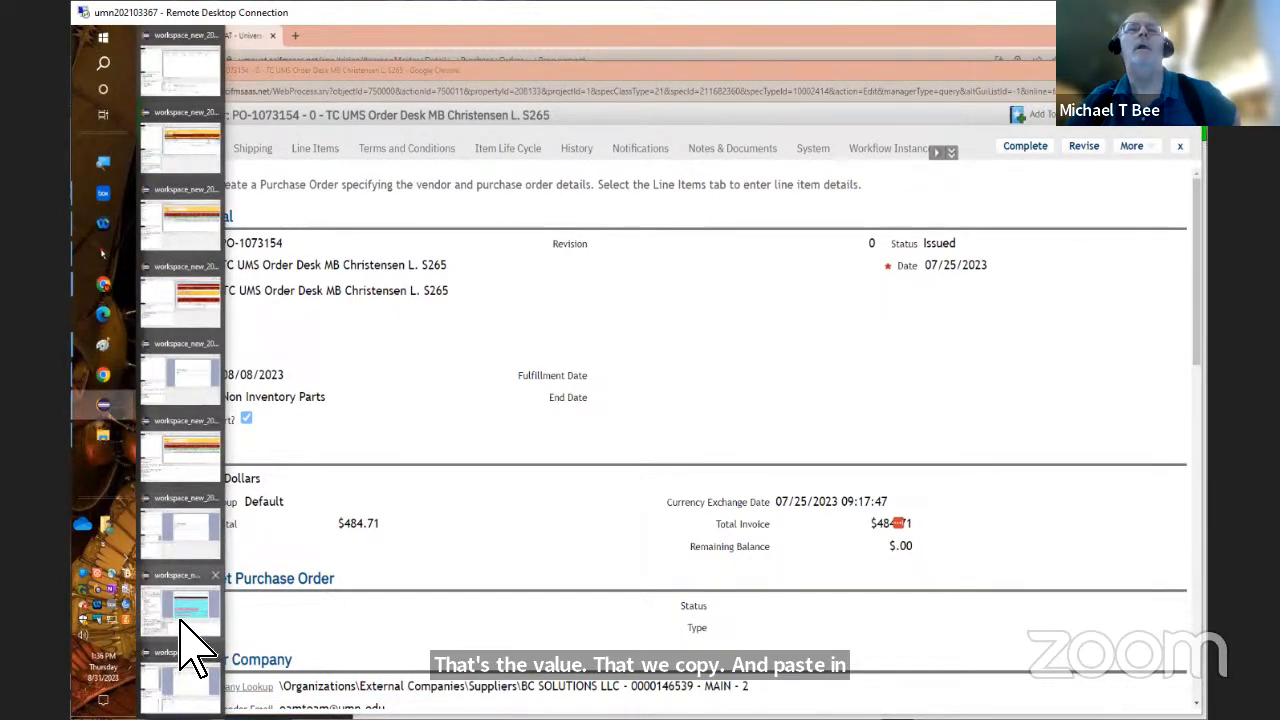
pyautogui.click(192, 622)
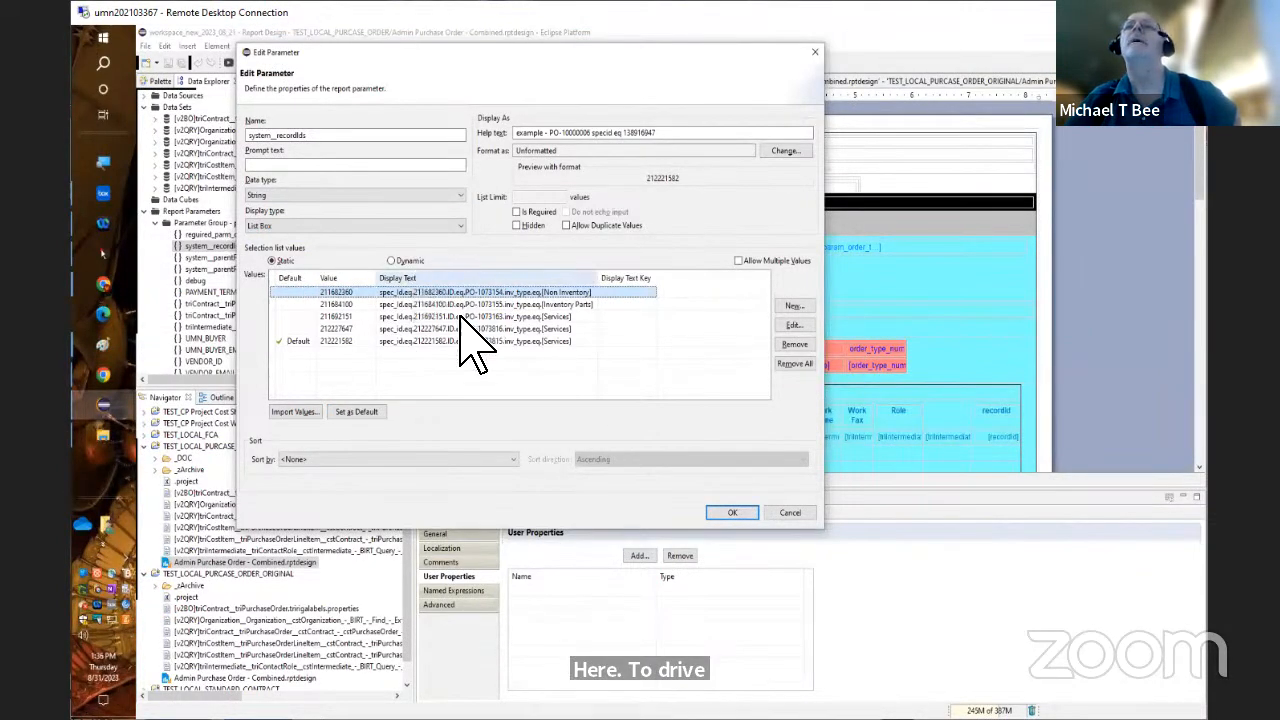
pyautogui.click(350, 412)
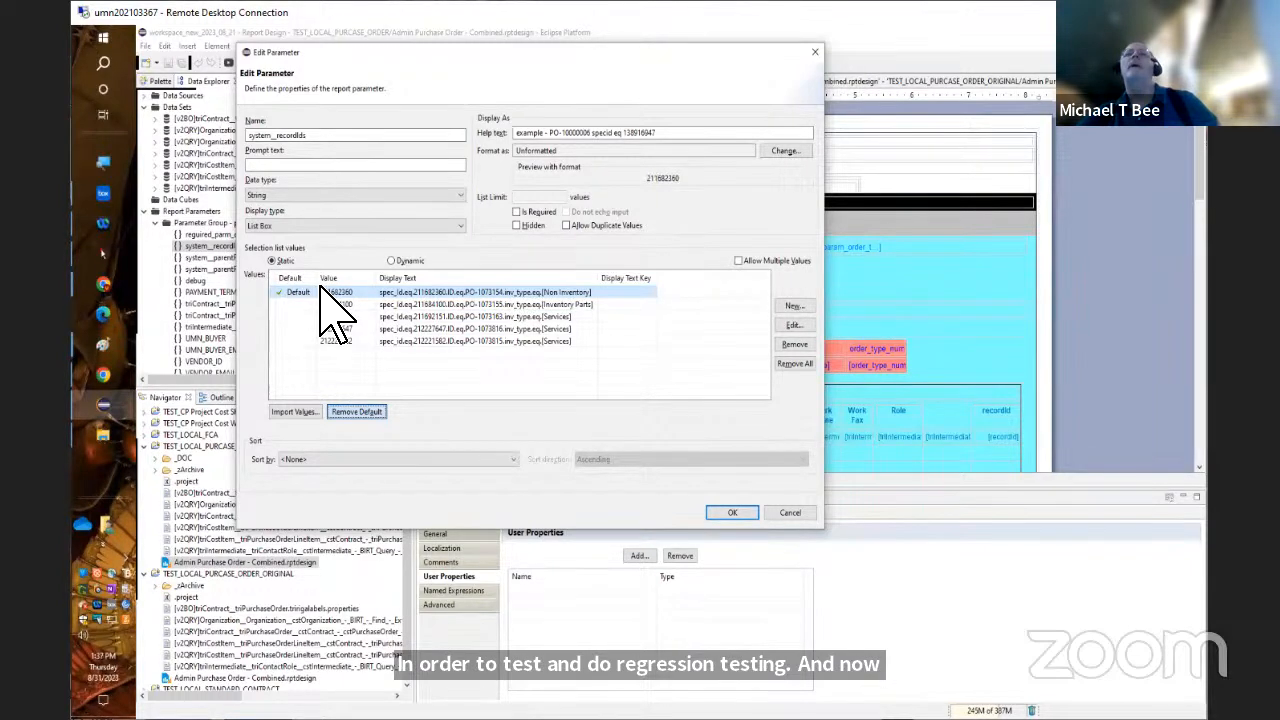
pyautogui.click(517, 212)
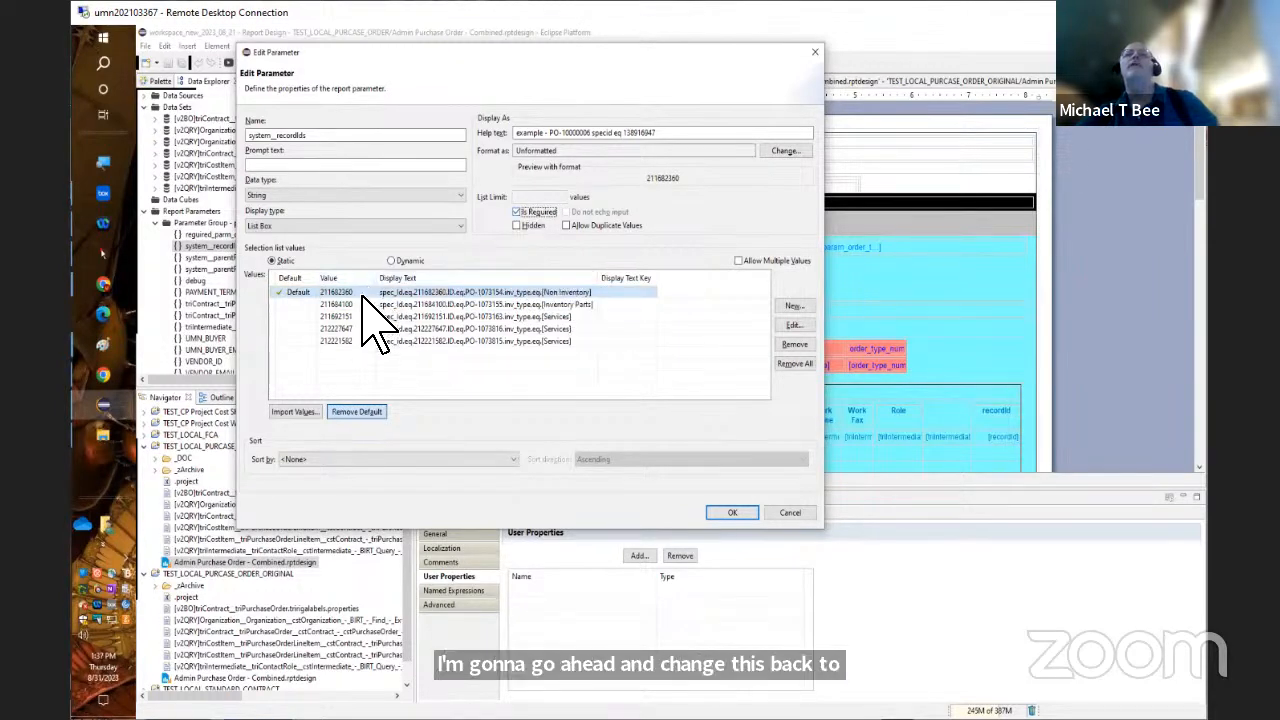
pyautogui.click(731, 516)
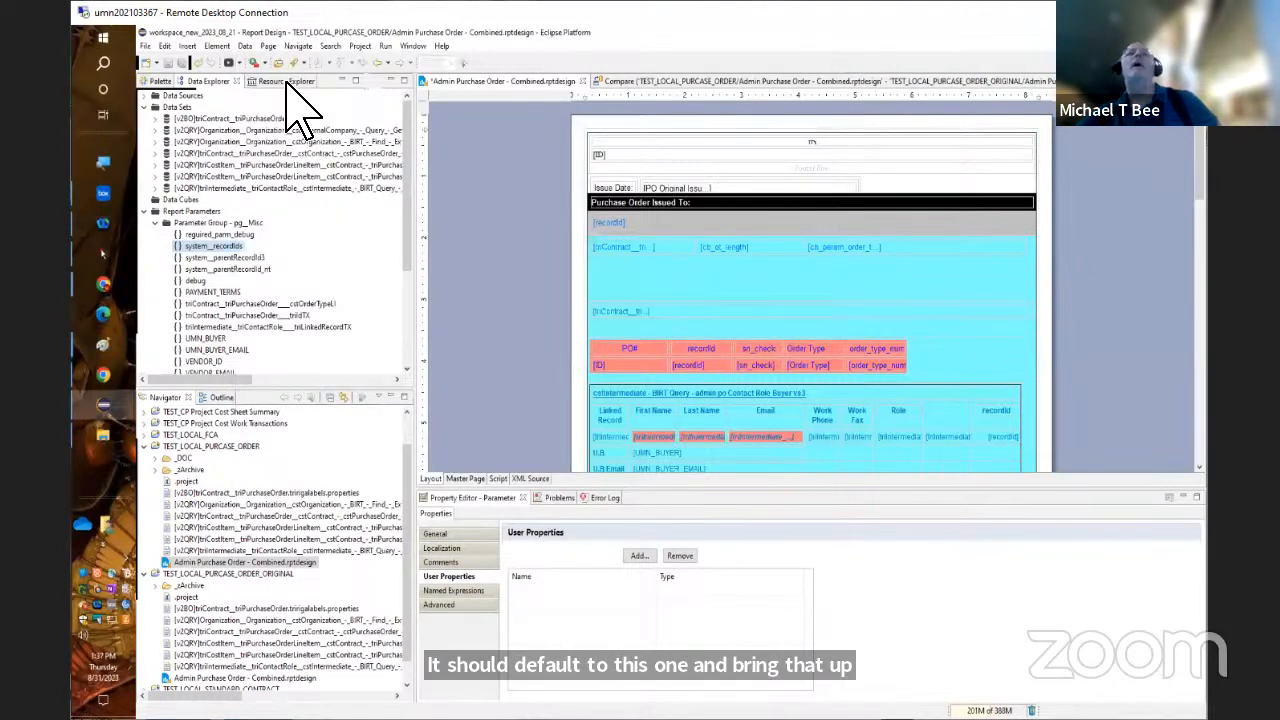
# Preview the Admin Purchase Order - Combined report as PDF using the default system__recordIds value
pyautogui.click(236, 63)
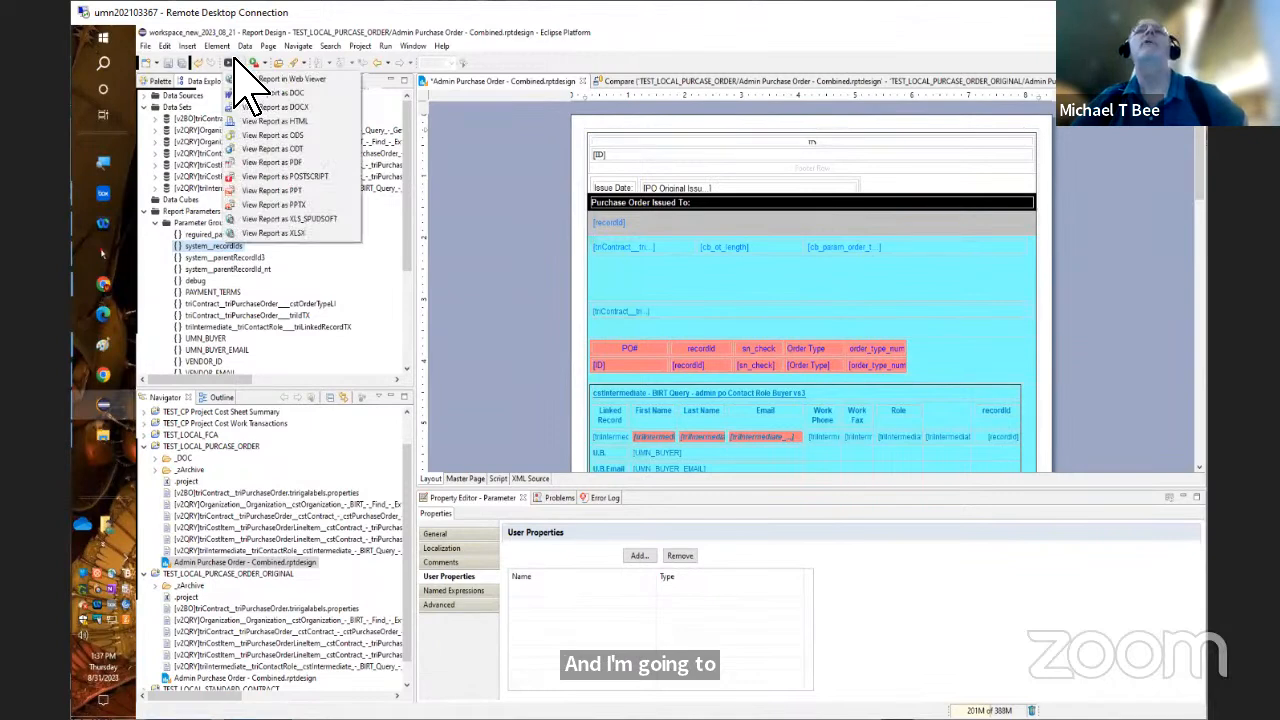
pyautogui.click(321, 161)
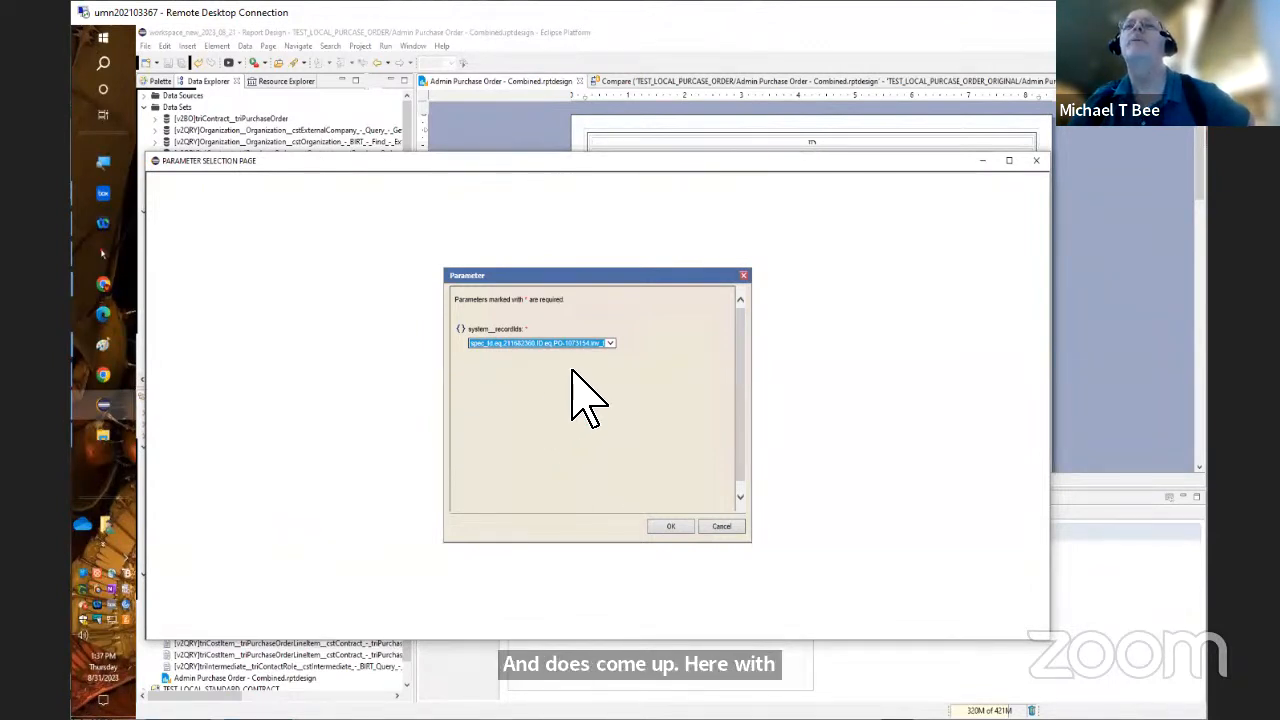
pyautogui.click(673, 530)
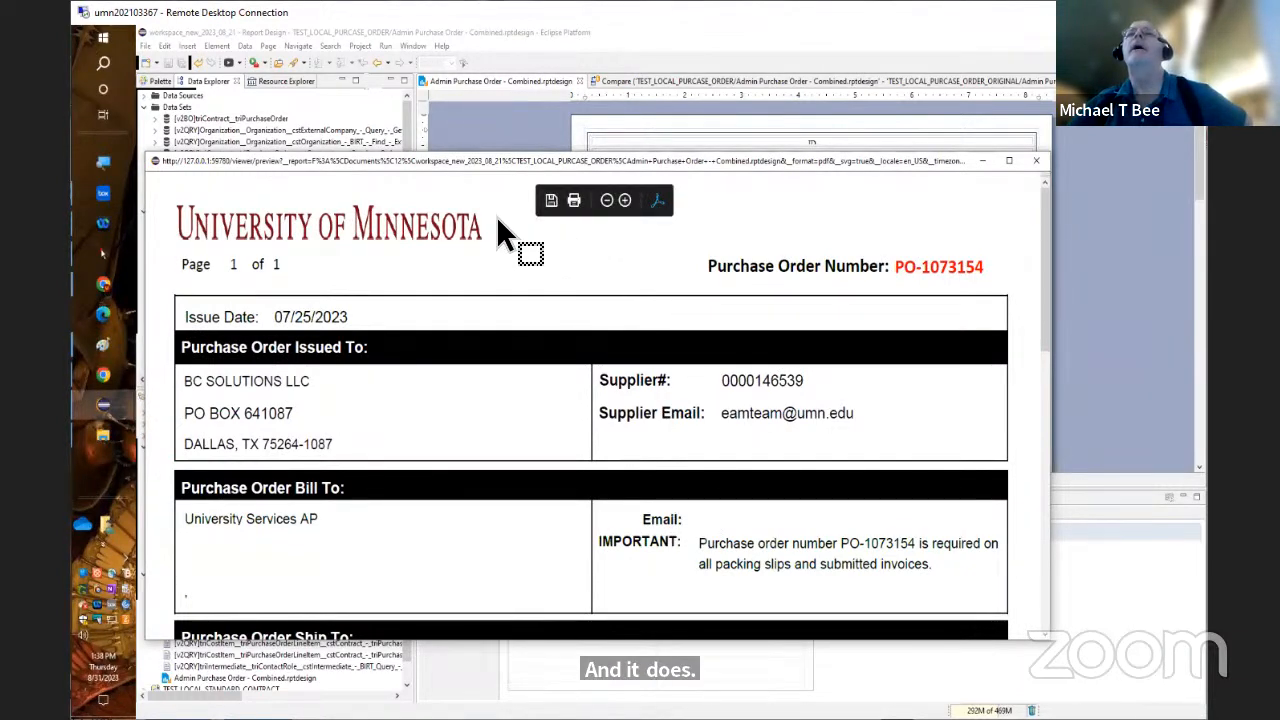
# Save the previewed purchase order PDF over the existing [Non Inventory] PDF in the _DOC folder
pyautogui.click(550, 201)
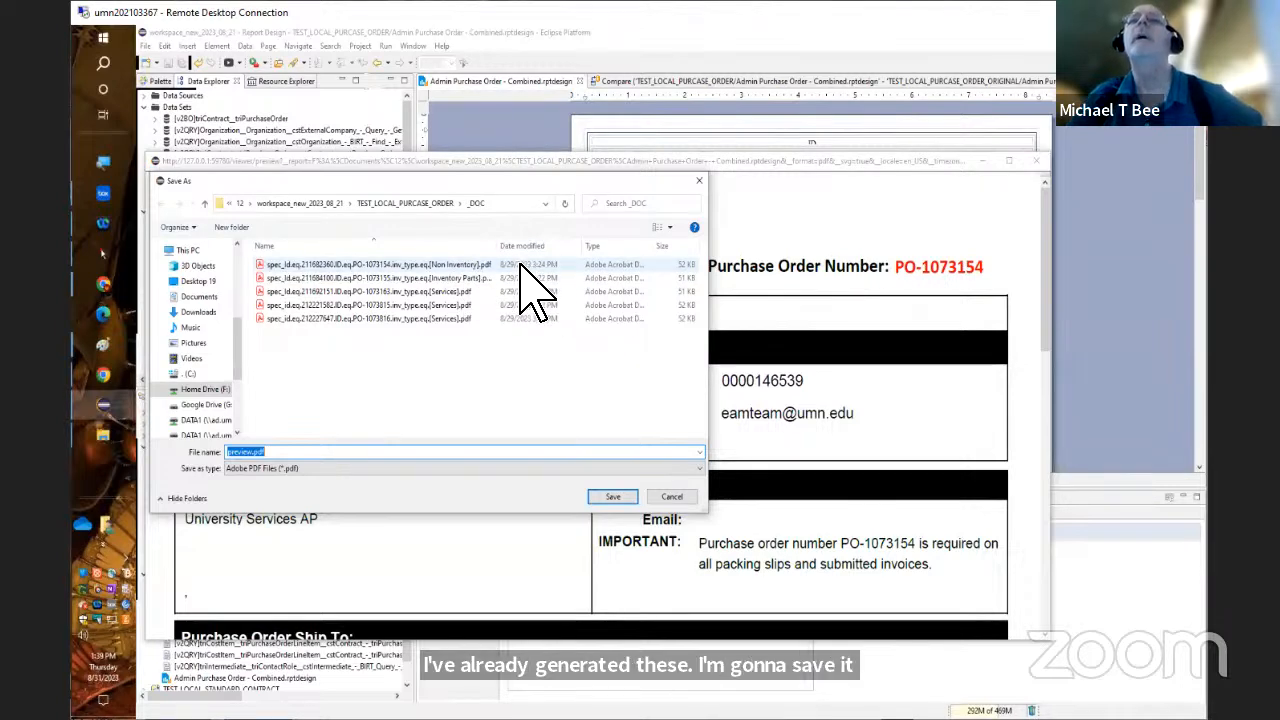
pyautogui.click(432, 266)
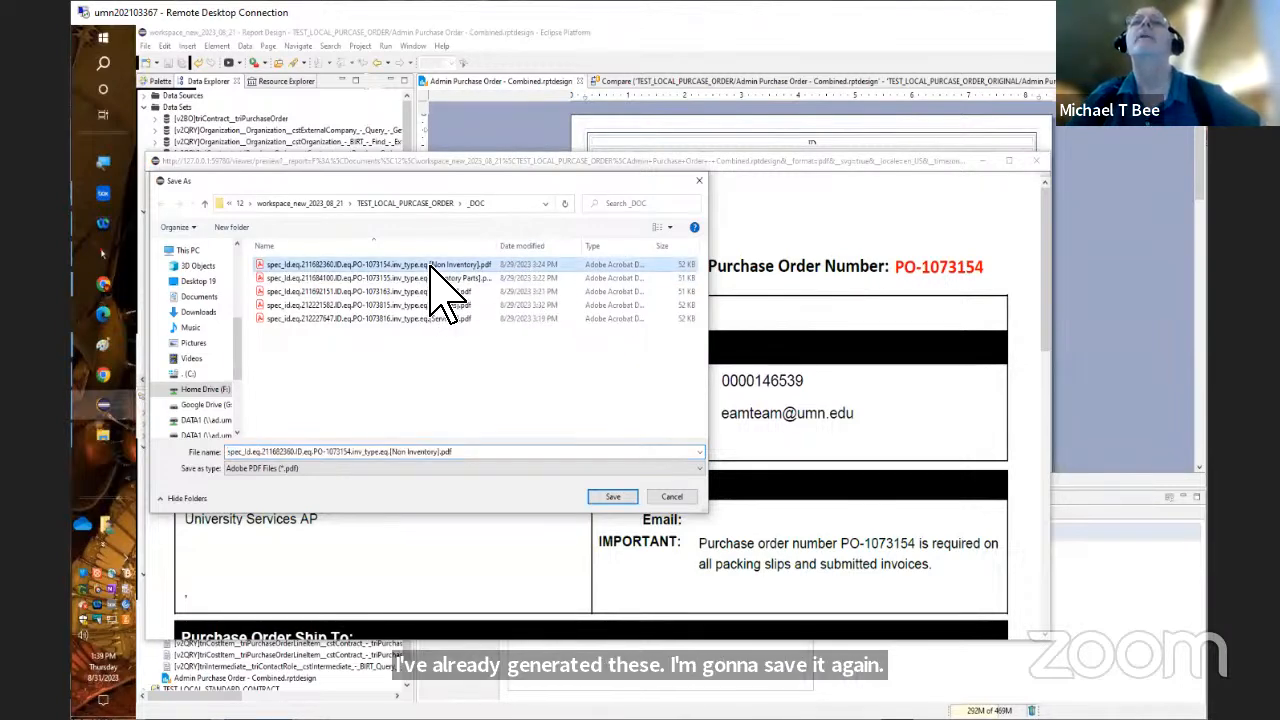
pyautogui.click(613, 497)
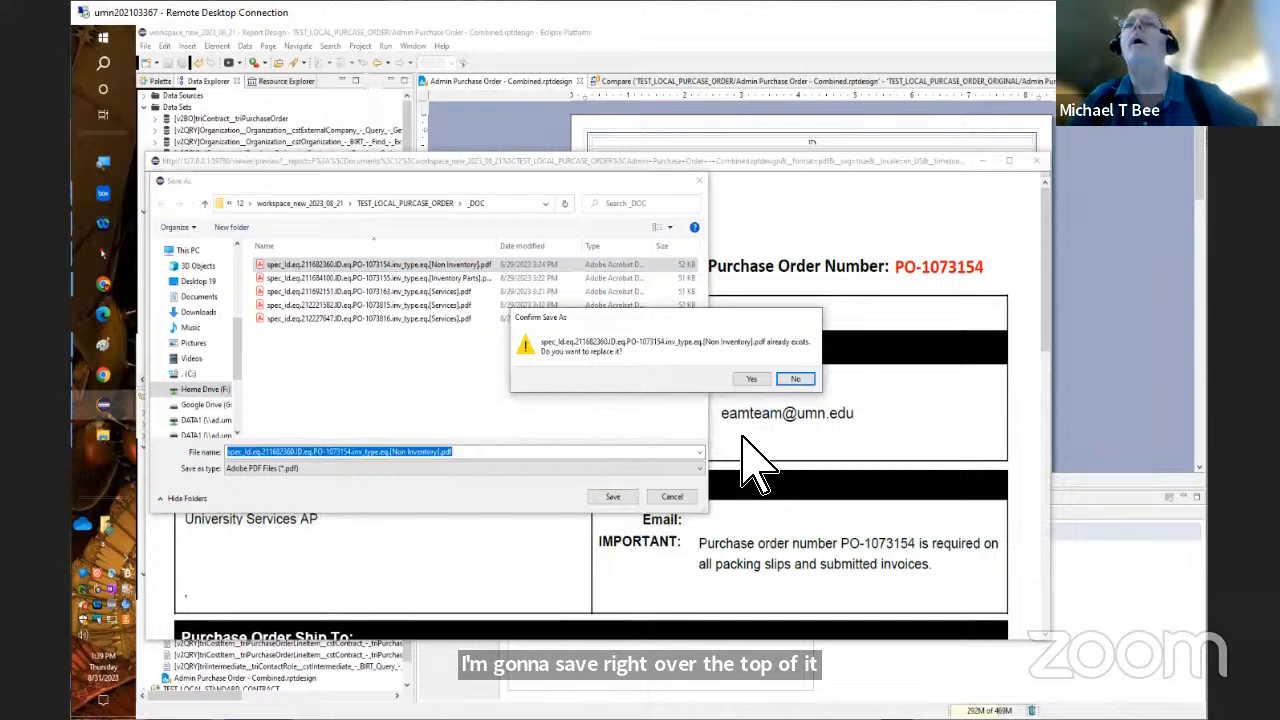
pyautogui.click(750, 380)
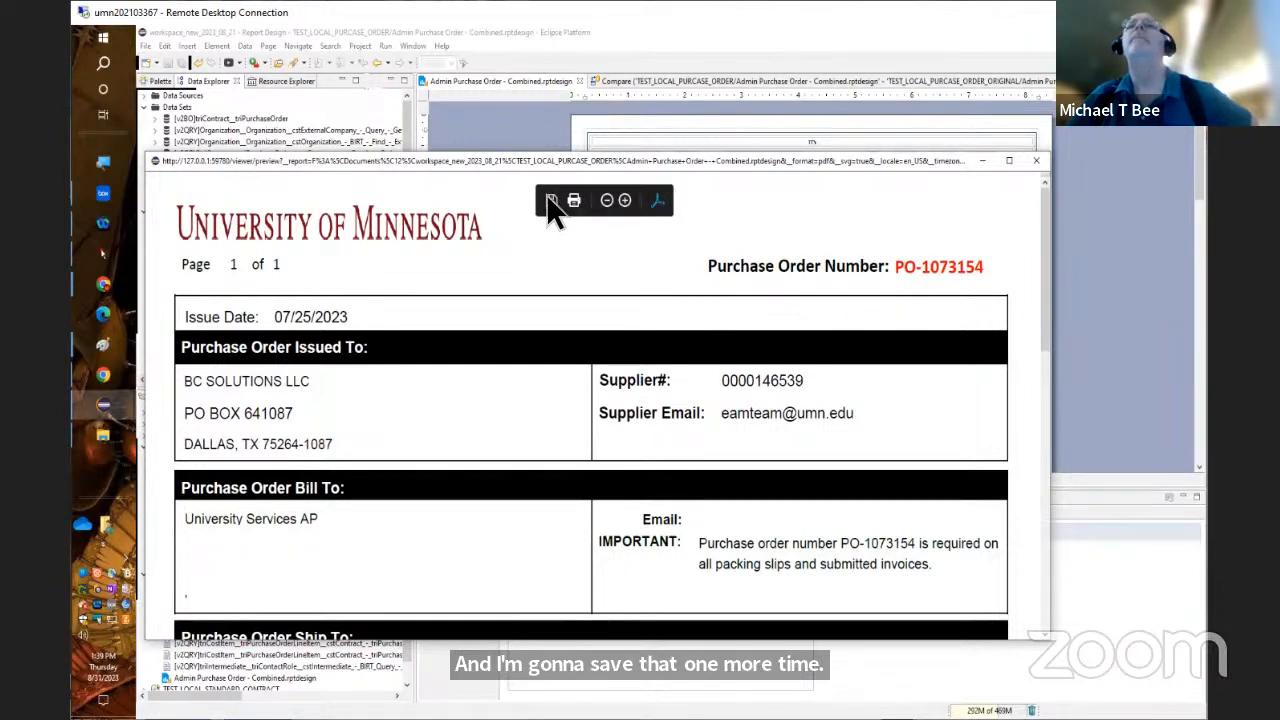
# Save another copy of the PDF based on the [Non Inventory] file name with WS20230821 inserted before the .pdf extension, and close the preview
pyautogui.click(550, 200)
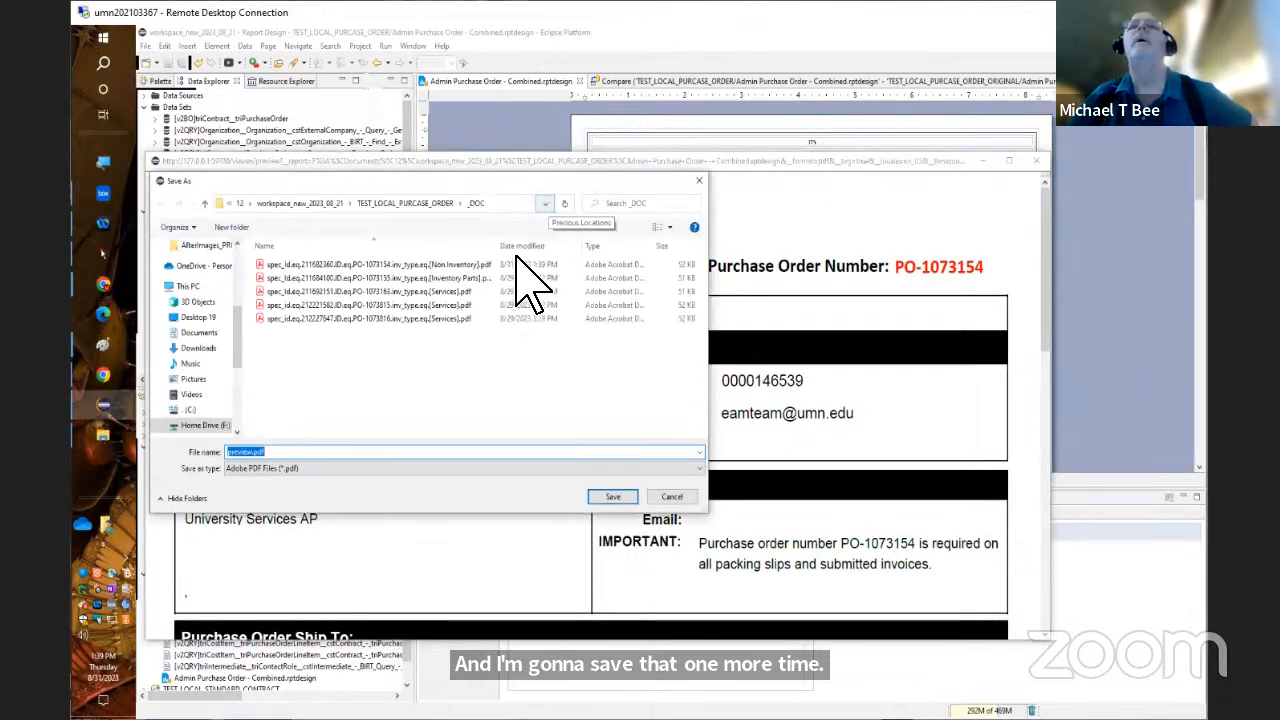
pyautogui.click(466, 265)
pyautogui.click(457, 452)
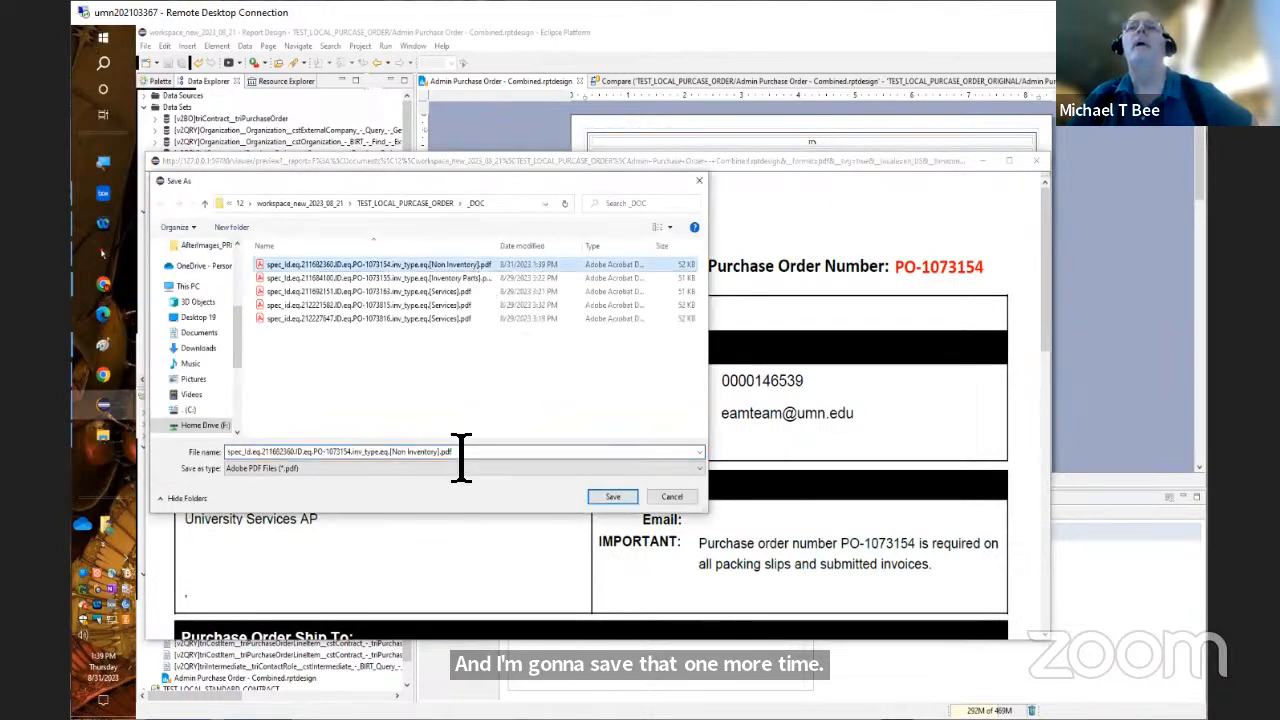
pyautogui.hotkey('ctrl', 'a')
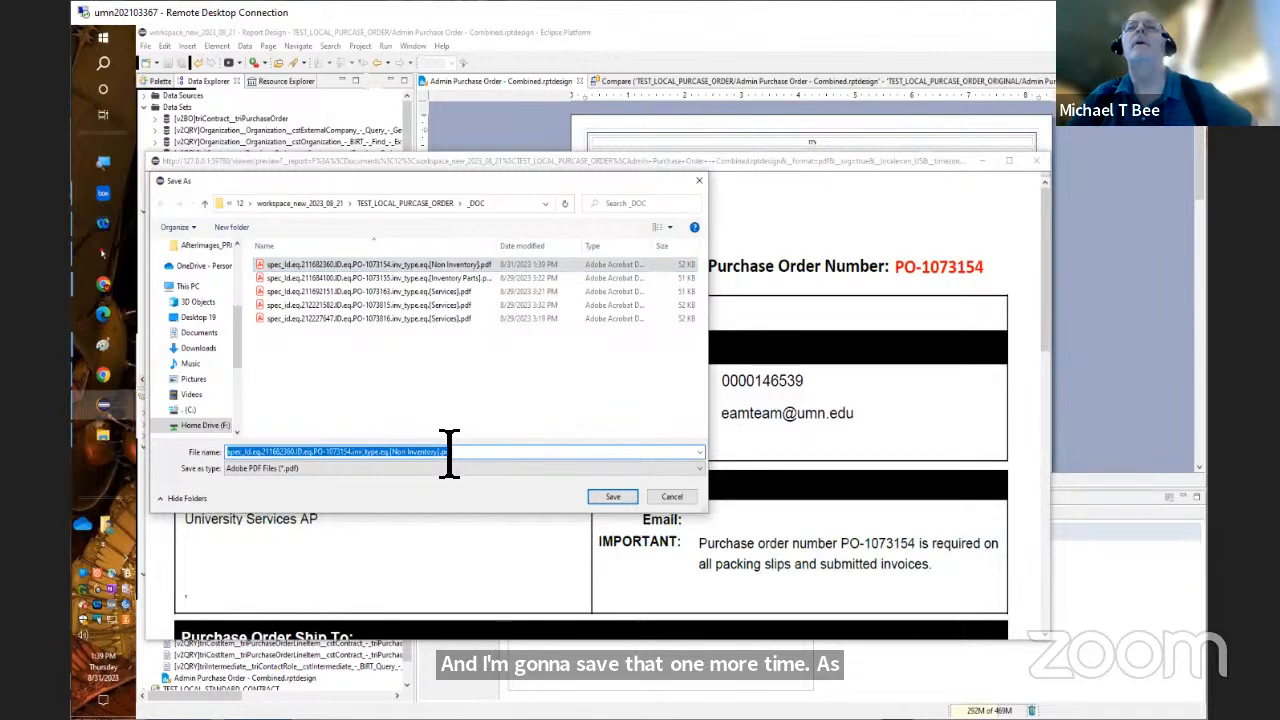
pyautogui.click(451, 452)
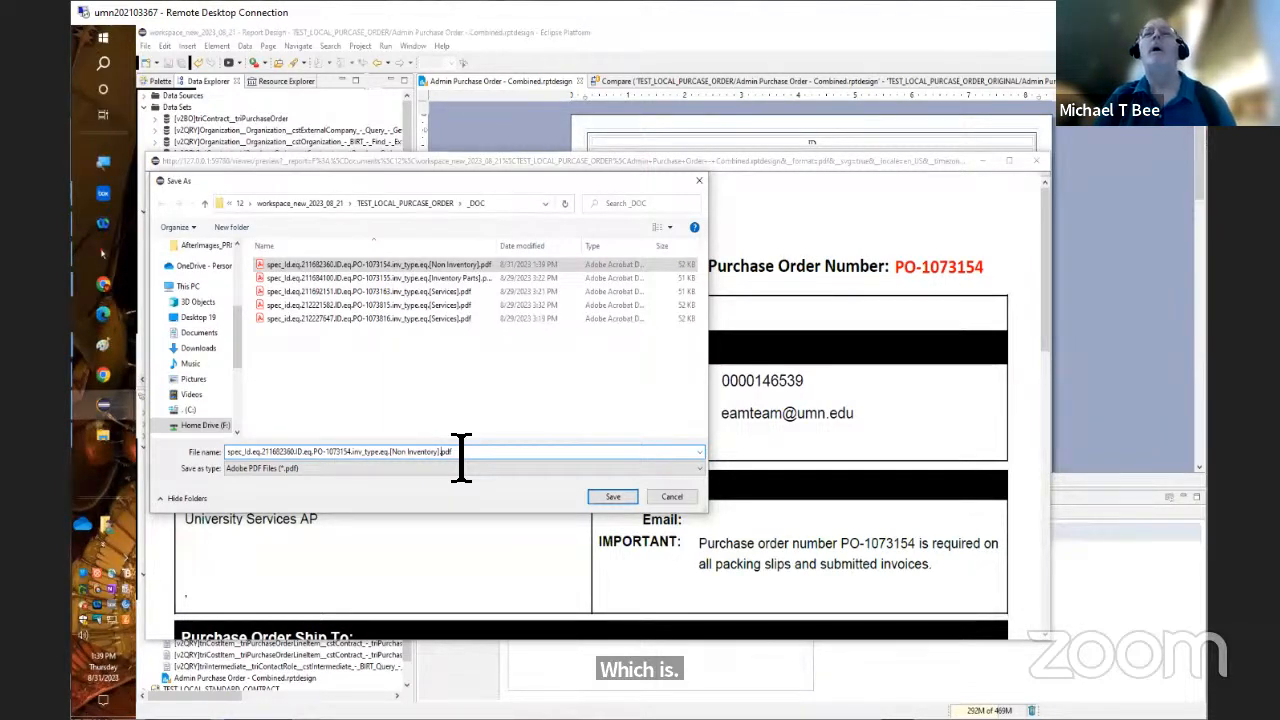
pyautogui.write('W')
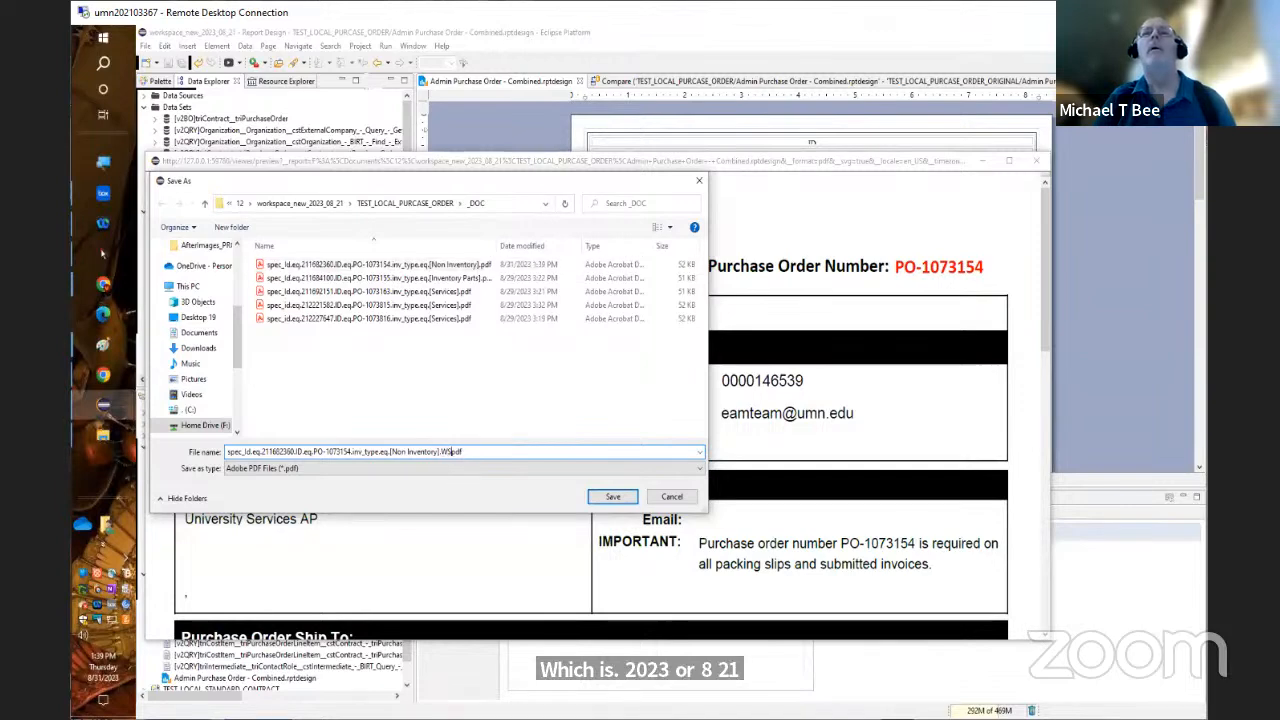
pyautogui.write('S2023')
pyautogui.write('0821')
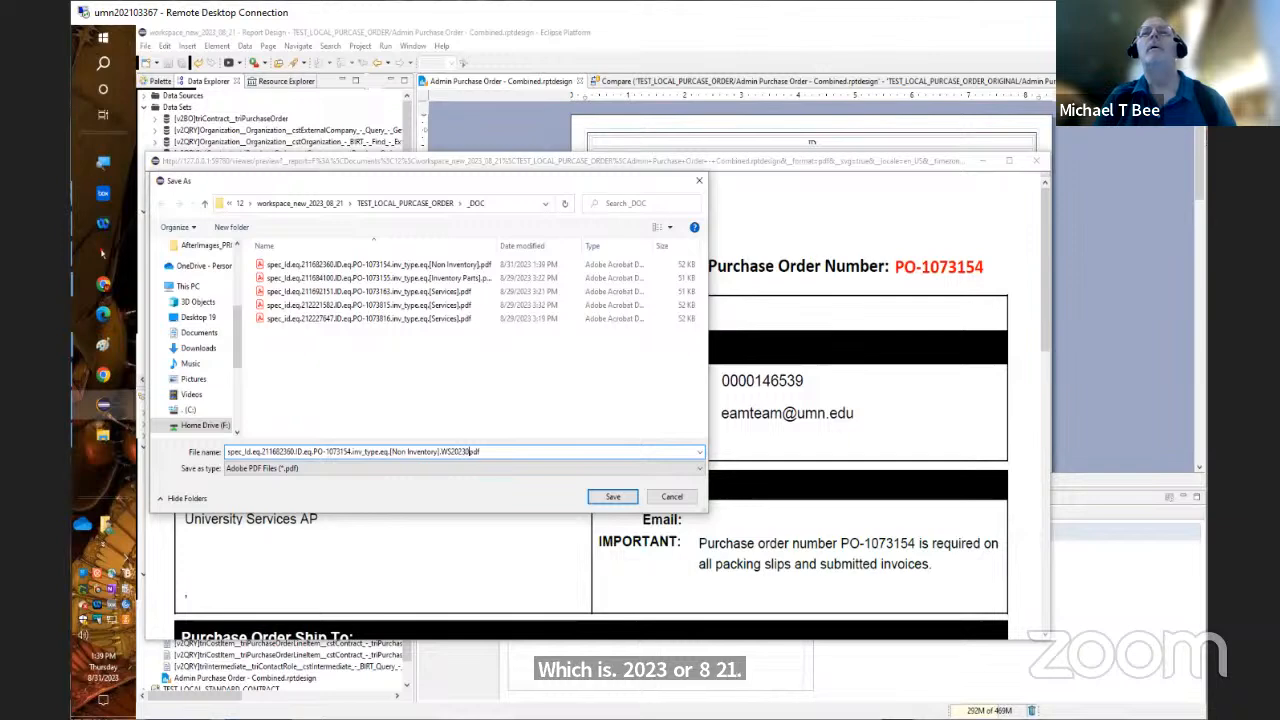
pyautogui.write('.')
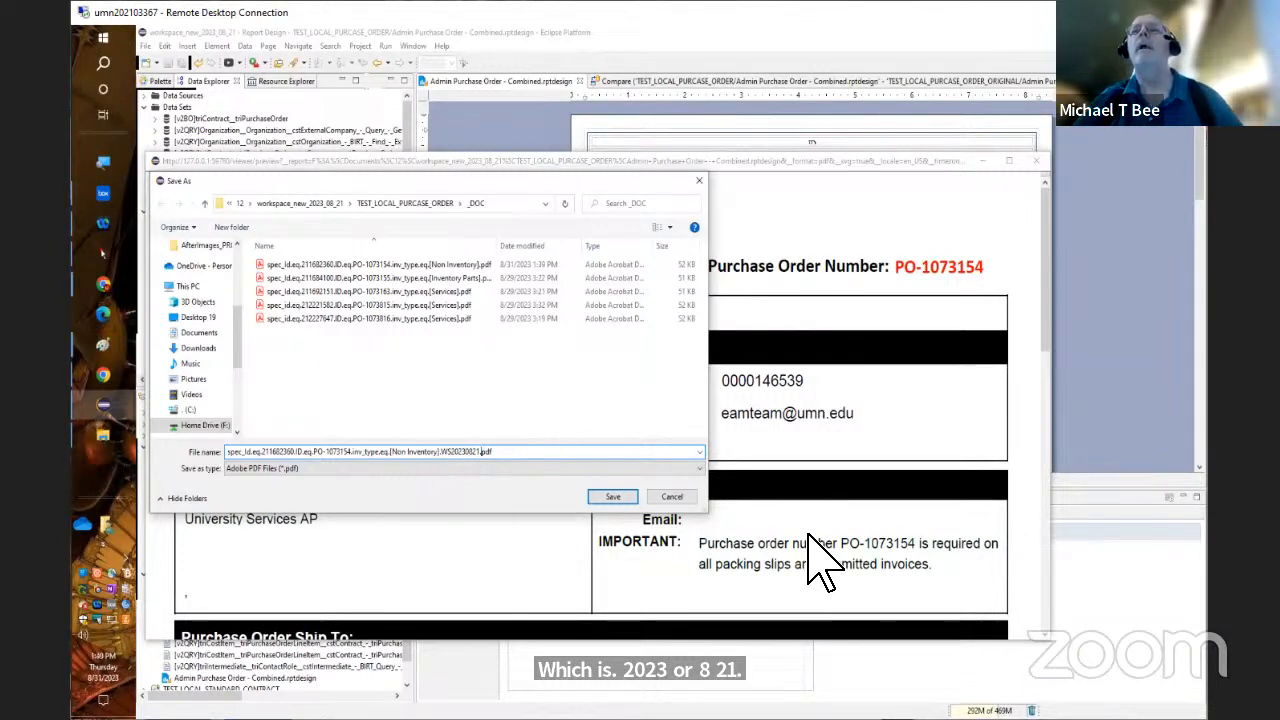
pyautogui.click(630, 496)
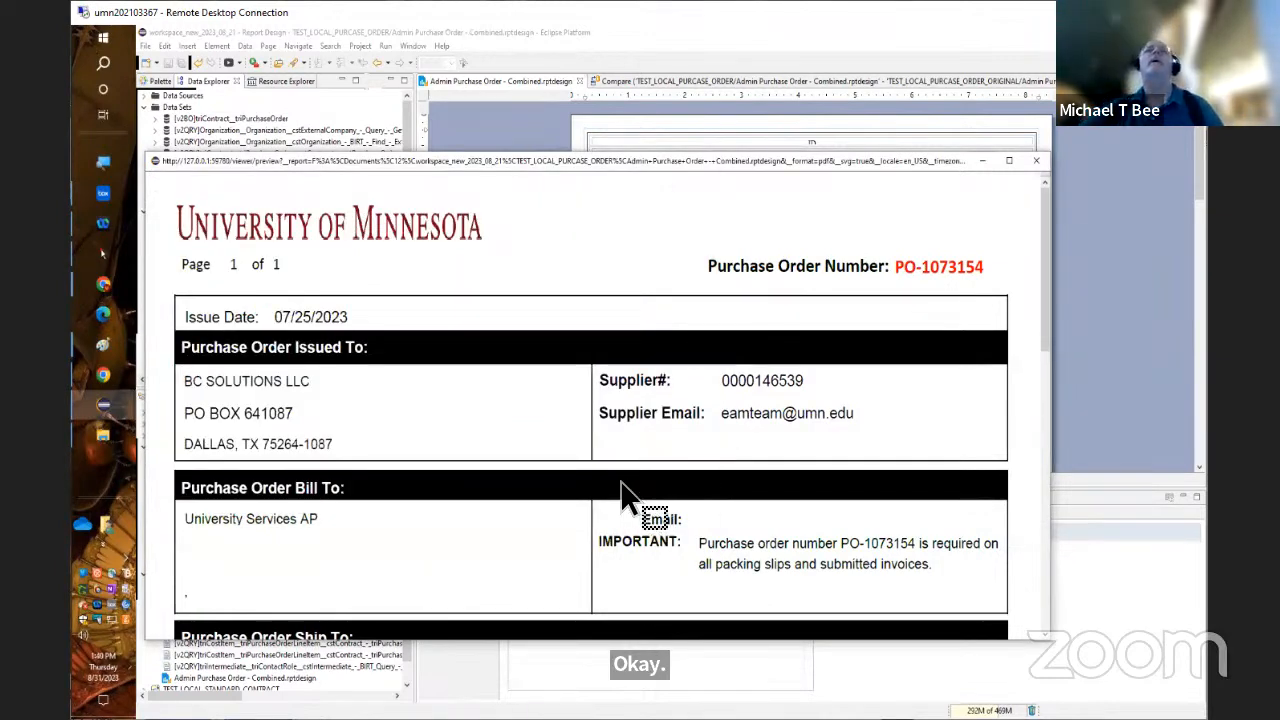
pyautogui.click(1038, 161)
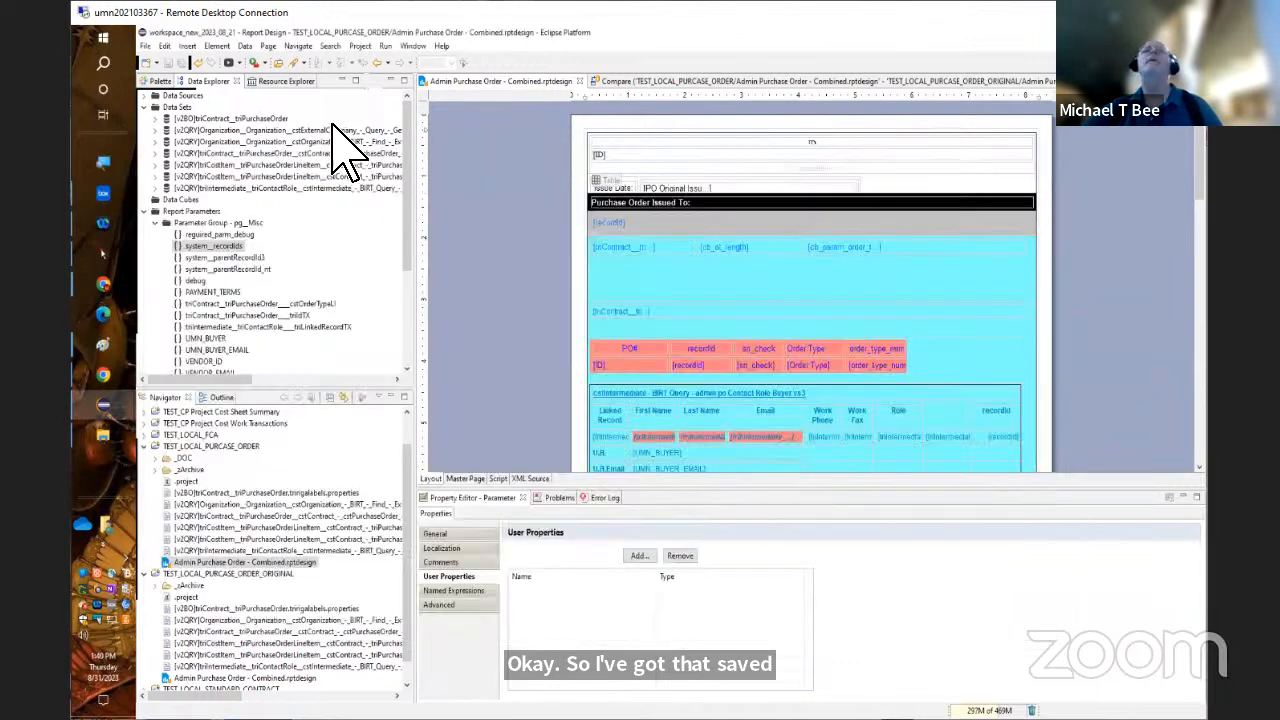
# Restart Eclipse with the current workspace
pyautogui.click(146, 46)
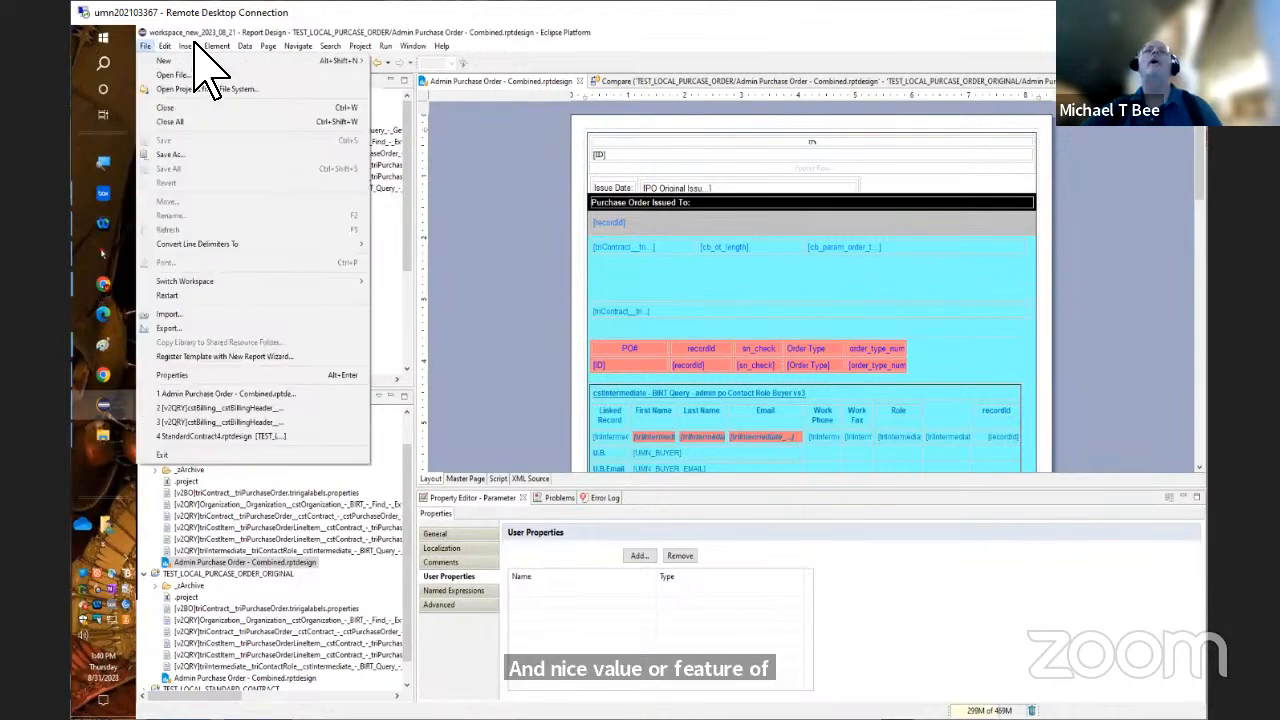
pyautogui.moveTo(298, 46)
pyautogui.moveTo(400, 50)
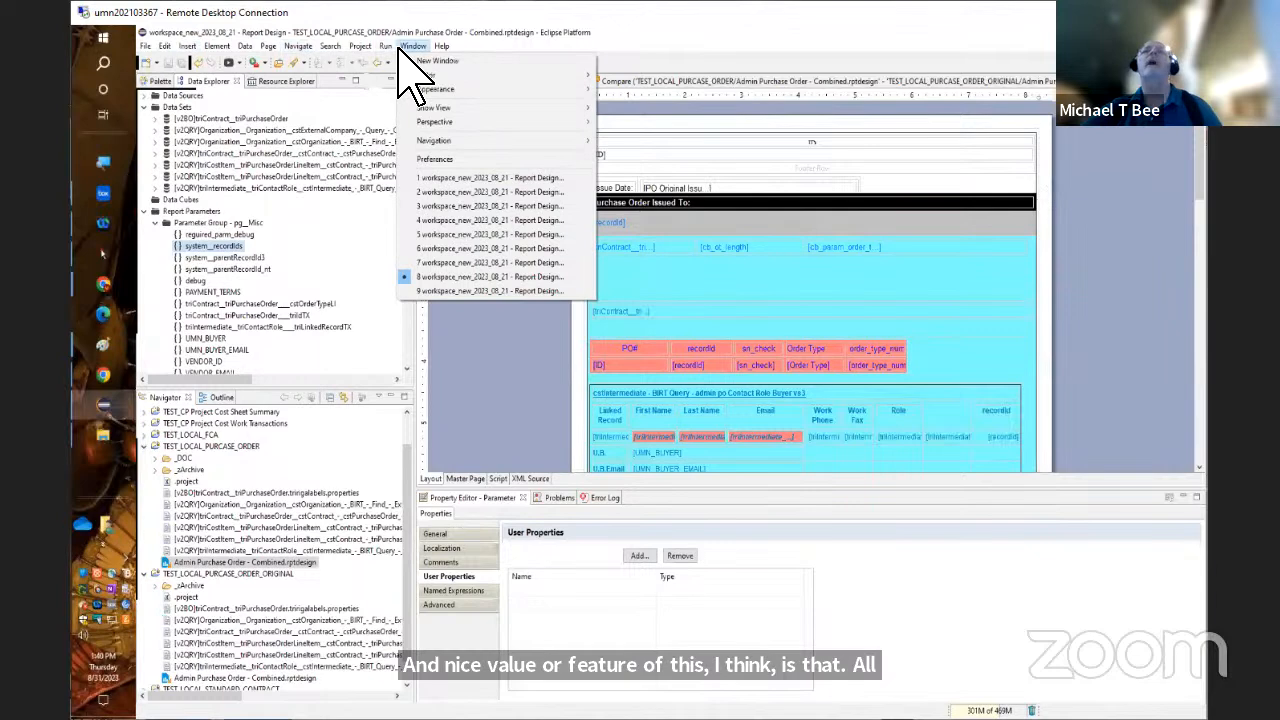
pyautogui.moveTo(163, 50)
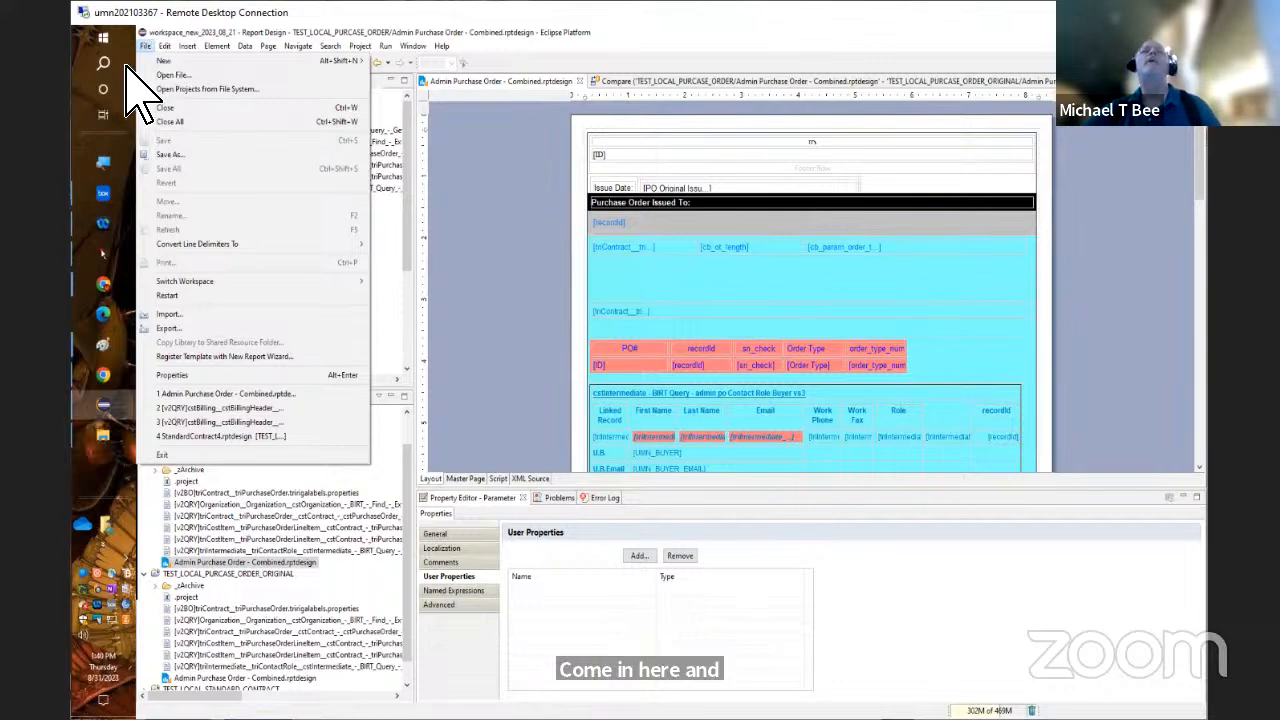
pyautogui.click(145, 47)
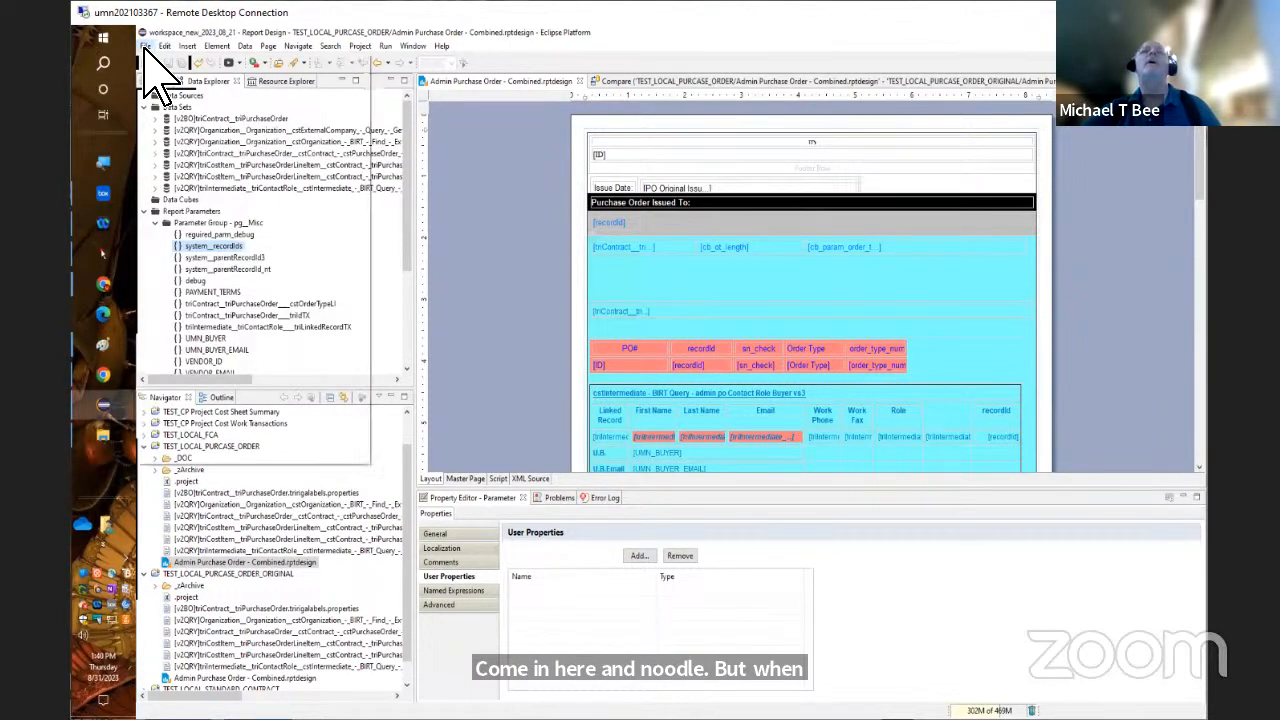
pyautogui.click(145, 47)
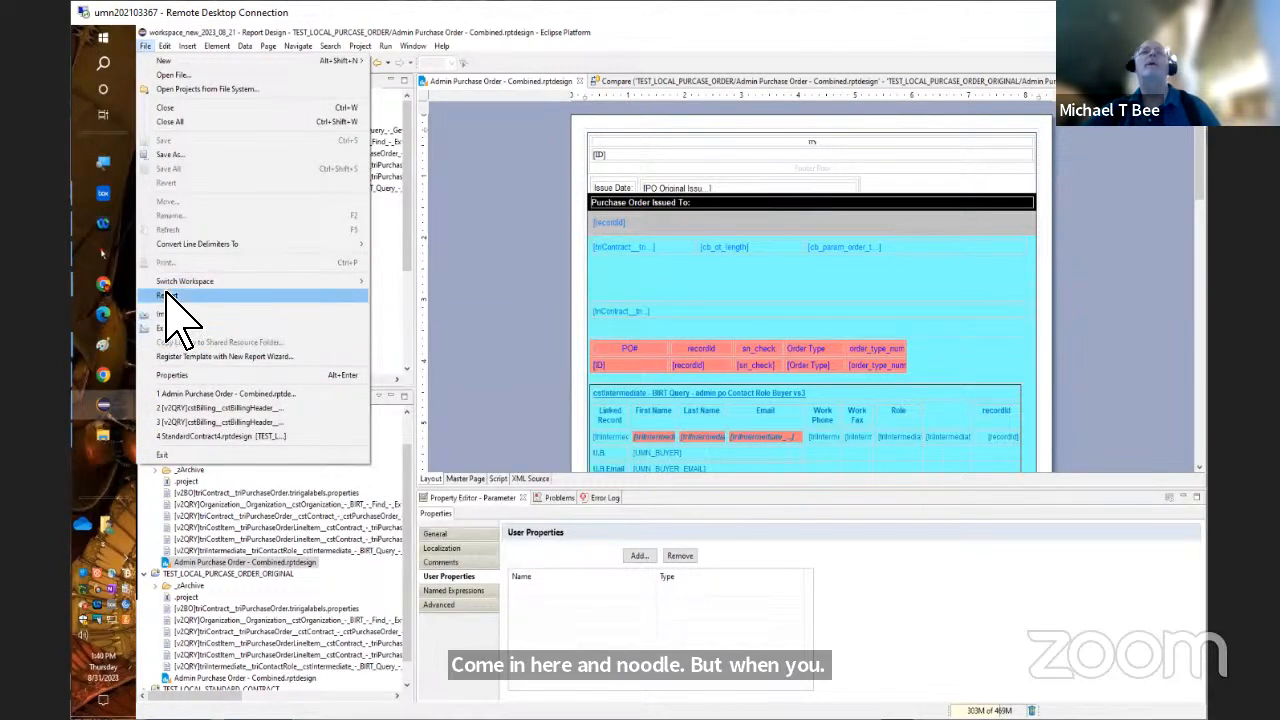
pyautogui.click(172, 296)
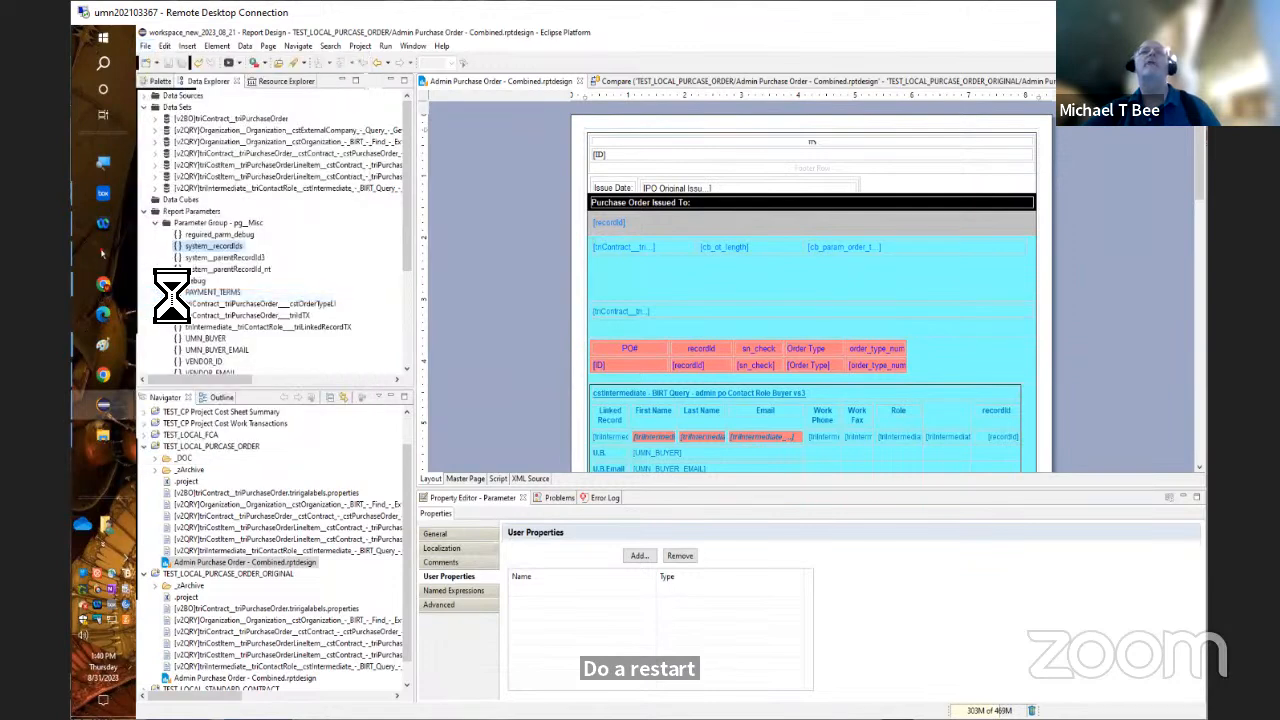
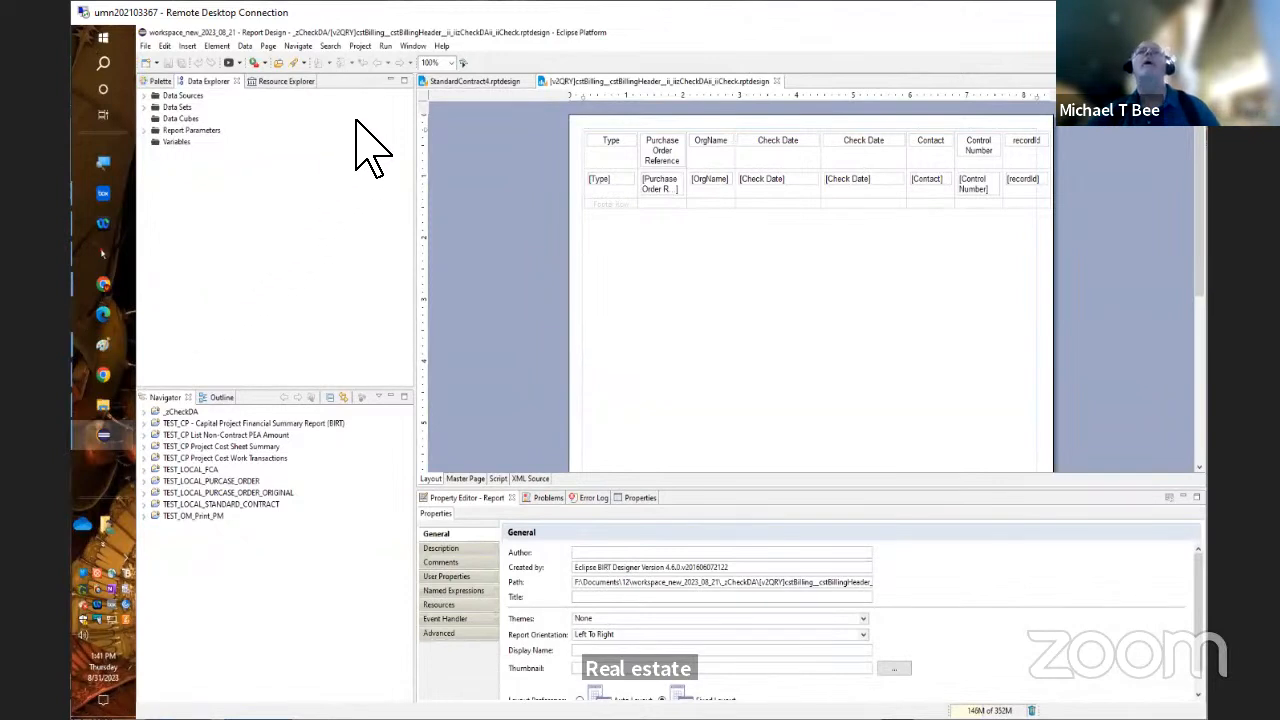
# Switch to the Eclipse window that has the Admin Purchase Order - Combined report open
pyautogui.click(412, 46)
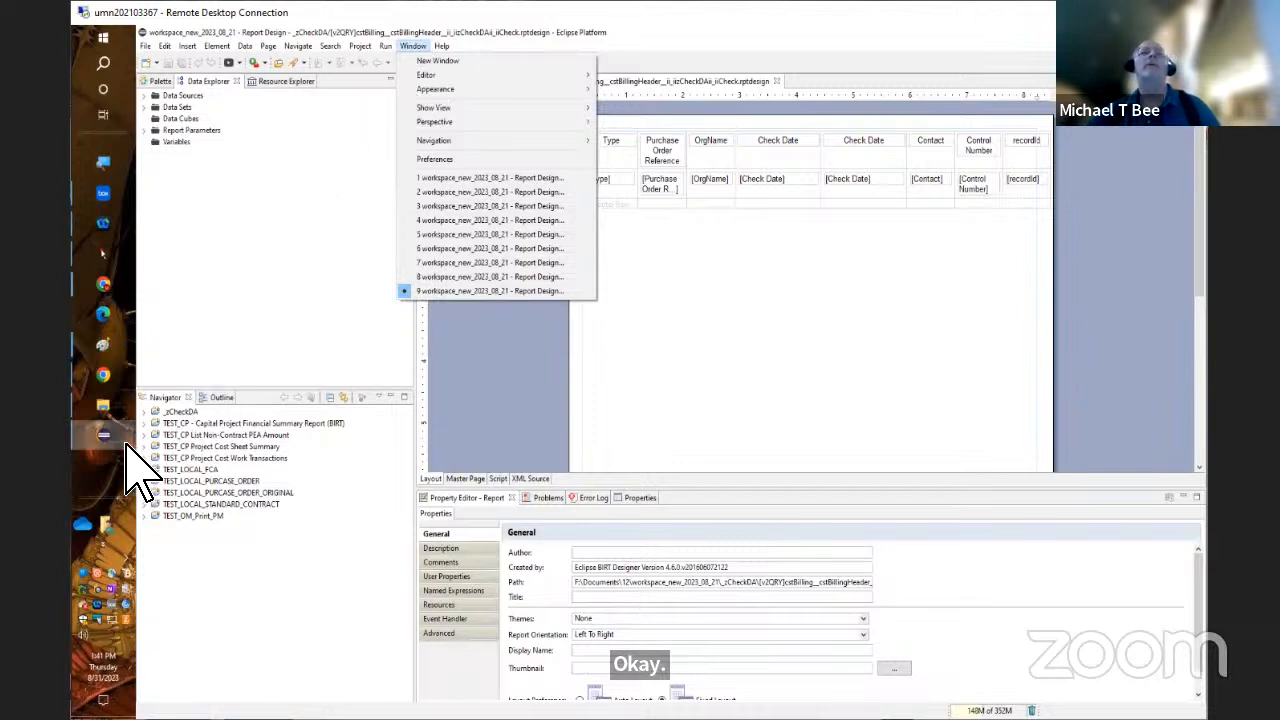
pyautogui.moveTo(125, 440)
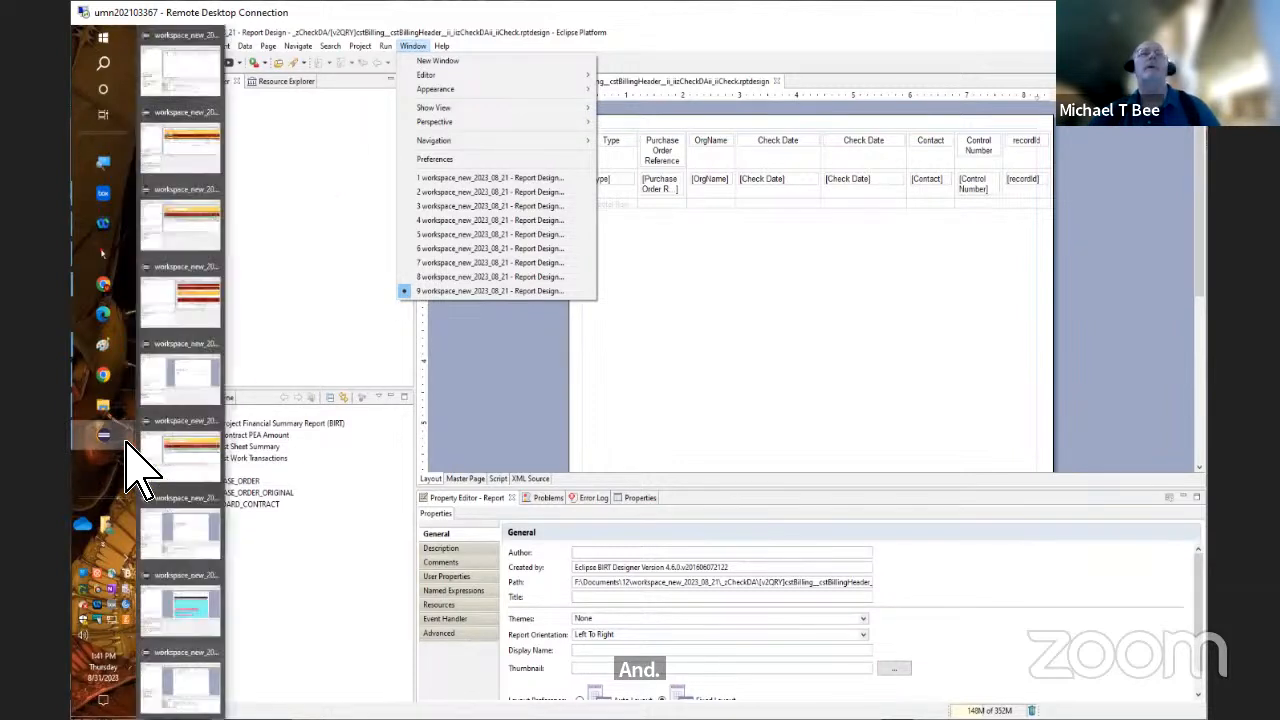
pyautogui.click(178, 605)
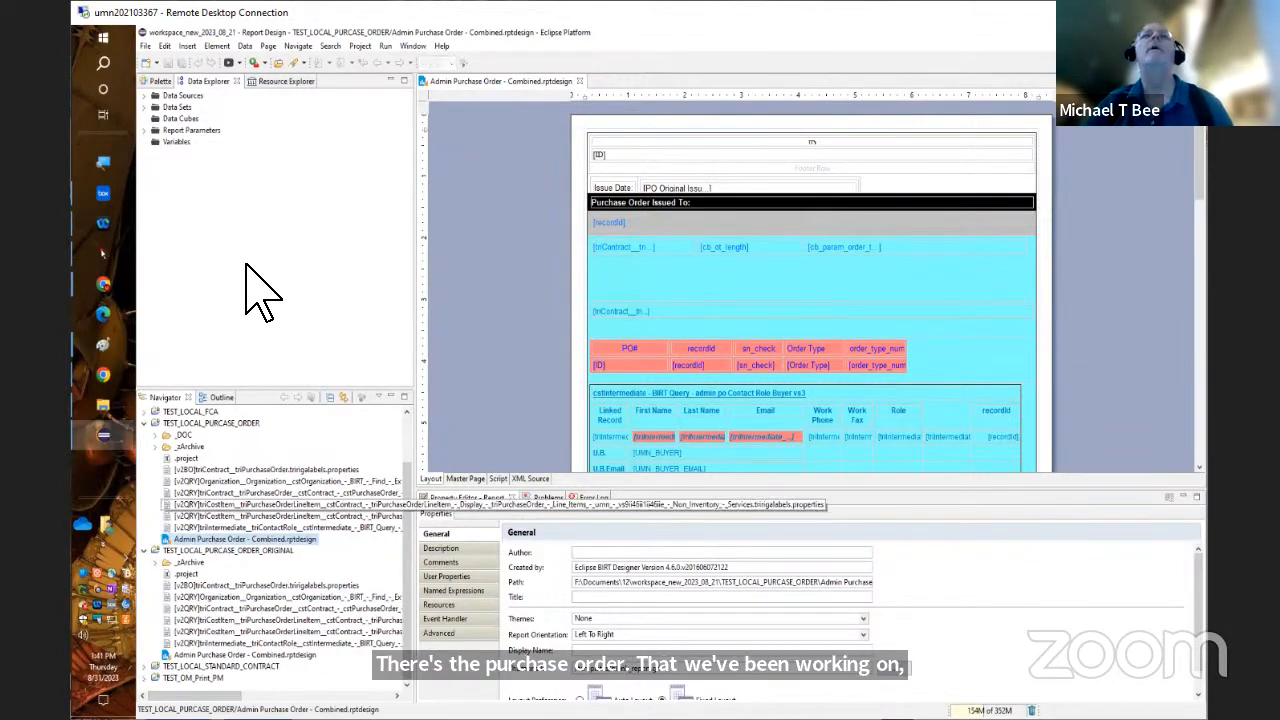
# Open the system__recordIds parameter in the pg__Misc group, widen the dialog to read the full display texts, and accept it
pyautogui.click(144, 132)
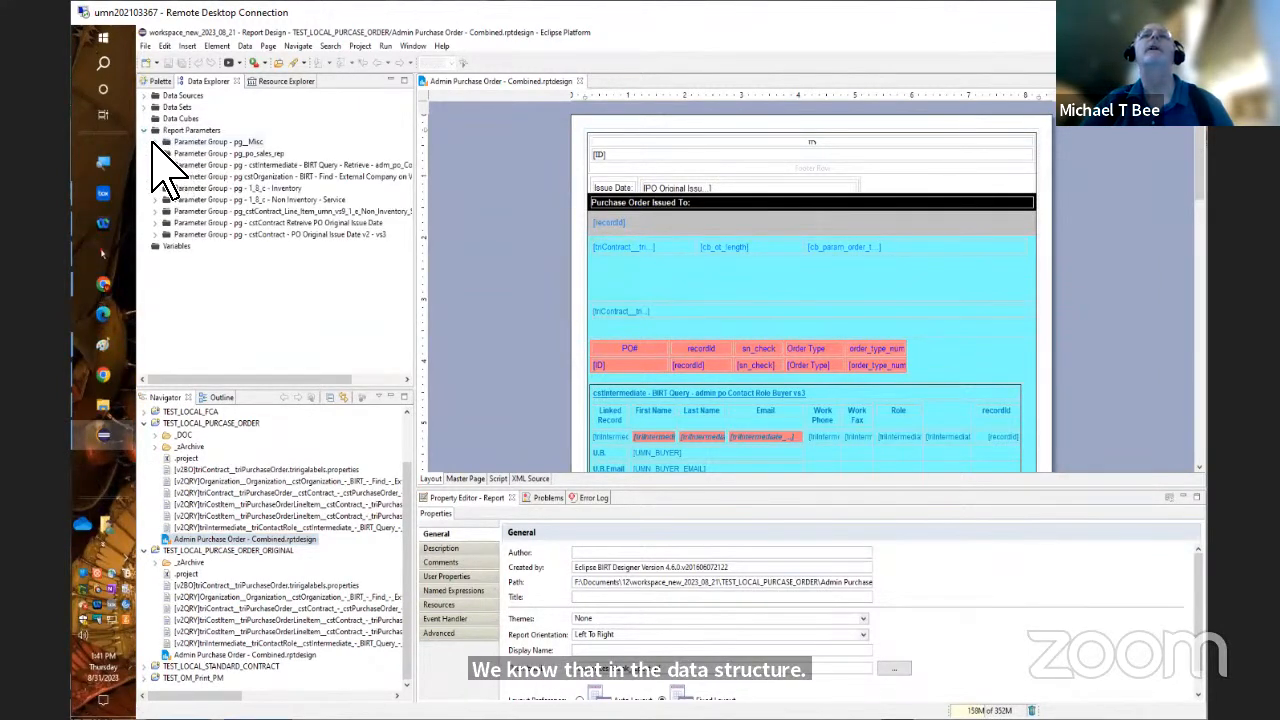
pyautogui.click(166, 142)
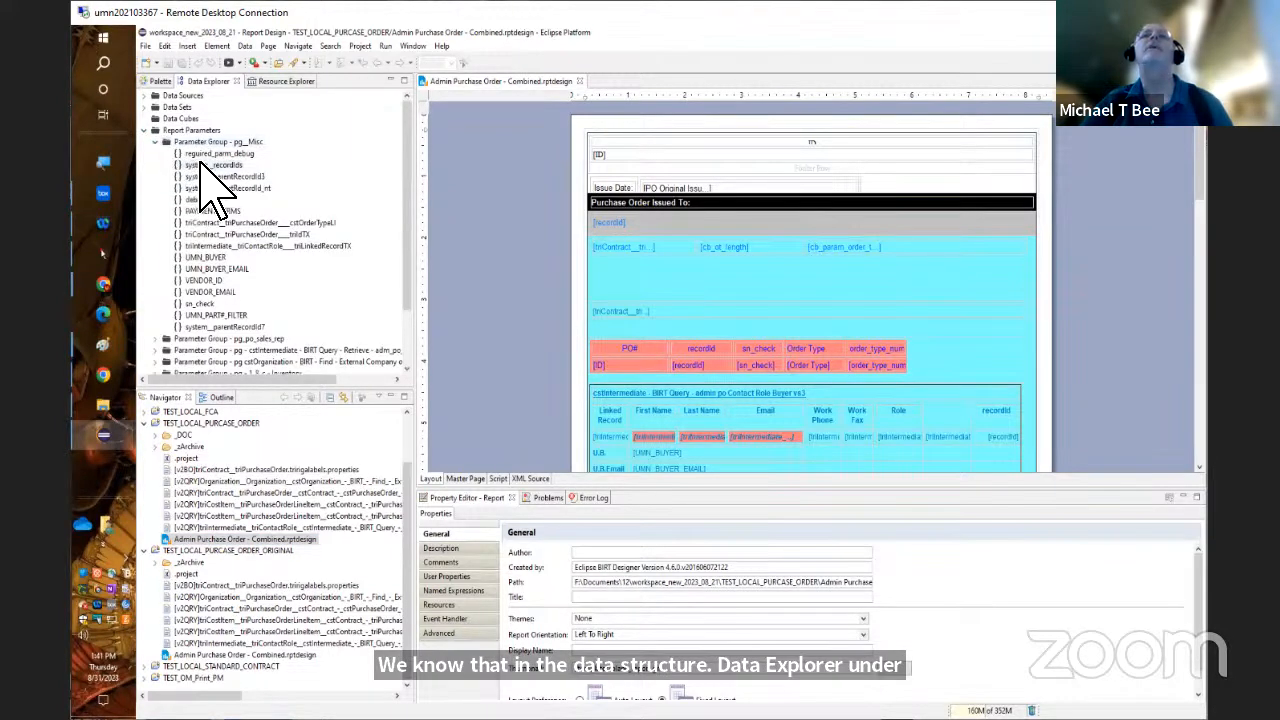
pyautogui.doubleClick(201, 164)
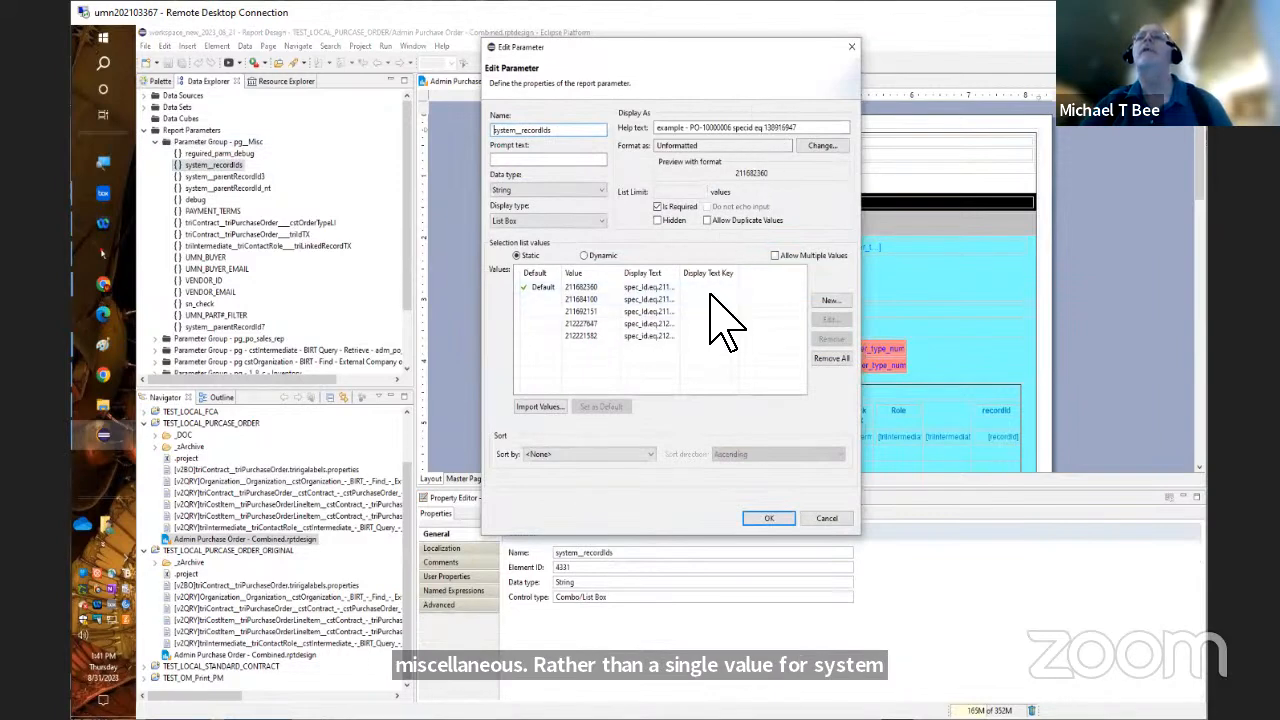
pyautogui.doubleClick(680, 273)
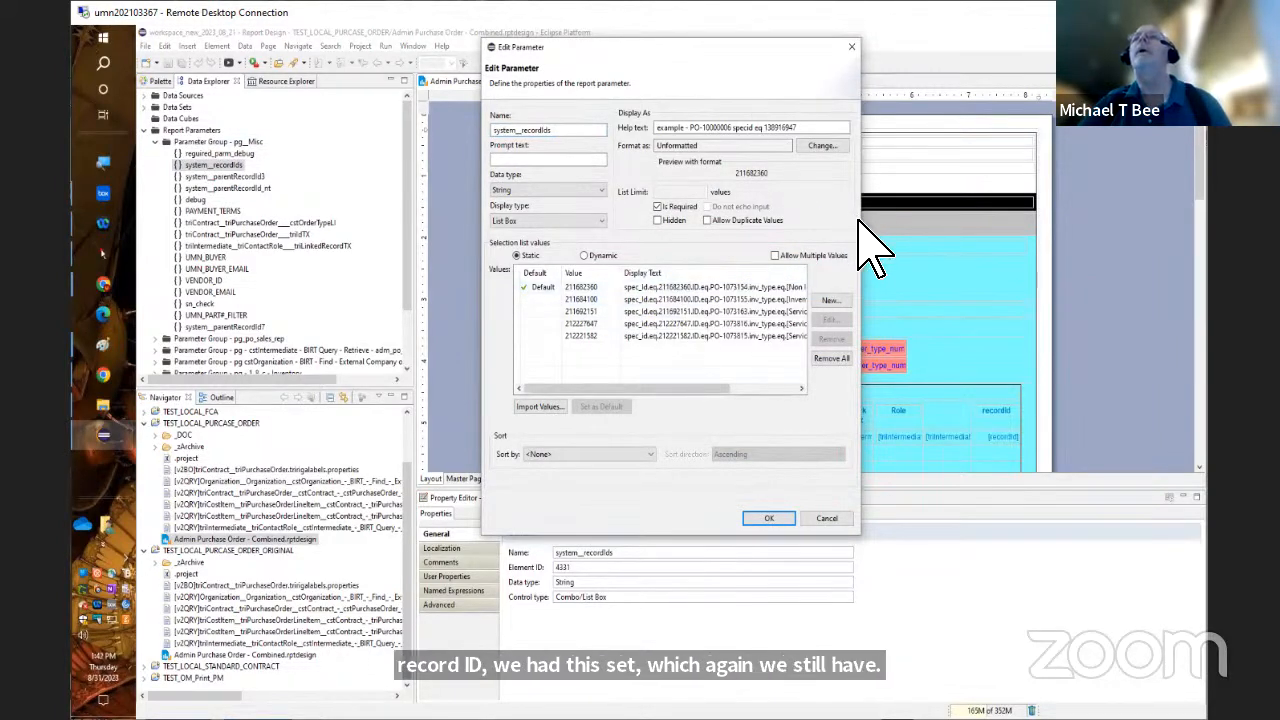
pyautogui.moveTo(863, 223); pyautogui.dragTo(1068, 268)
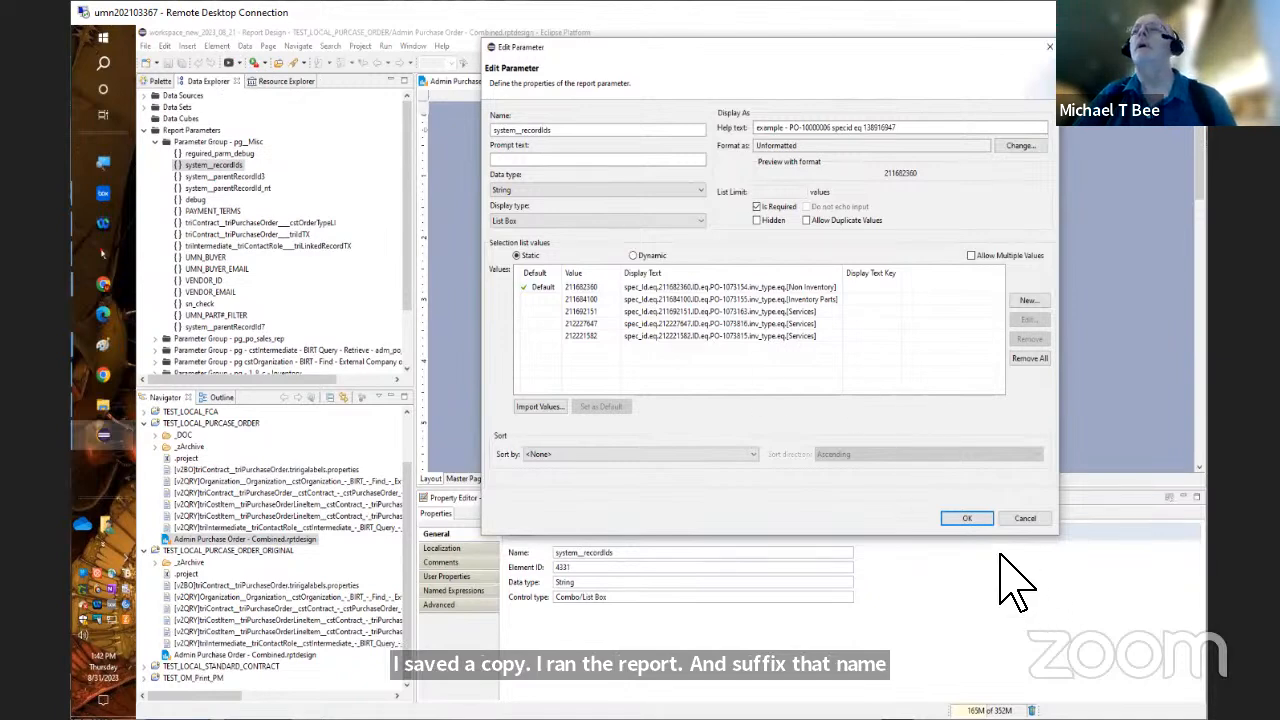
pyautogui.click(966, 518)
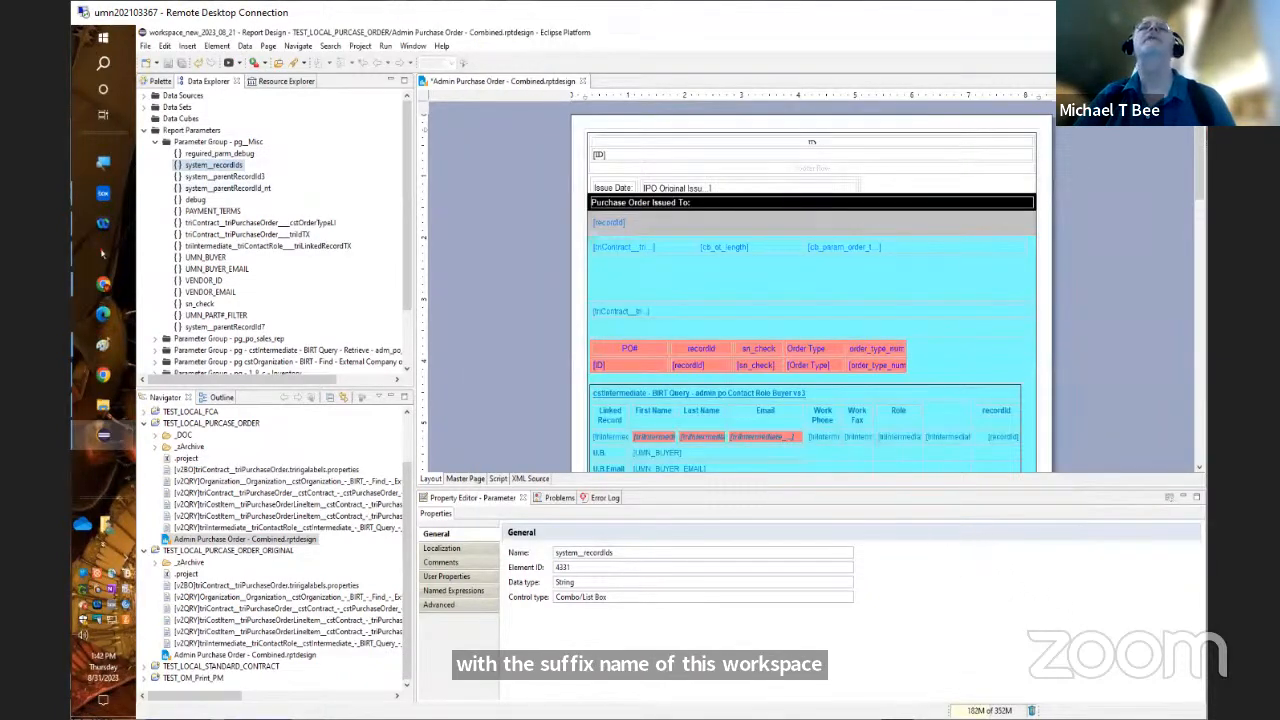
# Exit Eclipse with the changes to Admin Purchase Order - Combined.rptdesign saved, and launch Eclipse again
pyautogui.click(145, 47)
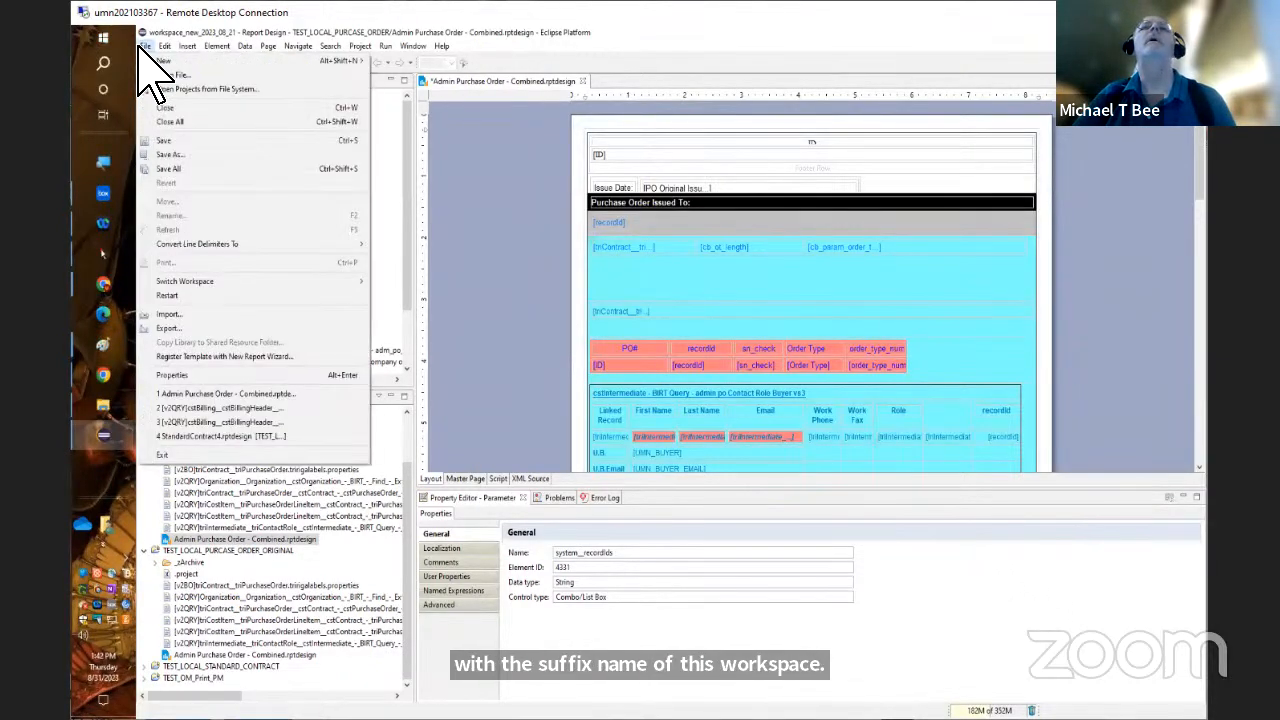
pyautogui.click(221, 455)
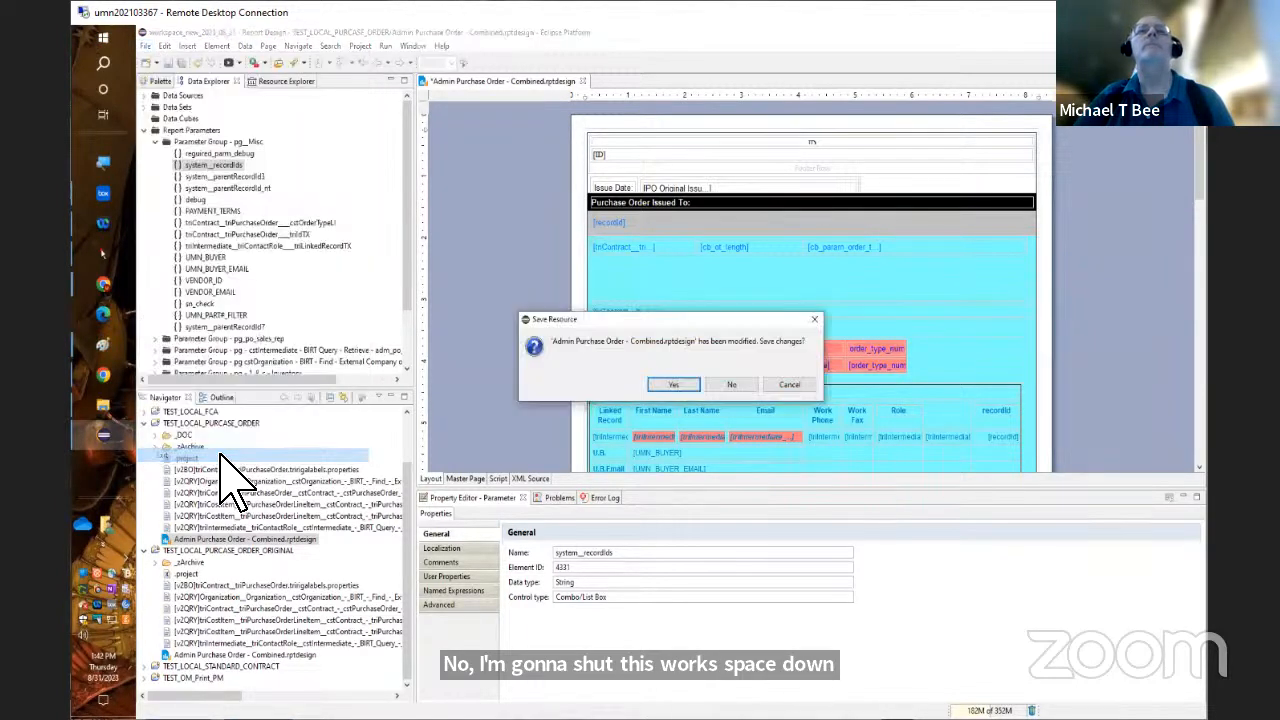
pyautogui.click(674, 385)
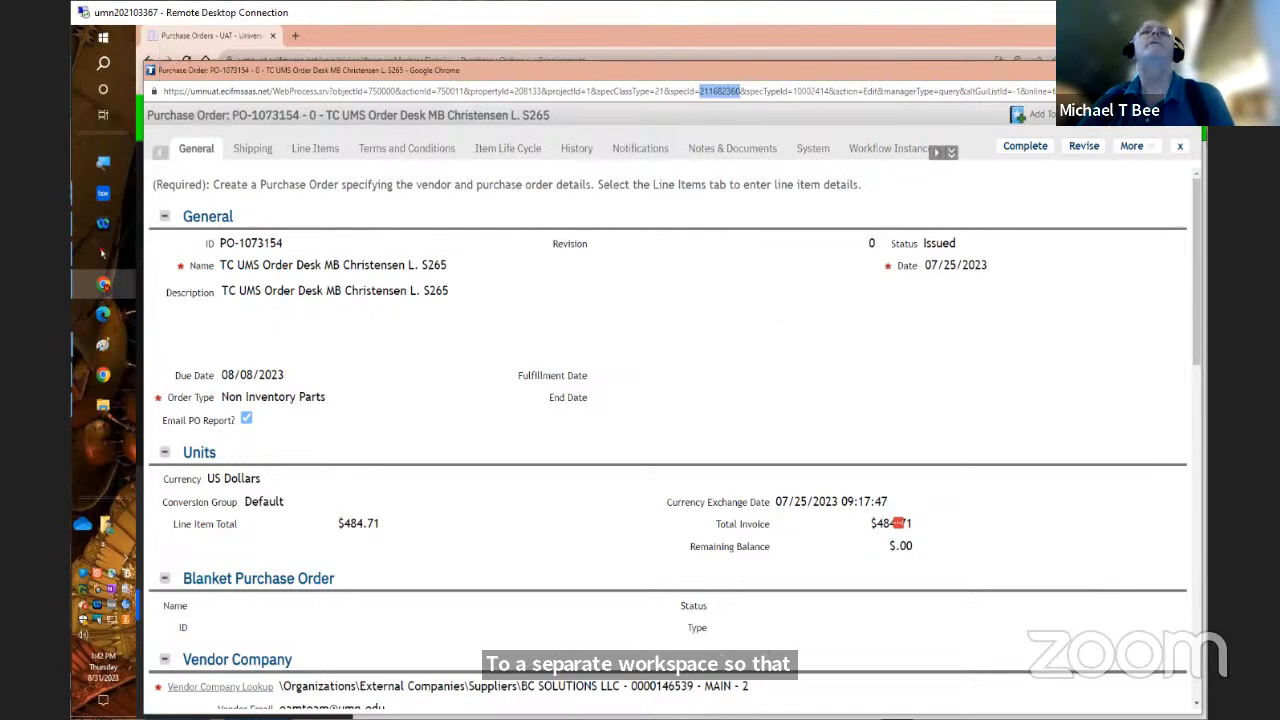
pyautogui.click(101, 38)
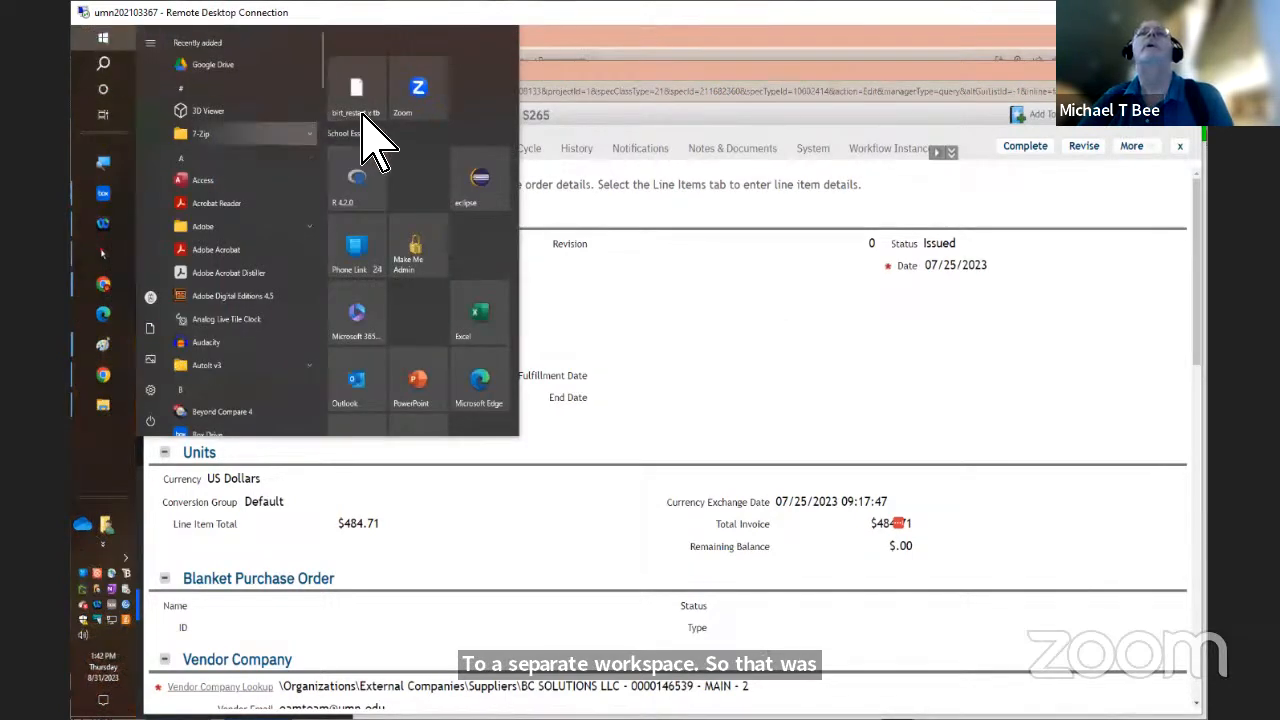
pyautogui.click(493, 180)
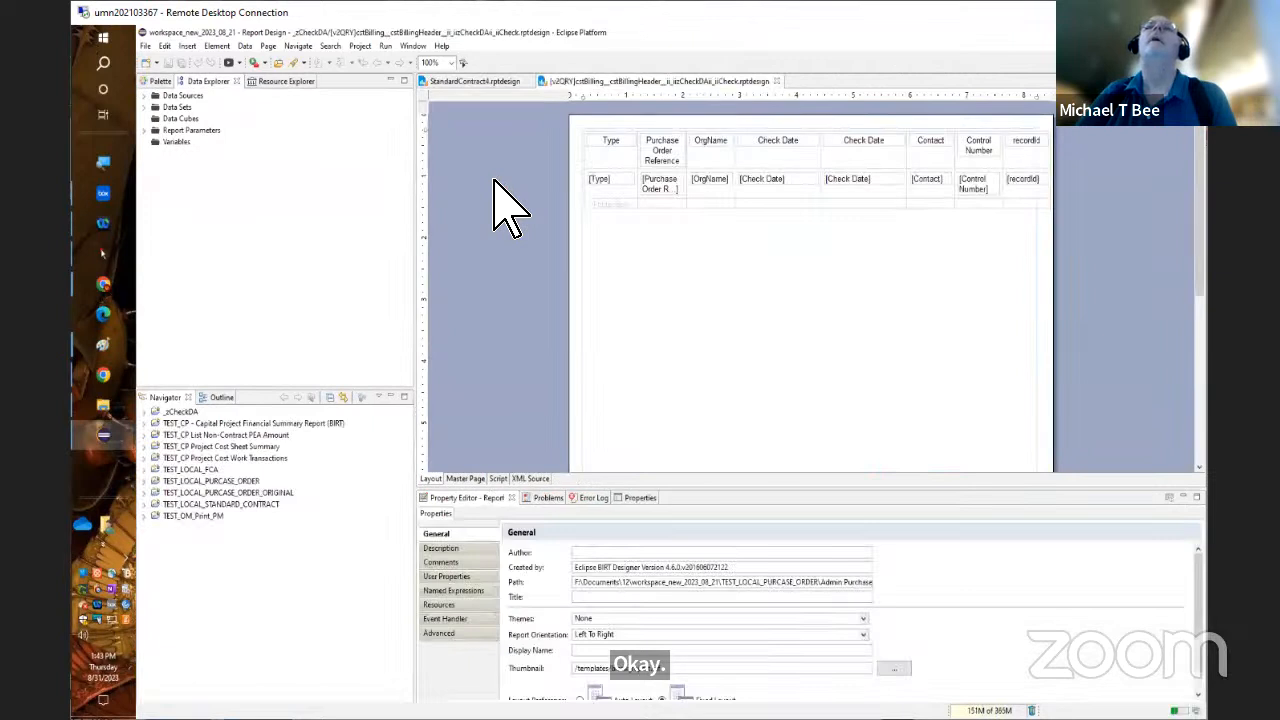
# Review the IBM TRIRIGA BIRT connection preferences and the Report Design and Data Set Editor preferences
pyautogui.click(411, 46)
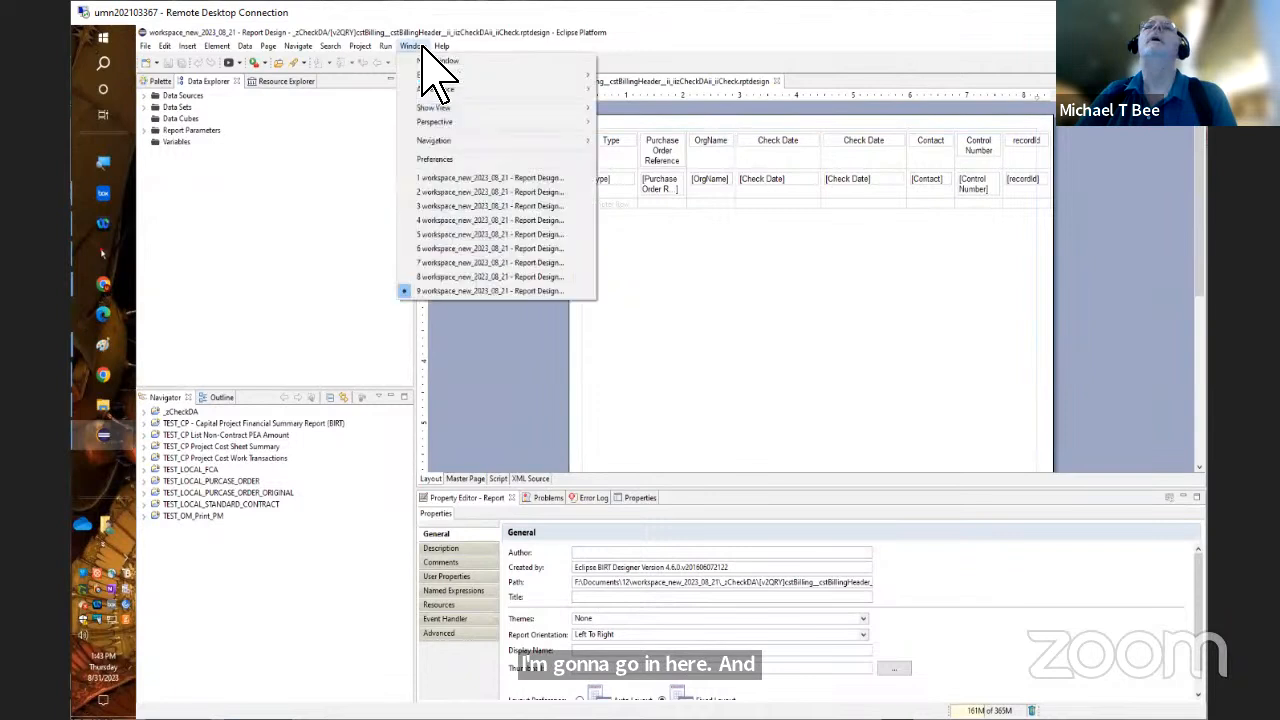
pyautogui.click(440, 160)
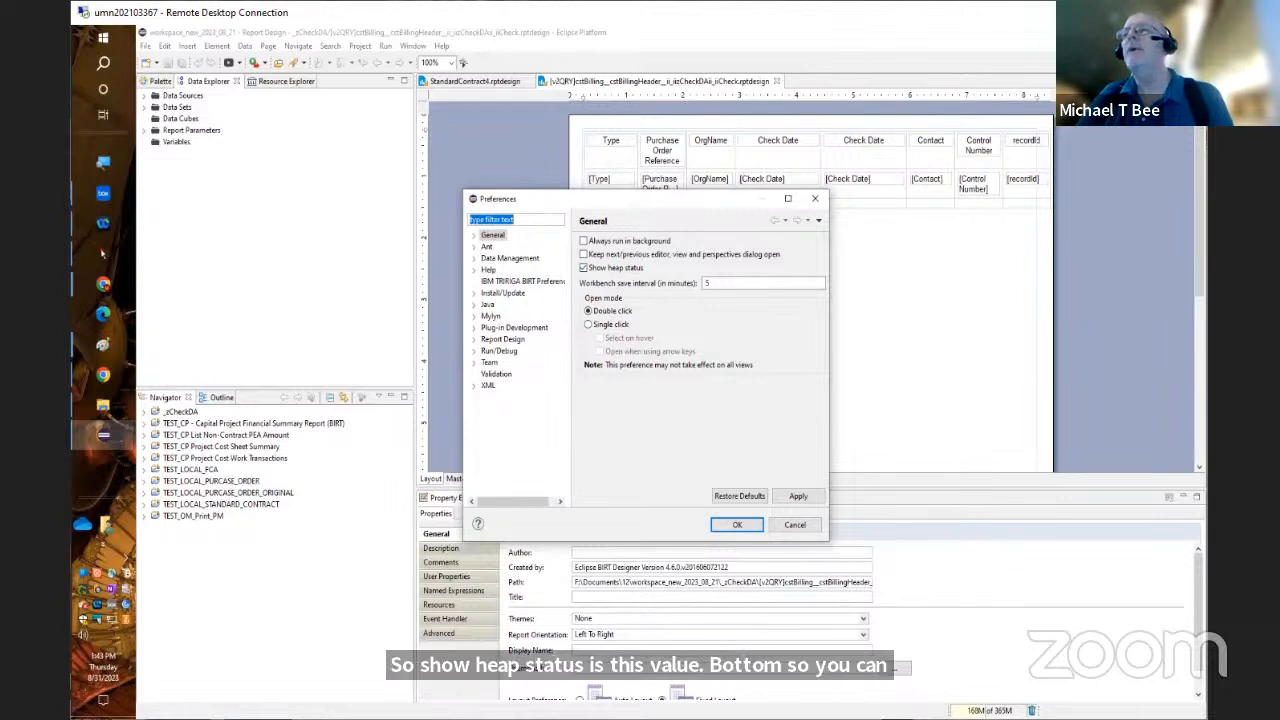
pyautogui.click(512, 283)
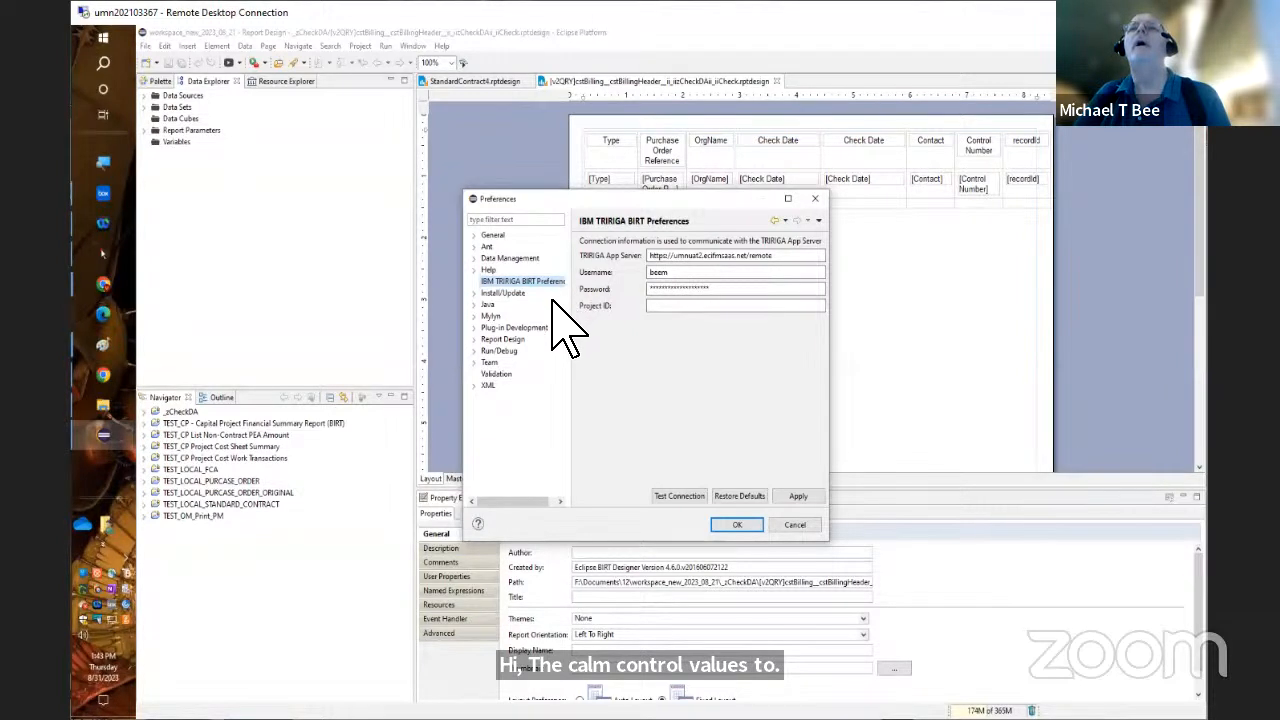
pyautogui.click(475, 340)
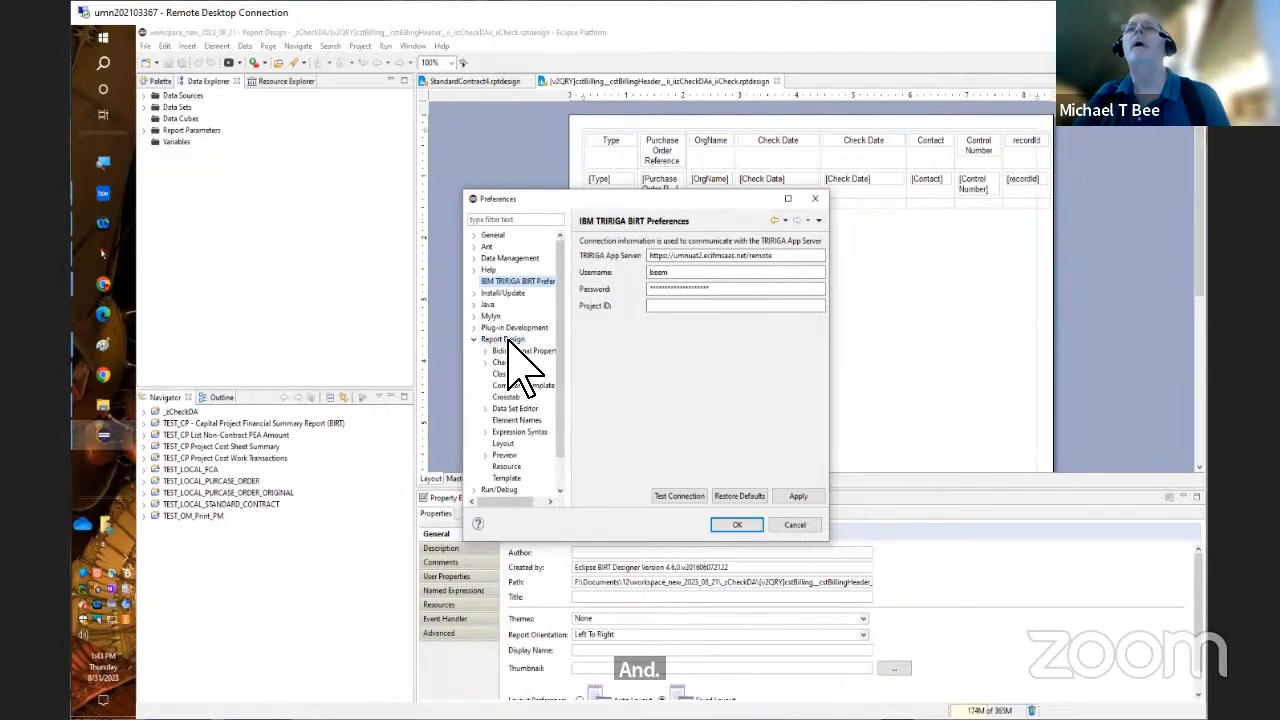
pyautogui.click(508, 340)
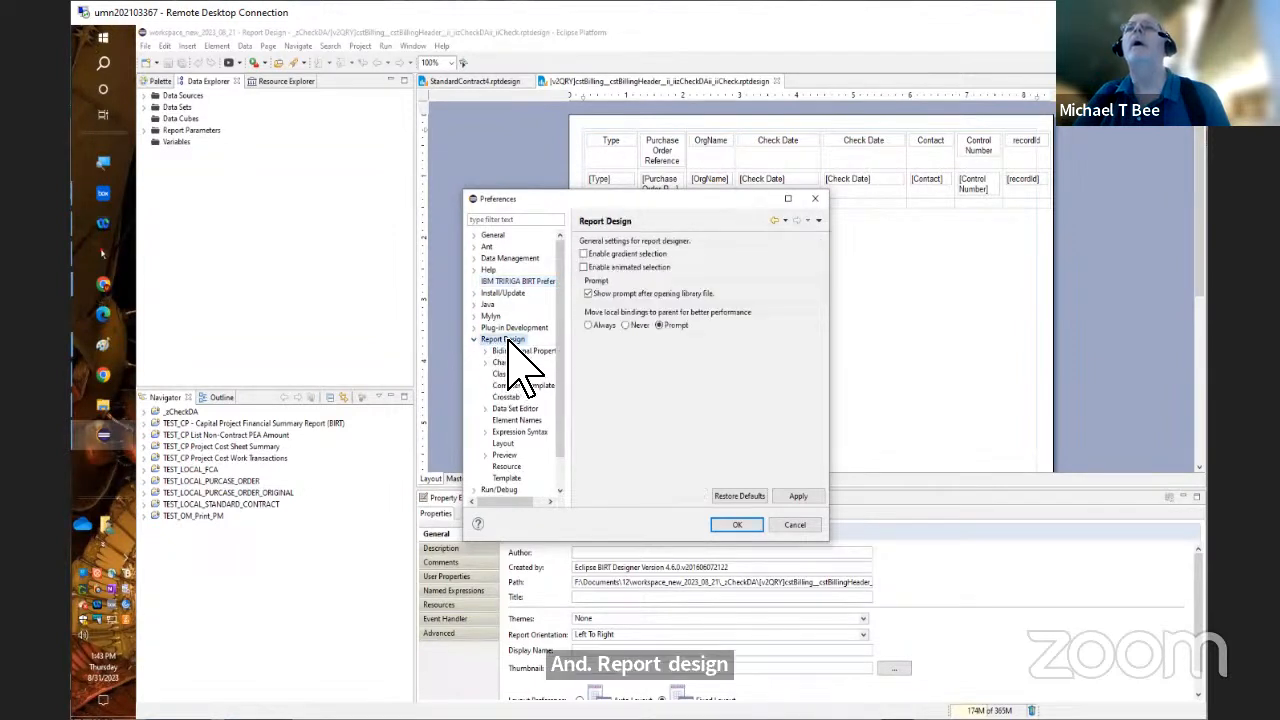
pyautogui.click(516, 408)
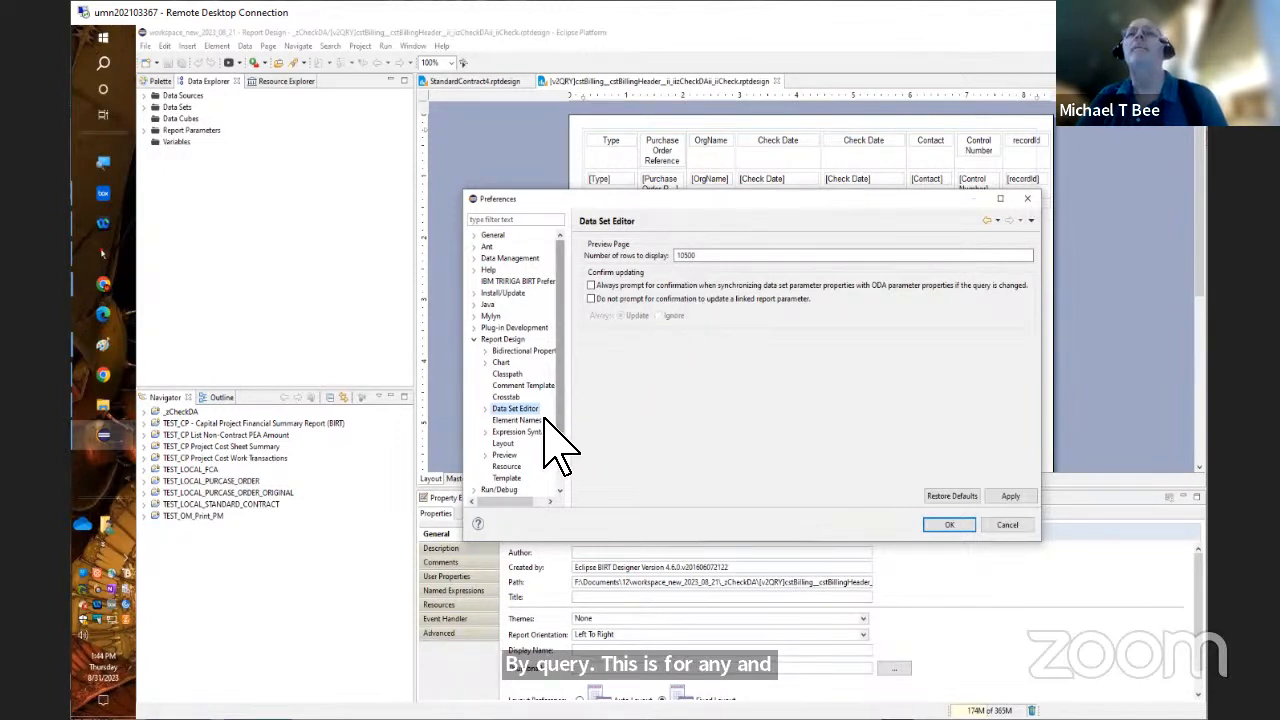
pyautogui.click(485, 409)
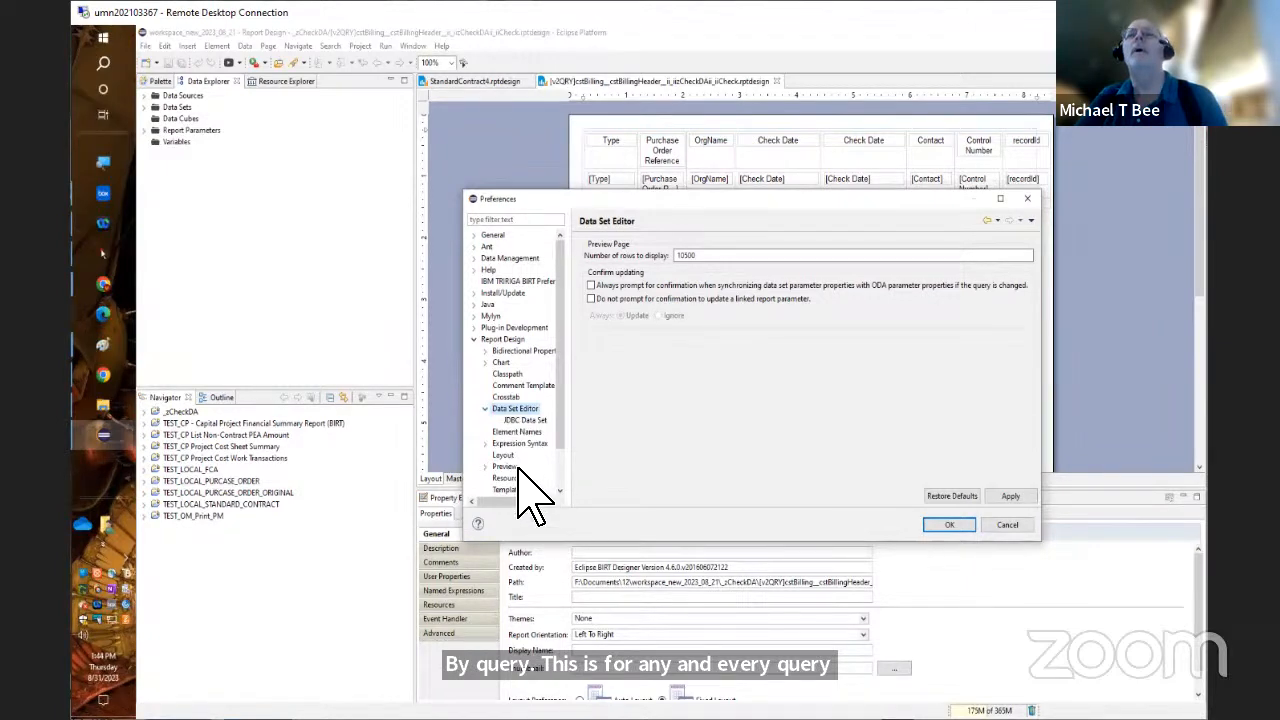
# Review the report Preview and Web Browser preferences, and close the preferences without saving
pyautogui.click(510, 467)
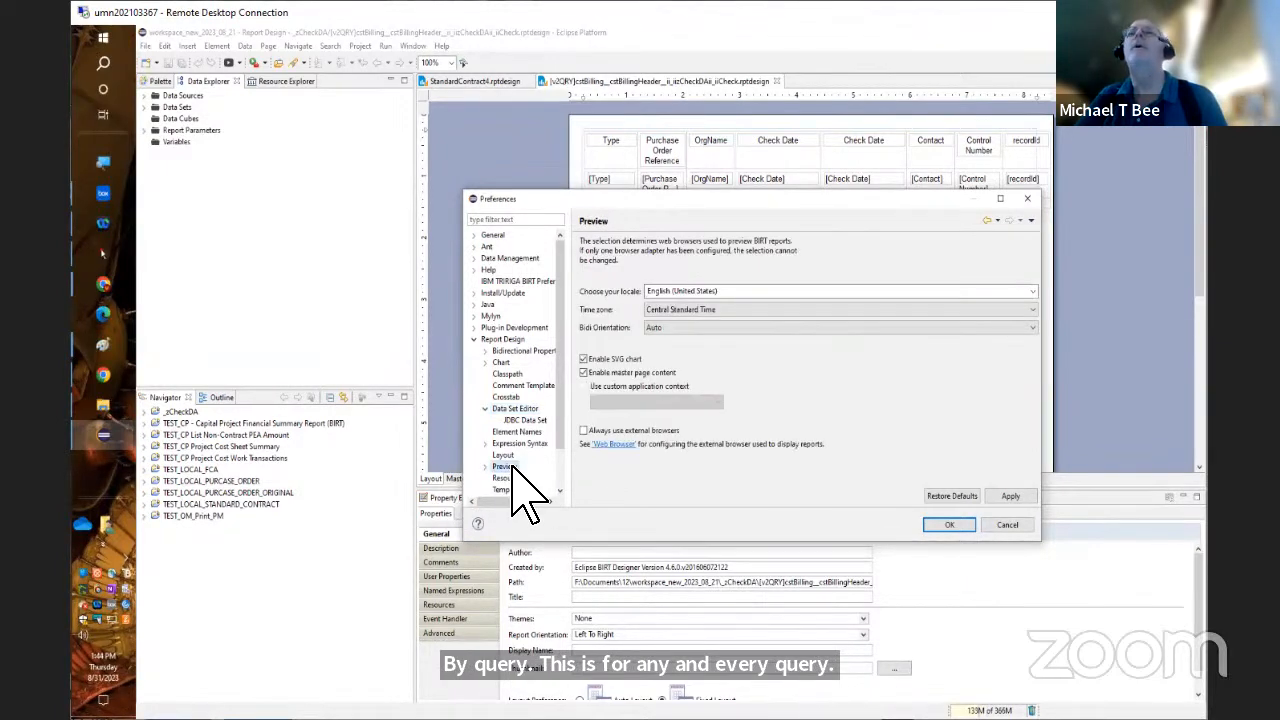
pyautogui.click(607, 446)
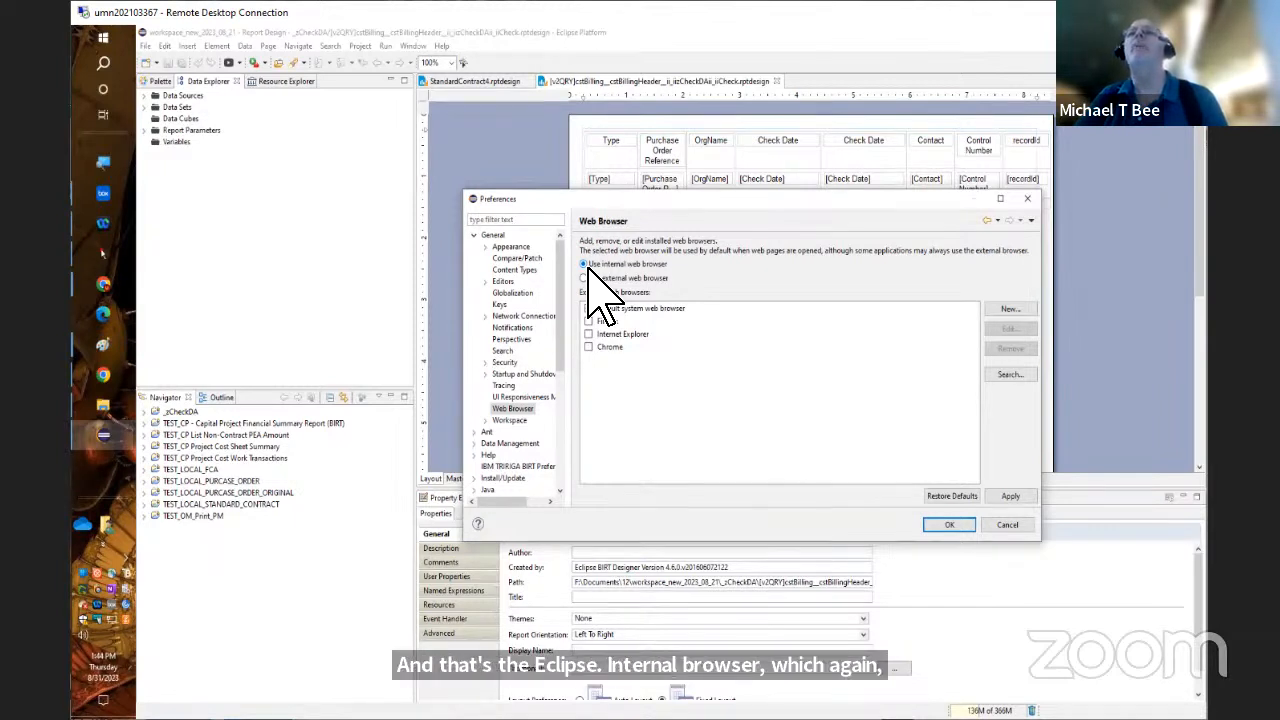
pyautogui.click(1005, 526)
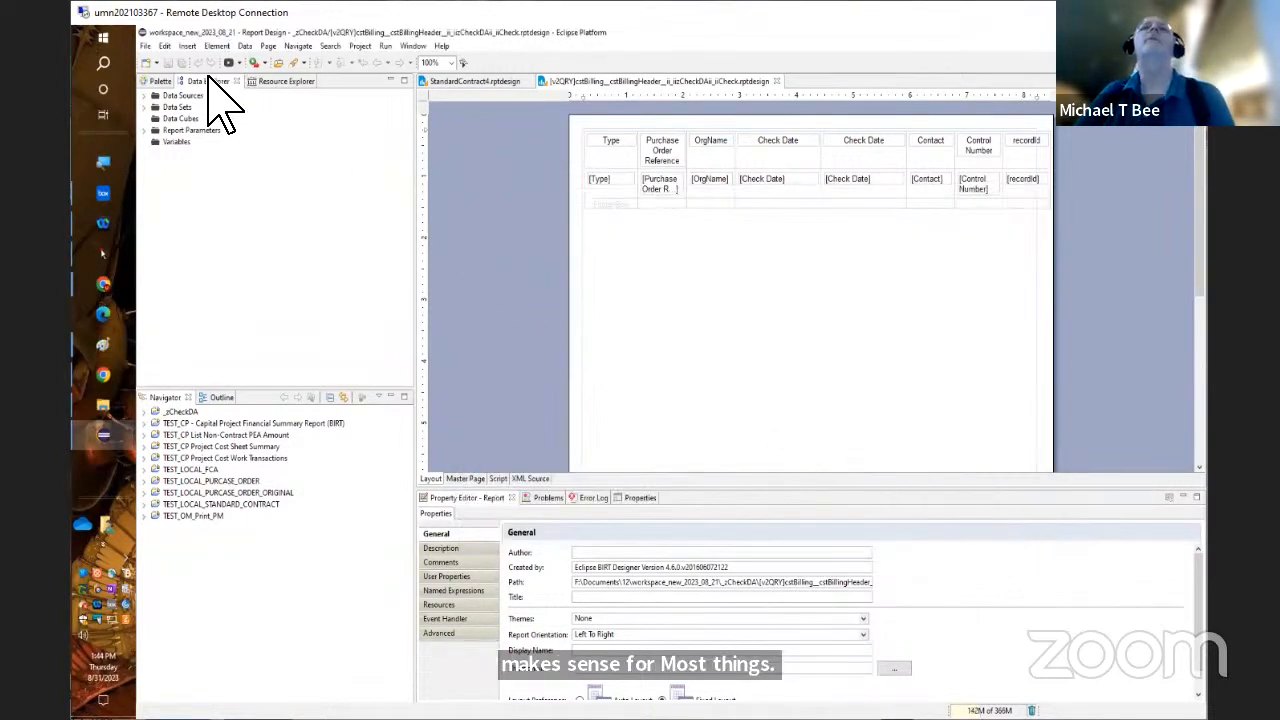
# Check the recent workspaces and copy settings in the workspace switcher, and confirm F:\Documents\12\workspace_new_2023_08_21 as the workspace
pyautogui.click(146, 47)
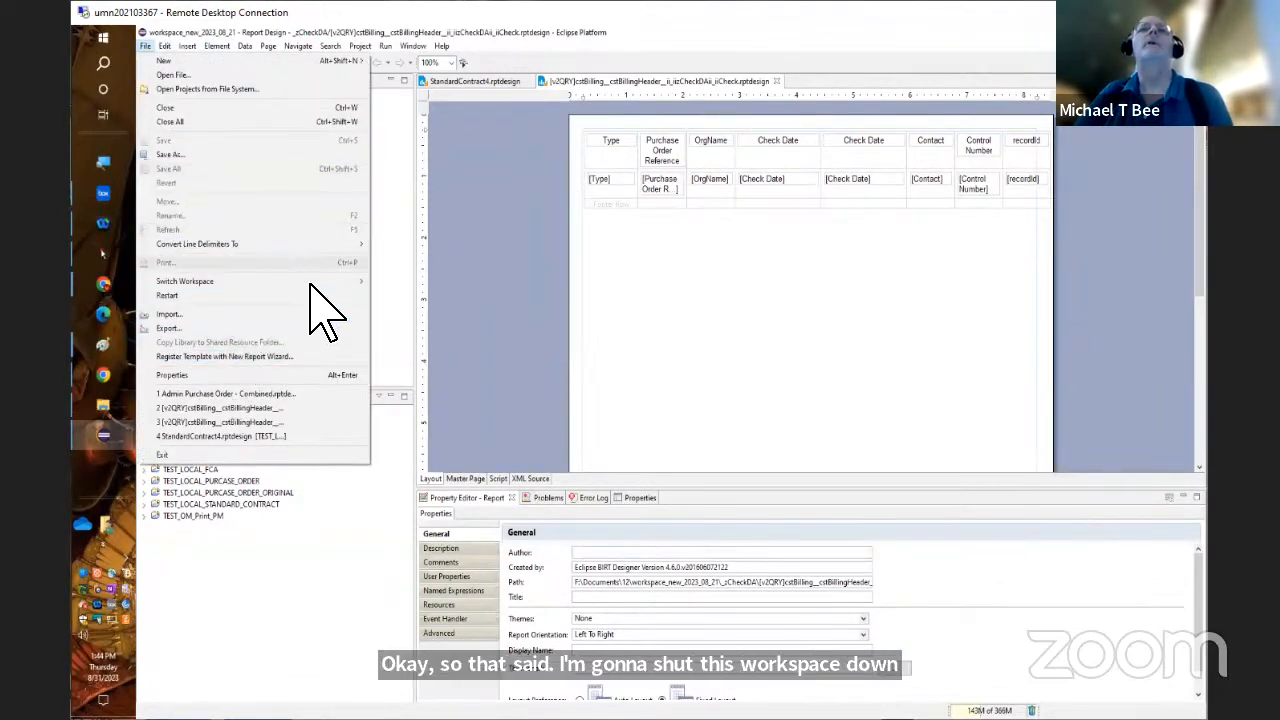
pyautogui.moveTo(343, 300)
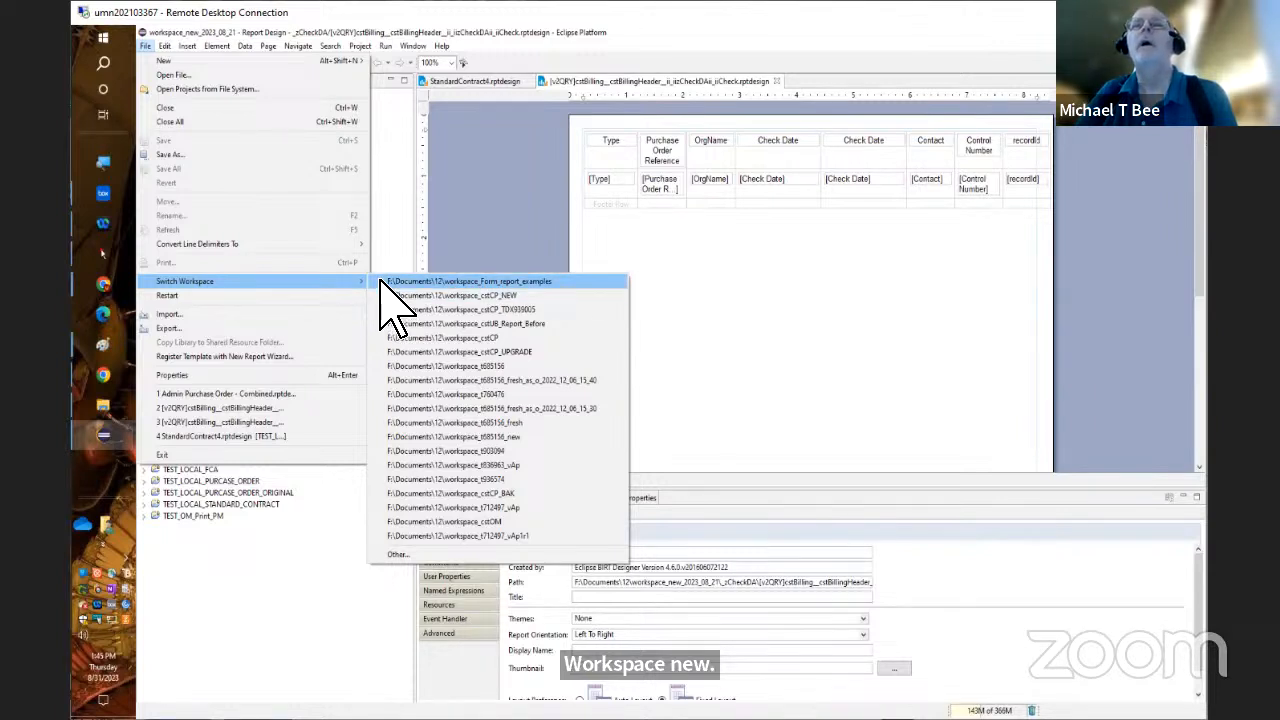
pyautogui.click(420, 555)
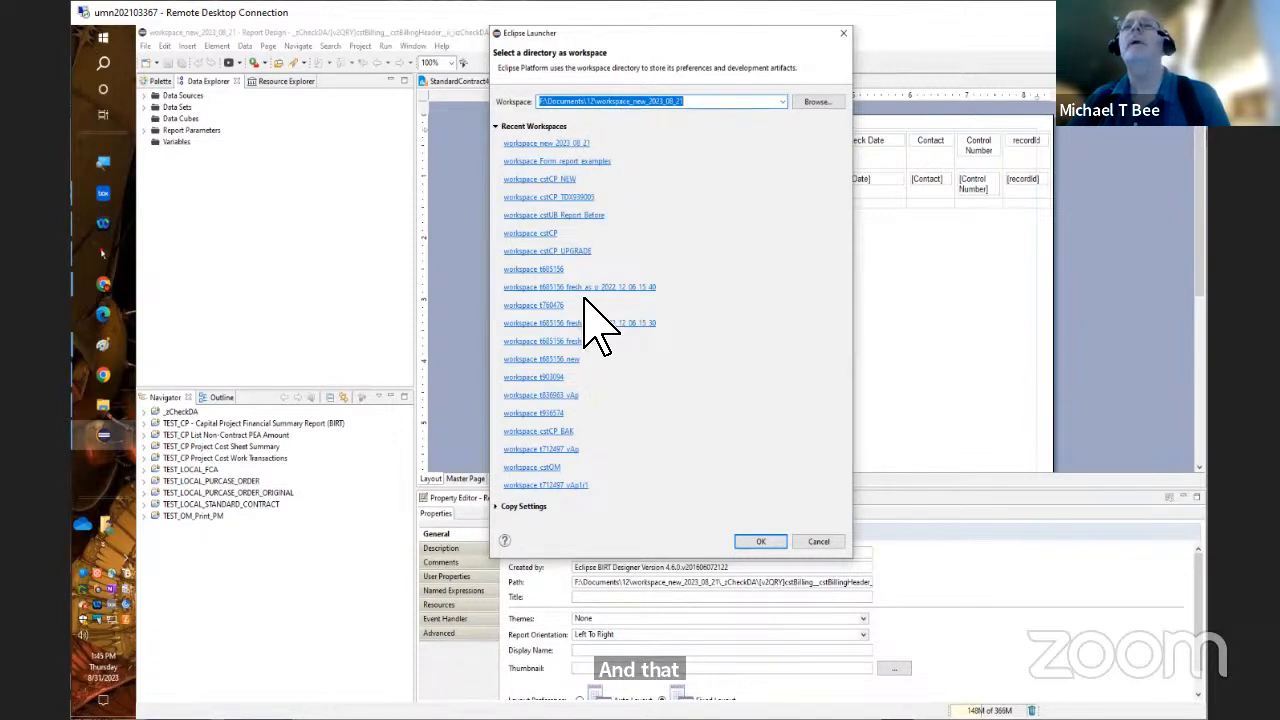
pyautogui.click(505, 507)
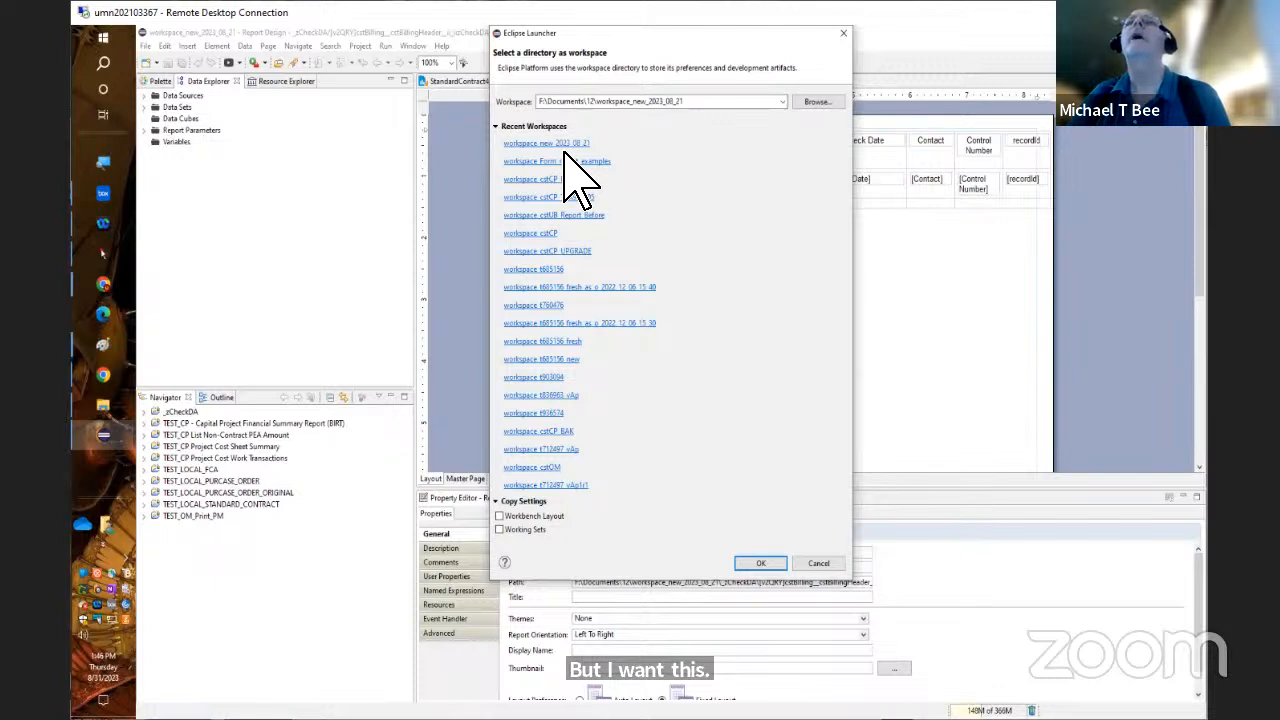
pyautogui.click(760, 563)
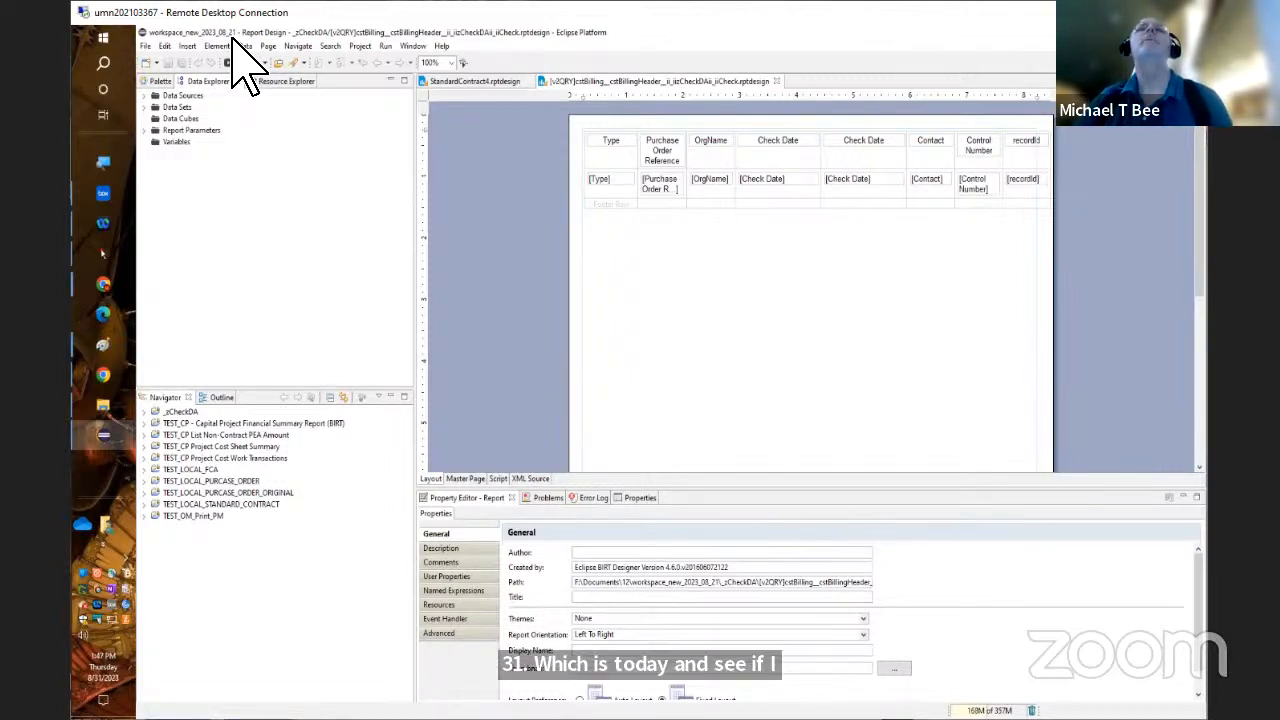
# Exit Eclipse and open a File Explorer window
pyautogui.click(143, 46)
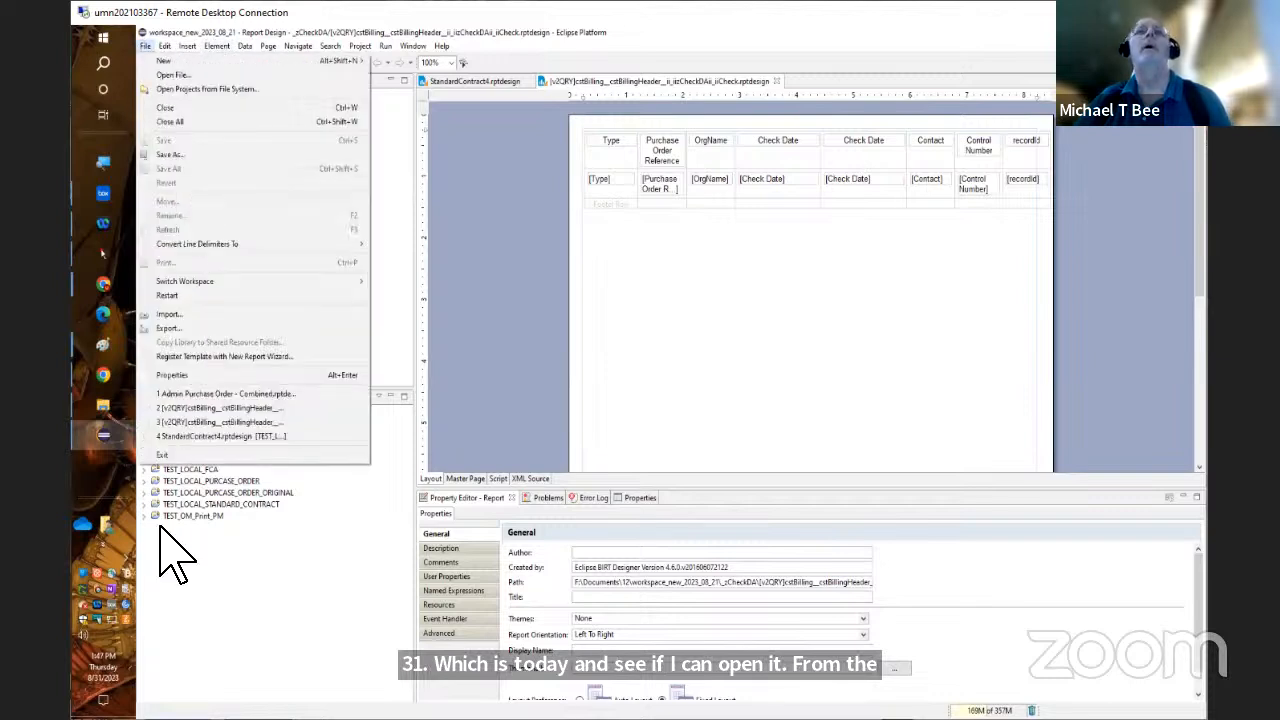
pyautogui.click(176, 455)
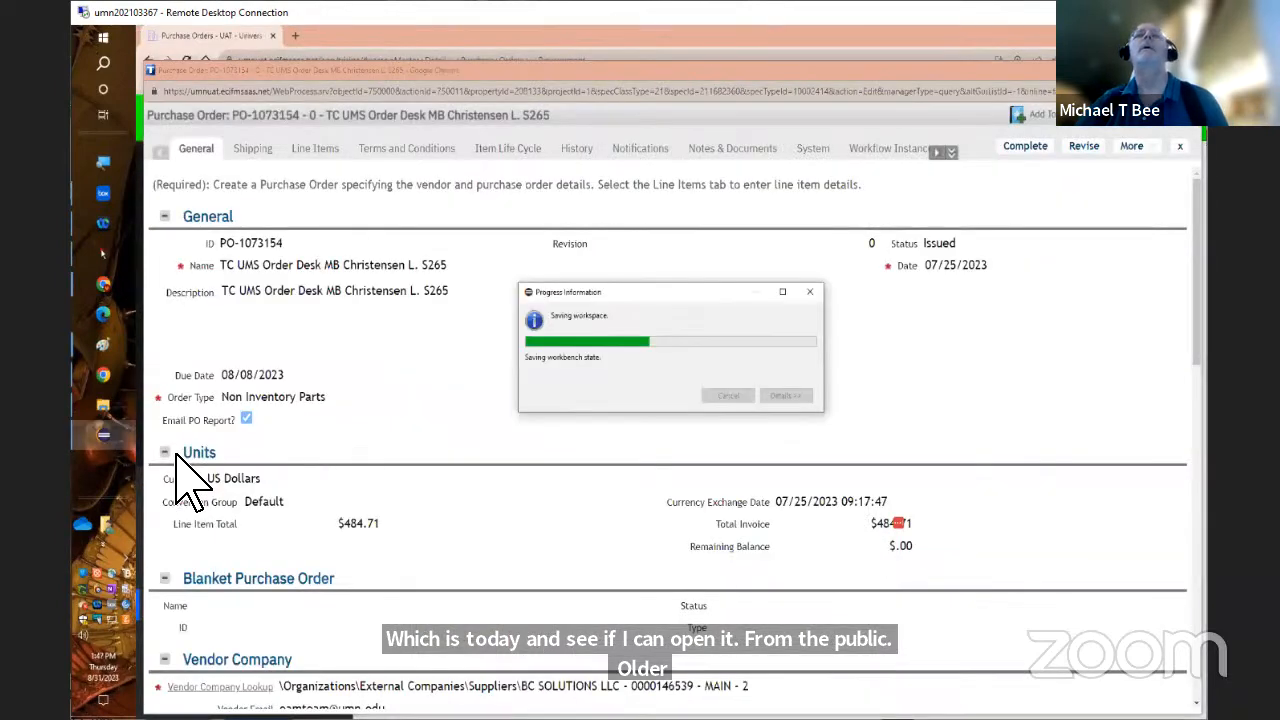
pyautogui.rightClick(110, 37)
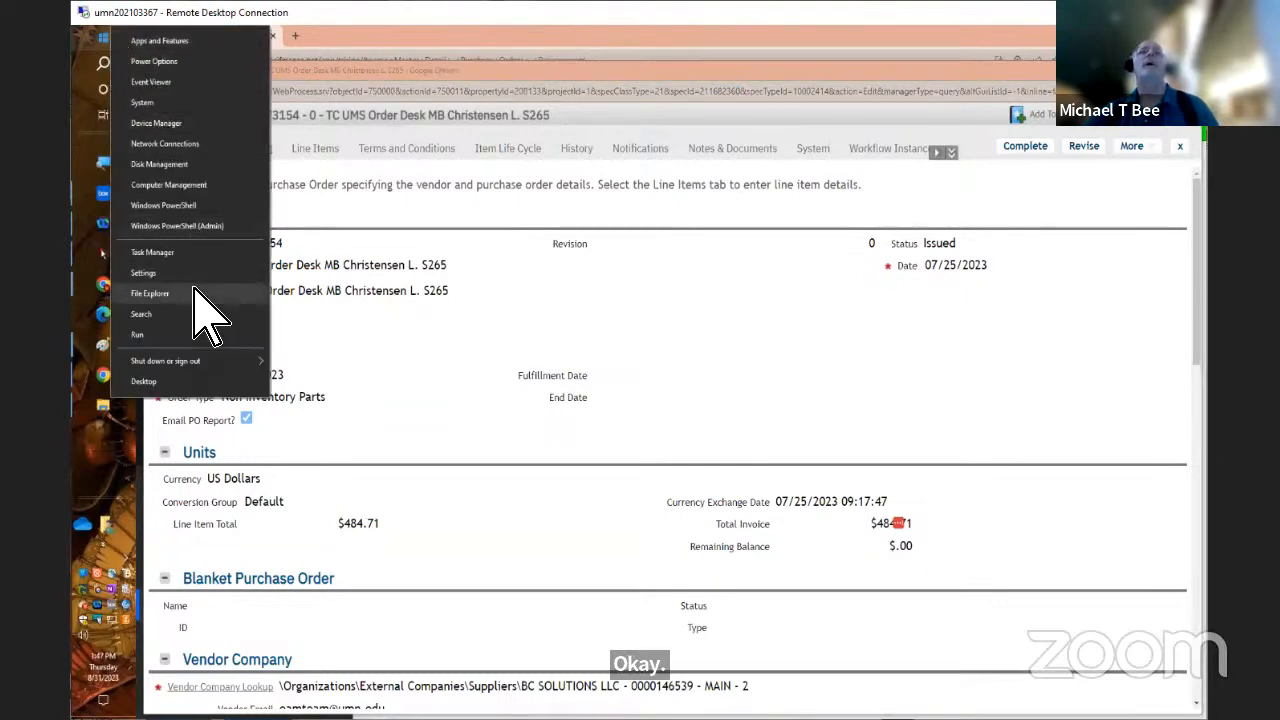
pyautogui.click(150, 293)
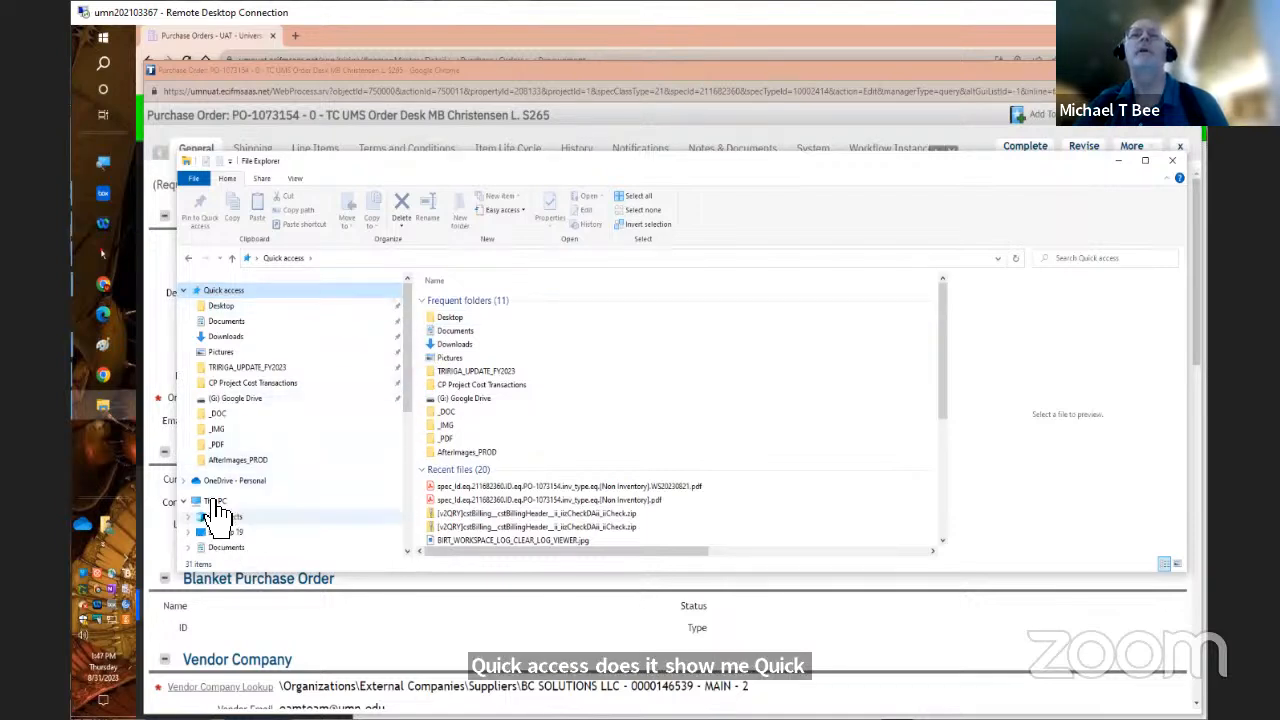
# Browse to the Documents folder on the F: Home Drive and look for the workspace folder
pyautogui.click(212, 500)
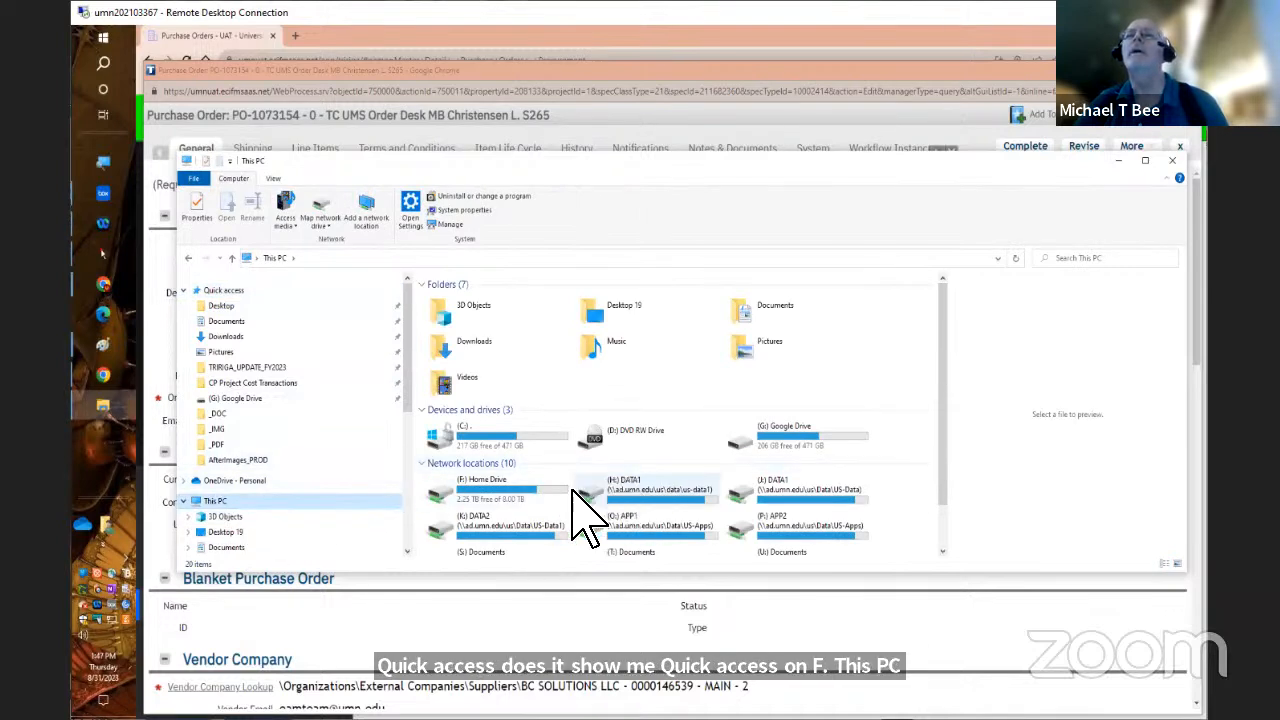
pyautogui.click(526, 487)
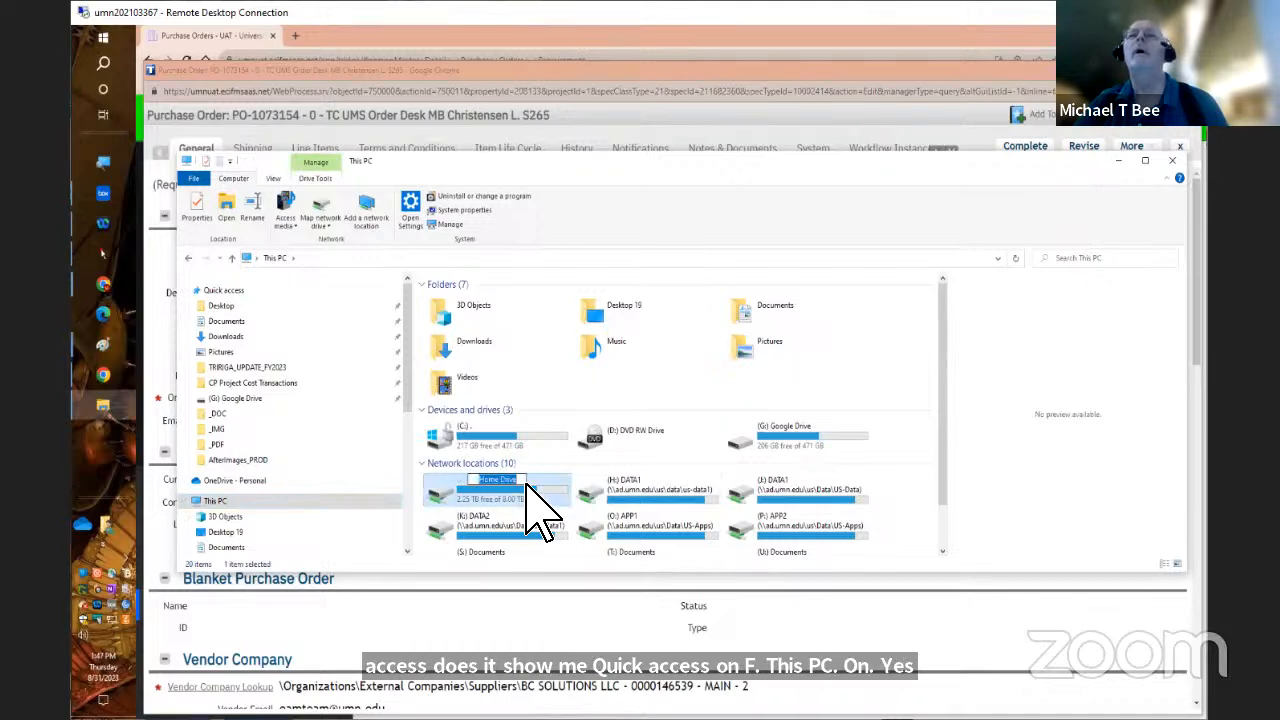
pyautogui.doubleClick(462, 500)
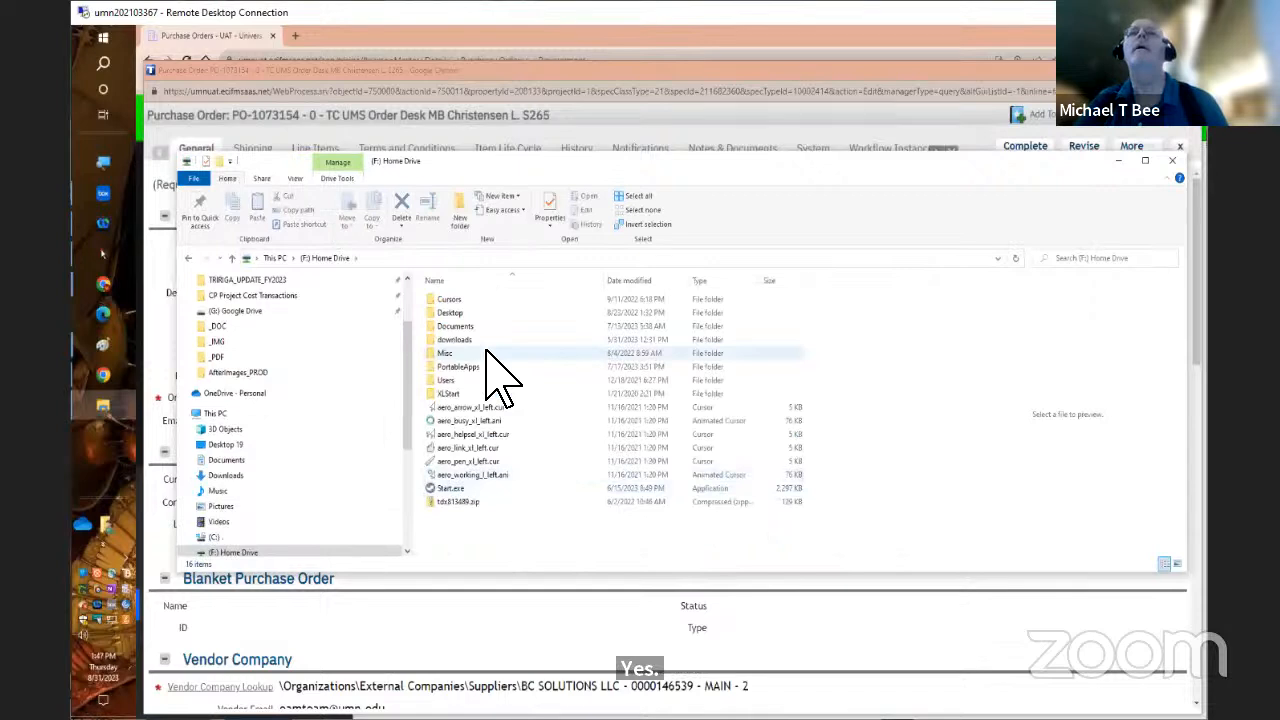
pyautogui.doubleClick(470, 325)
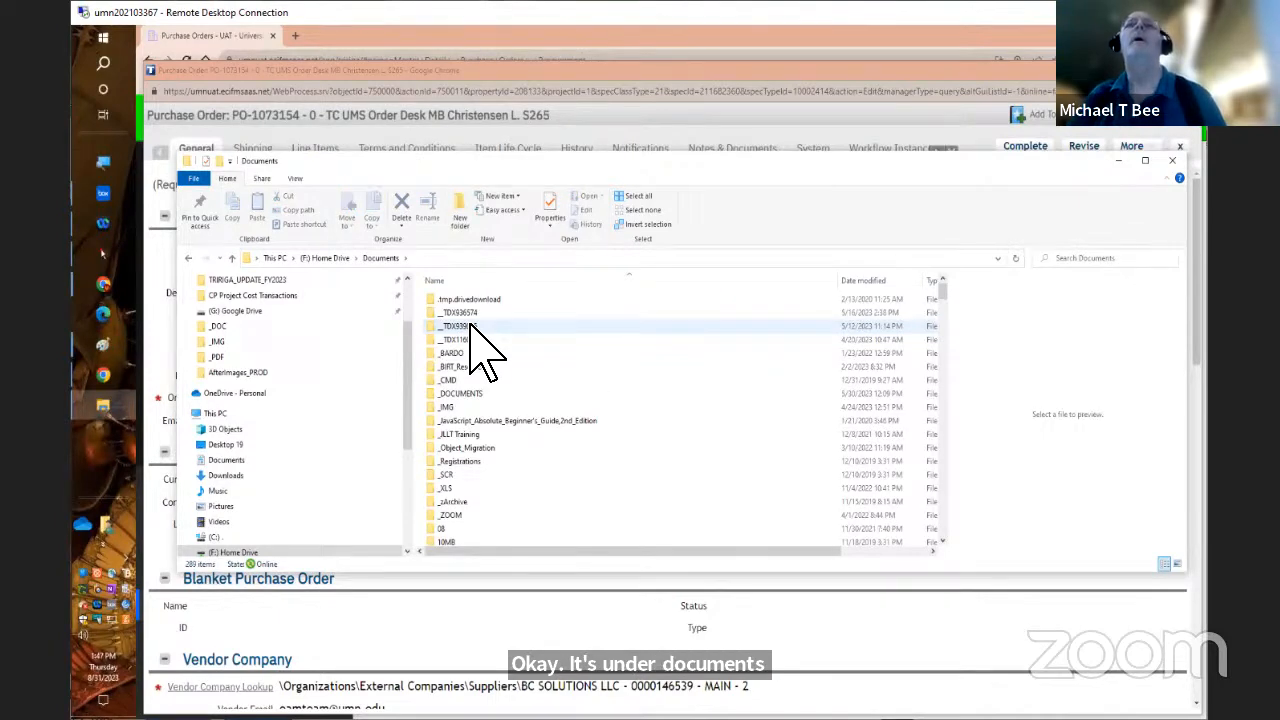
pyautogui.moveTo(942, 295); pyautogui.dragTo(987, 284)
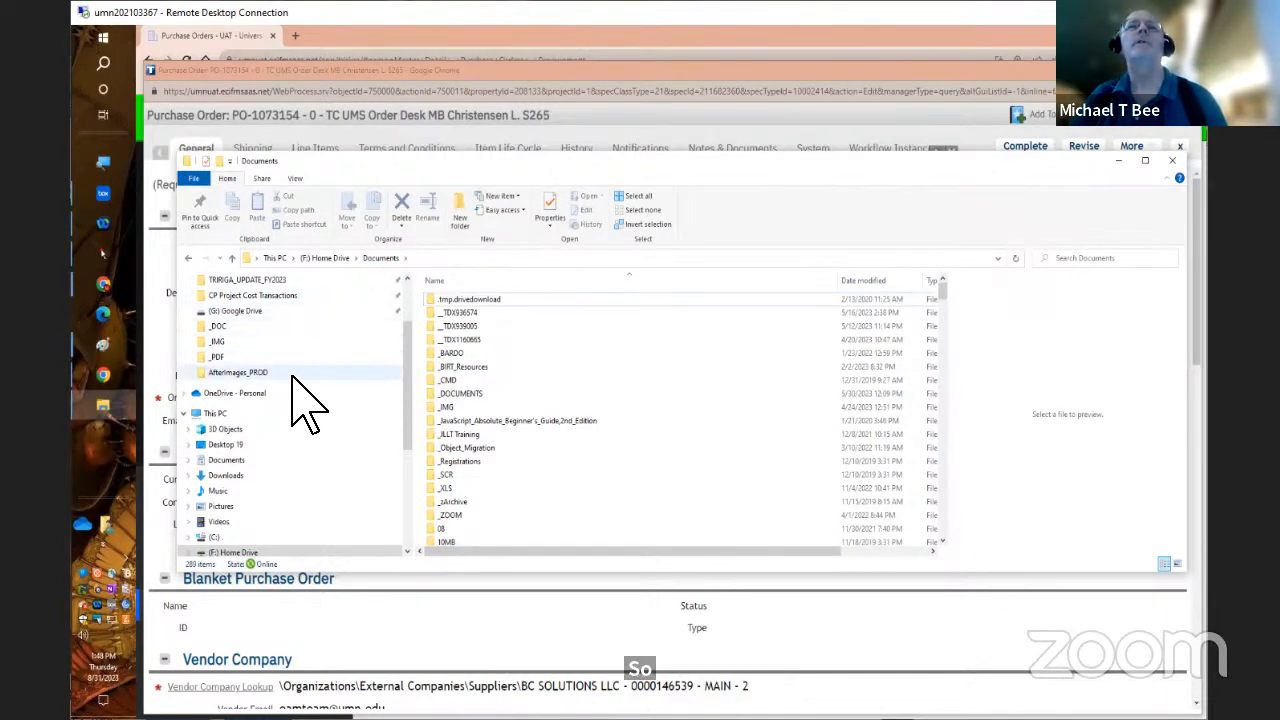
# Look through the frequent folders and recent files in Quick access for the workspace
pyautogui.click(408, 292)
pyautogui.click(266, 292)
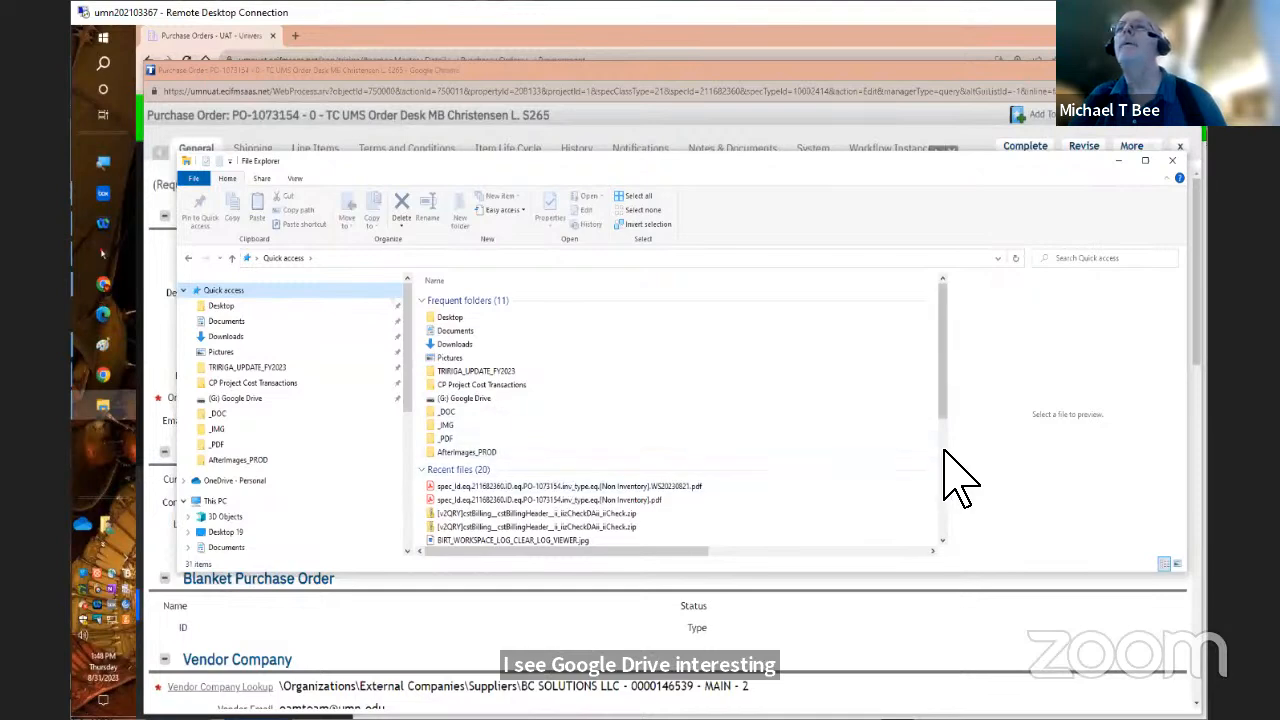
pyautogui.scroll(-5, 946, 455)
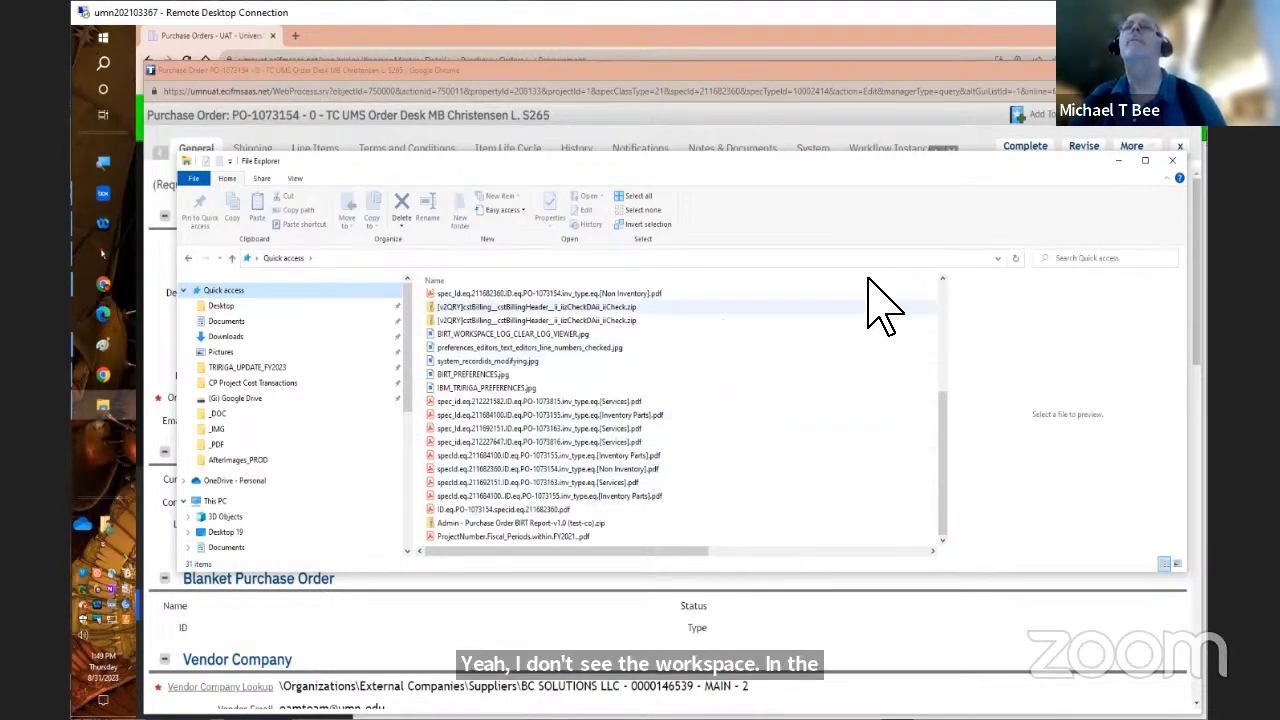
pyautogui.click(941, 279)
pyautogui.click(941, 279)
pyautogui.click(941, 279)
pyautogui.click(941, 279)
pyautogui.click(941, 279)
pyautogui.click(941, 279)
pyautogui.click(941, 279)
pyautogui.click(941, 279)
pyautogui.click(941, 279)
pyautogui.click(941, 279)
pyautogui.click(941, 279)
pyautogui.click(941, 279)
pyautogui.click(941, 279)
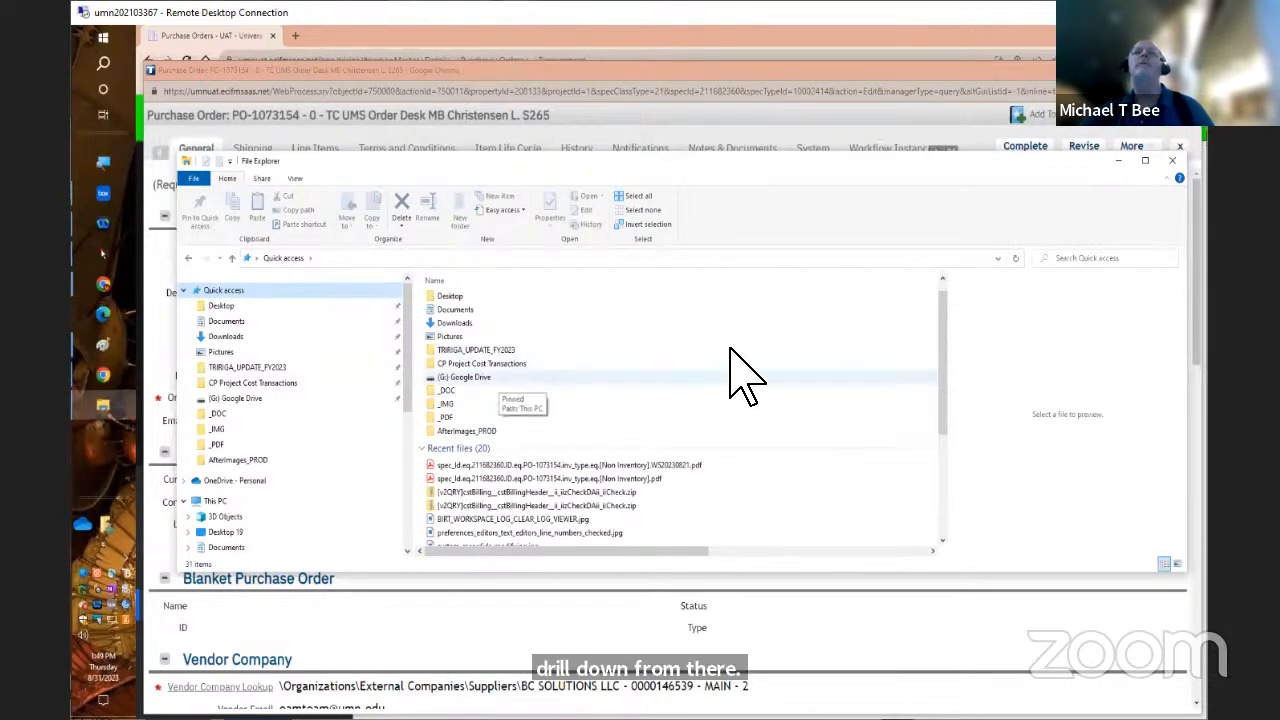
pyautogui.click(942, 278)
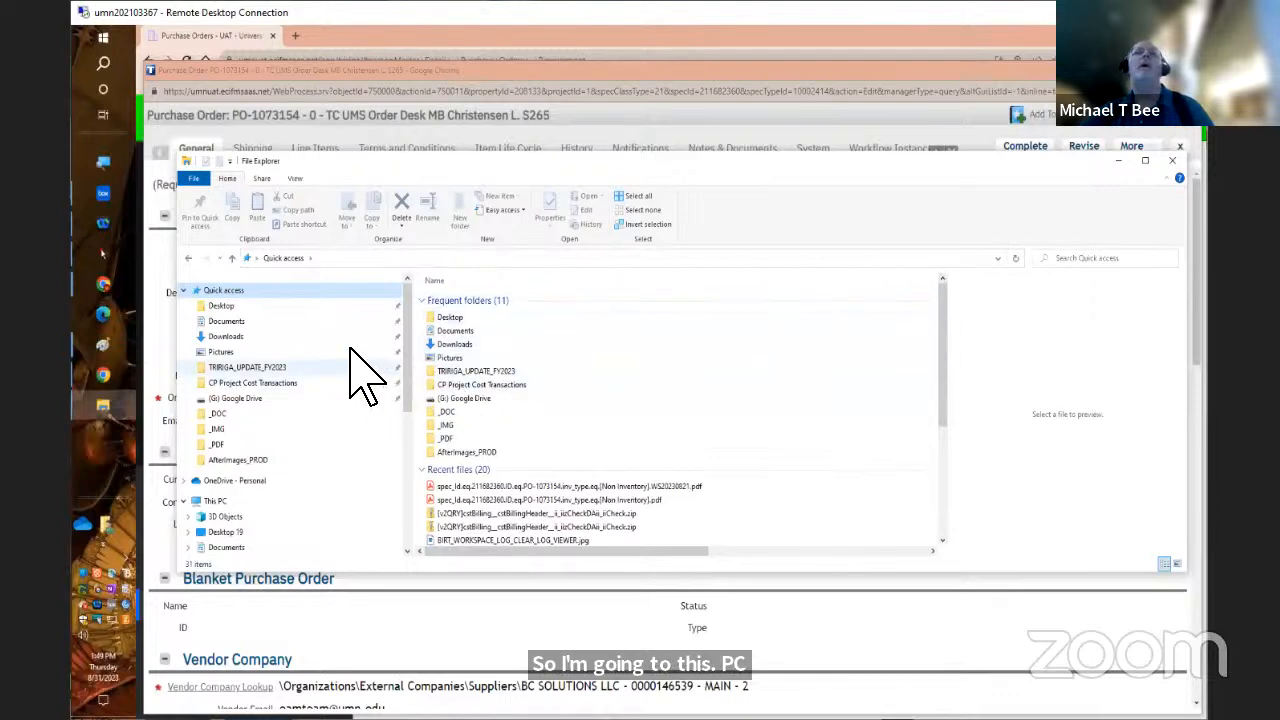
# Check the 12\eclipse folder inside the personal user folder under Users on the F: Home Drive for the workspace
pyautogui.click(238, 502)
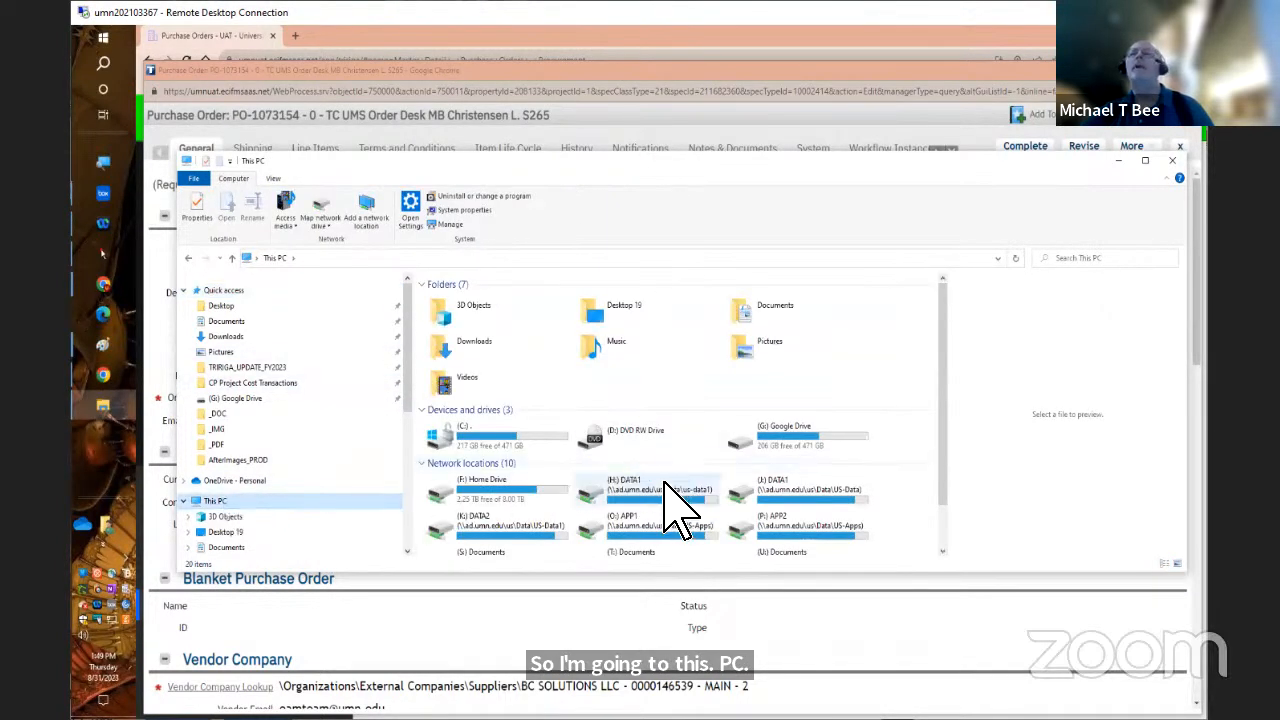
pyautogui.doubleClick(482, 484)
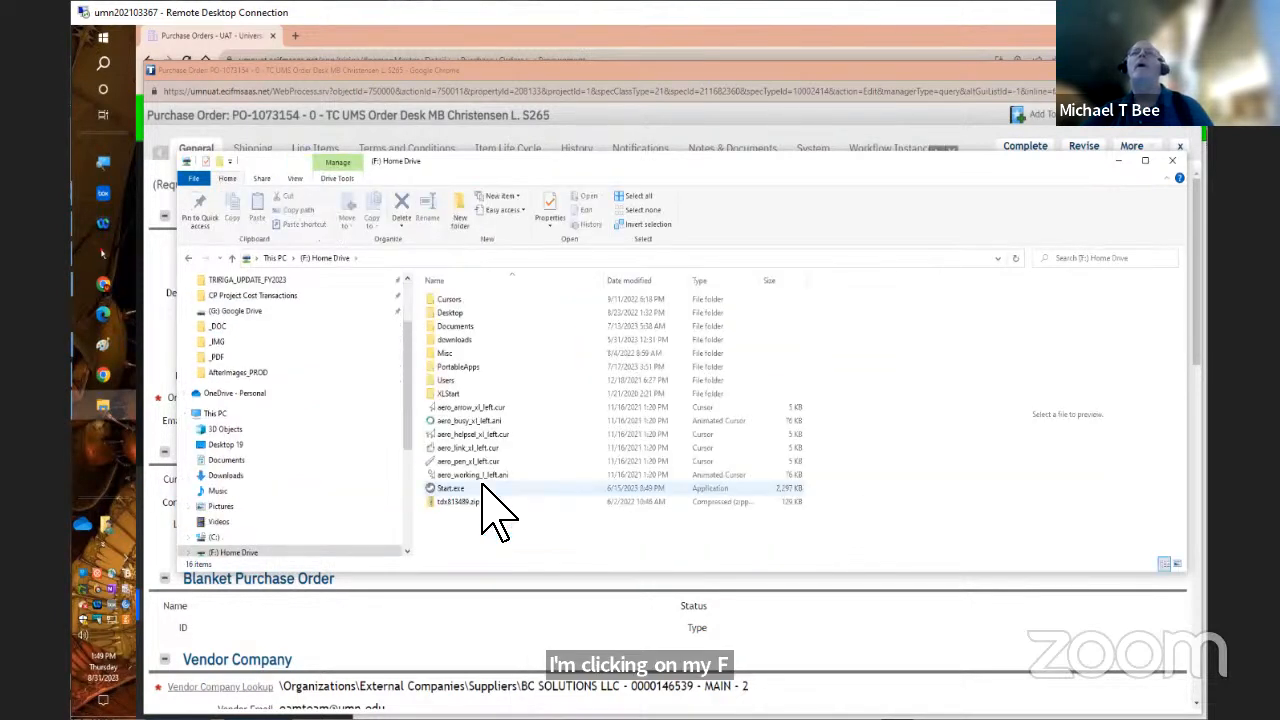
pyautogui.doubleClick(441, 380)
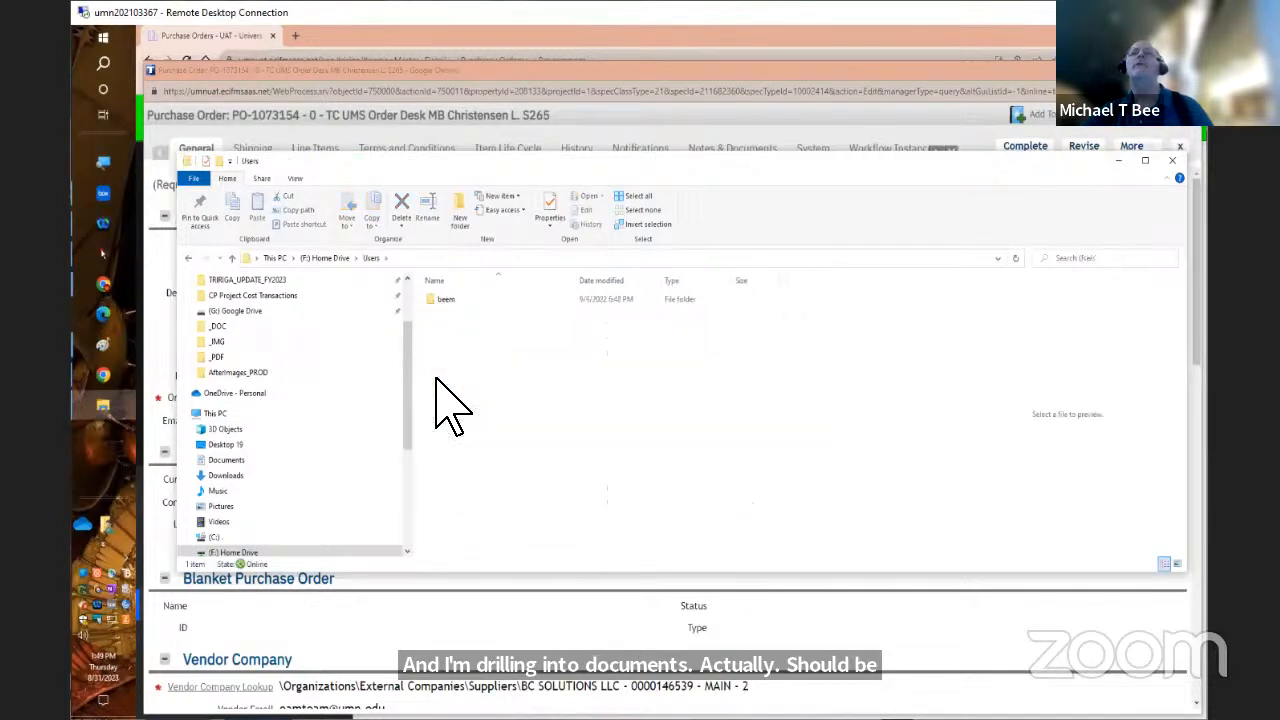
pyautogui.doubleClick(444, 301)
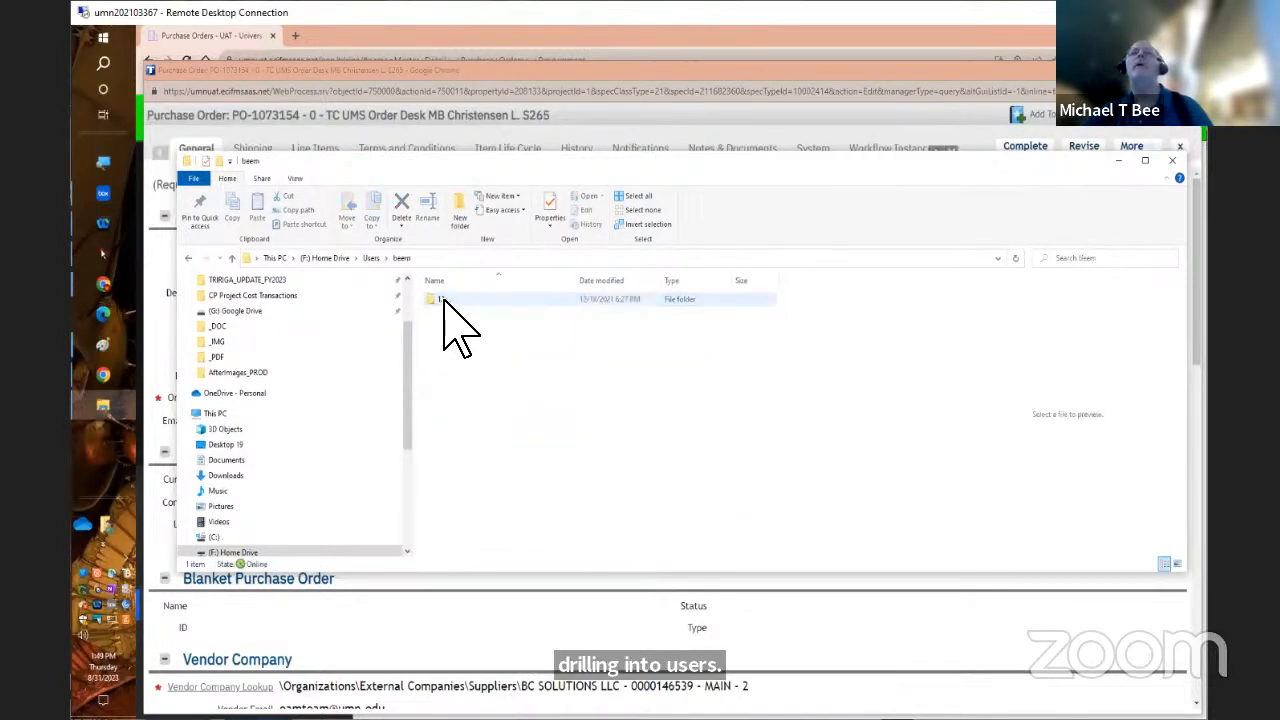
pyautogui.doubleClick(445, 300)
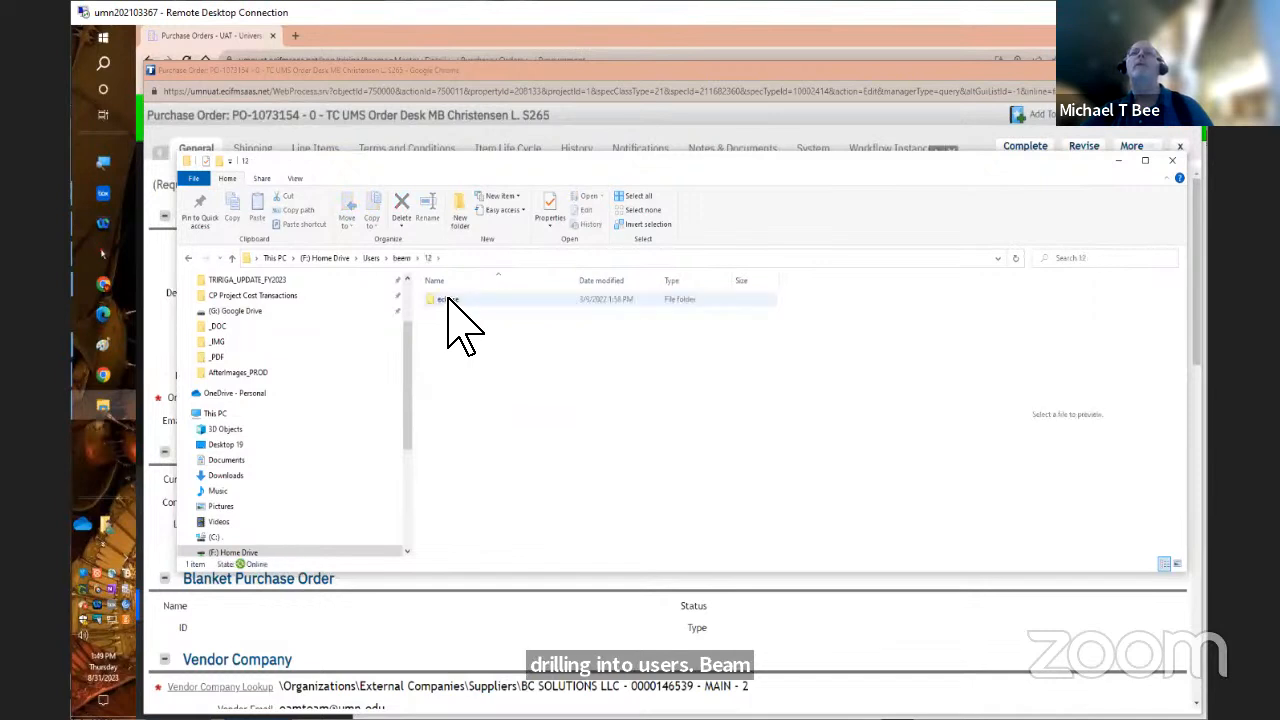
pyautogui.doubleClick(458, 300)
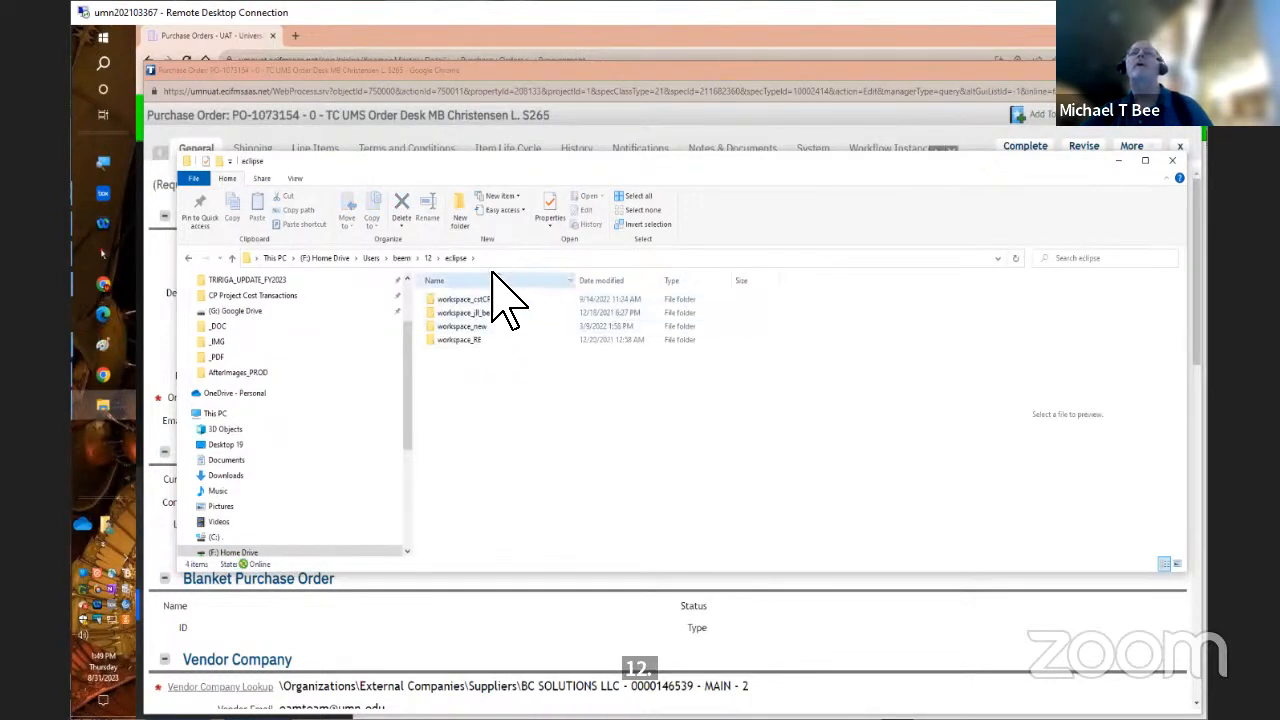
# Return to F:\Documents, sort it by name in descending order, and look through the whole list for the workspace
pyautogui.click(334, 259)
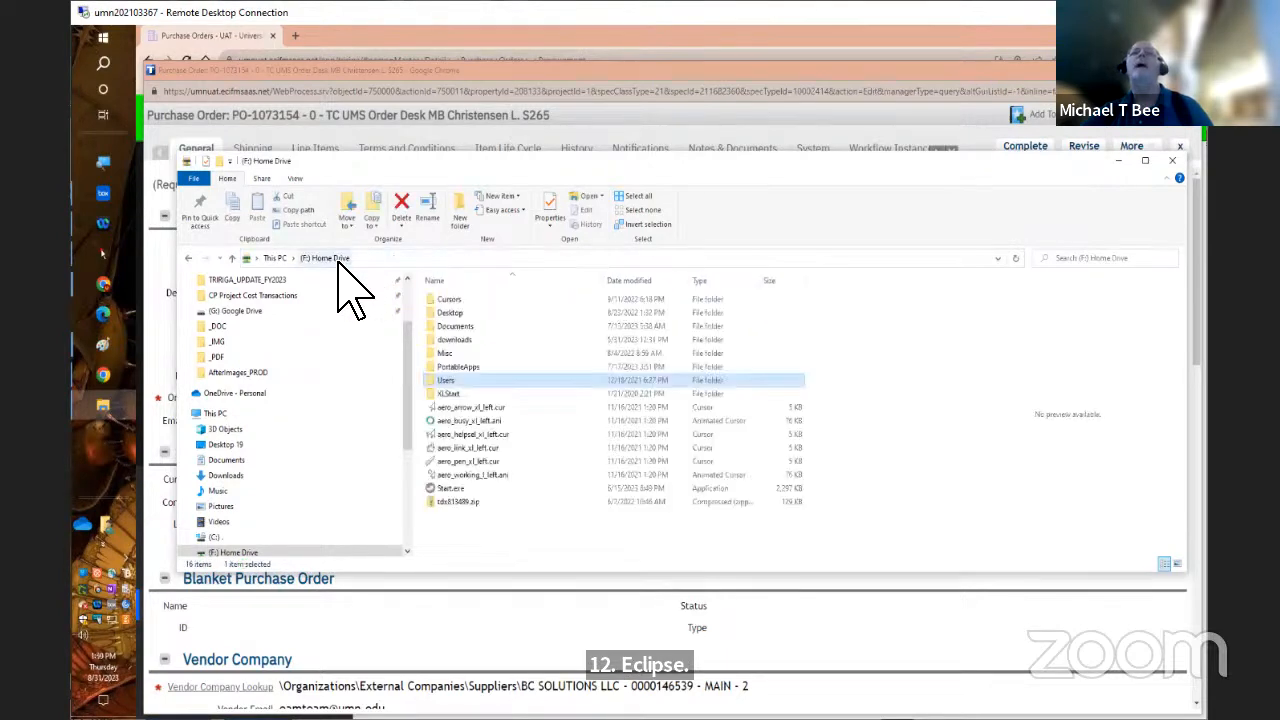
pyautogui.doubleClick(466, 326)
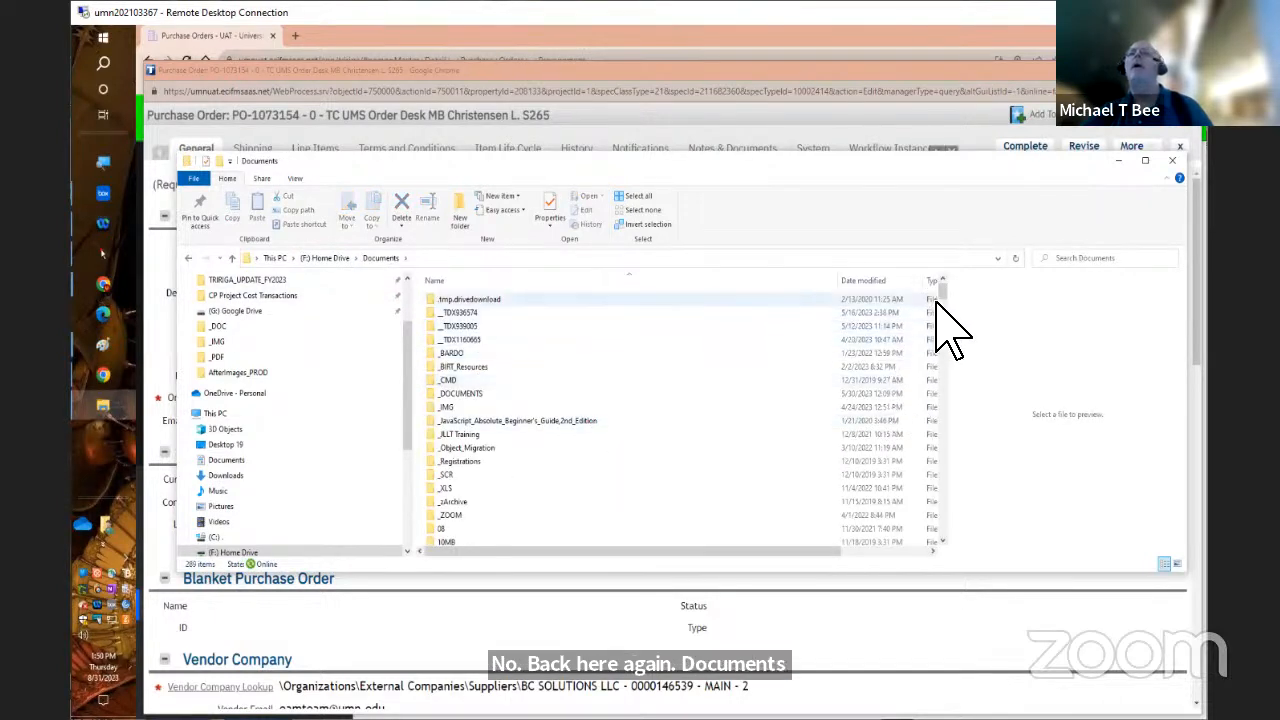
pyautogui.moveTo(941, 290); pyautogui.dragTo(957, 542)
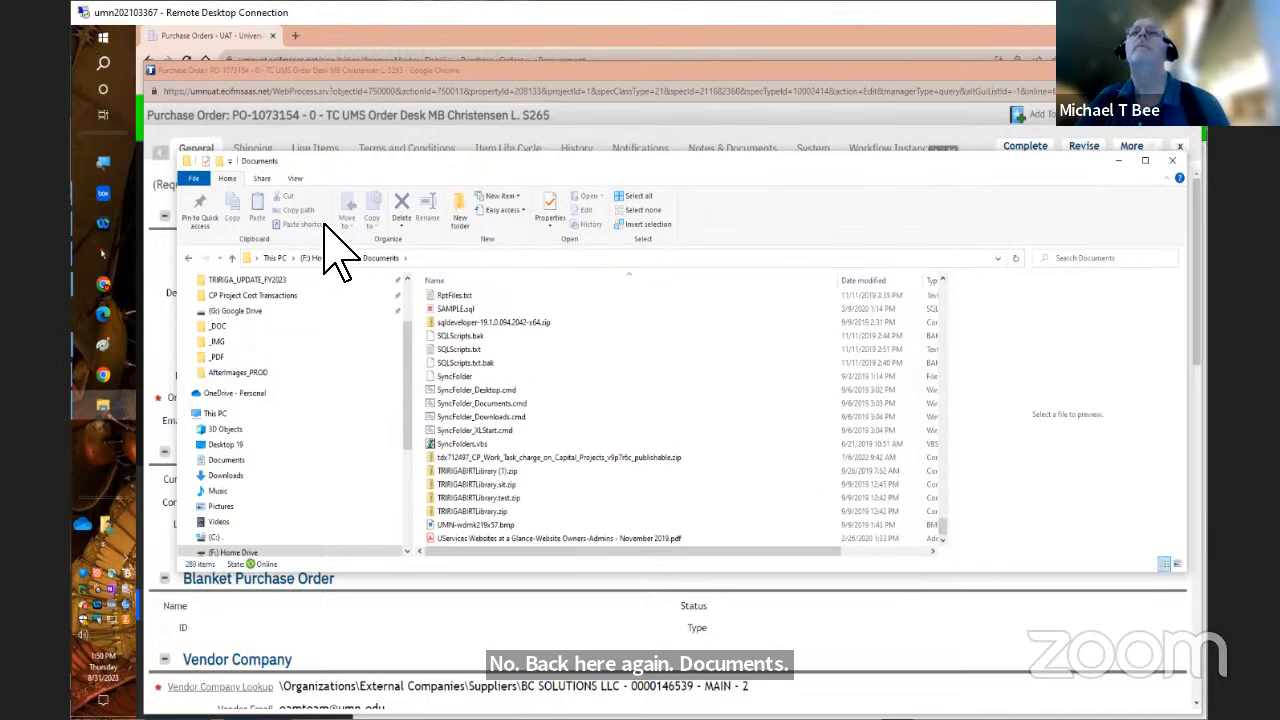
pyautogui.click(519, 258)
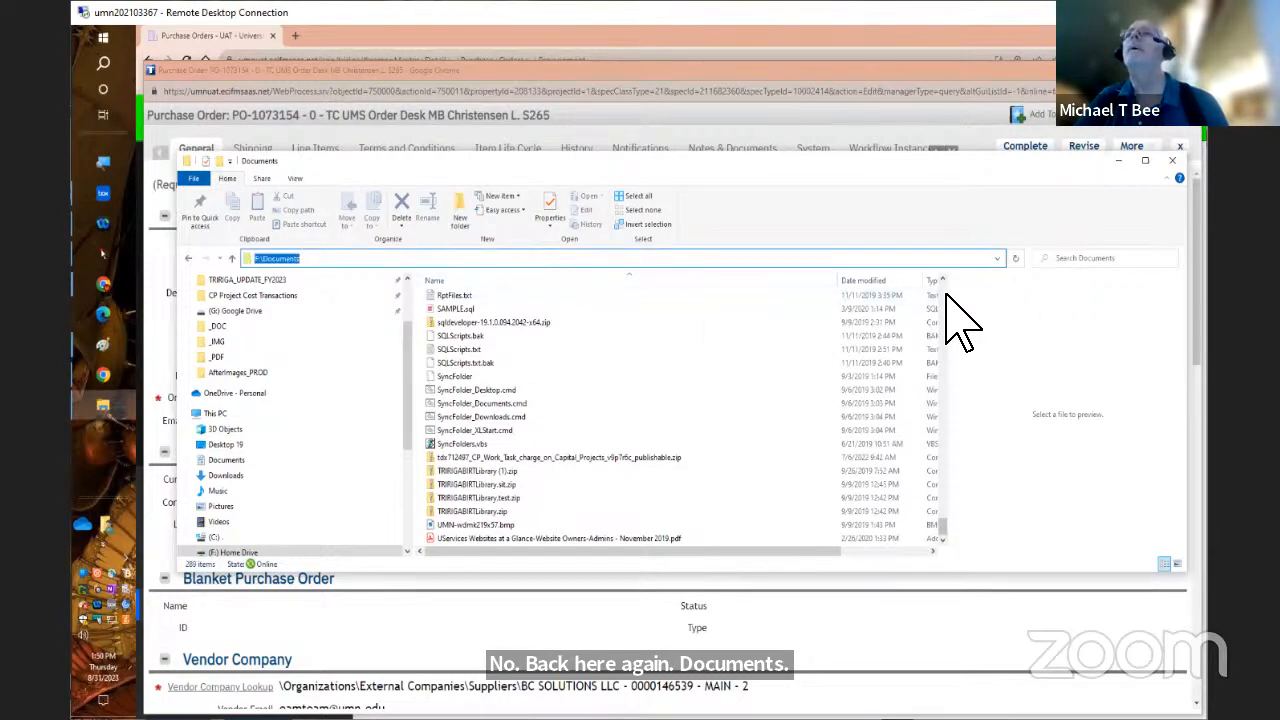
pyautogui.scroll(20, 948, 296)
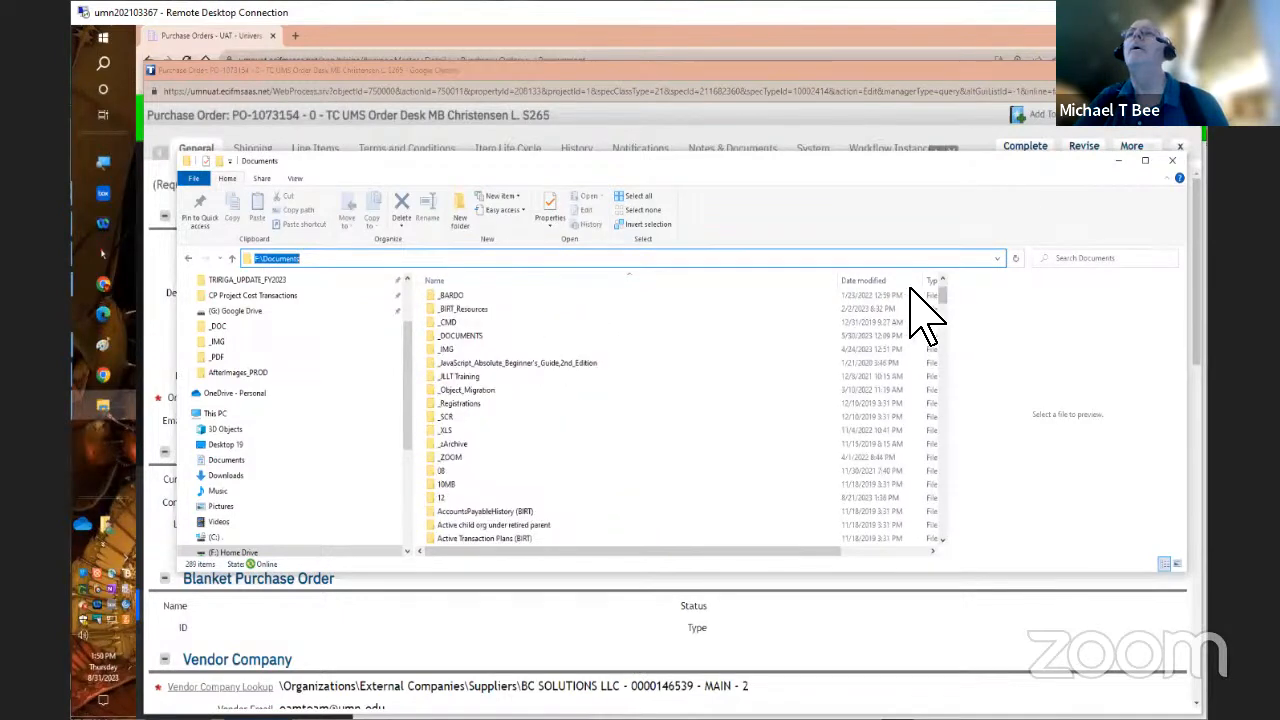
pyautogui.click(573, 280)
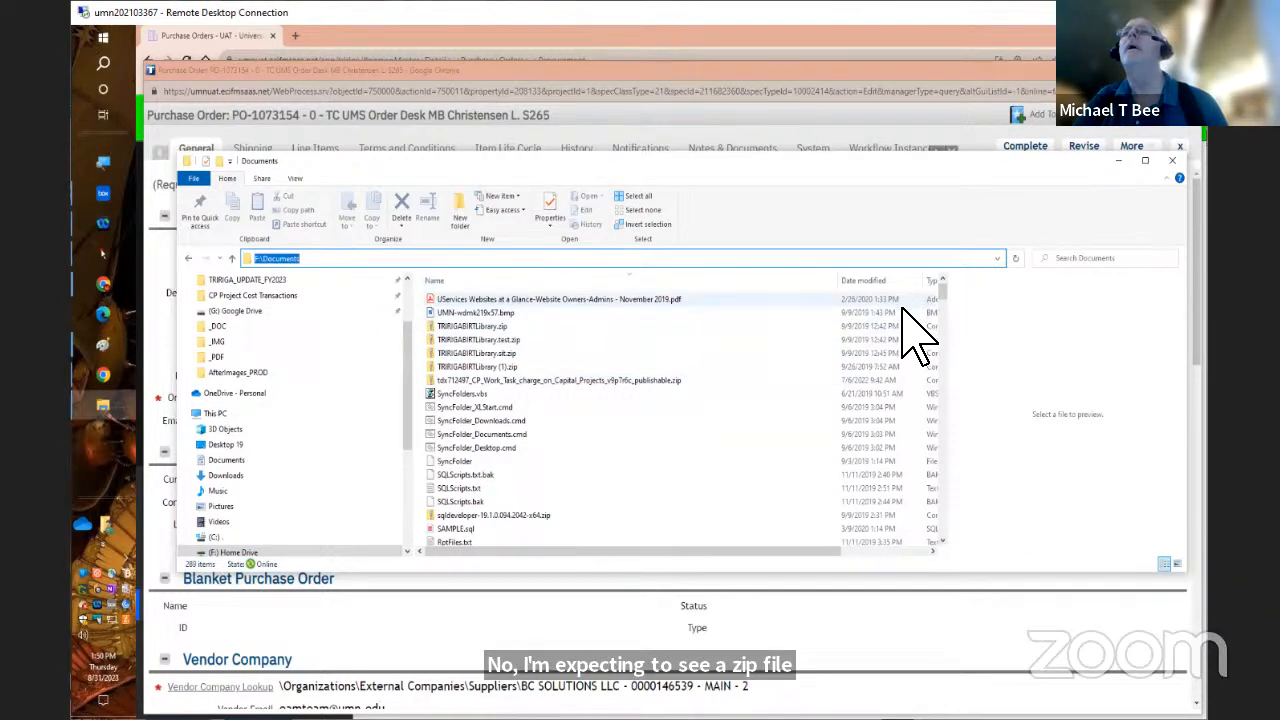
pyautogui.moveTo(944, 292); pyautogui.dragTo(923, 520)
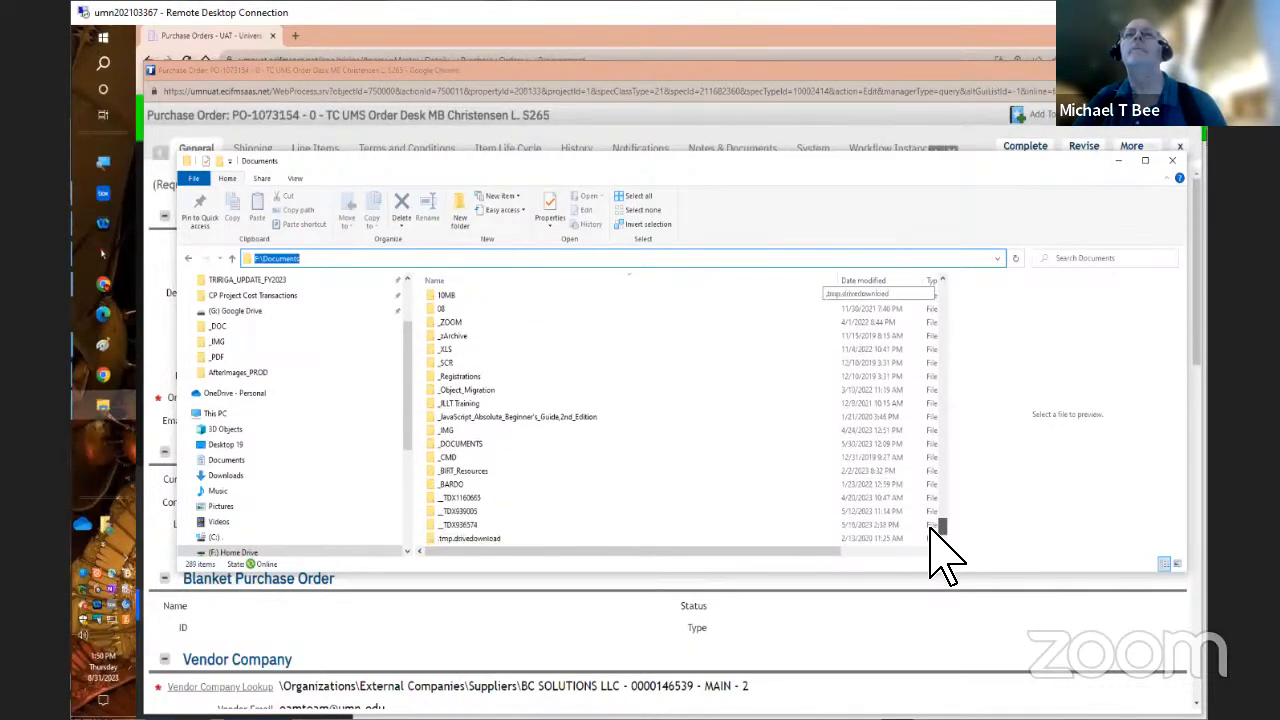
pyautogui.moveTo(931, 522); pyautogui.dragTo(954, 285)
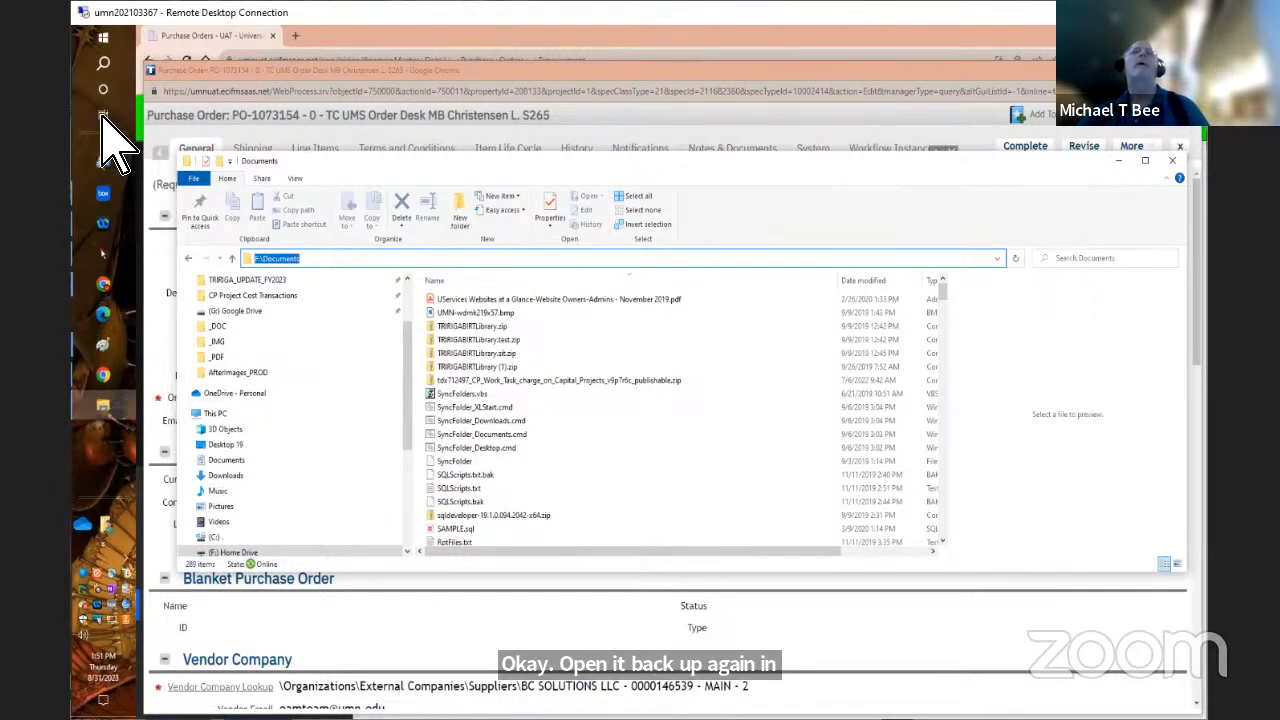
# Launch Eclipse and copy the path of its current workspace from the Switch Workspace launcher dialog
pyautogui.click(104, 38)
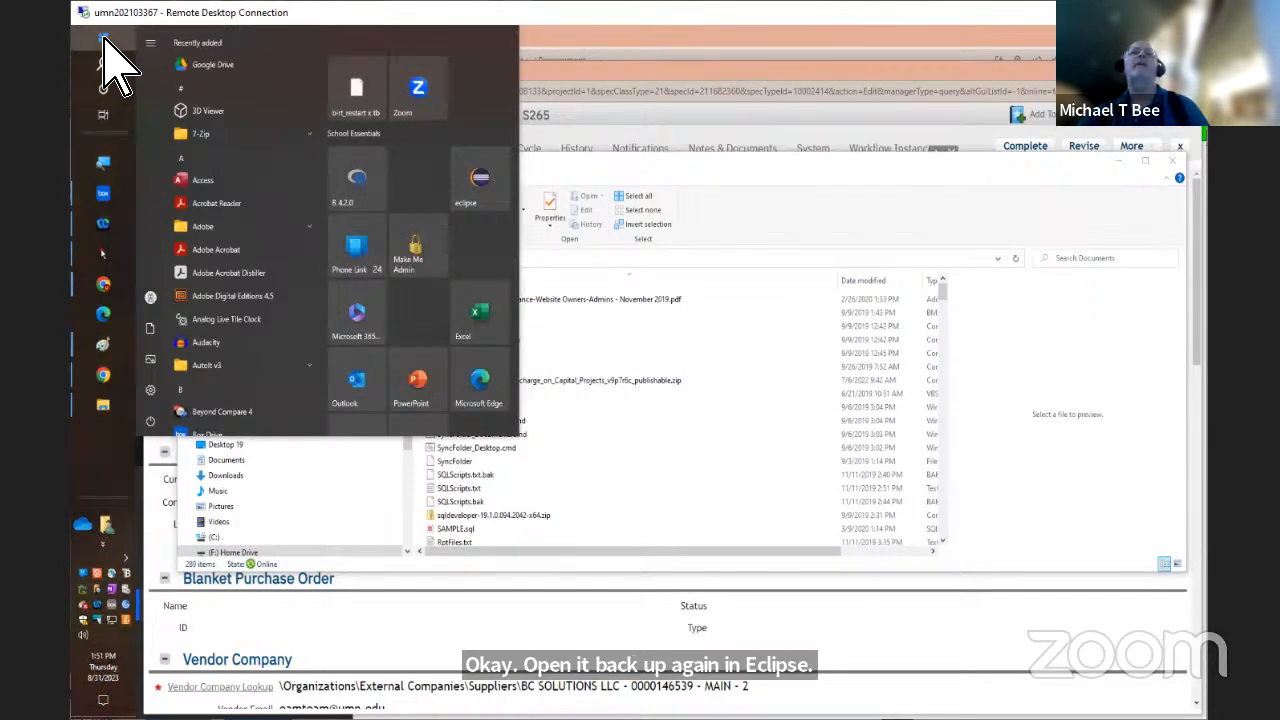
pyautogui.click(487, 165)
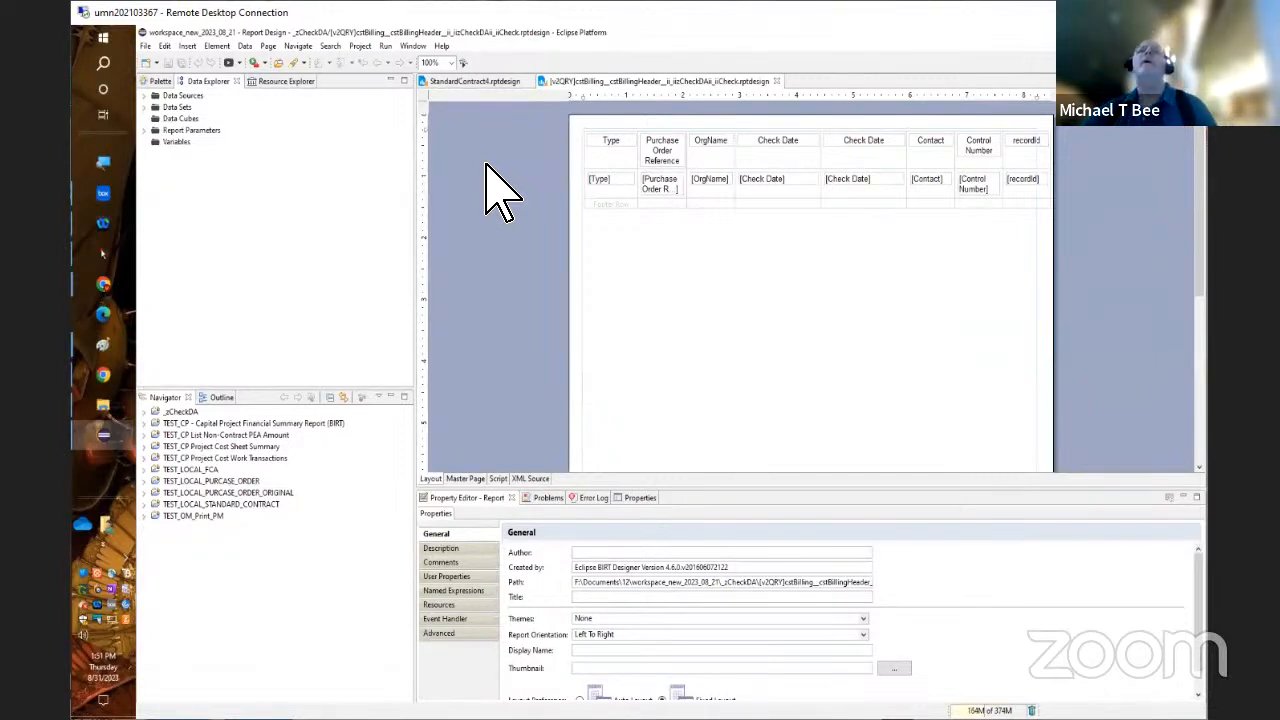
pyautogui.click(147, 47)
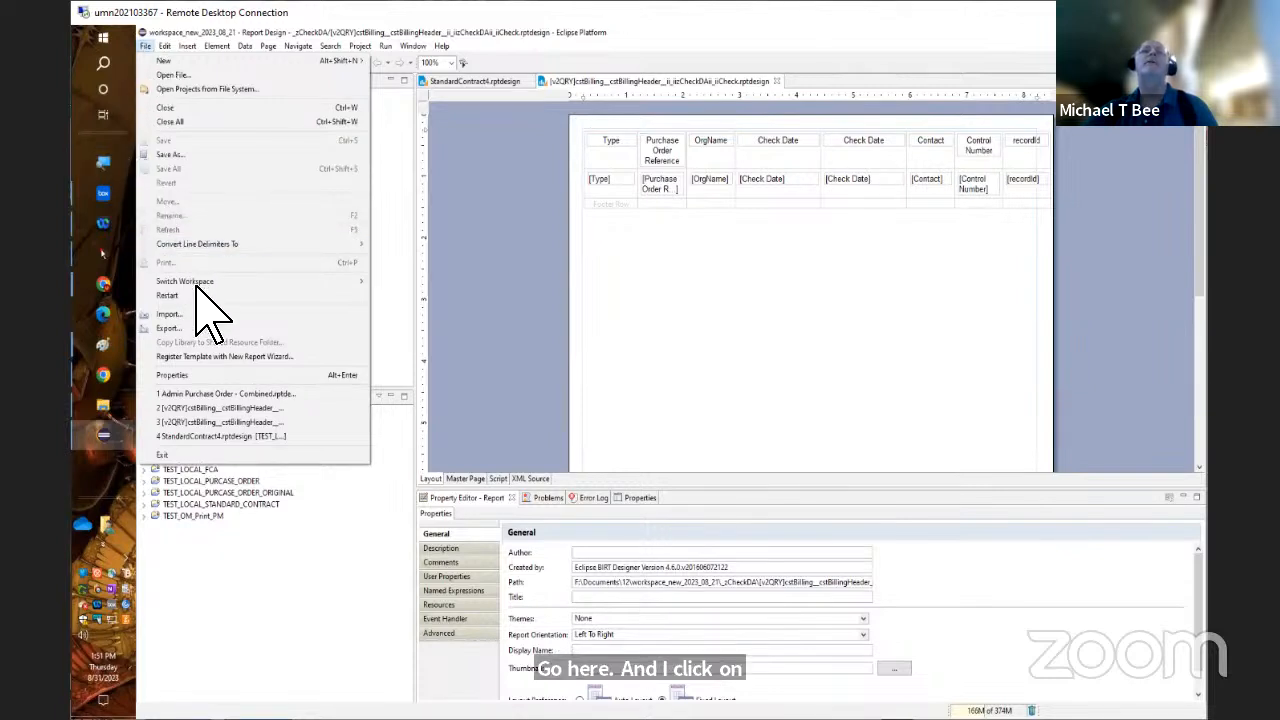
pyautogui.moveTo(198, 287)
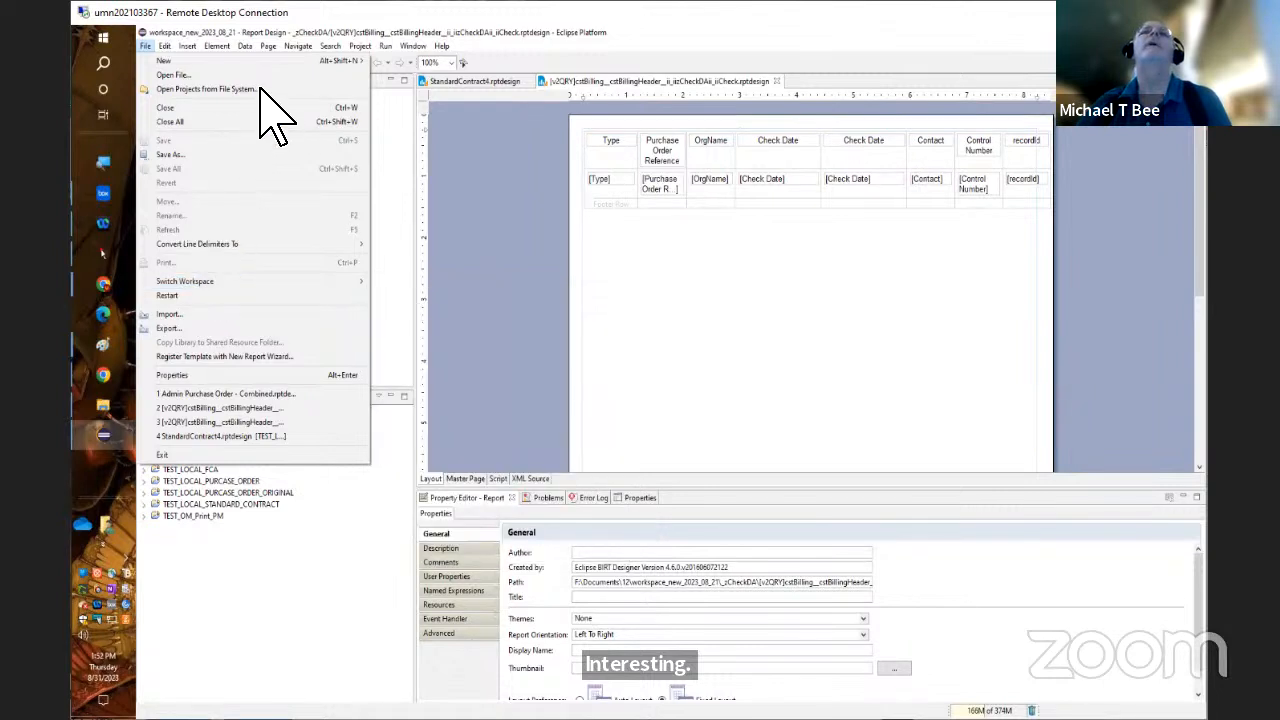
pyautogui.moveTo(240, 44)
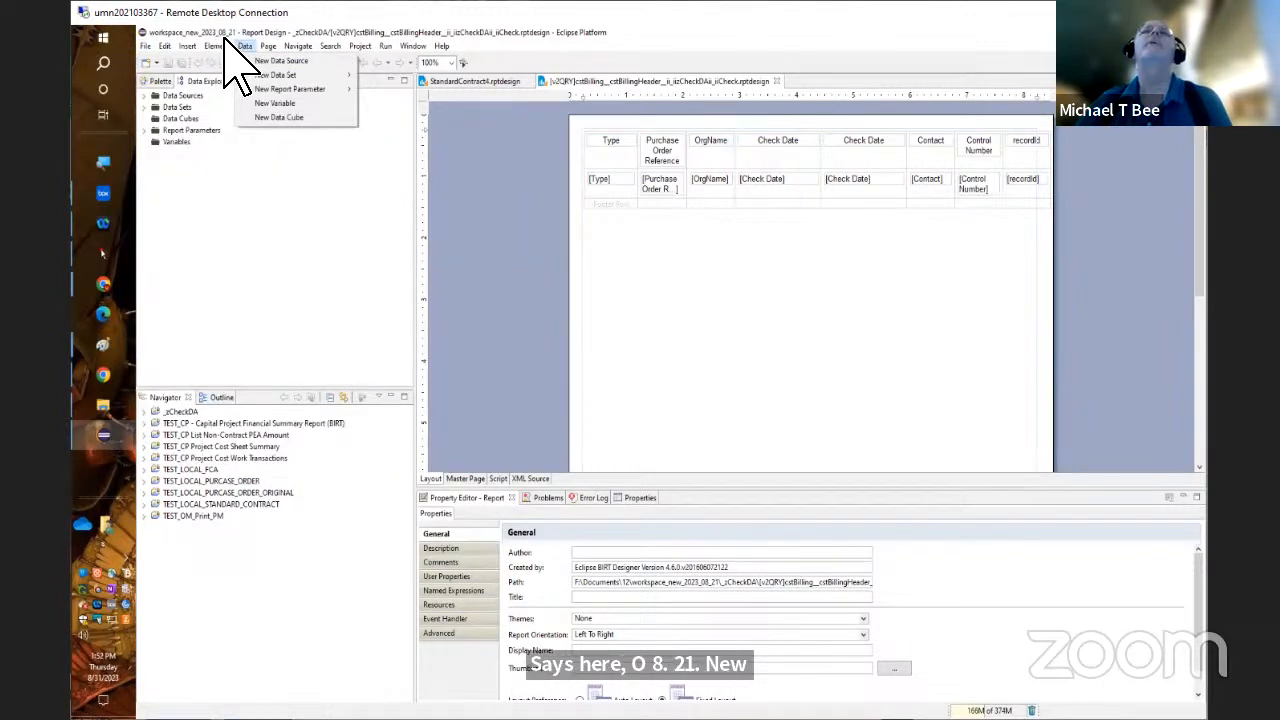
pyautogui.click(145, 46)
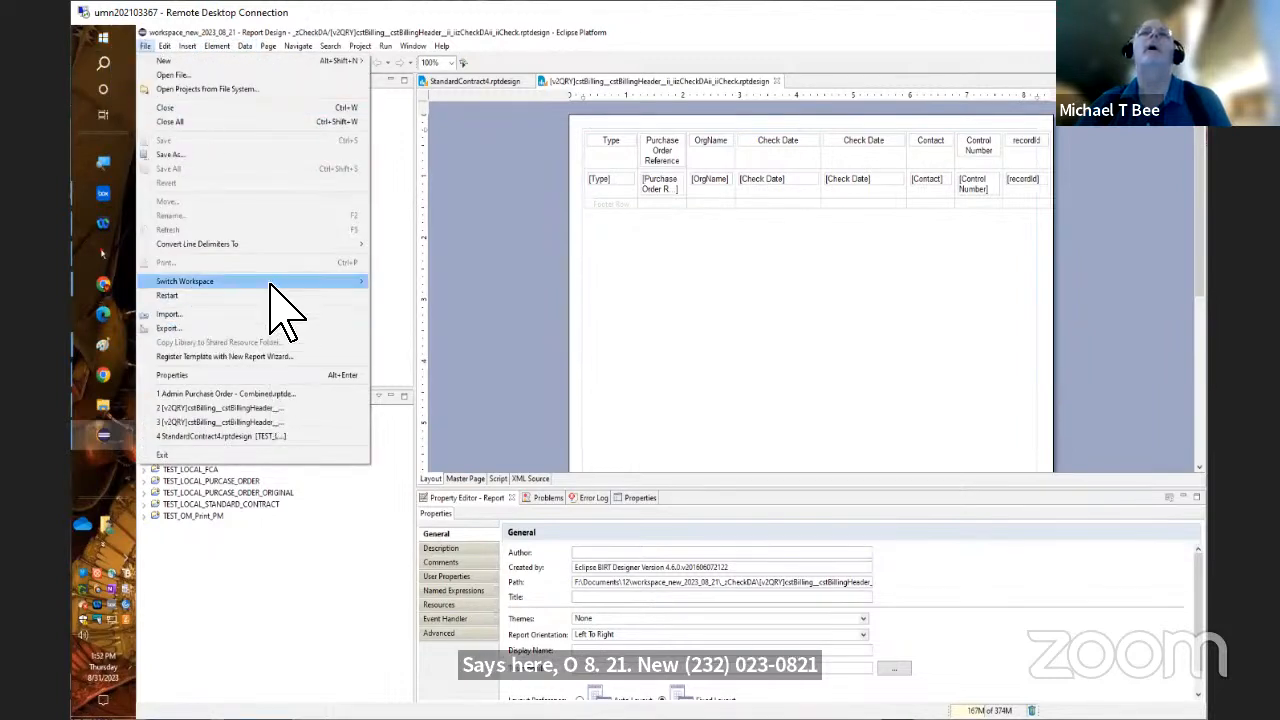
pyautogui.moveTo(282, 283)
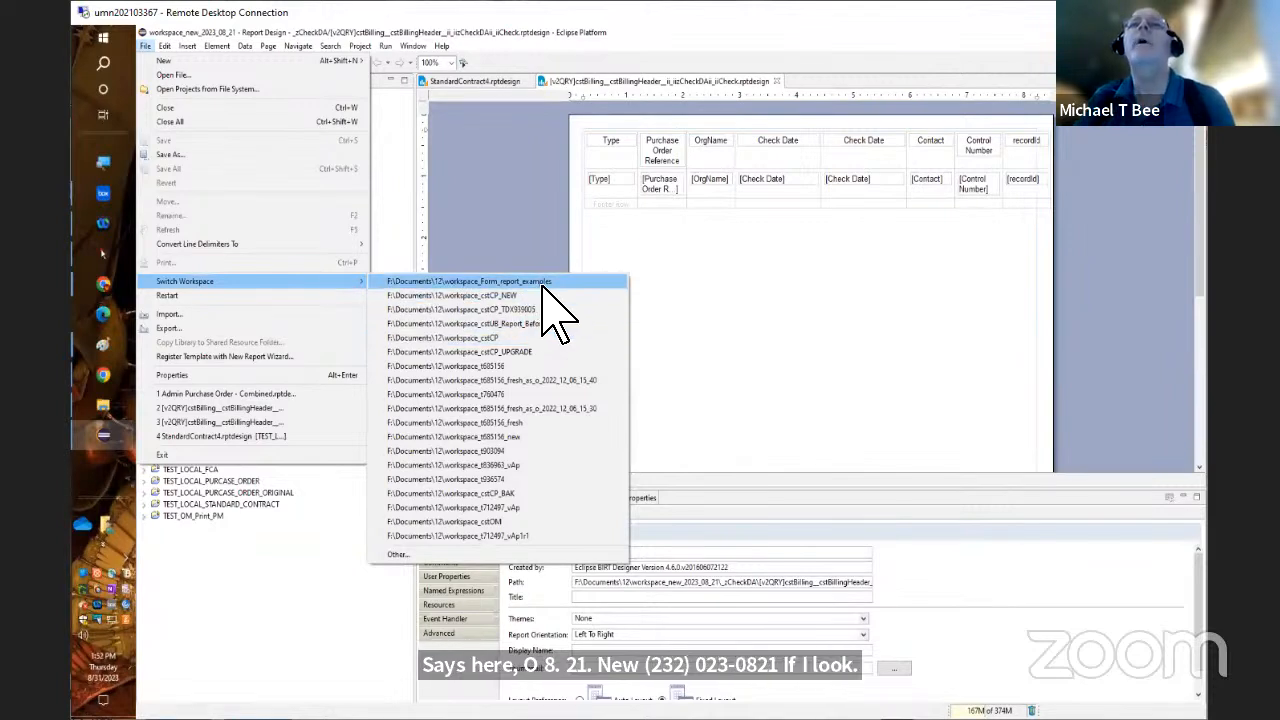
pyautogui.click(462, 553)
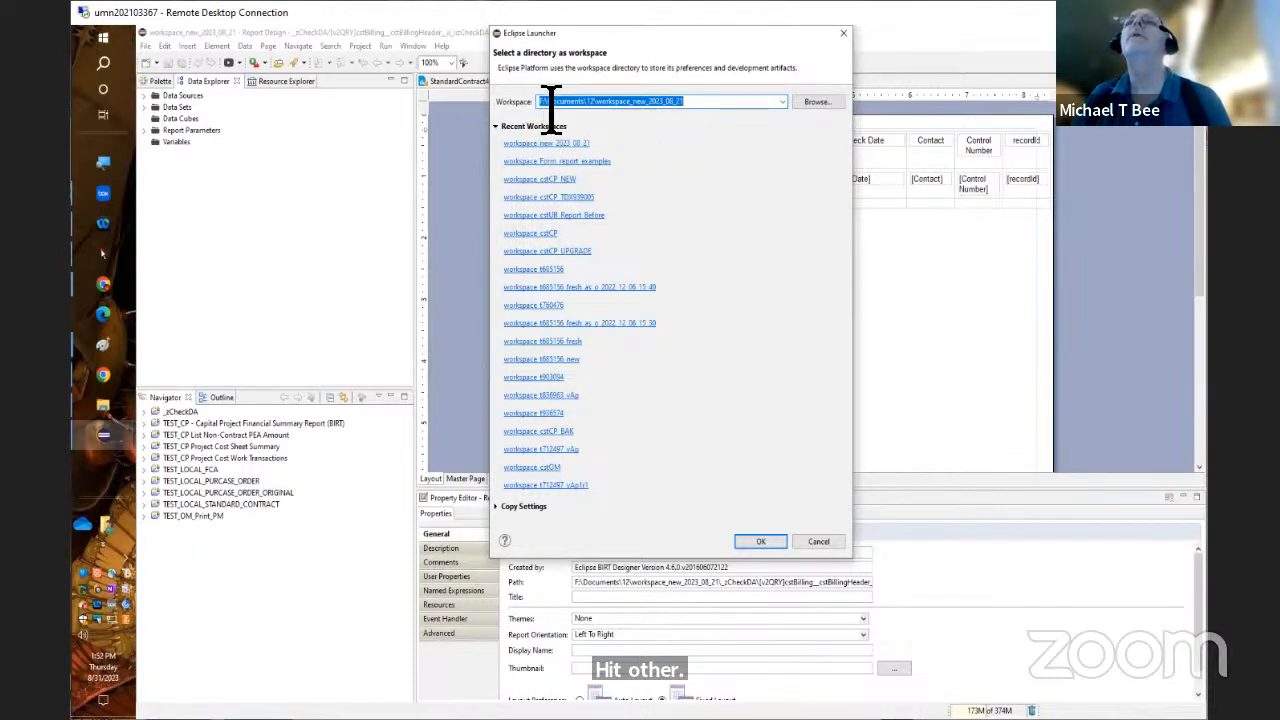
pyautogui.rightClick(612, 102)
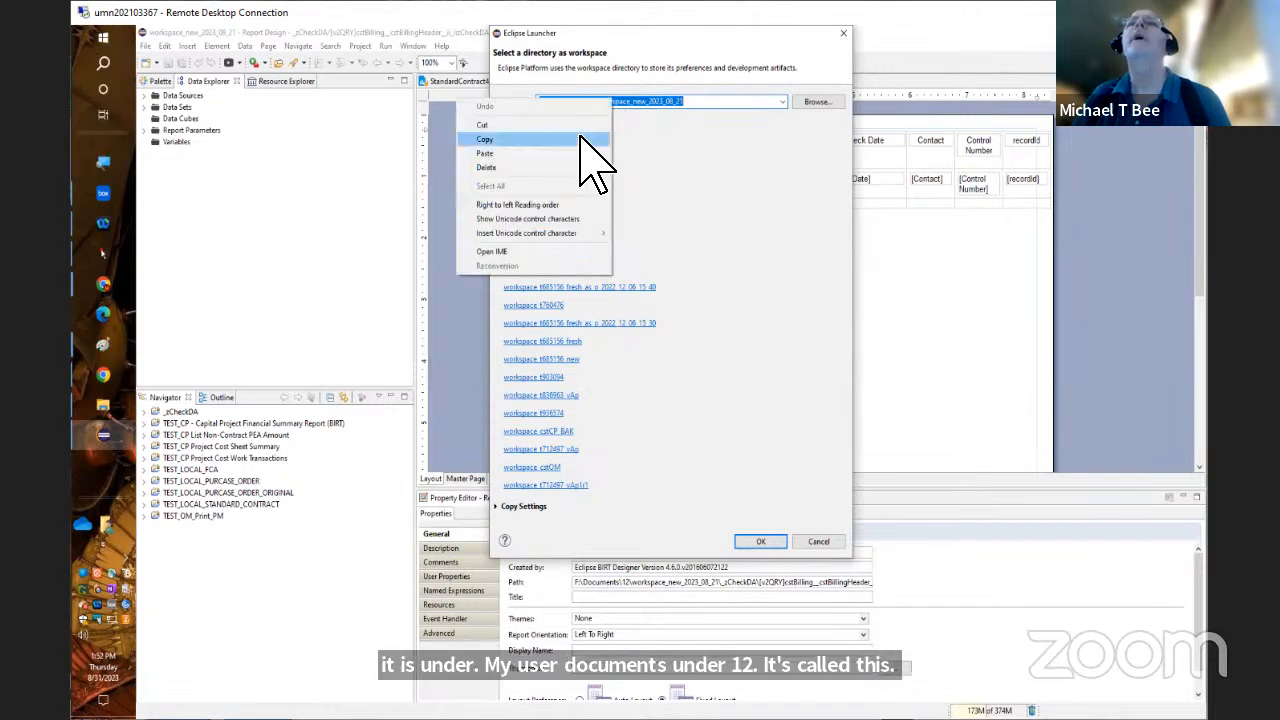
pyautogui.click(585, 140)
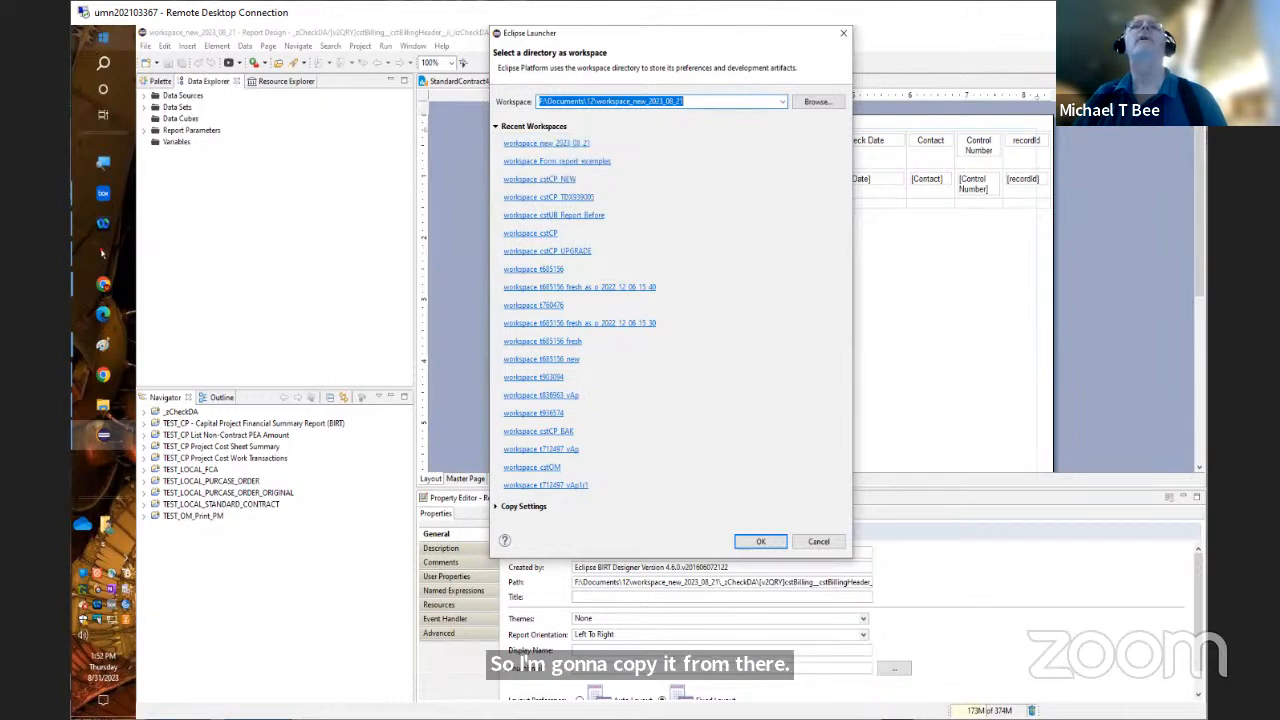
# Open a Windows Command Prompt by running cmd
pyautogui.rightClick(100, 38)
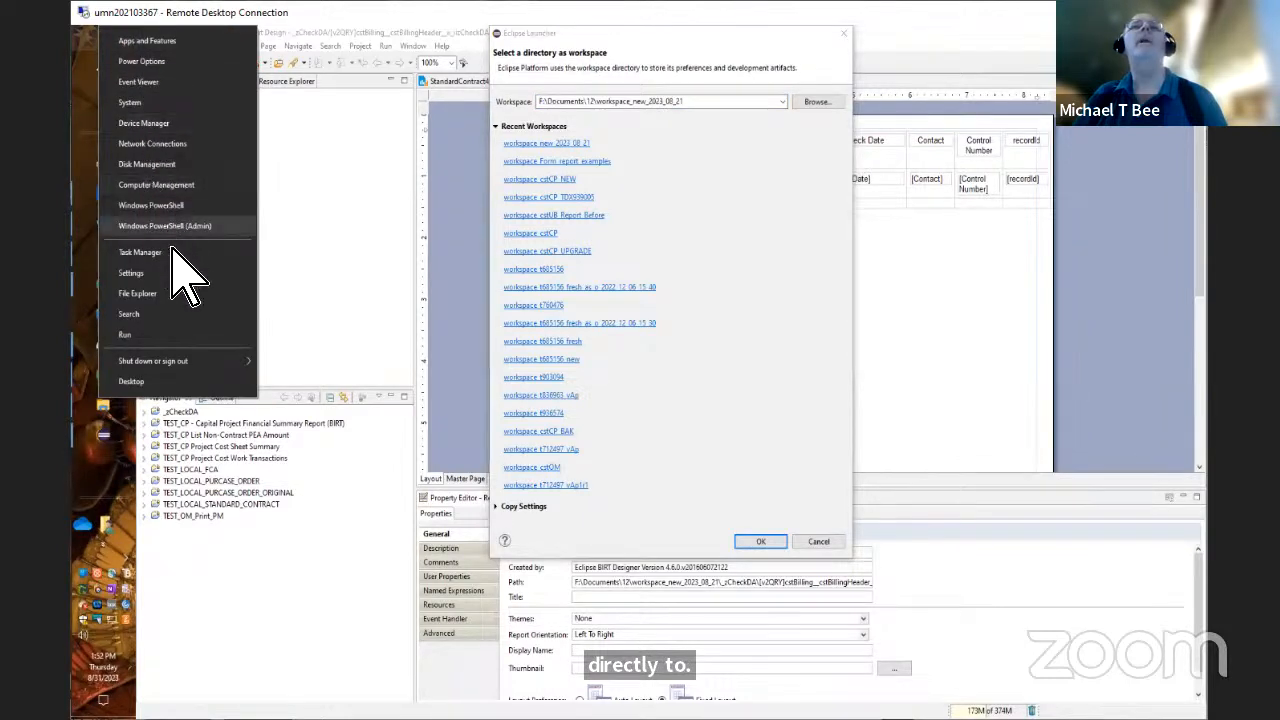
pyautogui.click(163, 330)
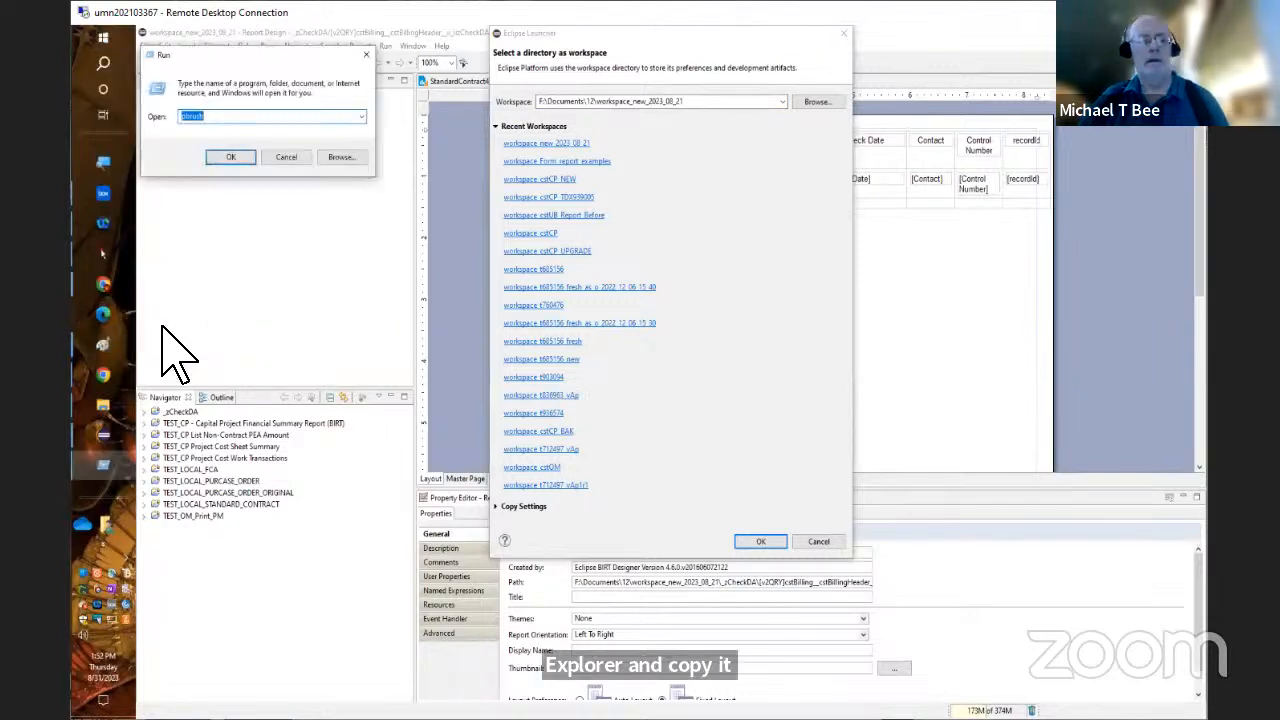
pyautogui.write('cmd')
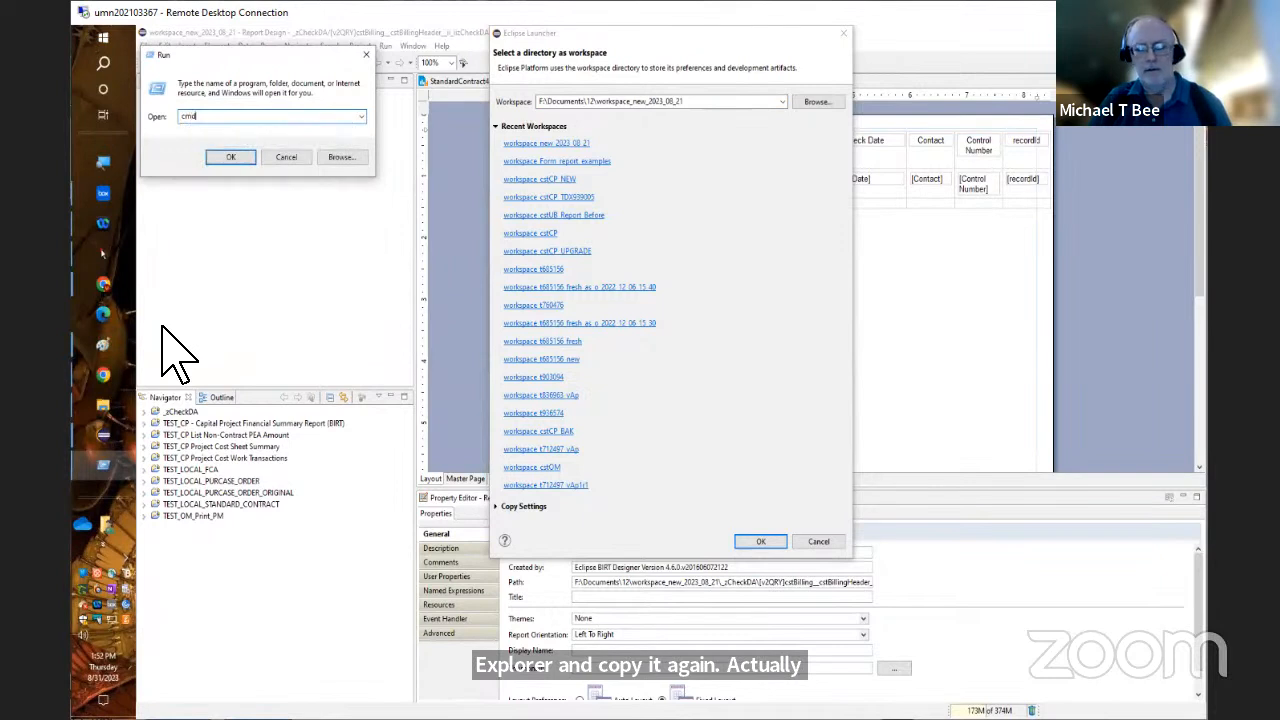
pyautogui.press('Return')
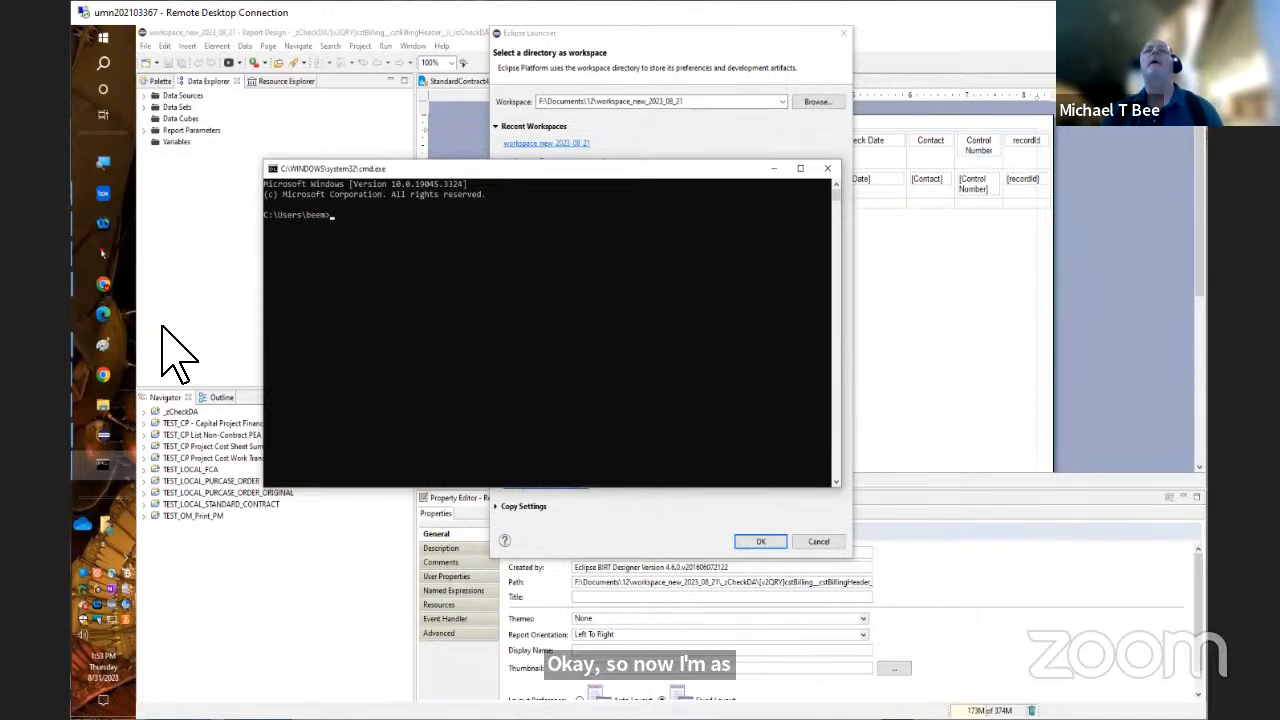
# List the contents of F:\Documents\12\workspace_new_2023_08_21 with the dir command, using the copied path
pyautogui.write('dir')
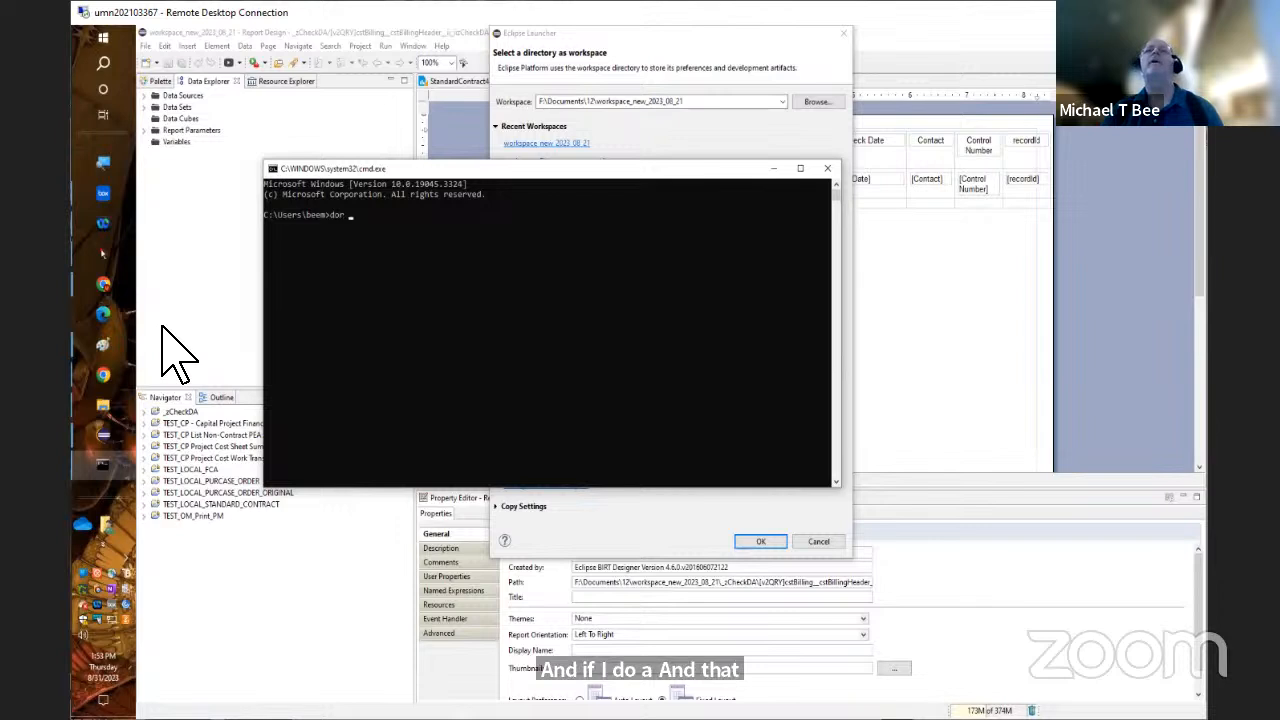
pyautogui.press('BackSpace')
pyautogui.press('BackSpace')
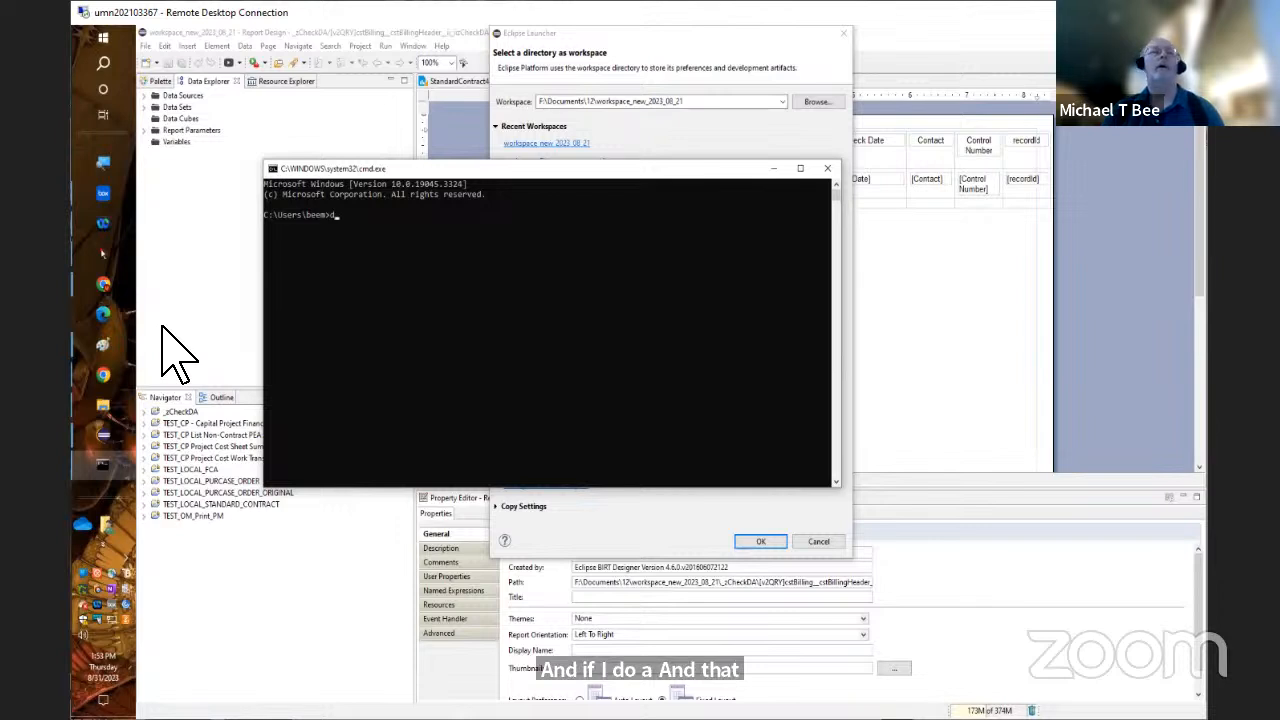
pyautogui.write('ir')
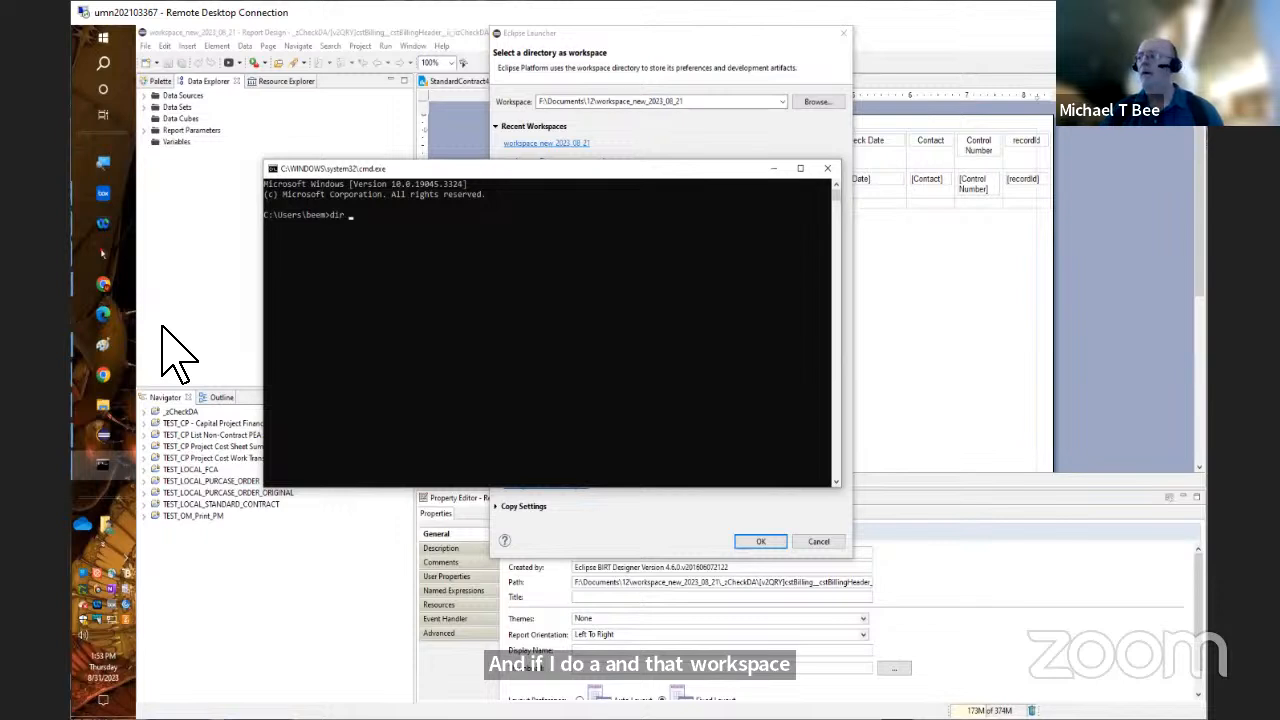
pyautogui.hotkey('ctrl', 'v')
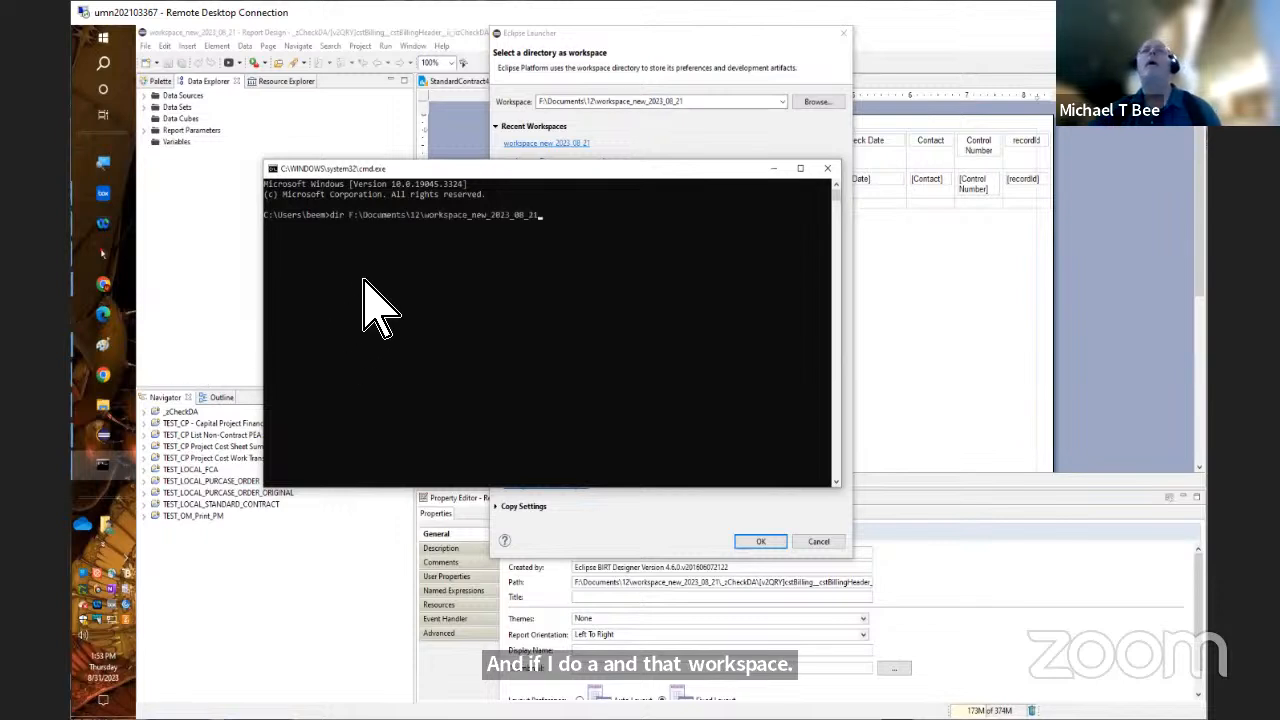
pyautogui.press('Return')
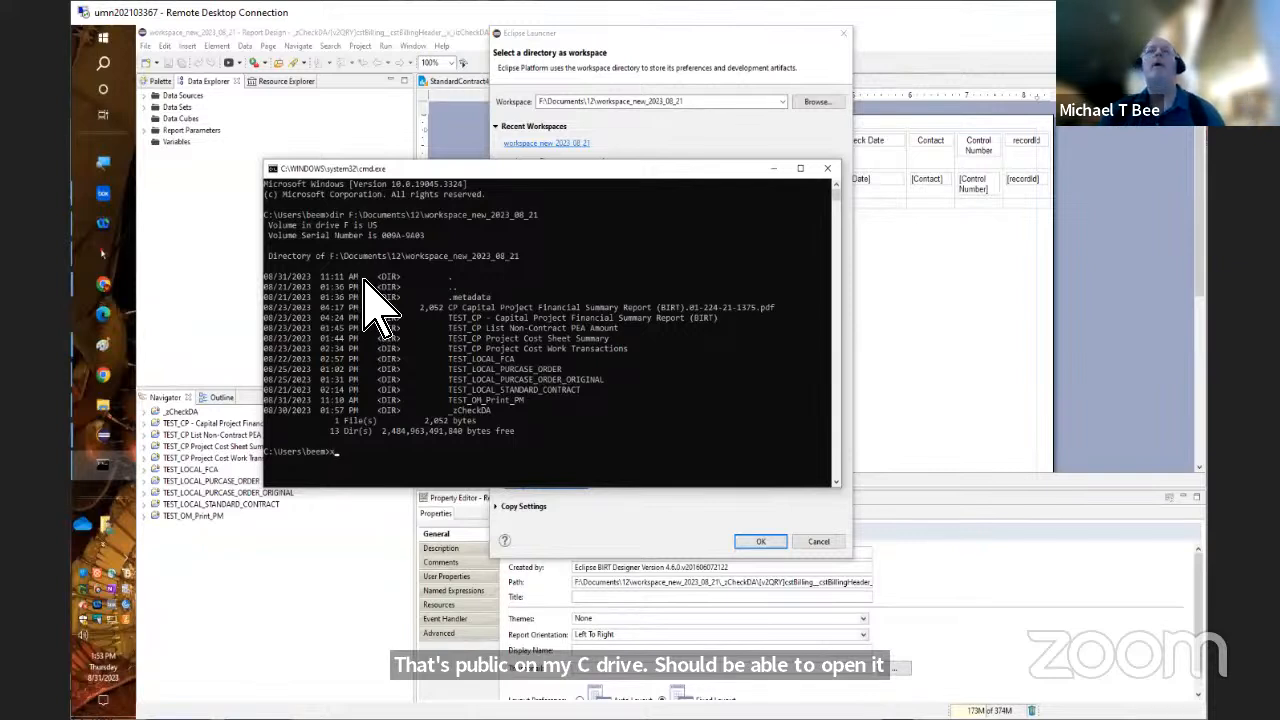
pyautogui.write('xcopy')
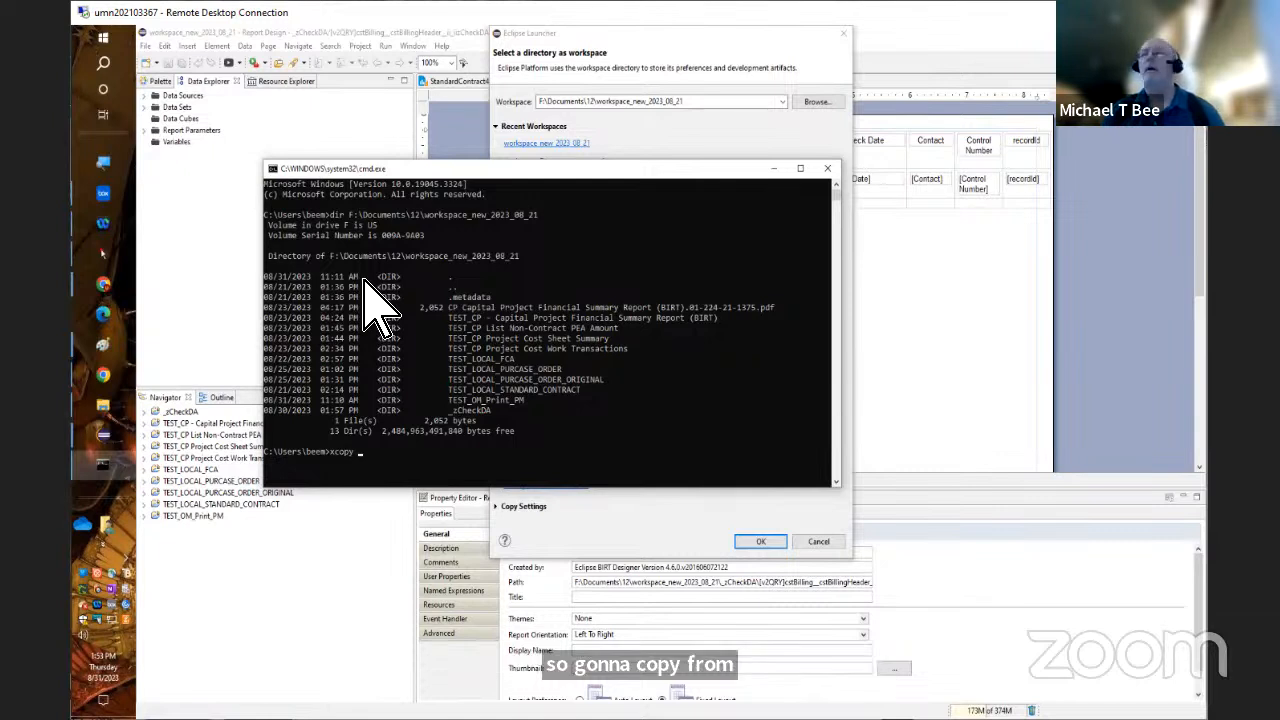
pyautogui.hotkey('ctrl', 'v')
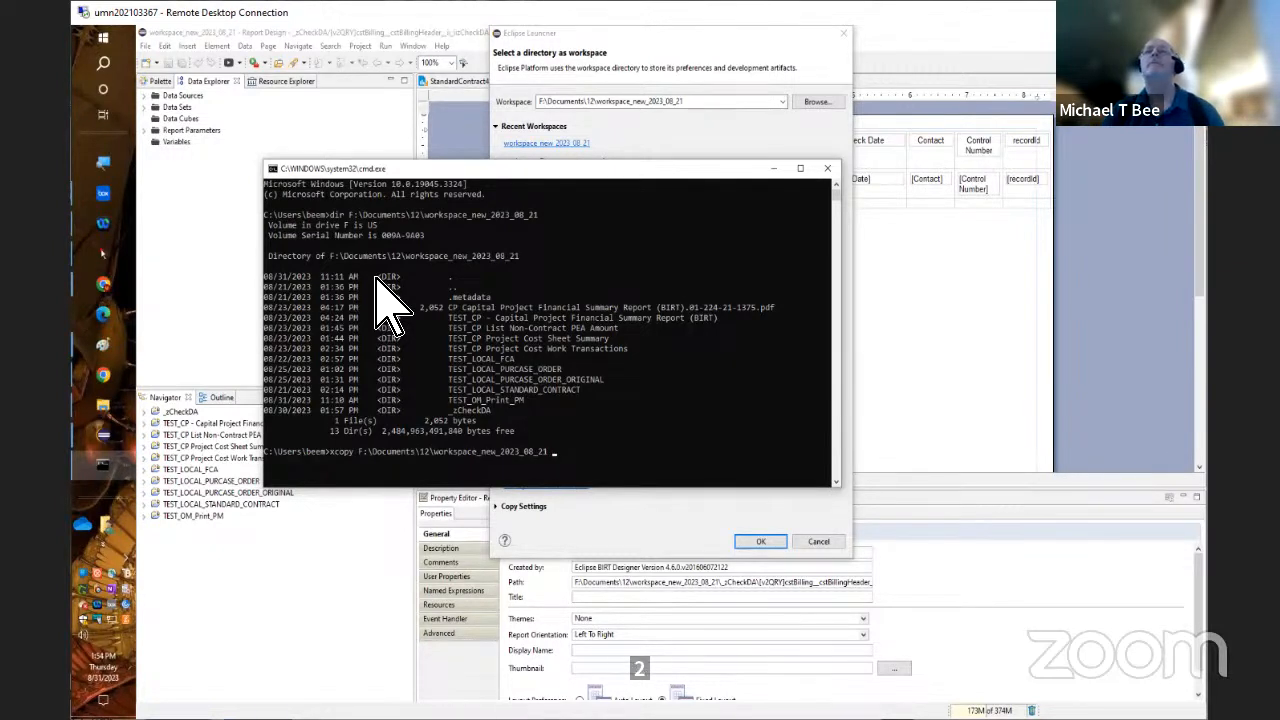
pyautogui.write('c:\\')
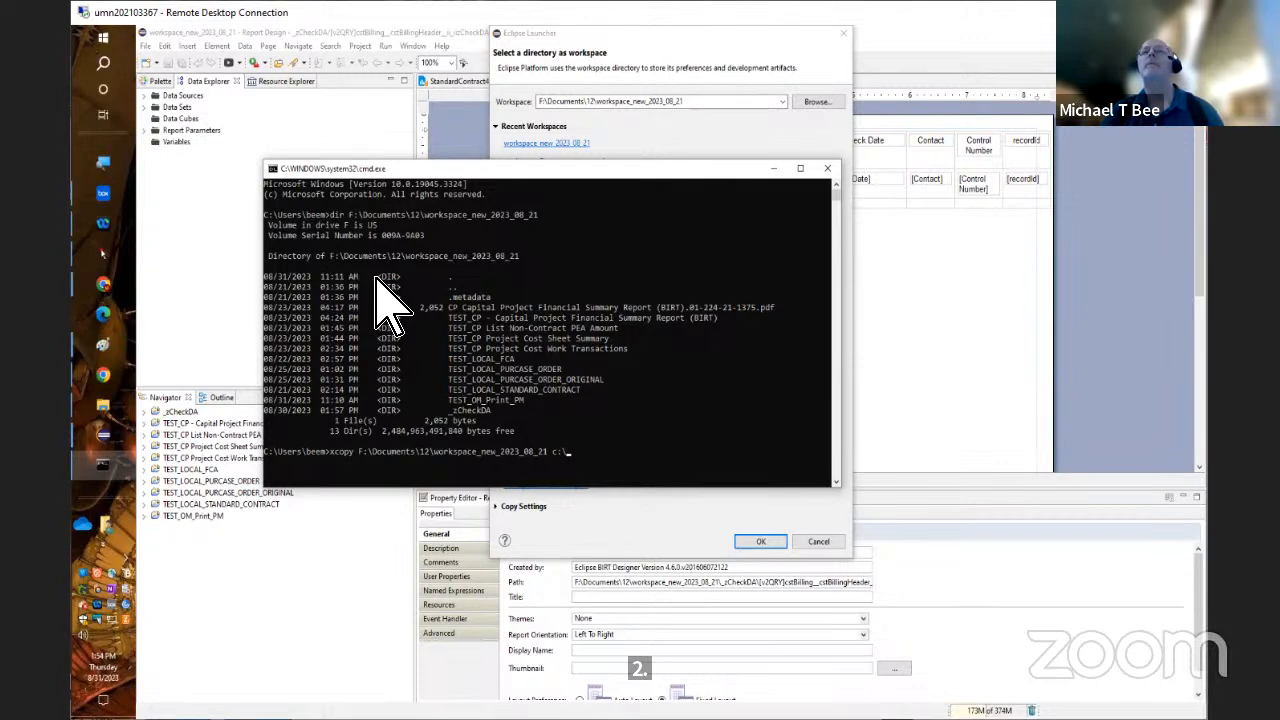
pyautogui.write('users\\')
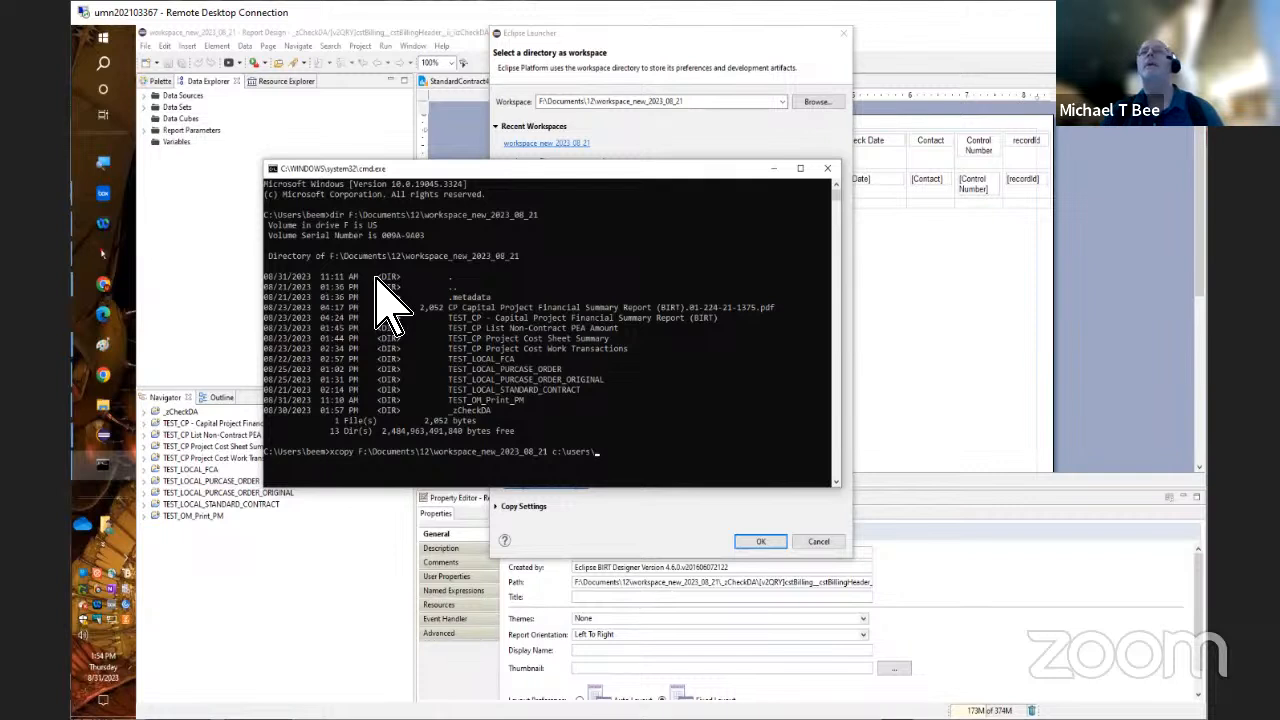
pyautogui.write('beem')
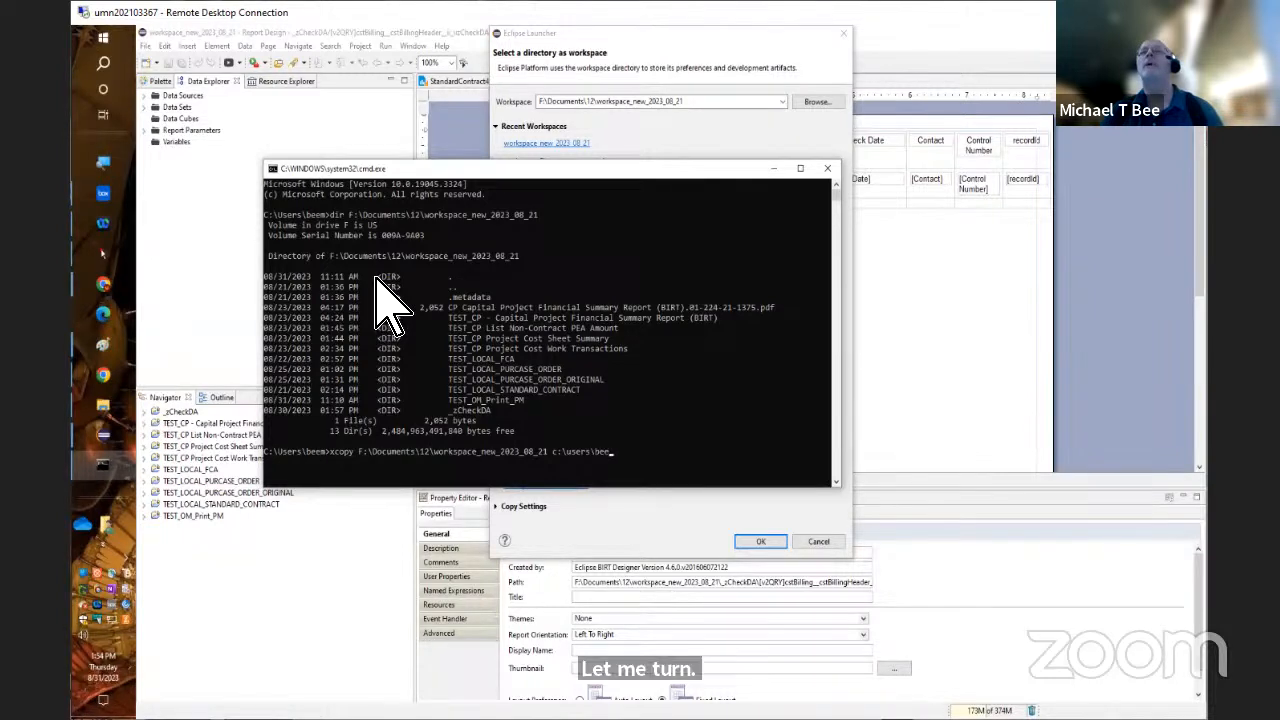
pyautogui.write('\\')
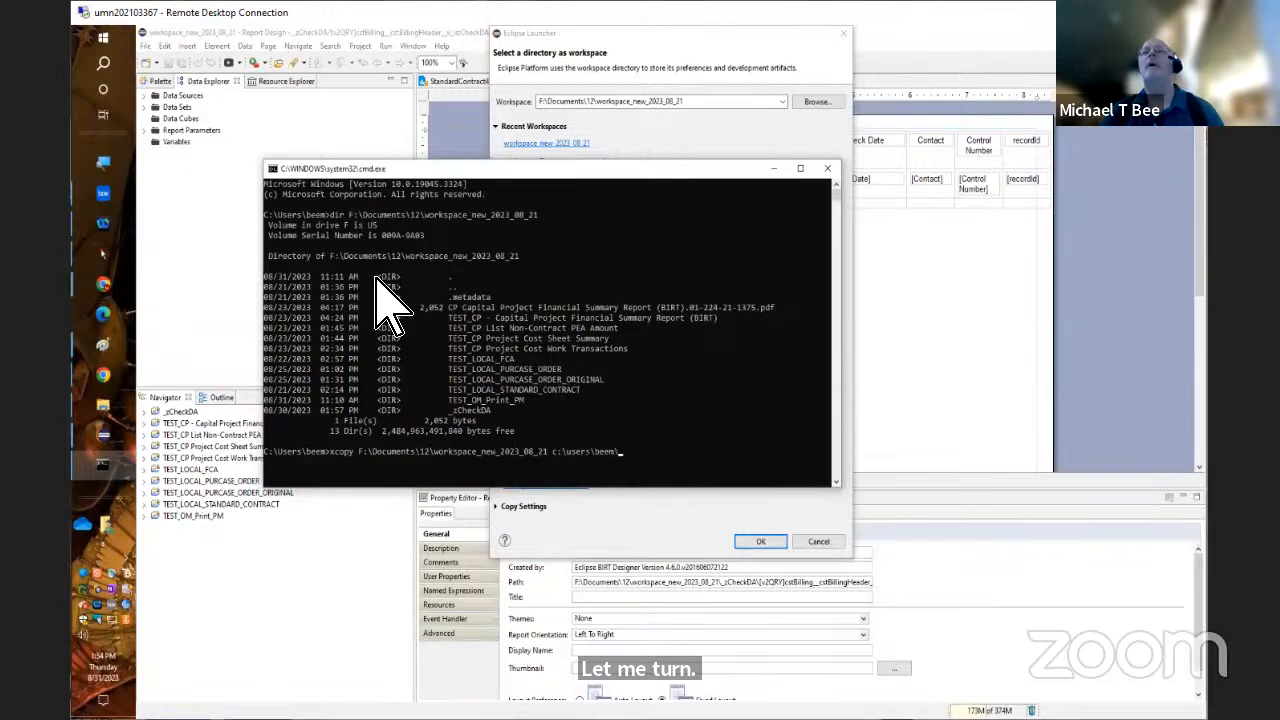
pyautogui.press('Tab')
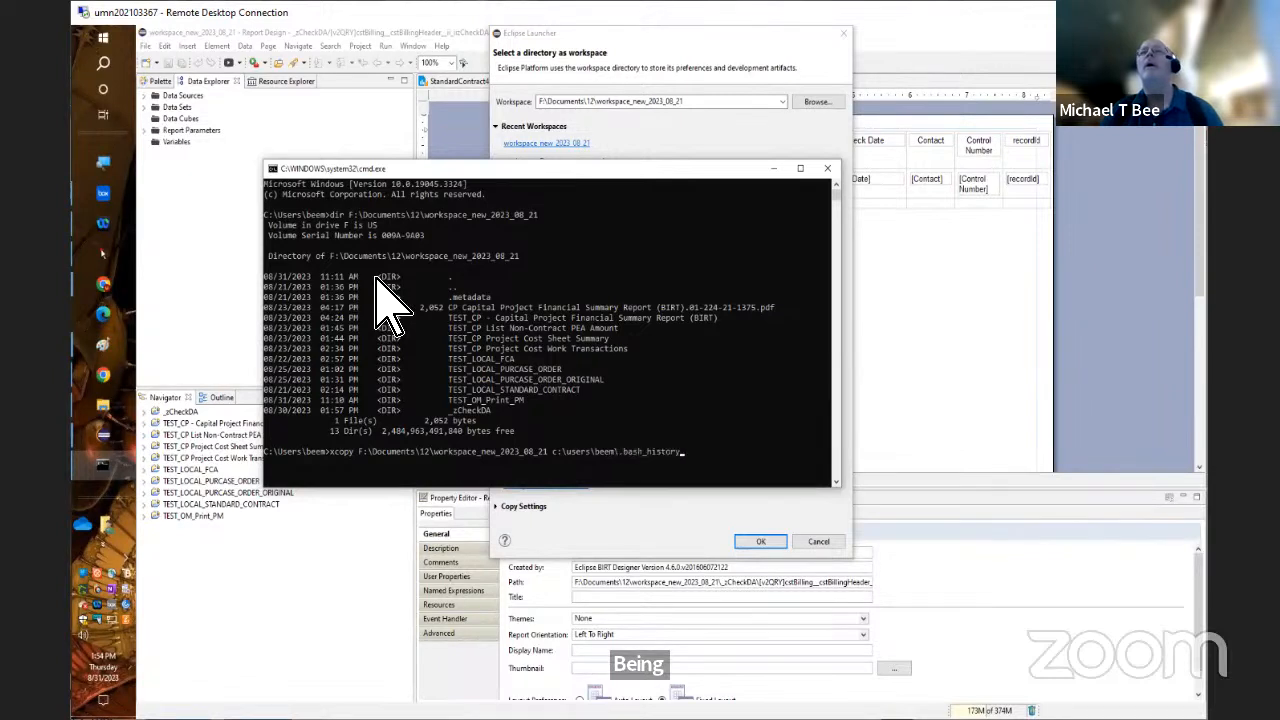
pyautogui.press('Tab')
pyautogui.press('Tab')
pyautogui.press('Tab')
pyautogui.press('Tab')
pyautogui.press('Tab')
pyautogui.press('Tab')
pyautogui.press('Tab')
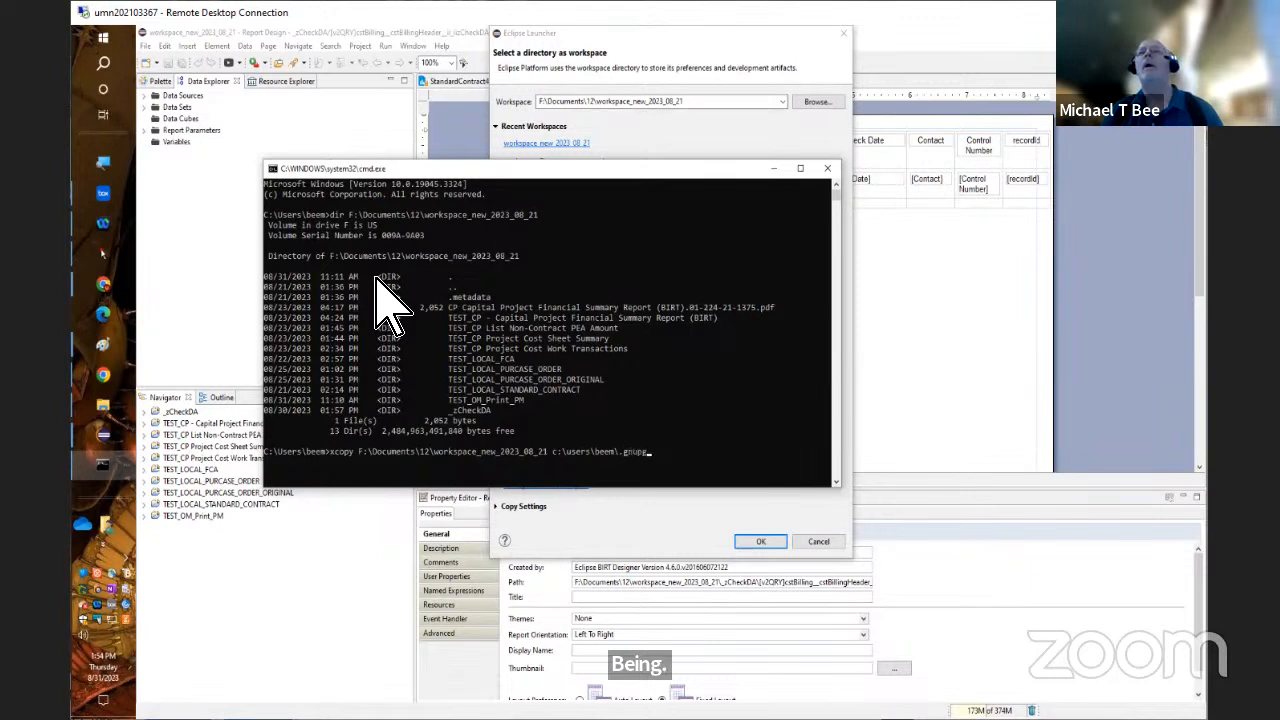
pyautogui.press('Tab')
pyautogui.press('Tab')
pyautogui.press('Tab')
pyautogui.press('Tab')
pyautogui.press('Tab')
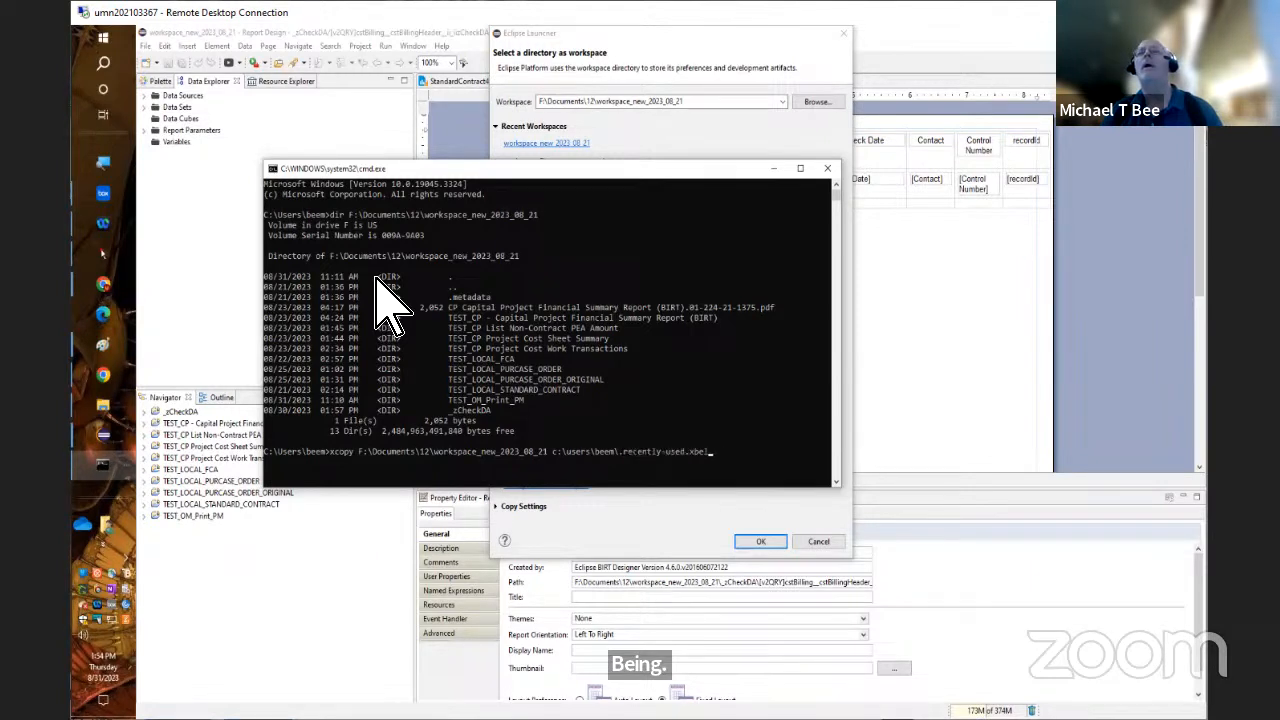
pyautogui.press('Tab')
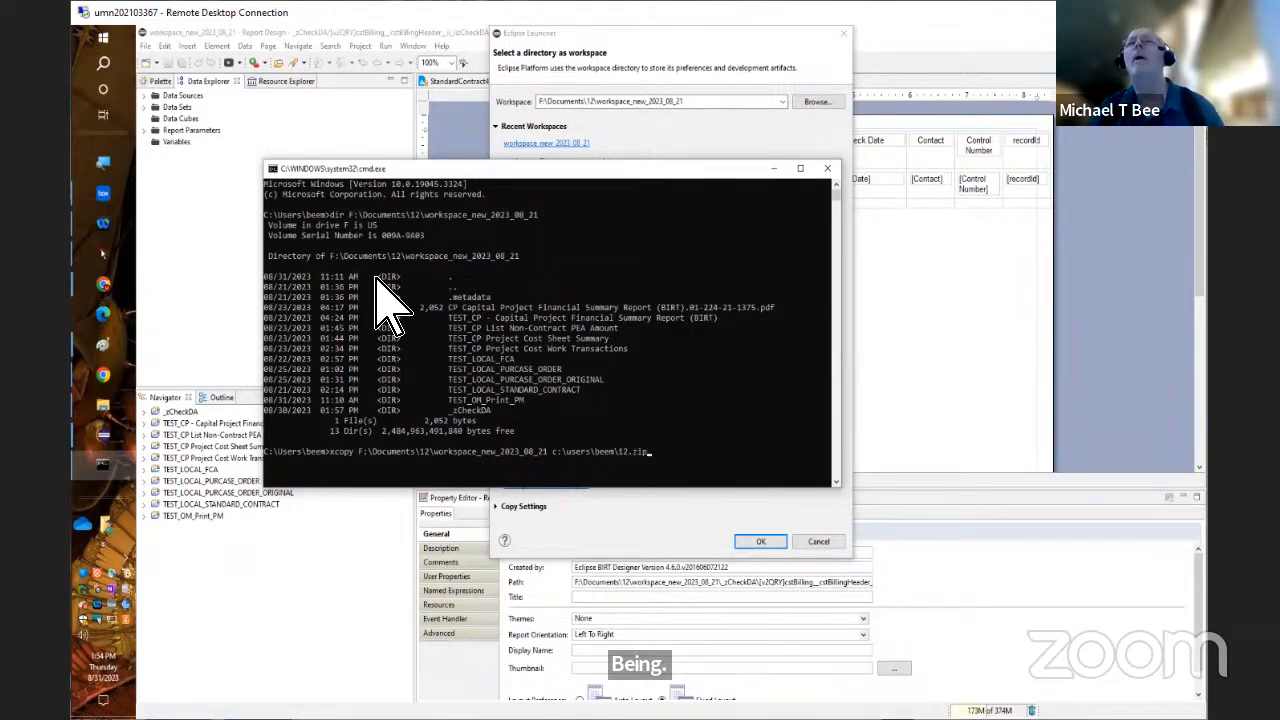
pyautogui.press('Tab')
pyautogui.press('Tab')
pyautogui.press('Tab')
pyautogui.press('Tab')
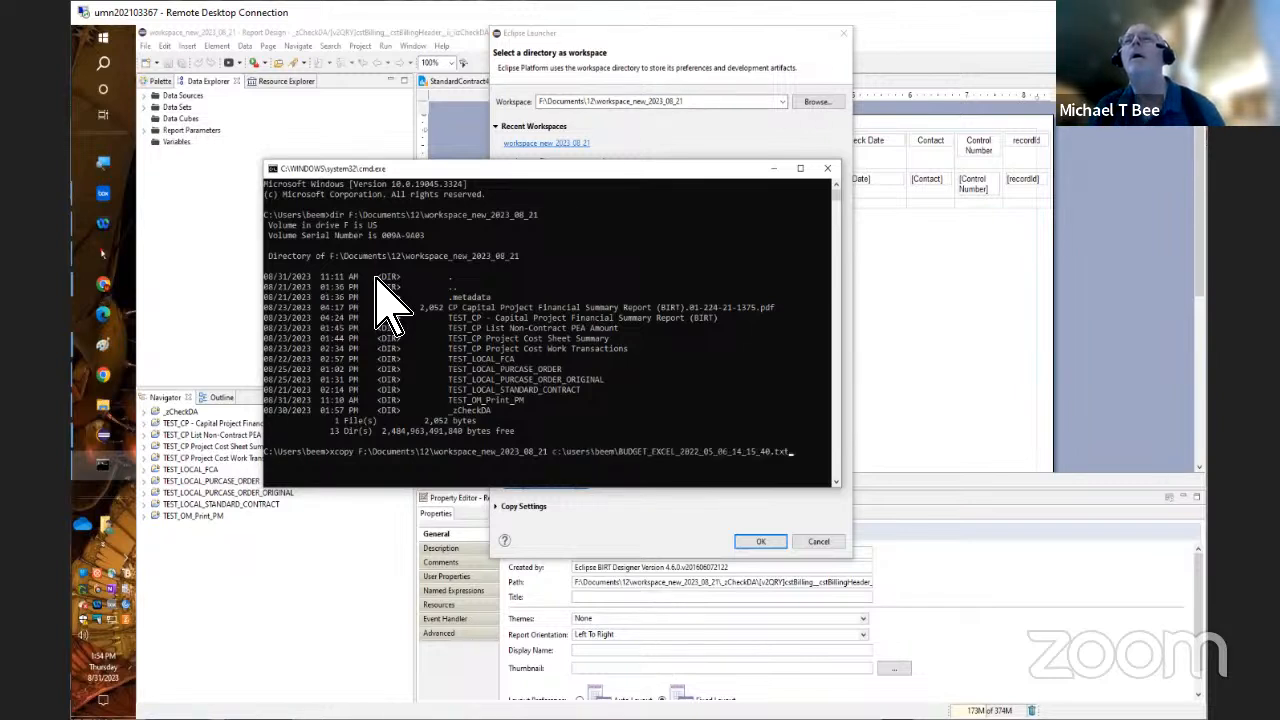
pyautogui.press('Tab')
pyautogui.press('Tab')
pyautogui.press('Tab')
pyautogui.press('Tab')
pyautogui.press('Tab')
pyautogui.press('Tab')
pyautogui.press('Tab')
pyautogui.press('Tab')
pyautogui.press('Tab')
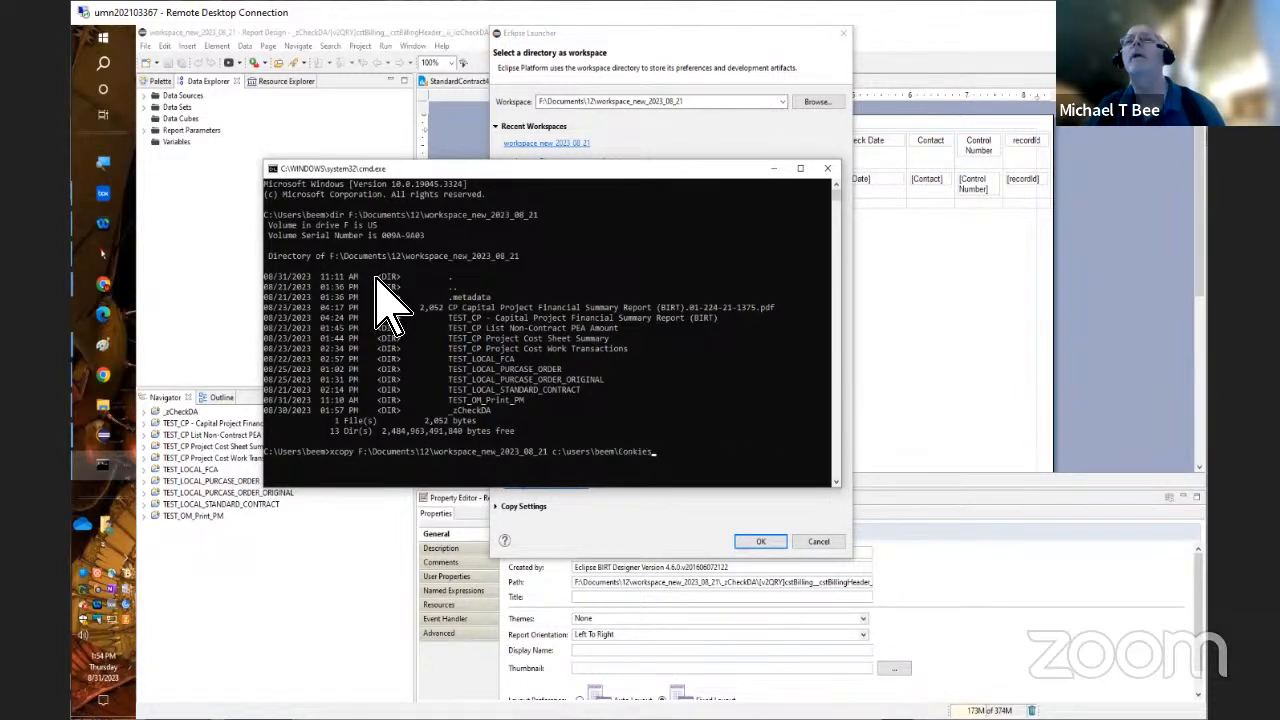
pyautogui.press('Tab')
pyautogui.press('Tab')
pyautogui.press('Tab')
pyautogui.press('Tab')
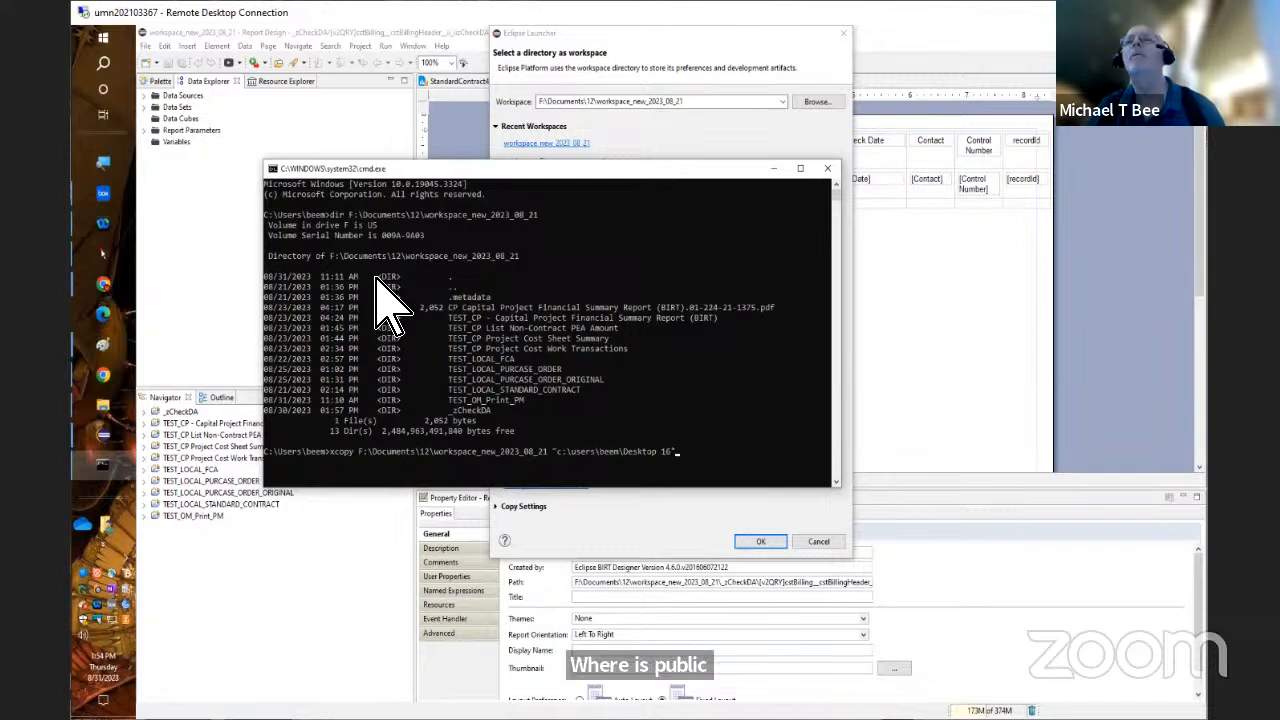
pyautogui.press('Up')
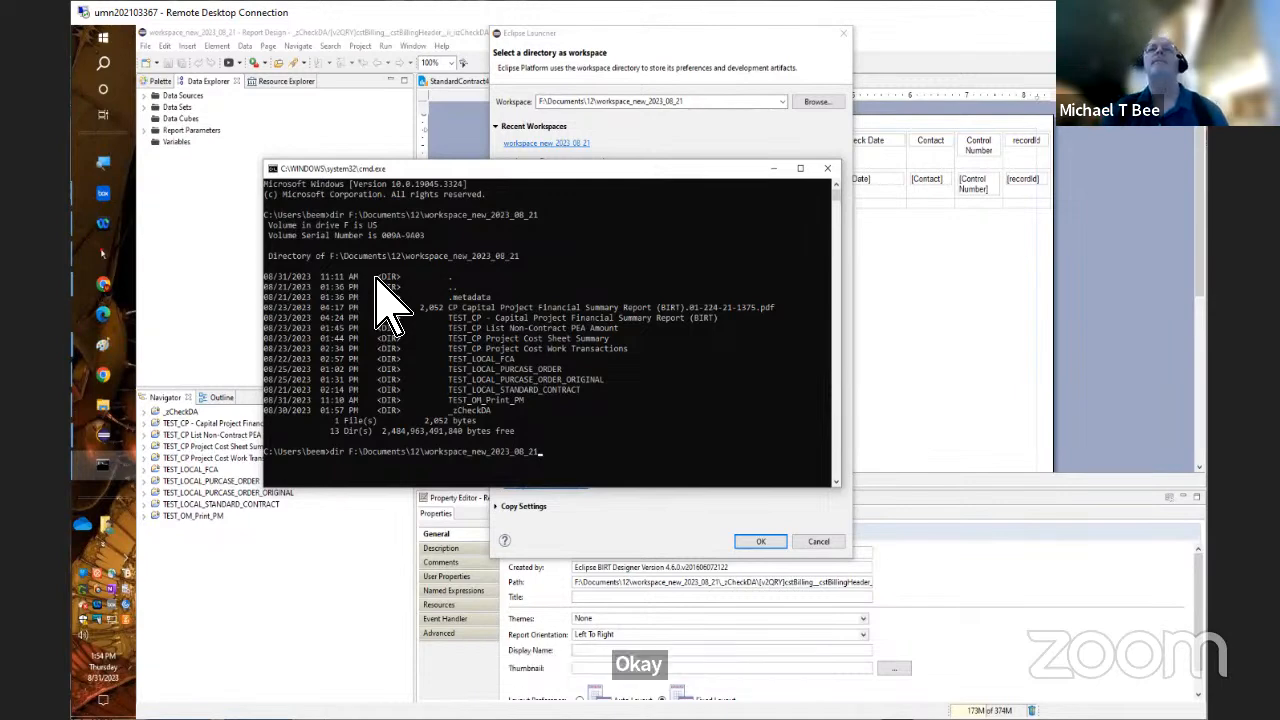
pyautogui.press('BackSpace')
pyautogui.press('BackSpace')
pyautogui.press('BackSpace')
pyautogui.press('BackSpace')
pyautogui.press('BackSpace')
pyautogui.press('BackSpace')
pyautogui.press('BackSpace')
pyautogui.press('BackSpace')
pyautogui.press('BackSpace')
pyautogui.press('BackSpace')
pyautogui.press('BackSpace')
pyautogui.press('BackSpace')
pyautogui.press('BackSpace')
pyautogui.press('BackSpace')
pyautogui.press('BackSpace')
pyautogui.press('BackSpace')
pyautogui.press('BackSpace')
pyautogui.press('BackSpace')
pyautogui.press('BackSpace')
pyautogui.press('BackSpace')
pyautogui.press('BackSpace')
pyautogui.press('BackSpace')
pyautogui.press('BackSpace')
pyautogui.press('BackSpace')
pyautogui.press('BackSpace')
pyautogui.press('BackSpace')
pyautogui.press('BackSpace')
pyautogui.press('BackSpace')
pyautogui.press('BackSpace')
pyautogui.press('BackSpace')
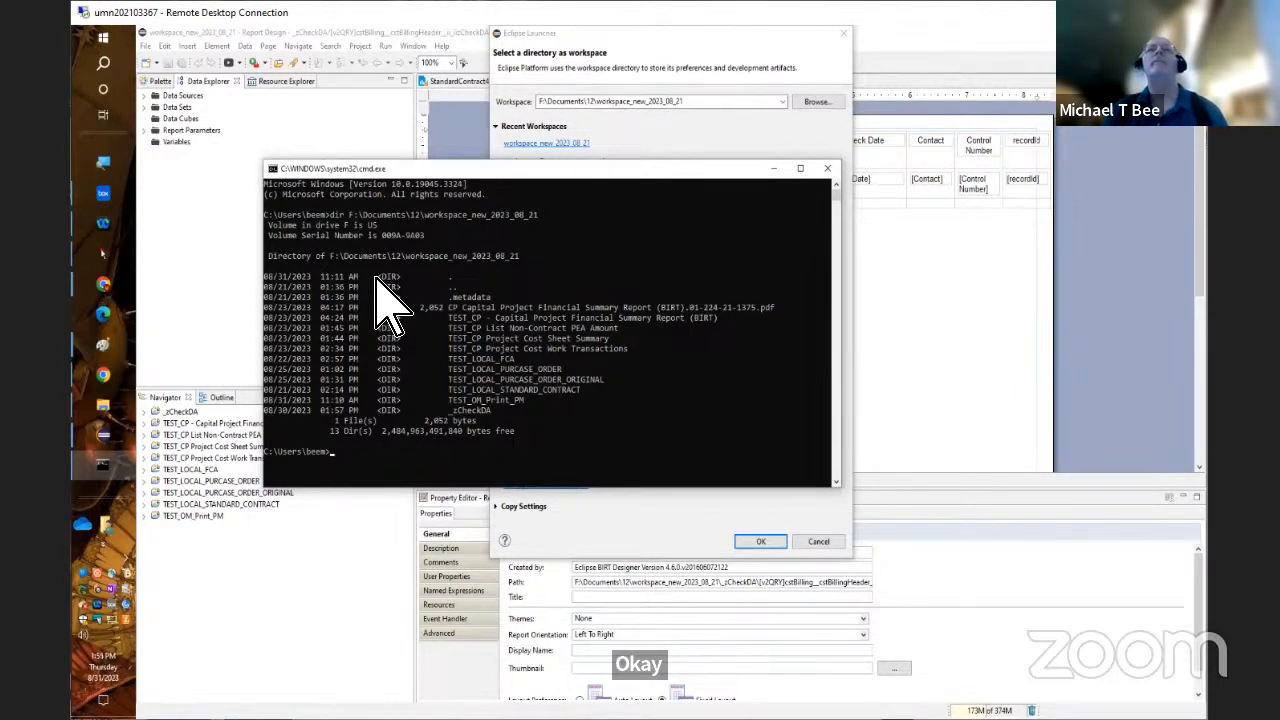
# List the contents of the current user folder in the command prompt with a wildcard dir command
pyautogui.write('d')
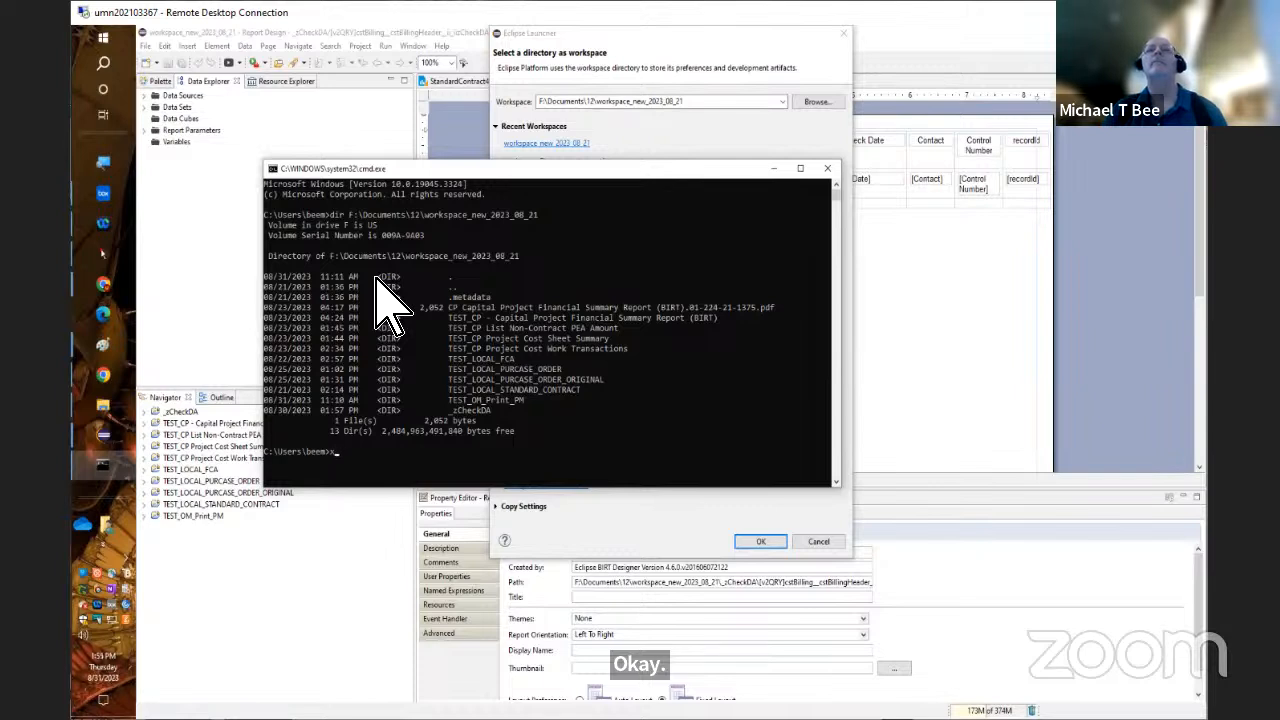
pyautogui.press('BackSpace')
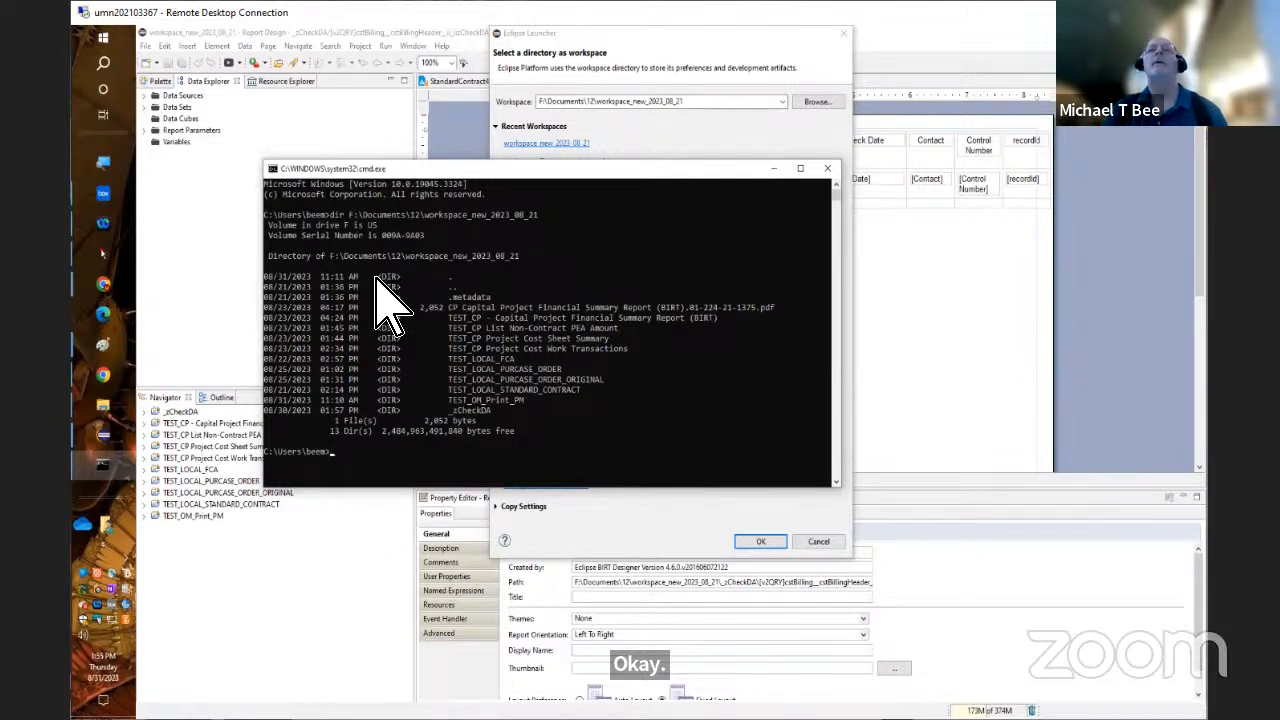
pyautogui.write('dir *.')
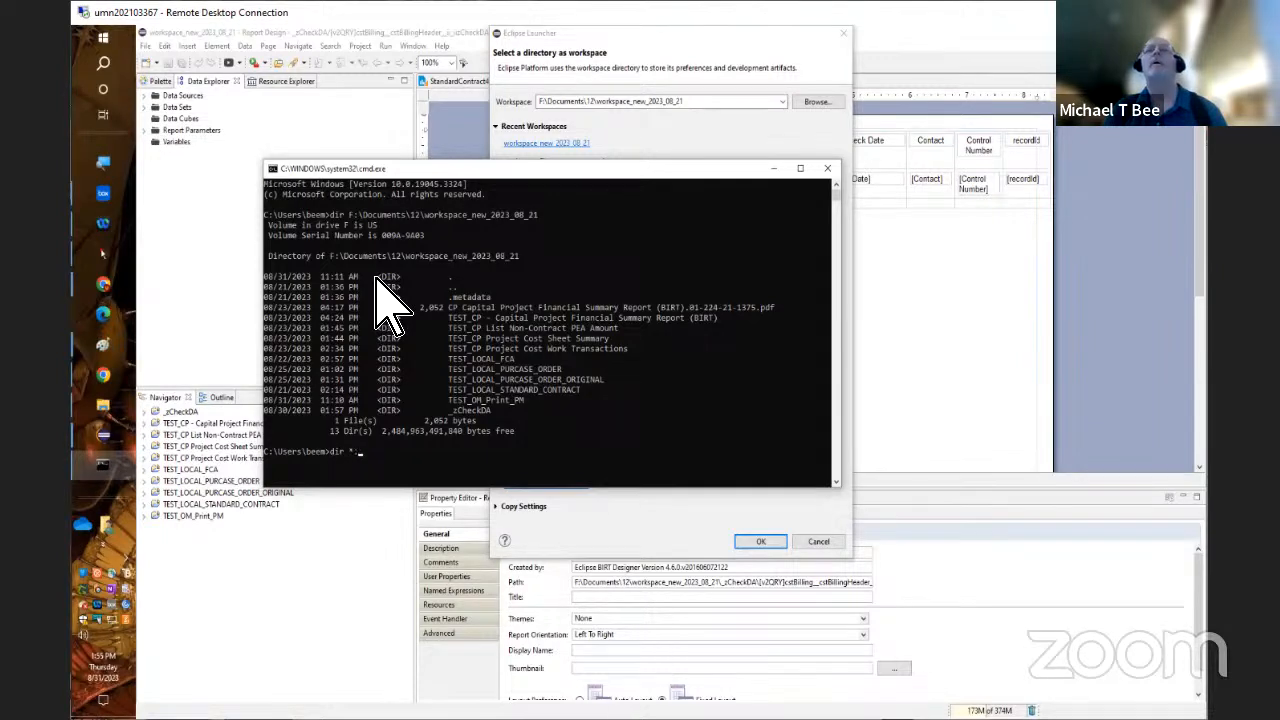
pyautogui.press('Return')
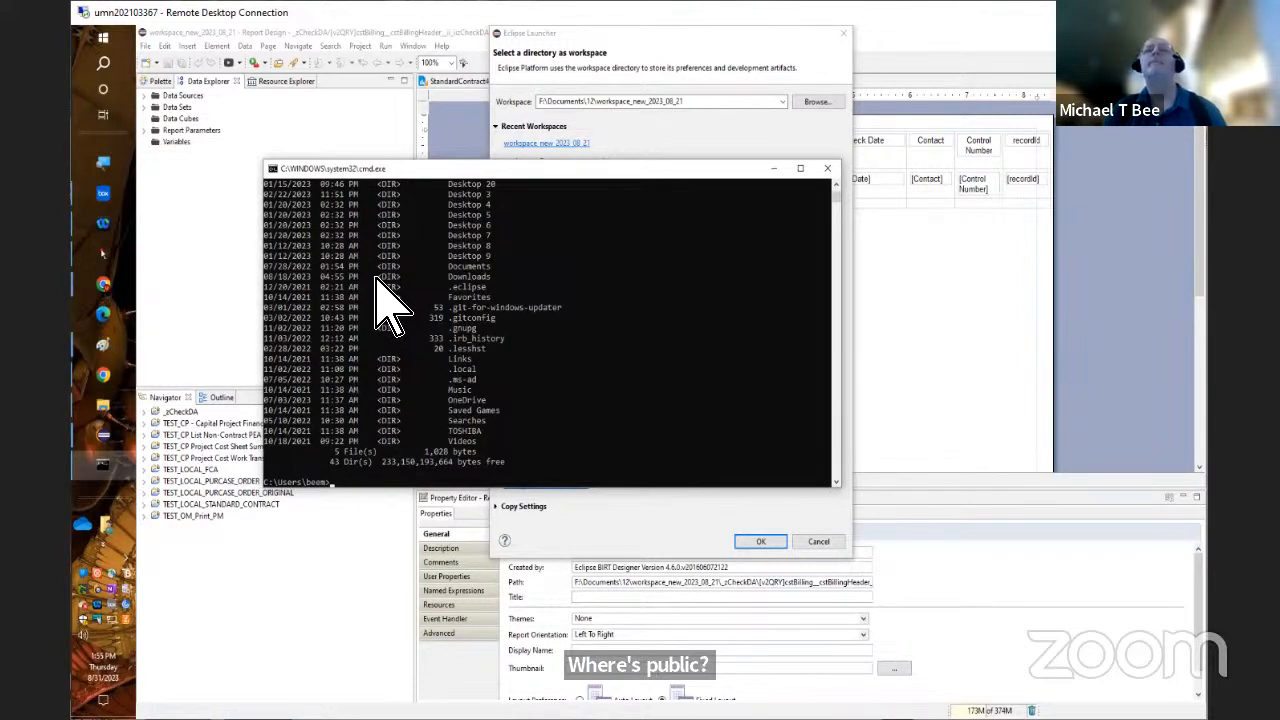
pyautogui.write('xcopy')
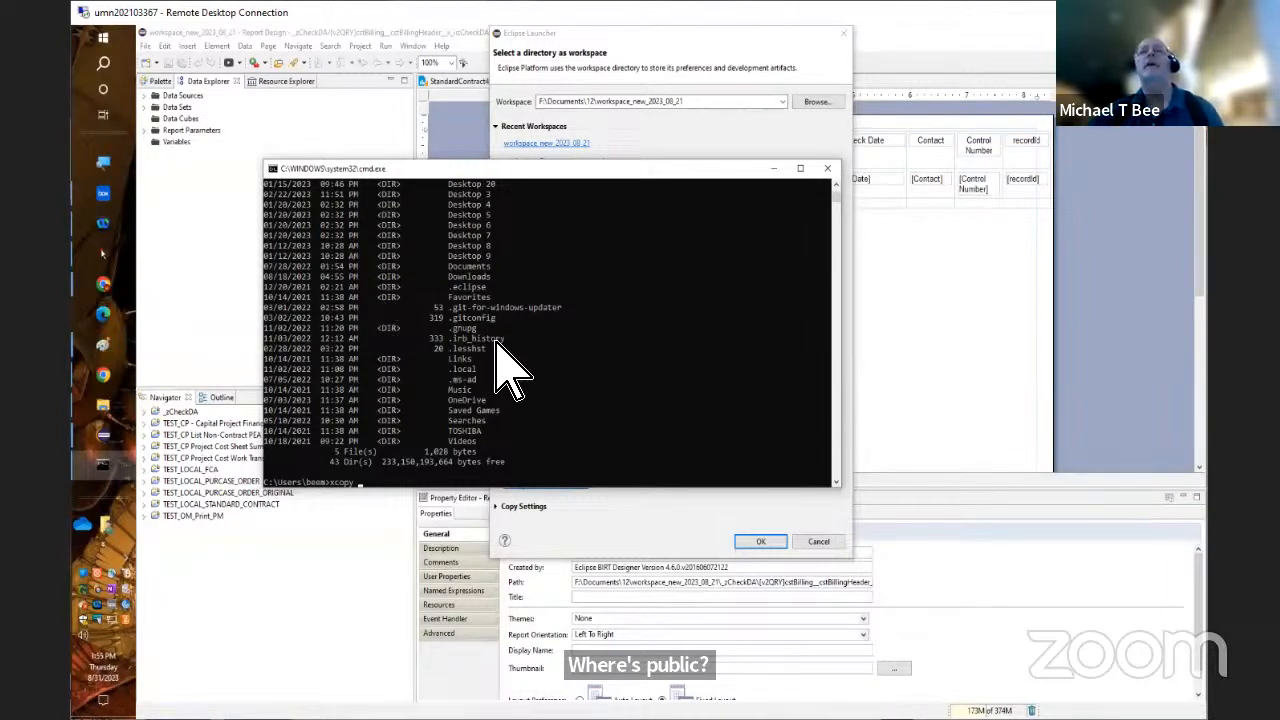
pyautogui.write('F:\\Documents\\12\\workspace_new_2023_08_21')
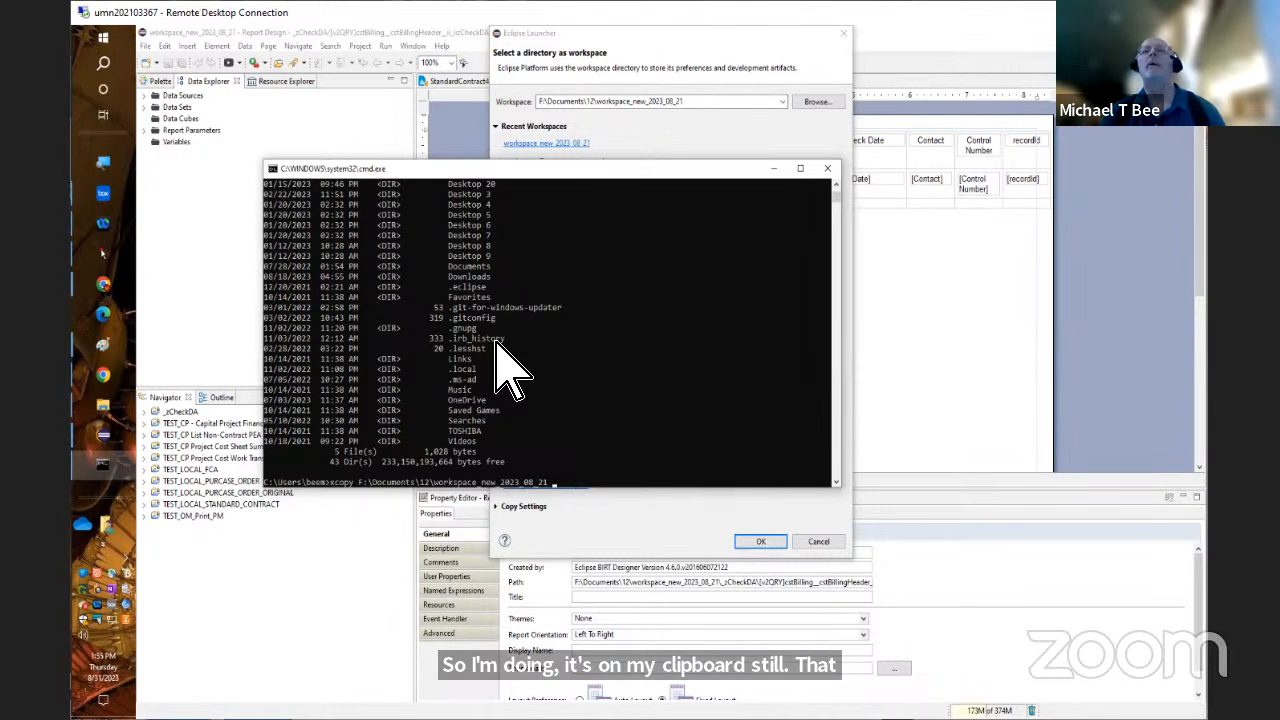
pyautogui.write('public')
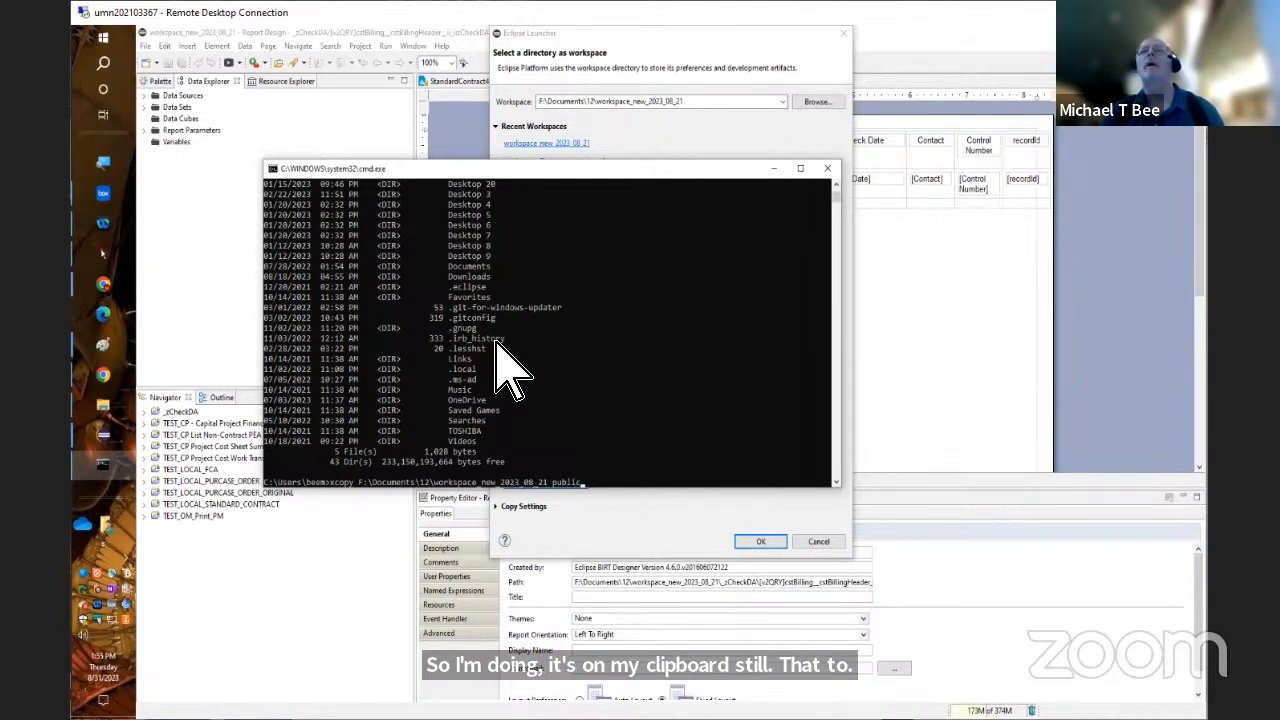
pyautogui.press('Return')
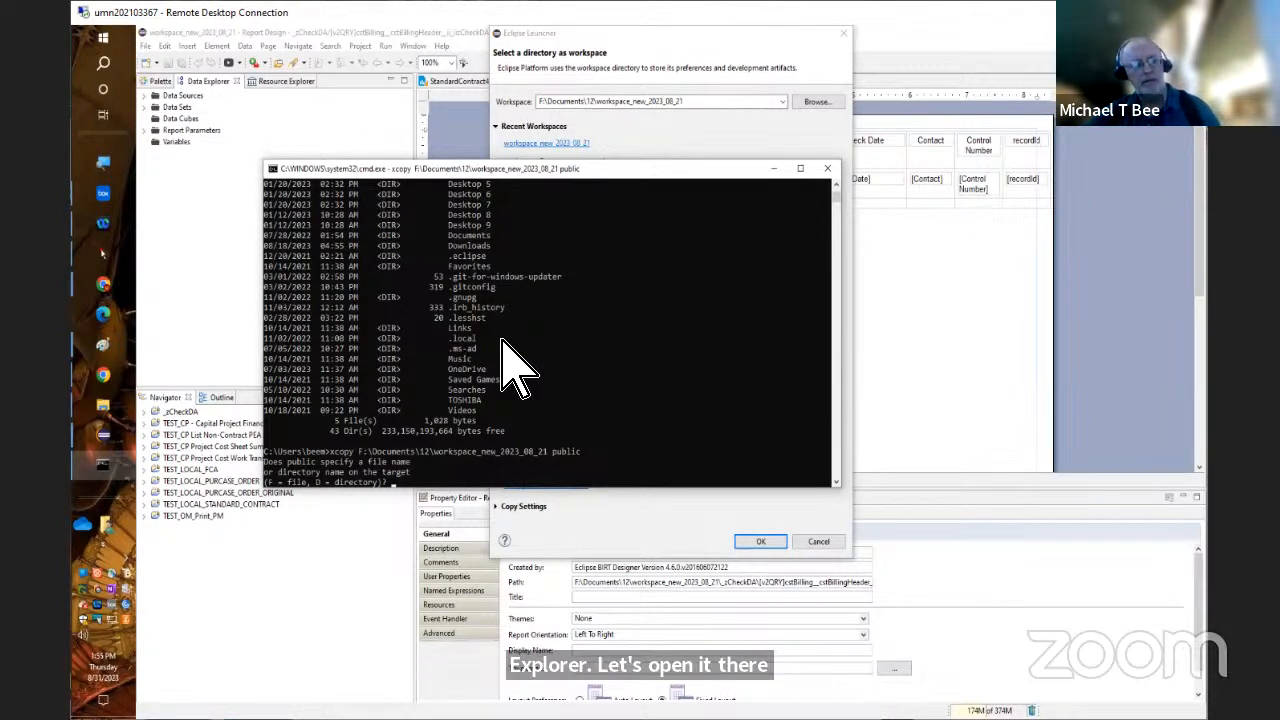
pyautogui.hotkey('ctrl', 'c')
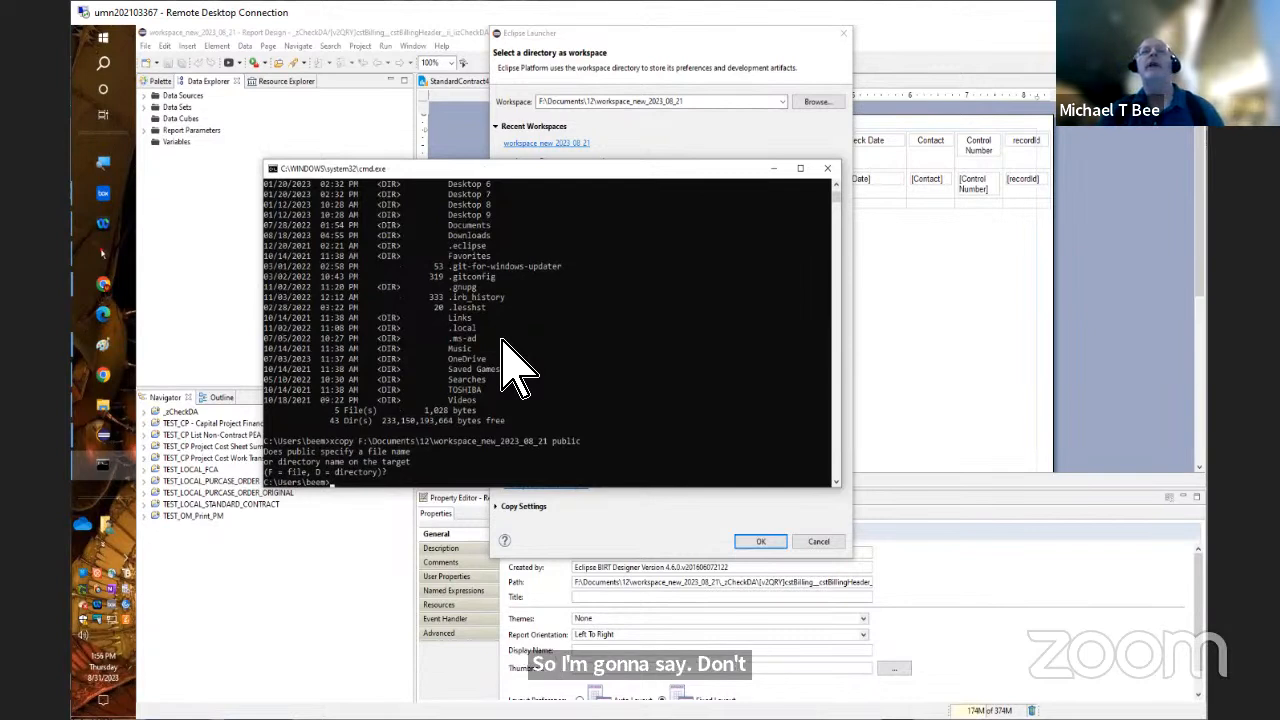
# Switch the command prompt to the F: drive, change to F:\Documents\12\workspace_new_2023_08_21, and go up to its parent folder
pyautogui.write('f')
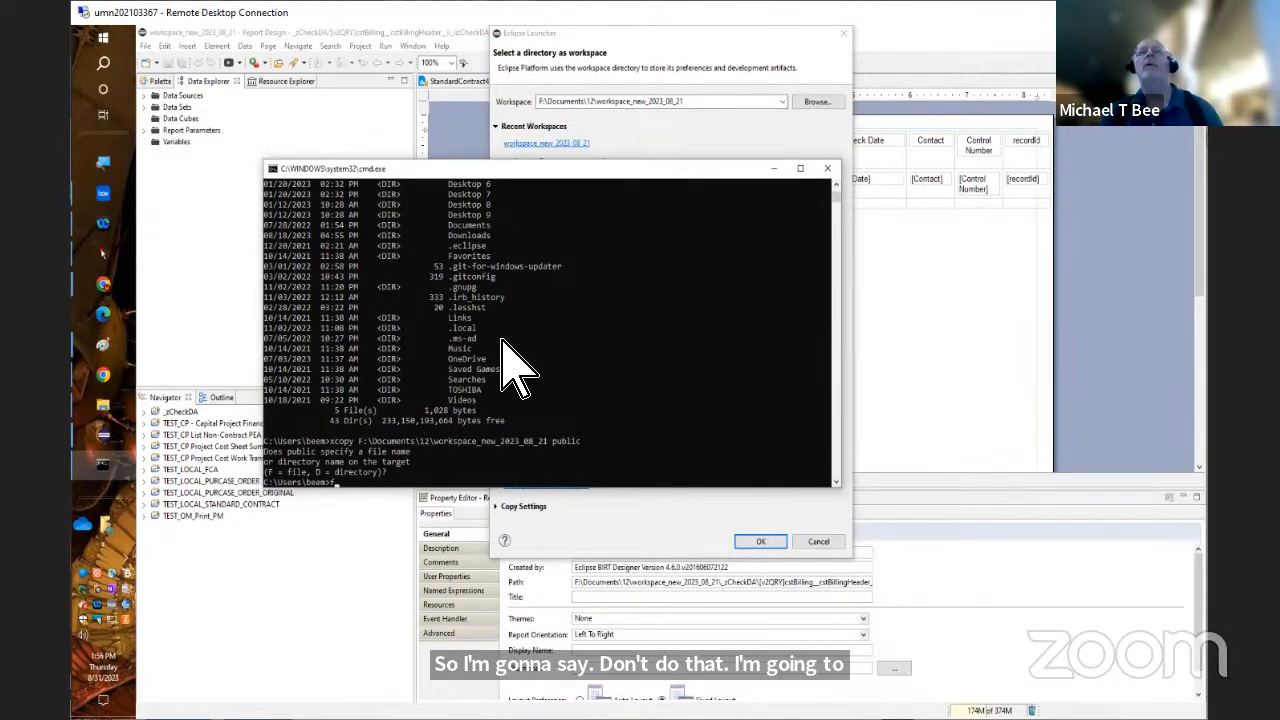
pyautogui.write(':')
pyautogui.press('Return')
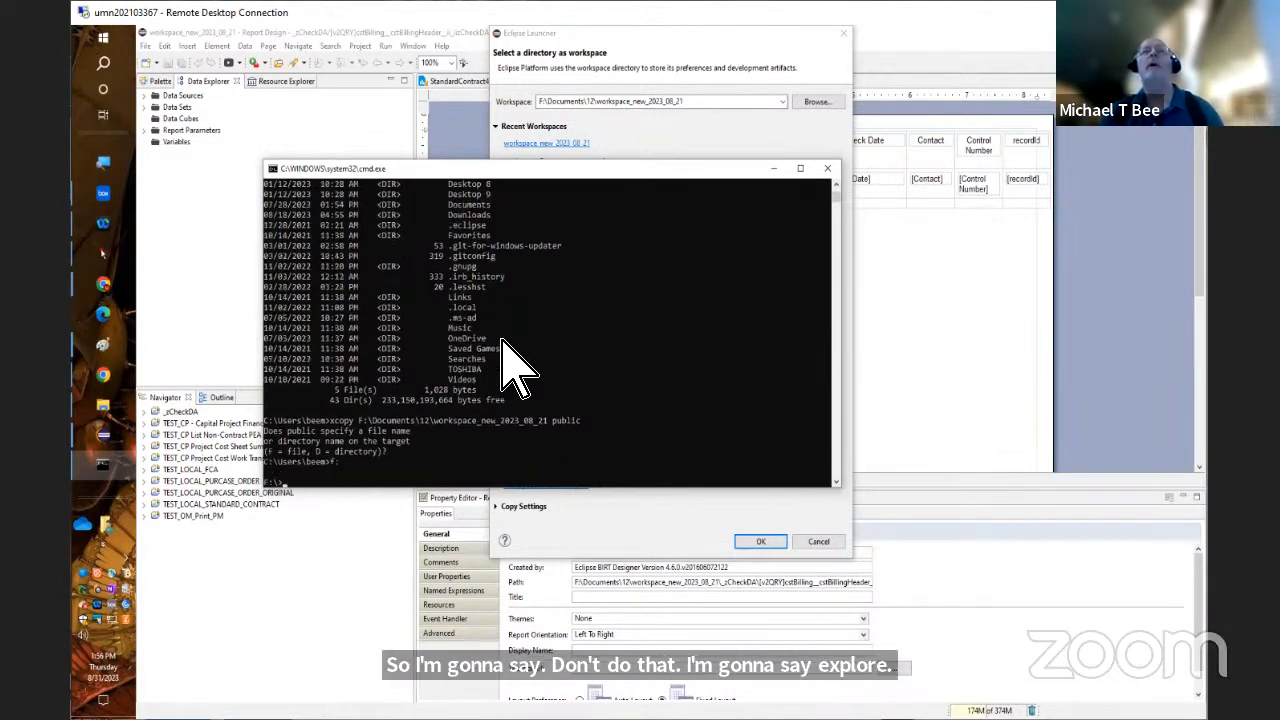
pyautogui.write('cd')
pyautogui.hotkey('ctrl', 'v')
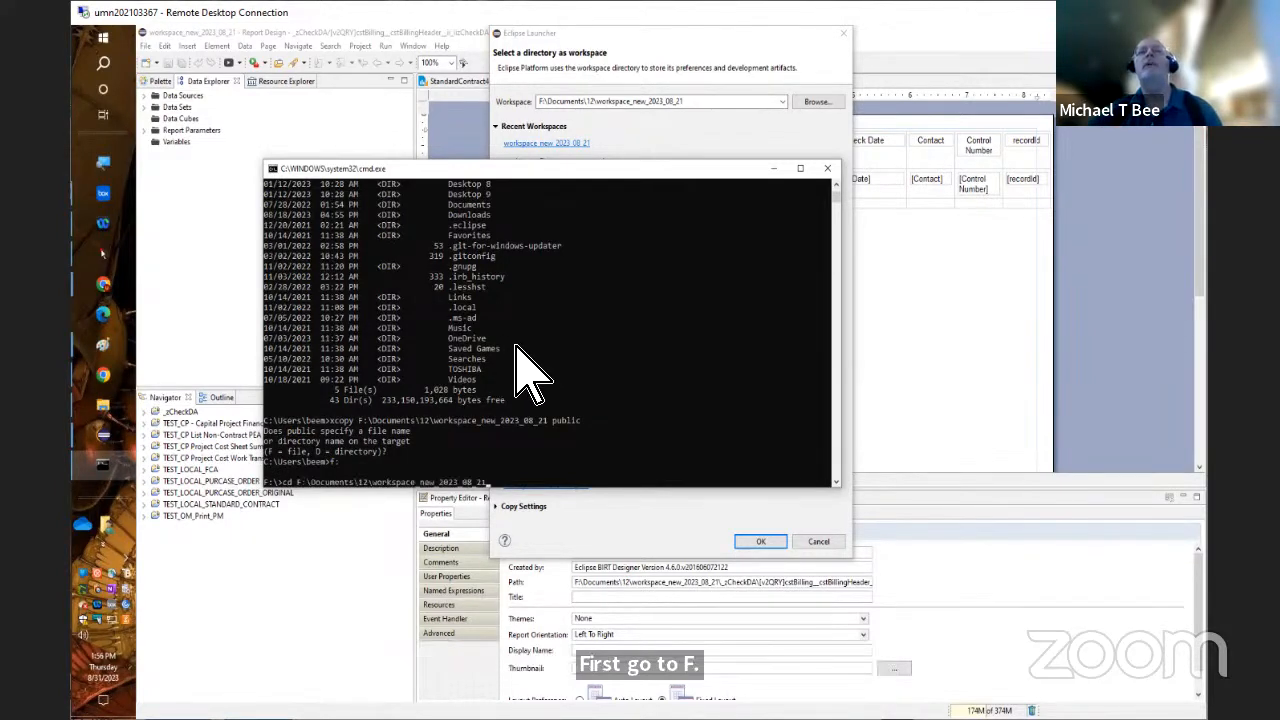
pyautogui.press('Return')
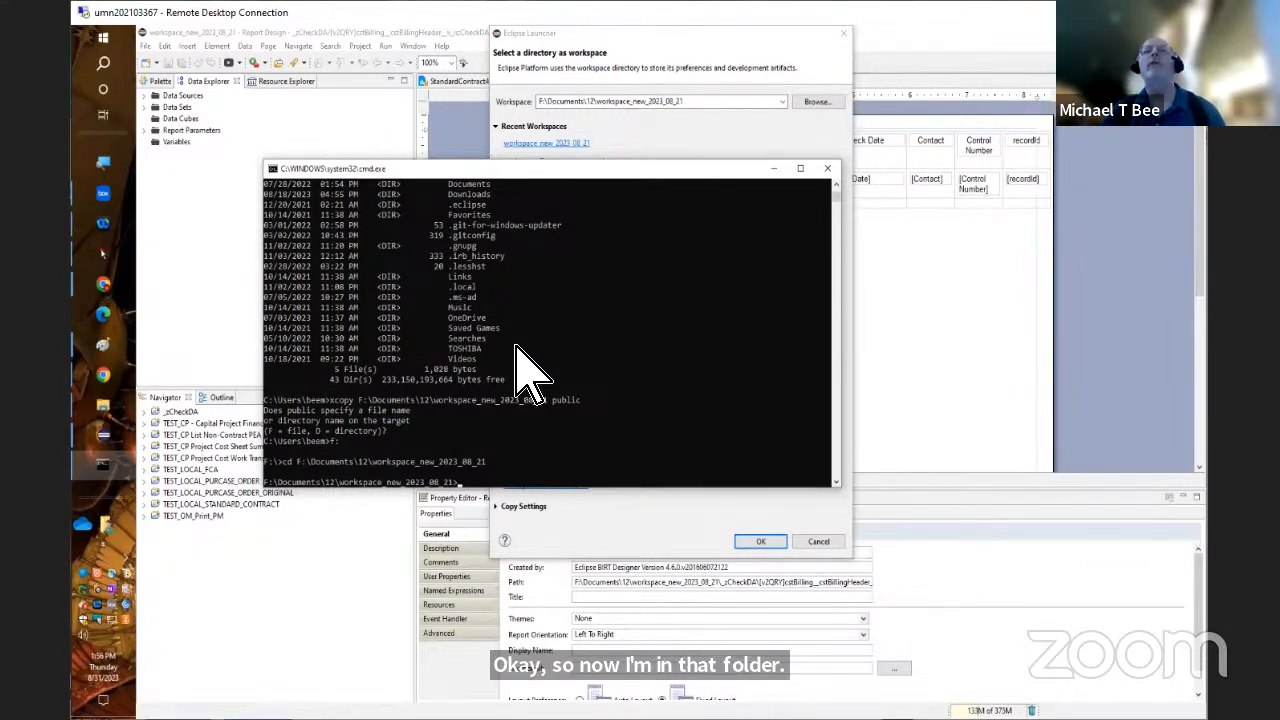
pyautogui.write('cd ..')
pyautogui.press('Return')
# List all entries in F:\Documents\12 whose names match wor*.* and look through the workspace folders
pyautogui.write('dir')
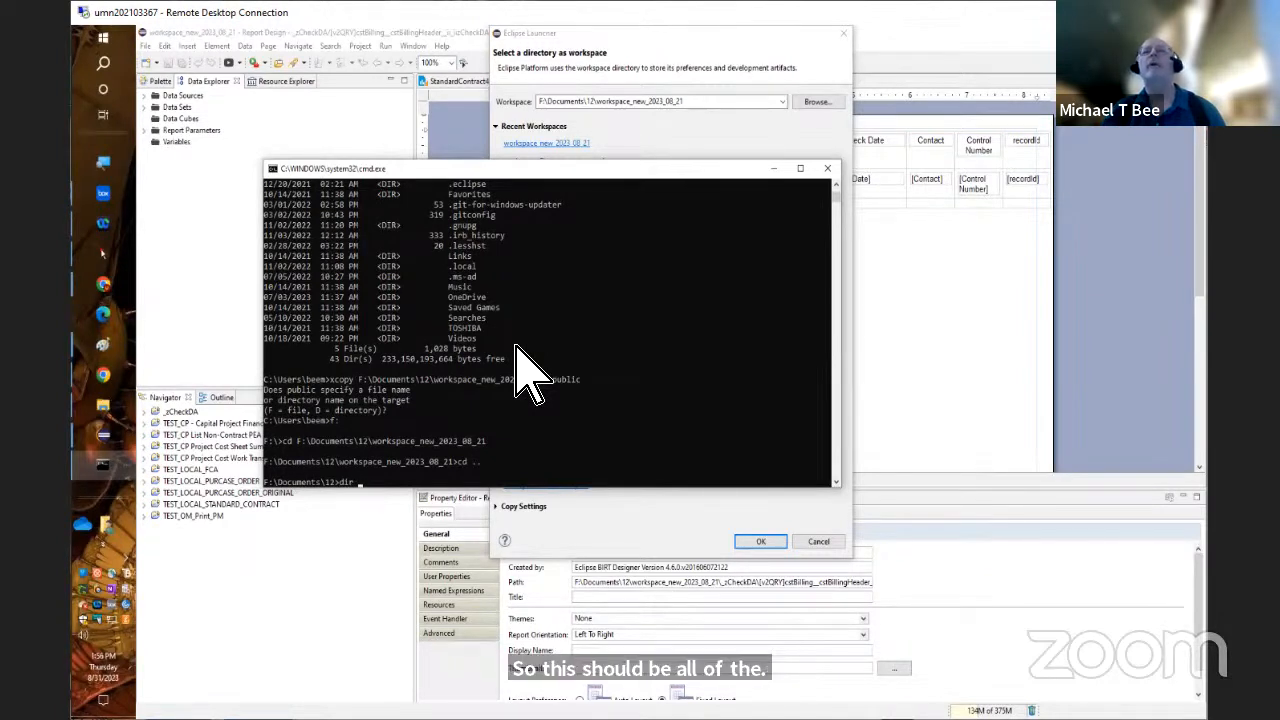
pyautogui.write('or*.*')
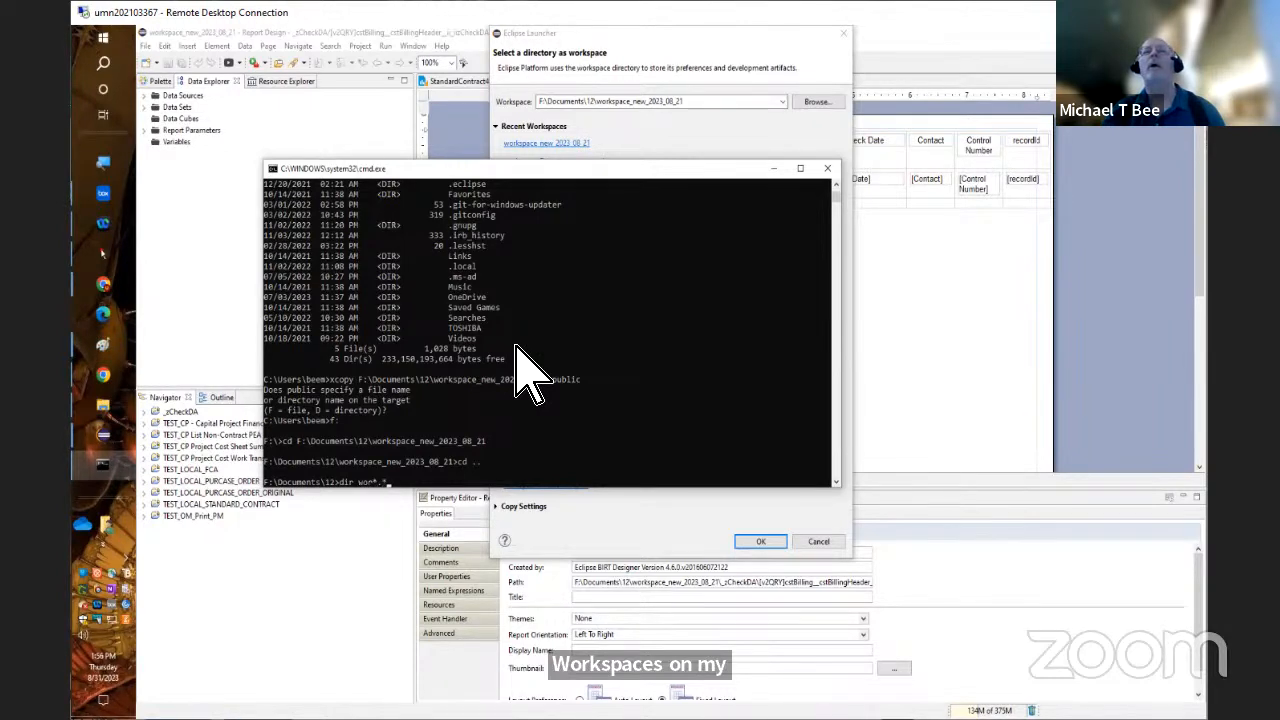
pyautogui.press('Return')
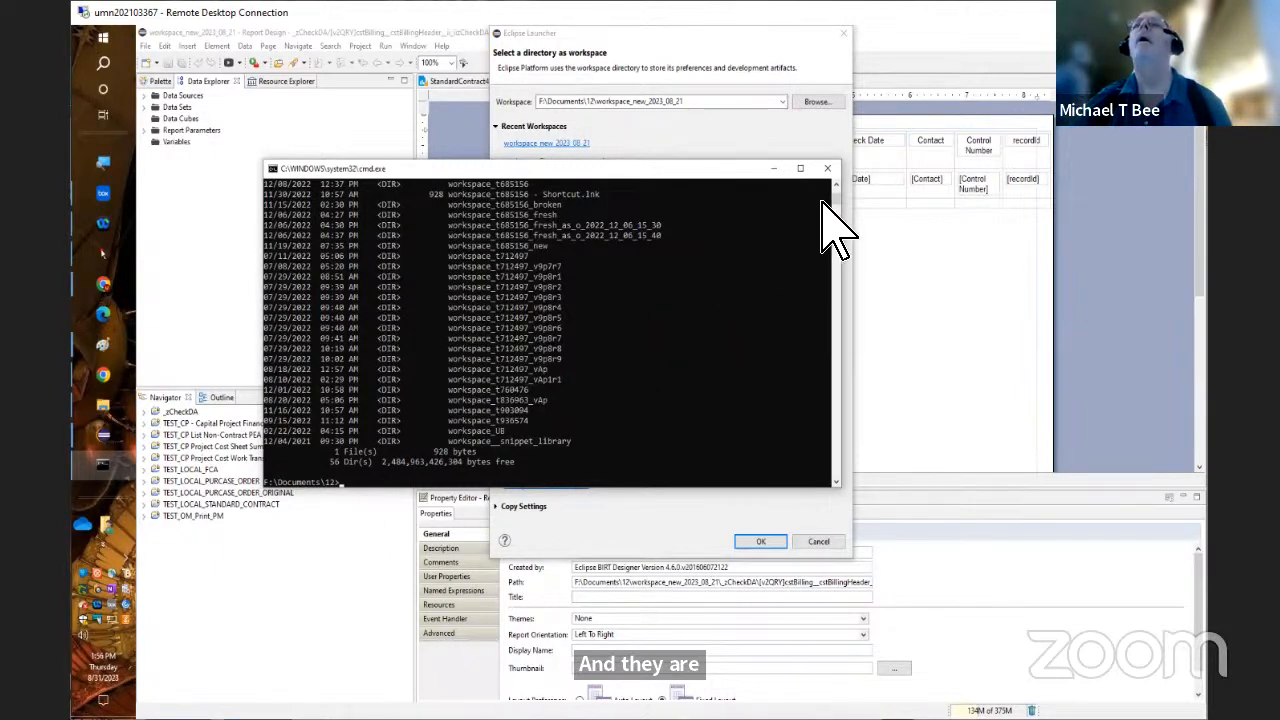
pyautogui.scroll(3, 834, 188)
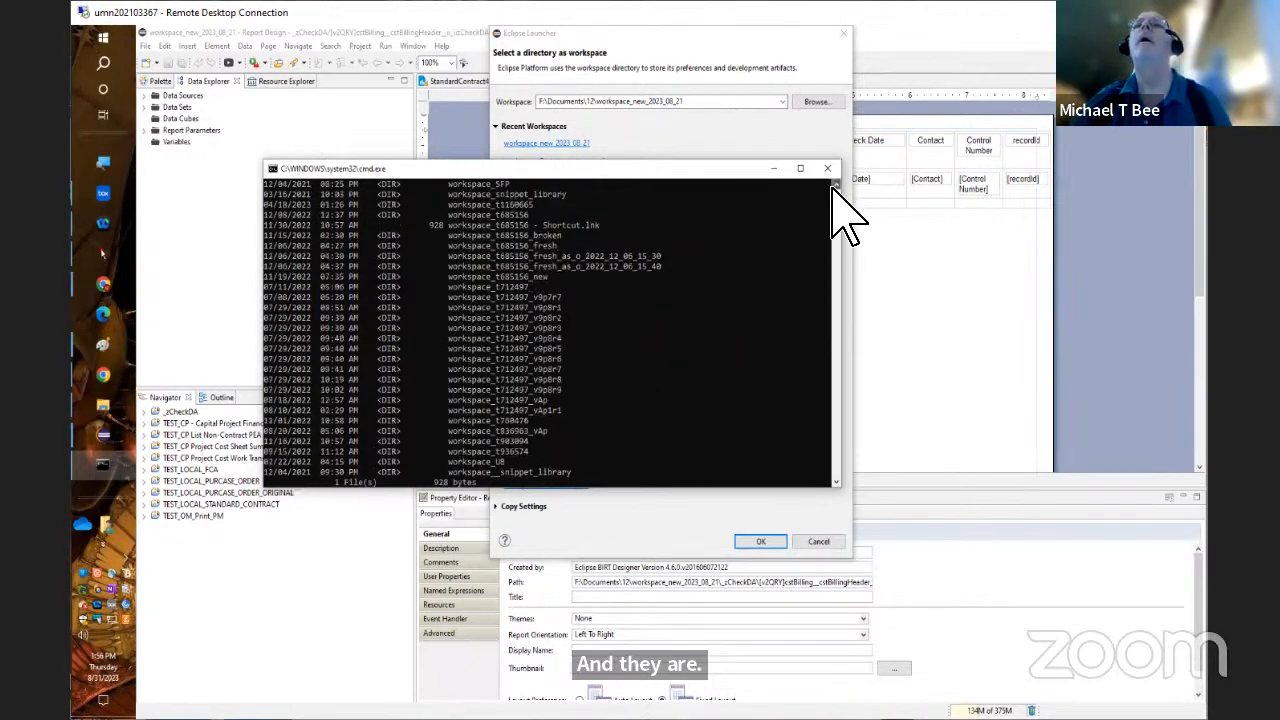
pyautogui.scroll(3, 838, 200)
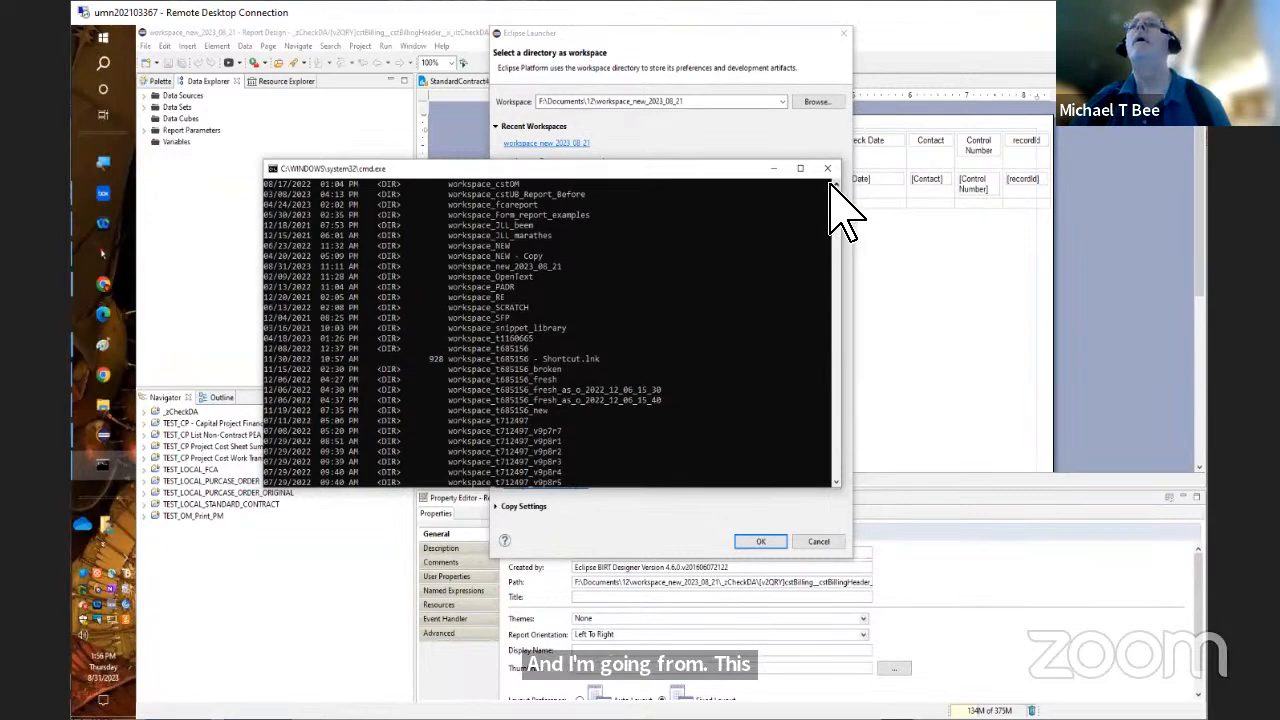
pyautogui.scroll(8, 838, 210)
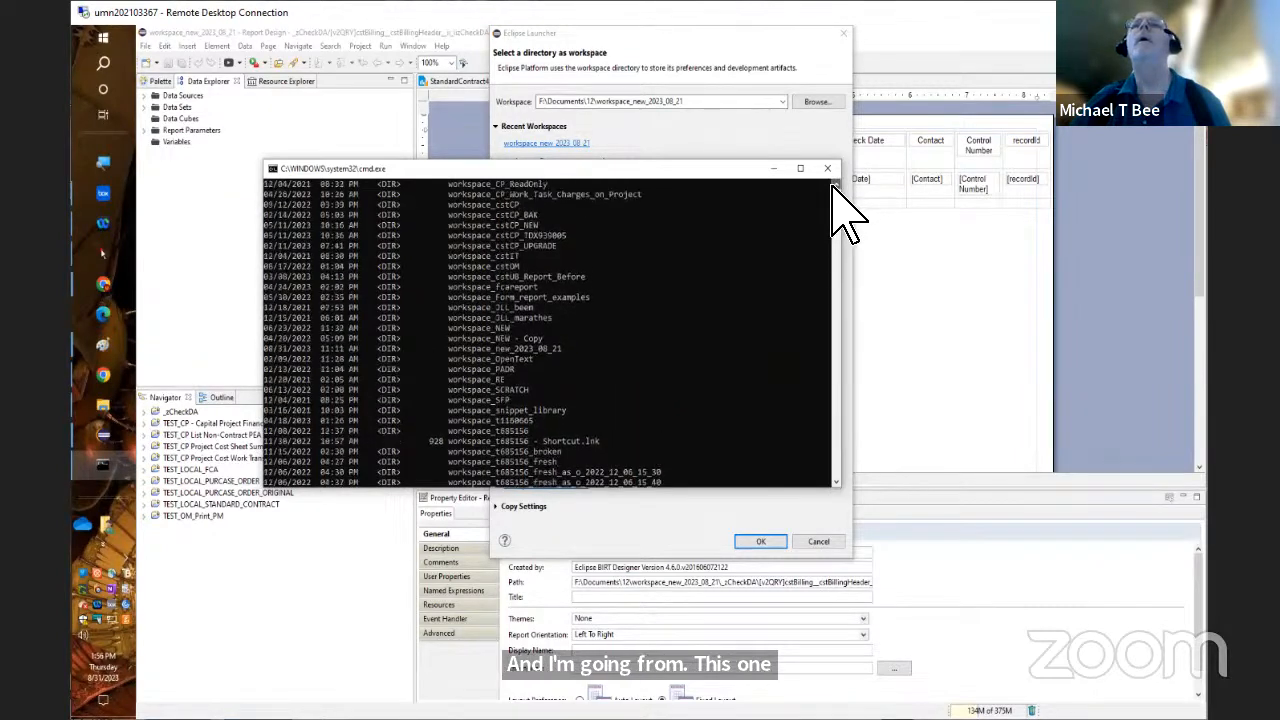
pyautogui.click(834, 186)
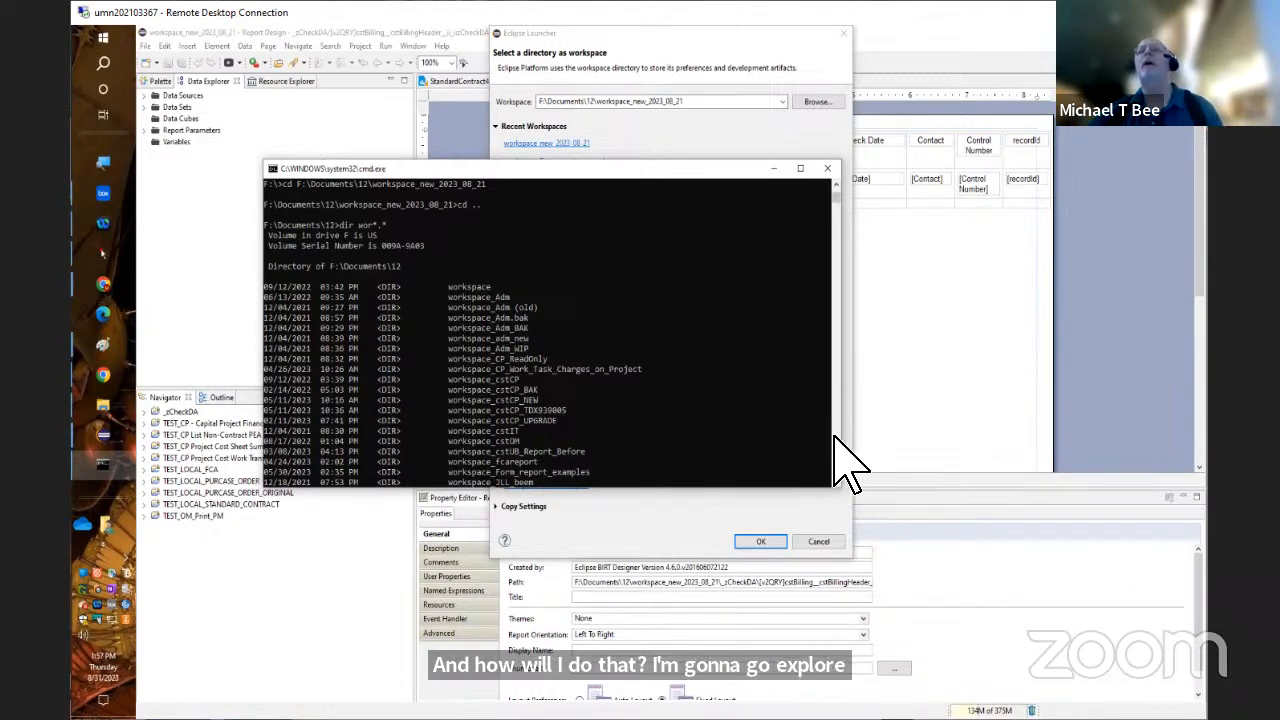
pyautogui.scroll(-15, 836, 440)
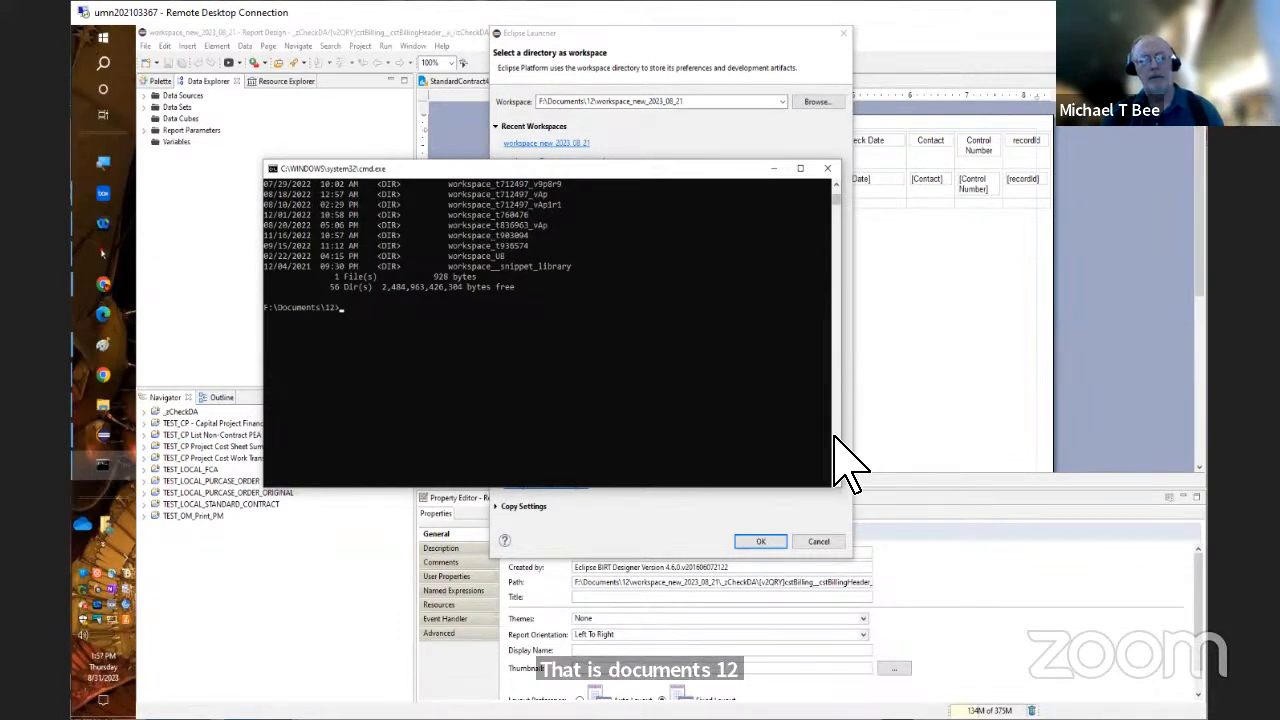
# Open the current folder in File Explorer with "explorer ." and sort it by date modified, oldest first
pyautogui.write('lorer')
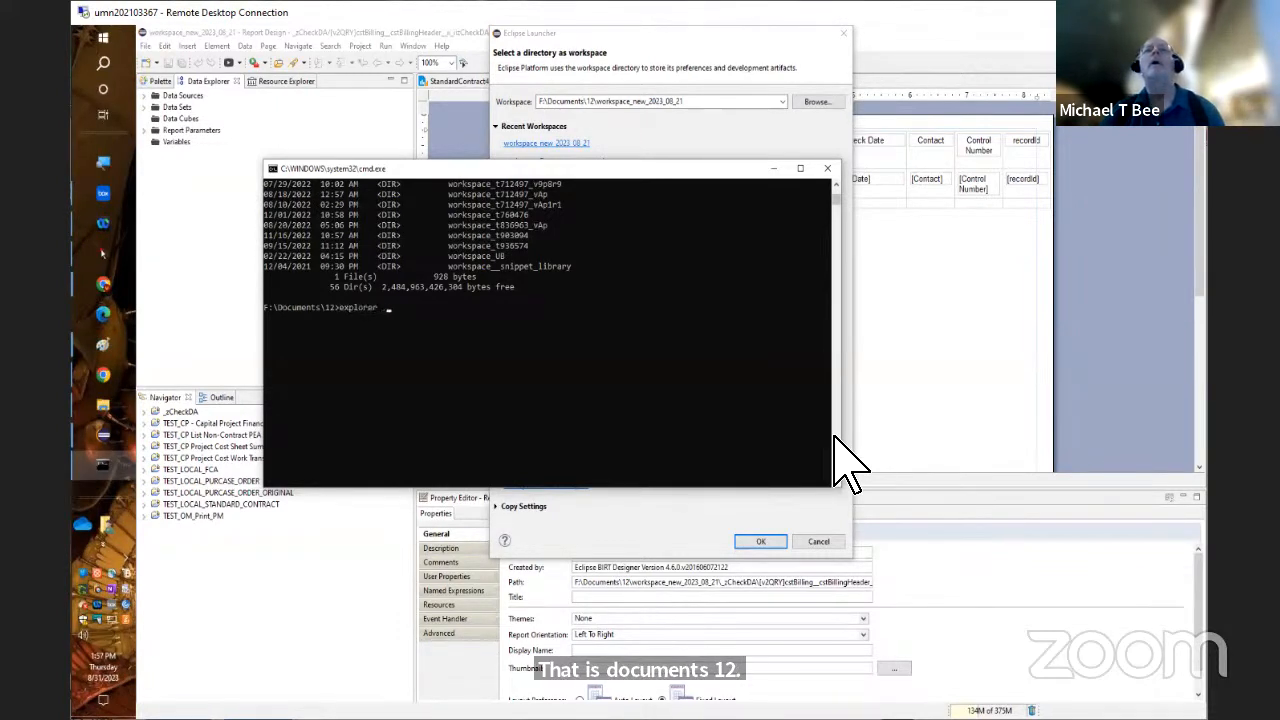
pyautogui.press('Return')
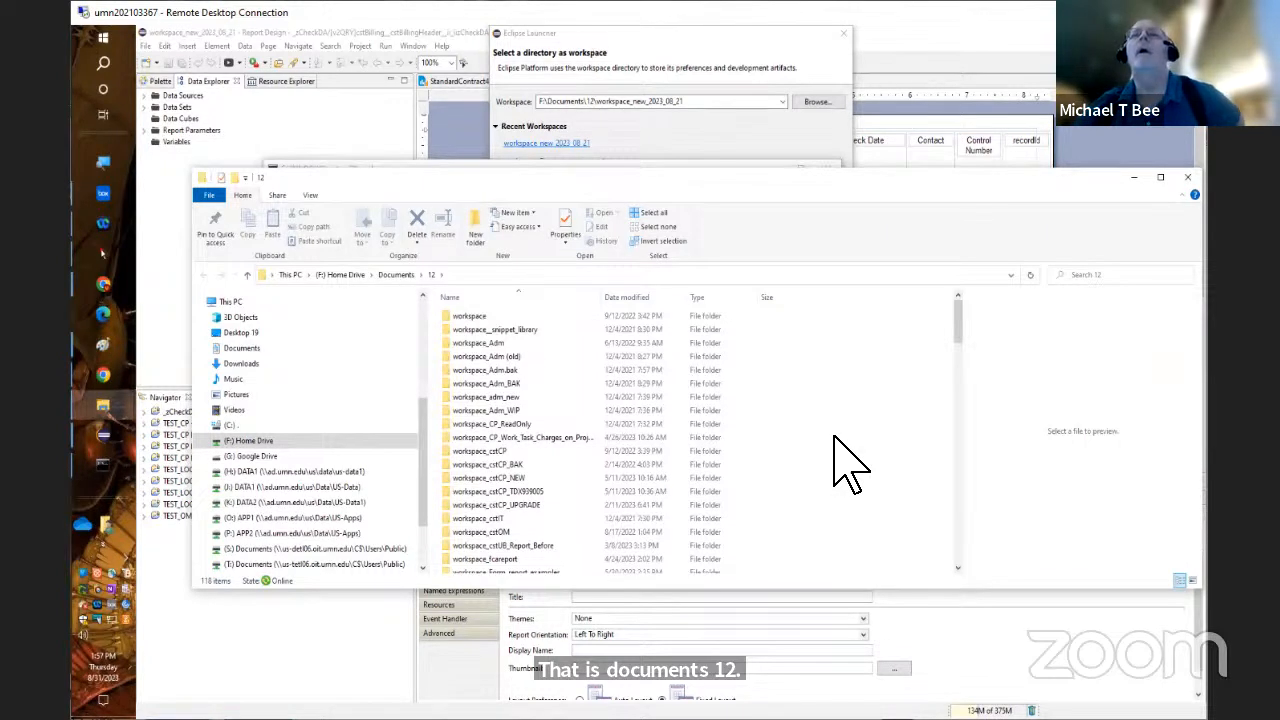
pyautogui.click(624, 297)
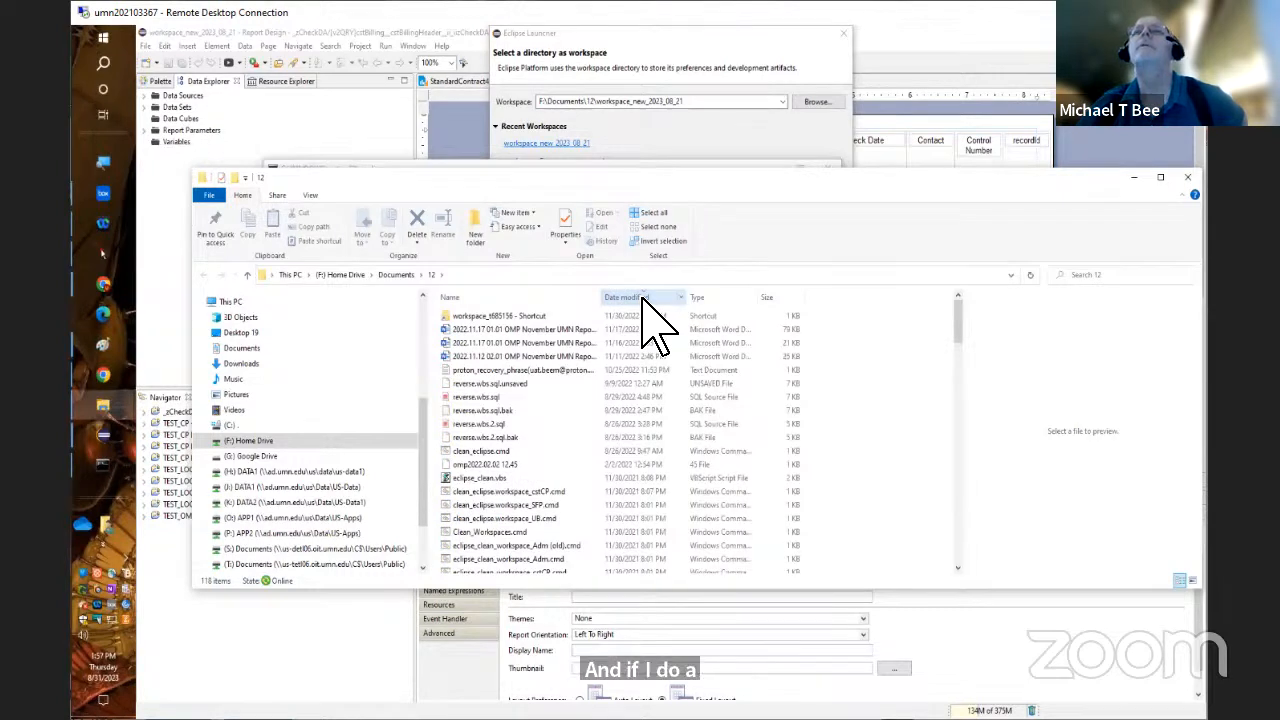
pyautogui.click(643, 298)
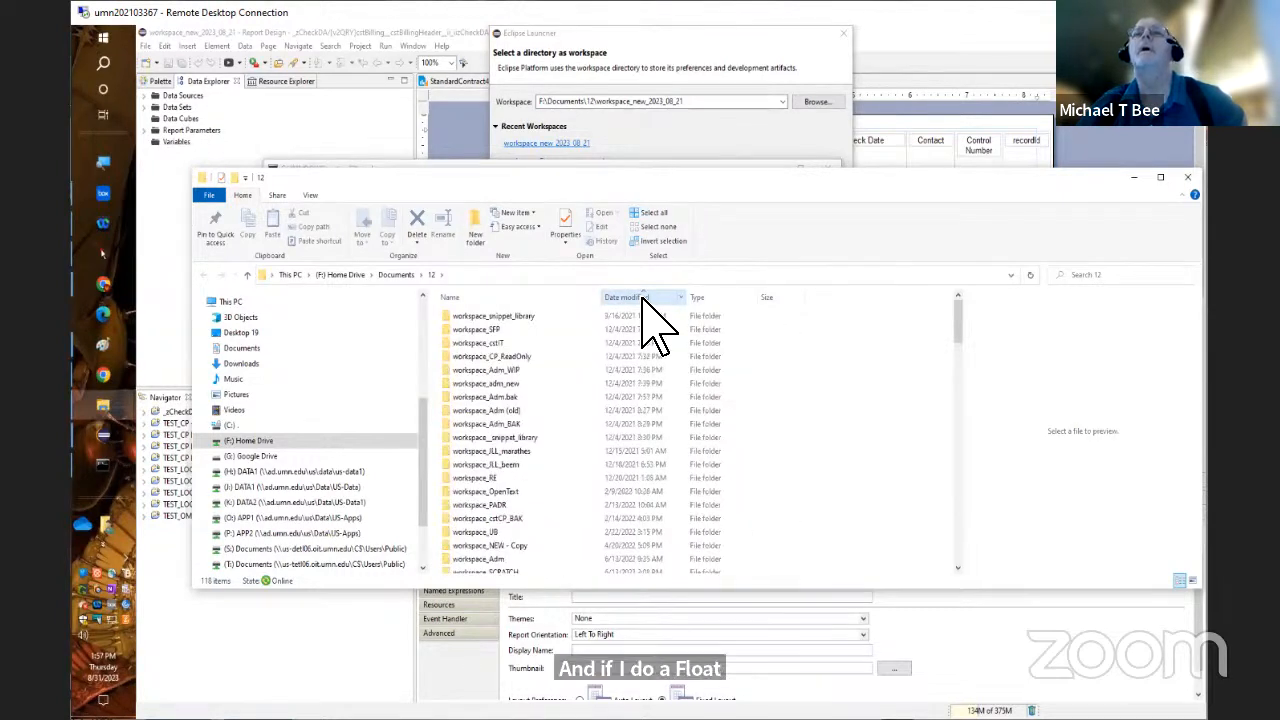
# Find the workspace_new_2023_08_21 folder in the list and copy it to the clipboard
pyautogui.scroll(-2, 641, 298)
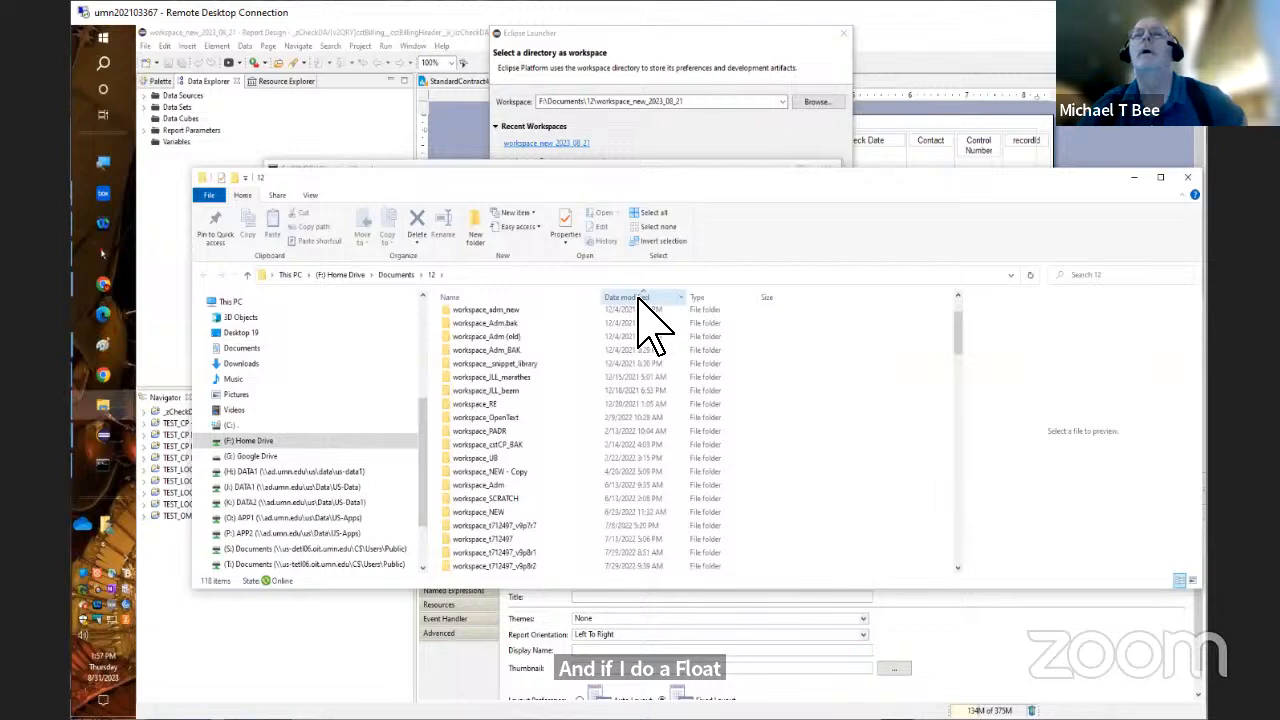
pyautogui.scroll(-1, 641, 298)
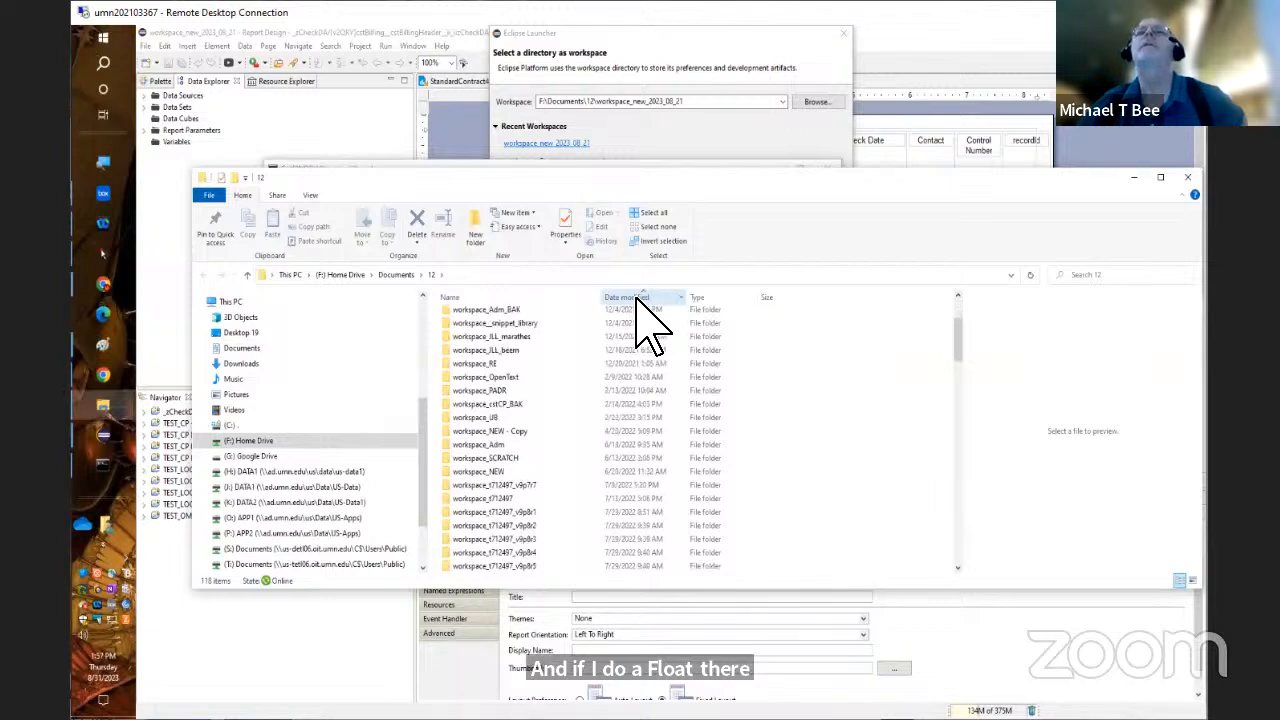
pyautogui.scroll(-1, 640, 300)
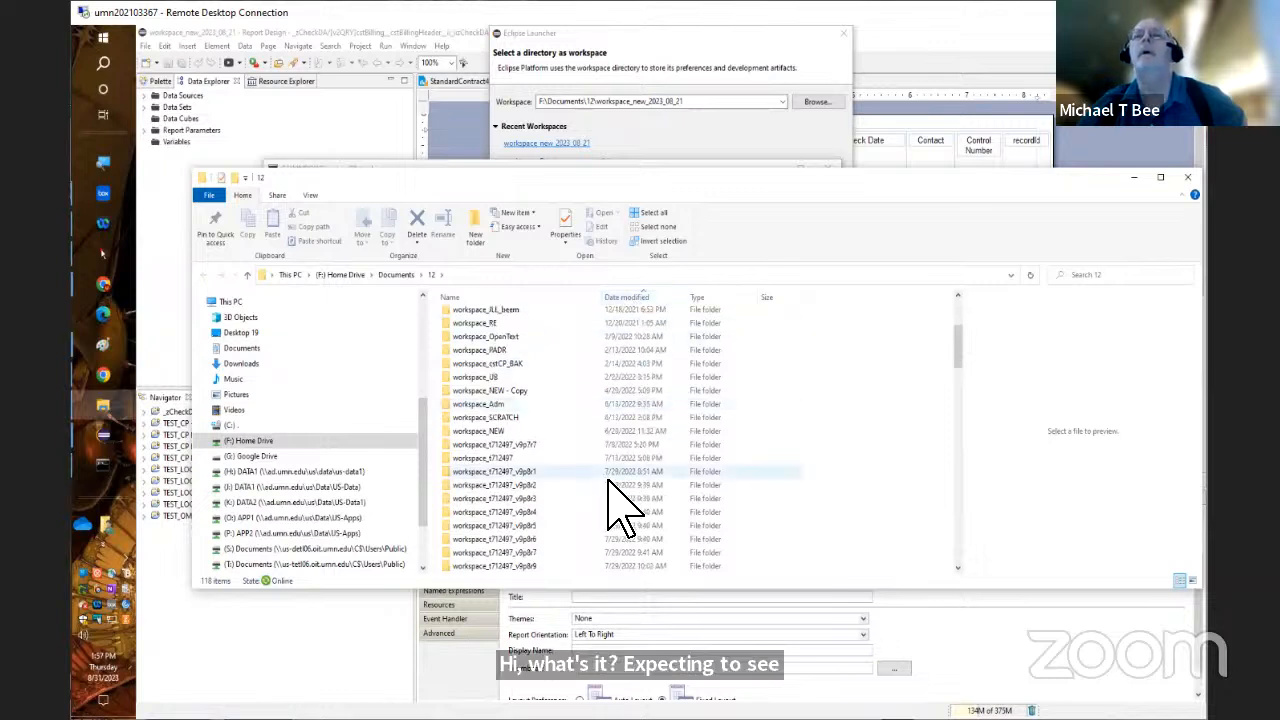
pyautogui.scroll(-1, 614, 529)
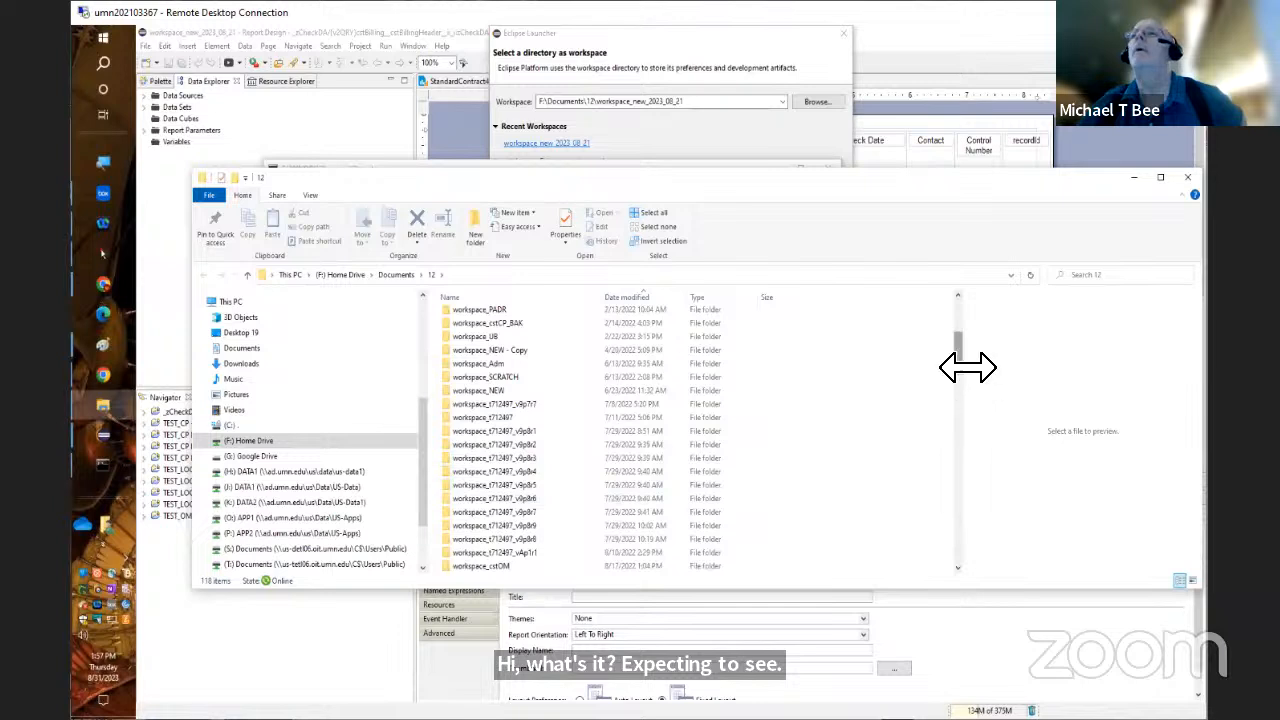
pyautogui.moveTo(955, 358); pyautogui.dragTo(954, 422)
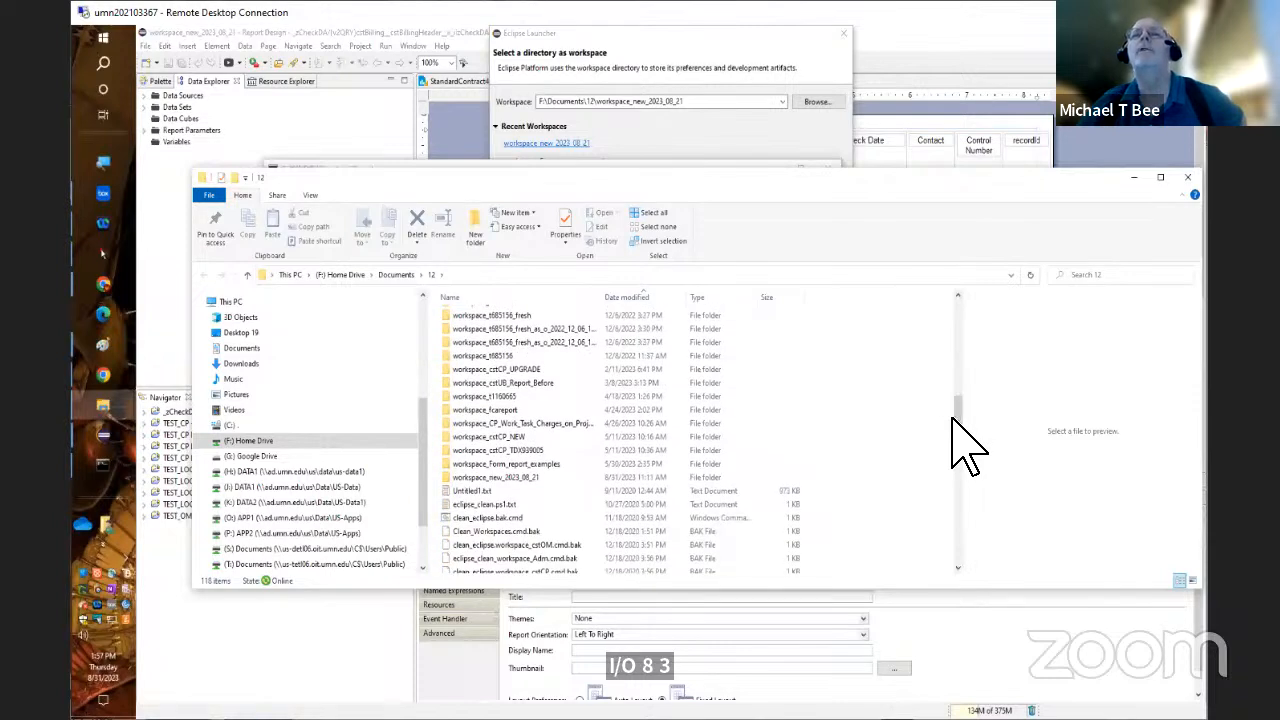
pyautogui.rightClick(525, 476)
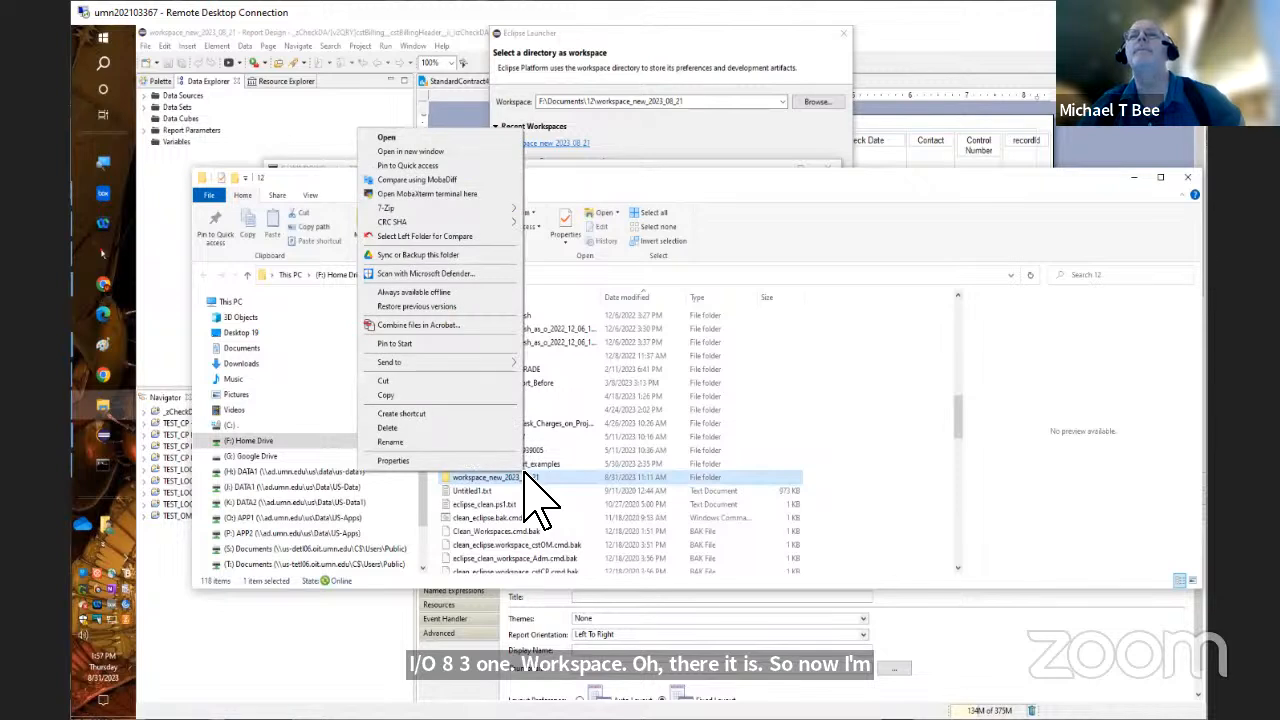
pyautogui.click(472, 393)
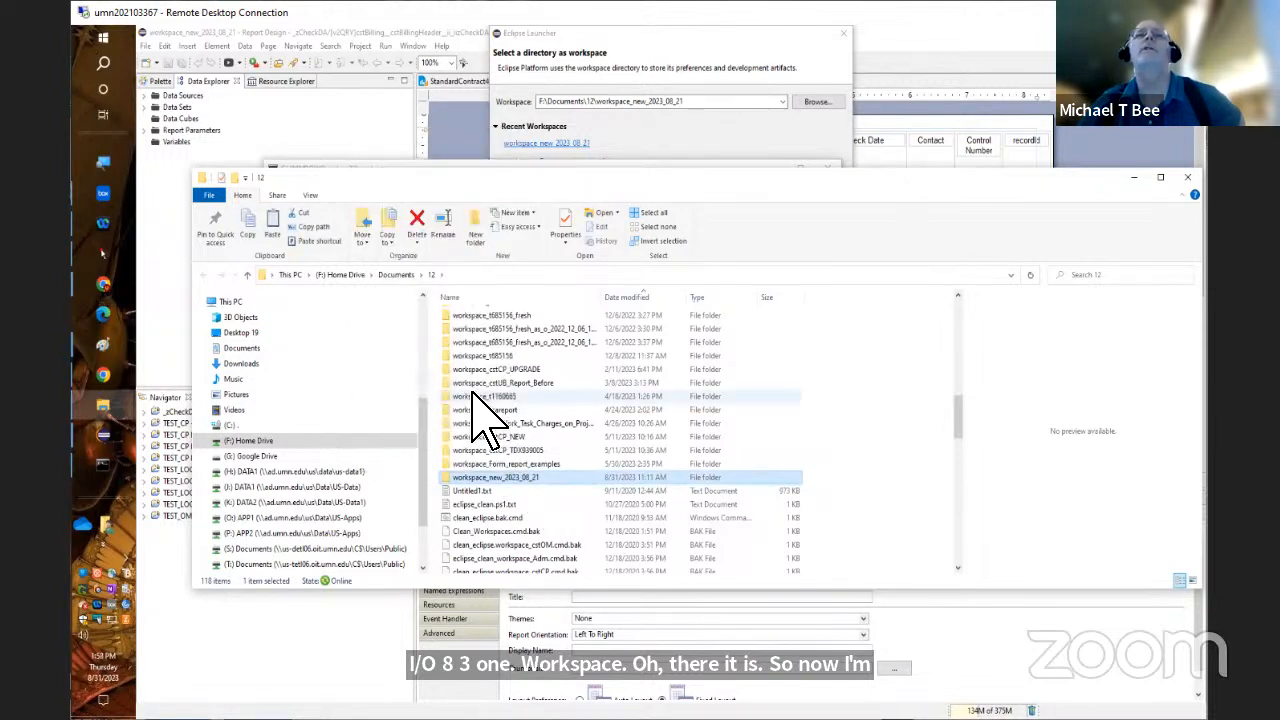
# Open the C:\Users\Public folder in File Explorer
pyautogui.click(341, 426)
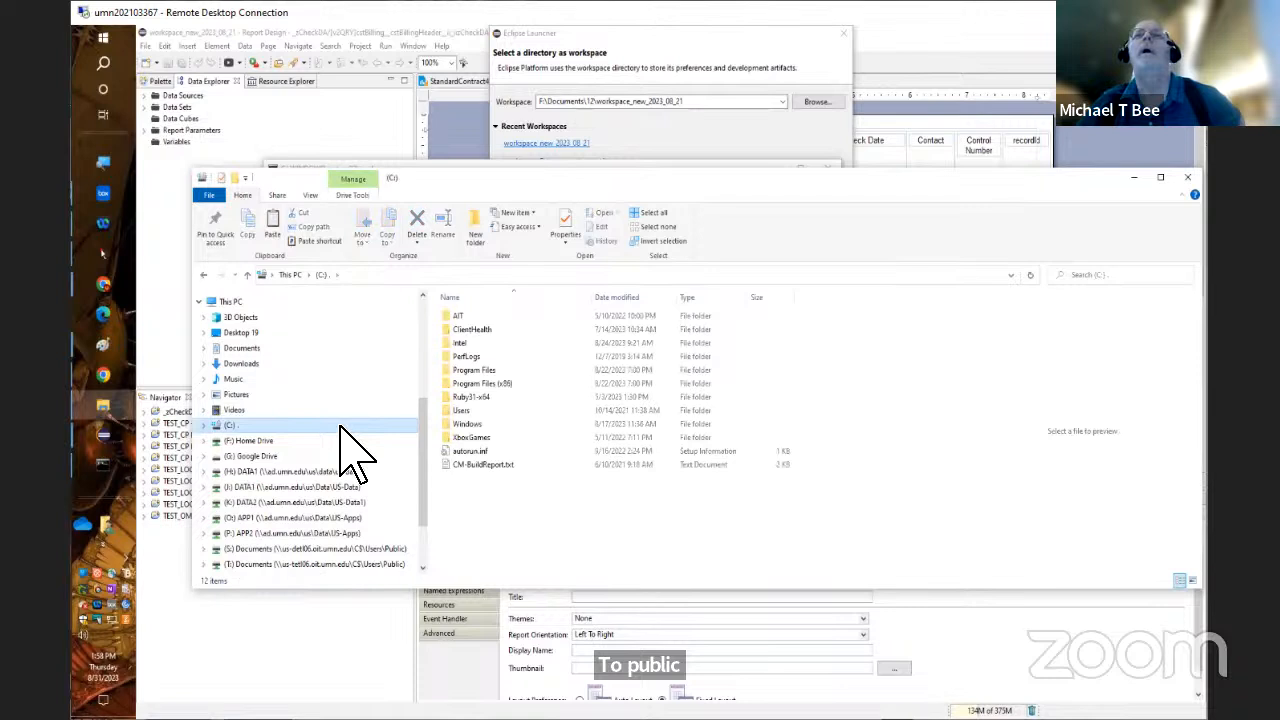
pyautogui.doubleClick(465, 411)
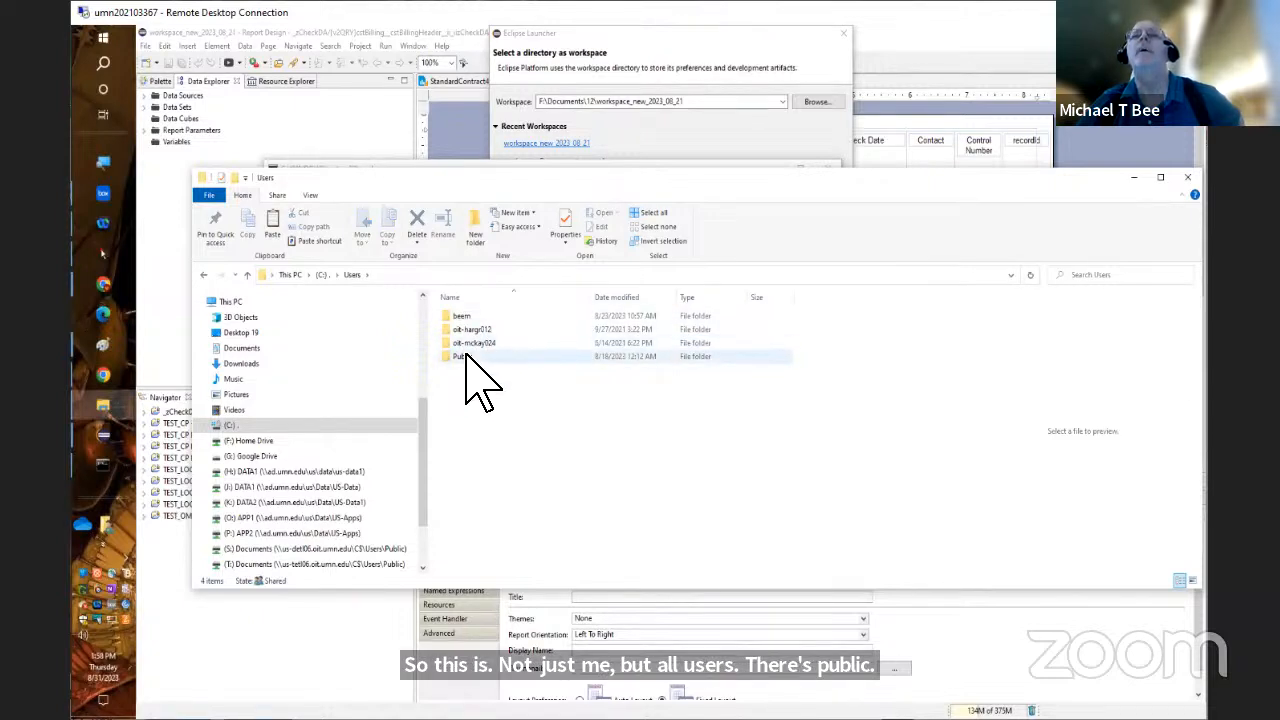
pyautogui.doubleClick(466, 357)
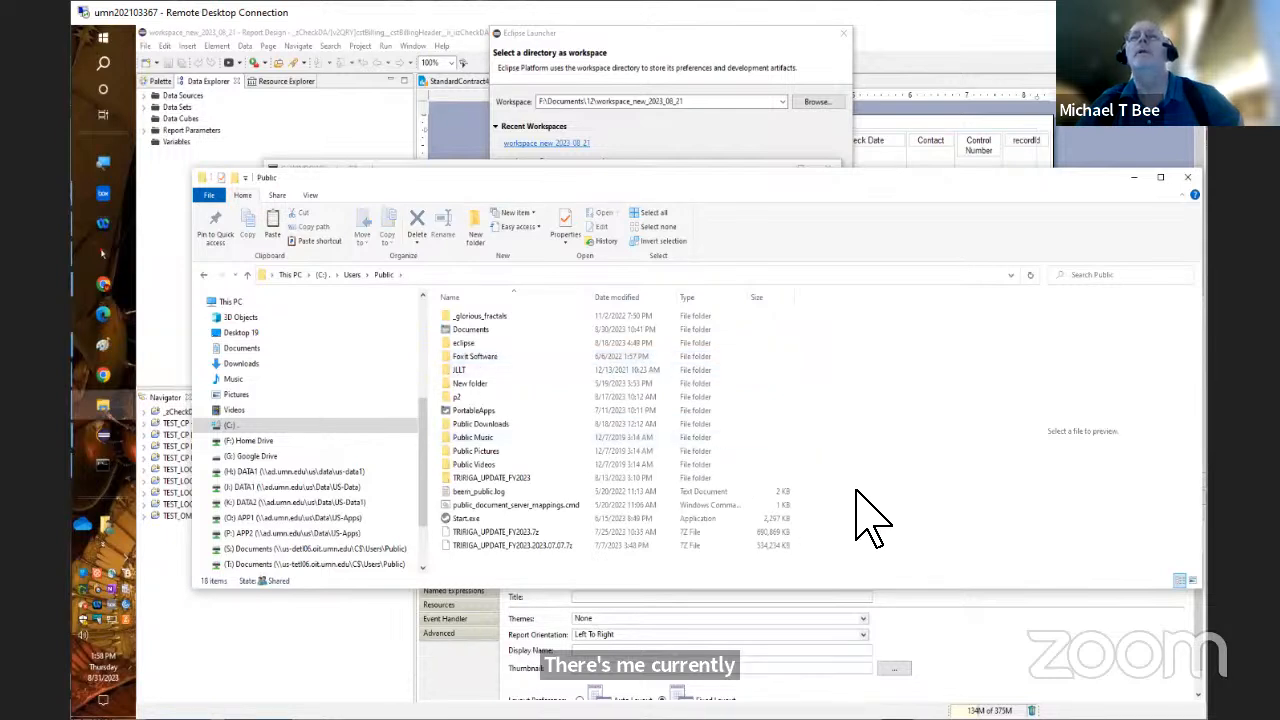
# Paste the copied workspace_new_2023_08_21 folder into C:\Users\Public and close that folder window
pyautogui.rightClick(799, 571)
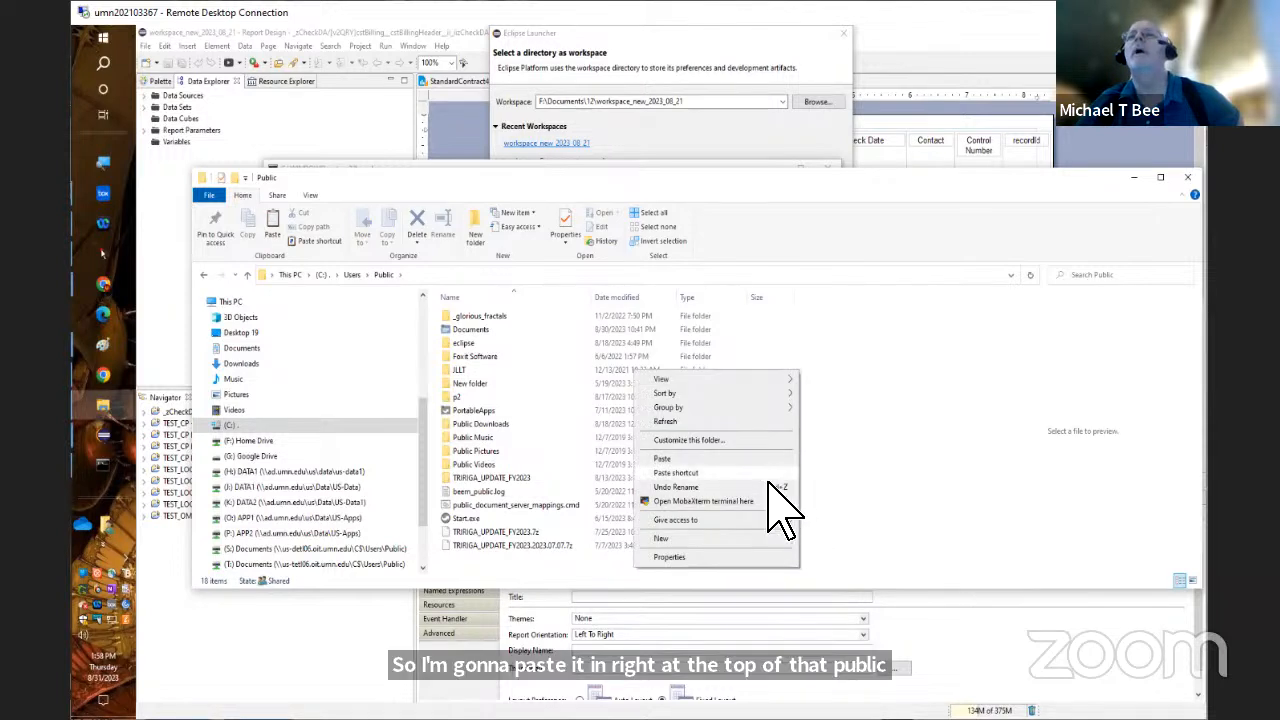
pyautogui.click(715, 458)
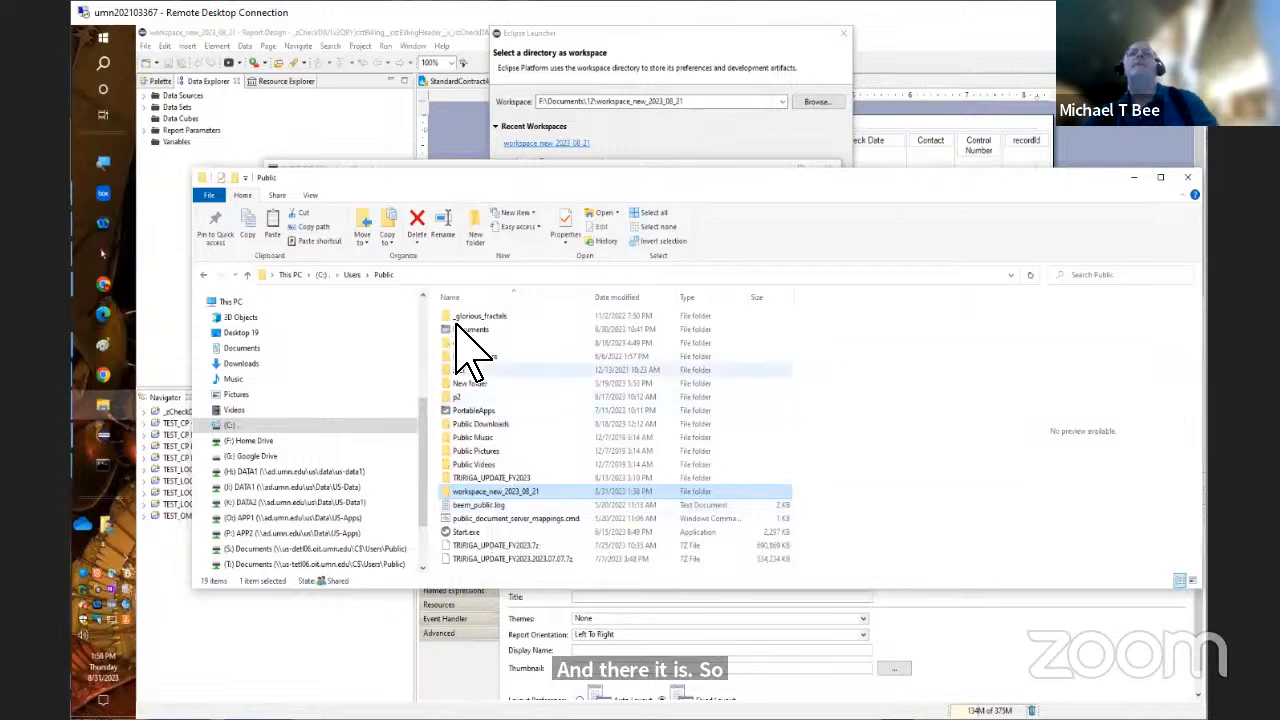
pyautogui.click(445, 275)
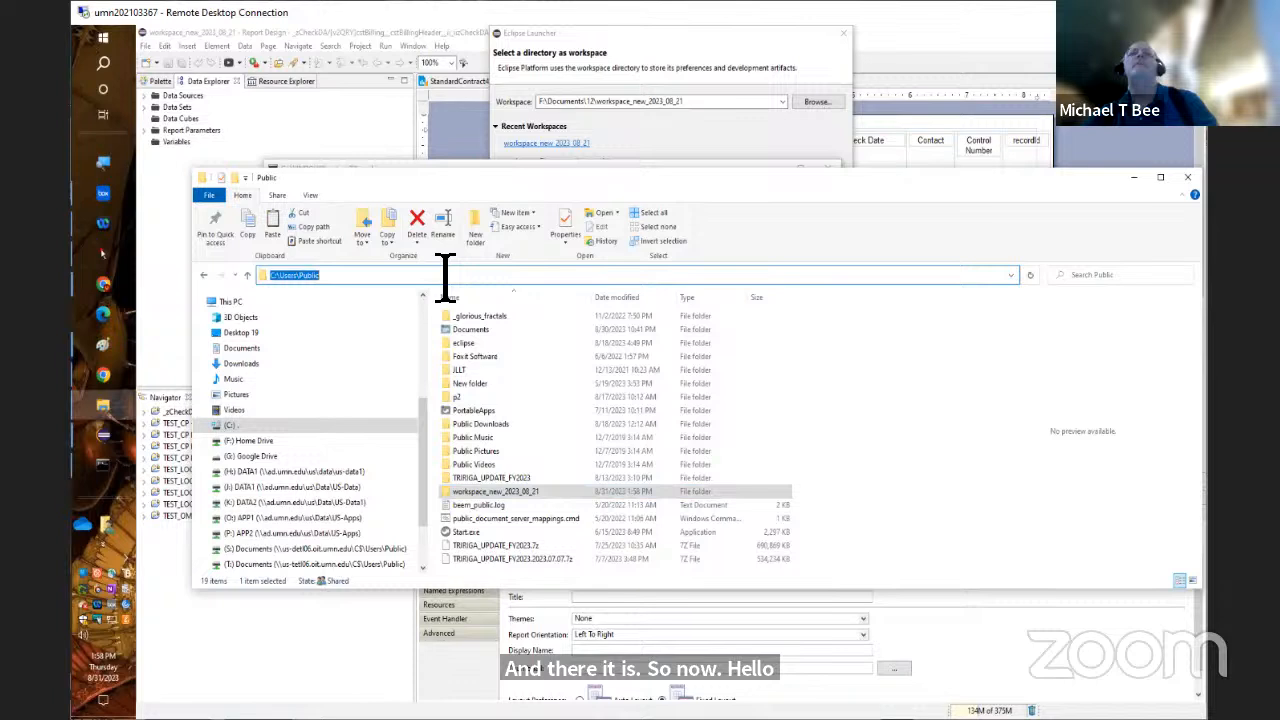
pyautogui.click(1188, 178)
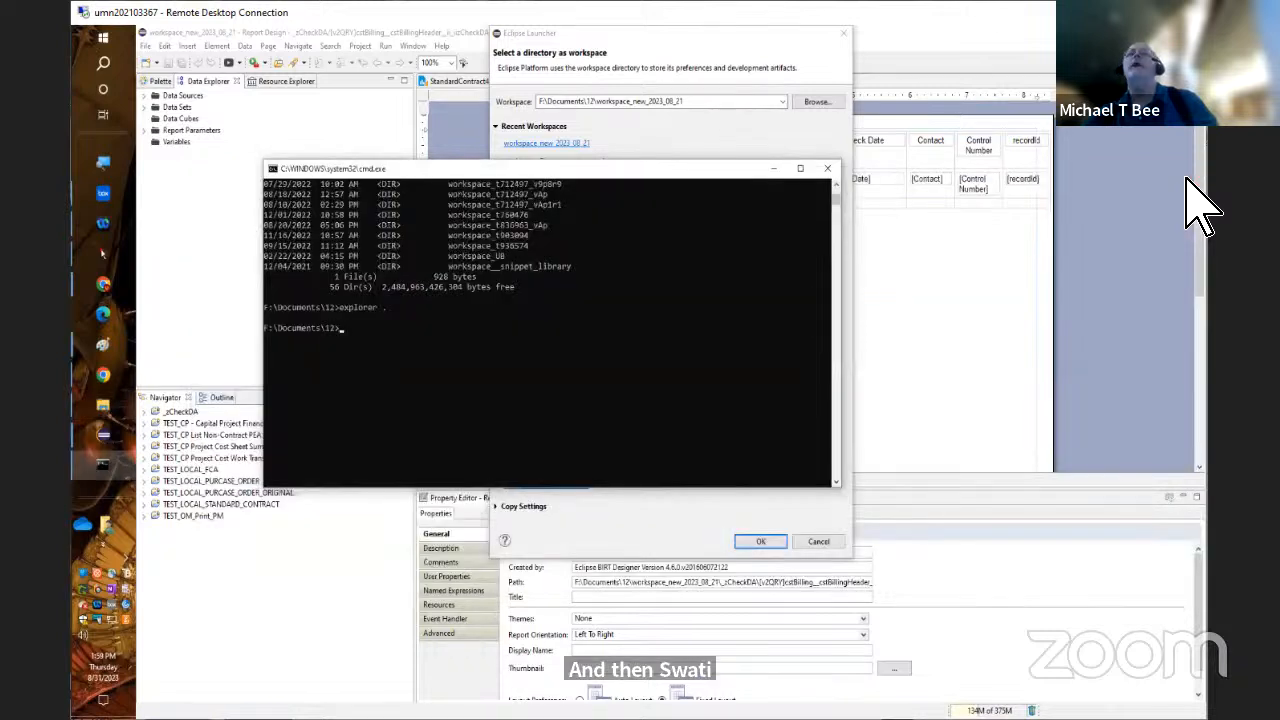
# Minimize the Command Prompt, cancel the workspace selection in the Eclipse Launcher and exit Eclipse
pyautogui.click(771, 169)
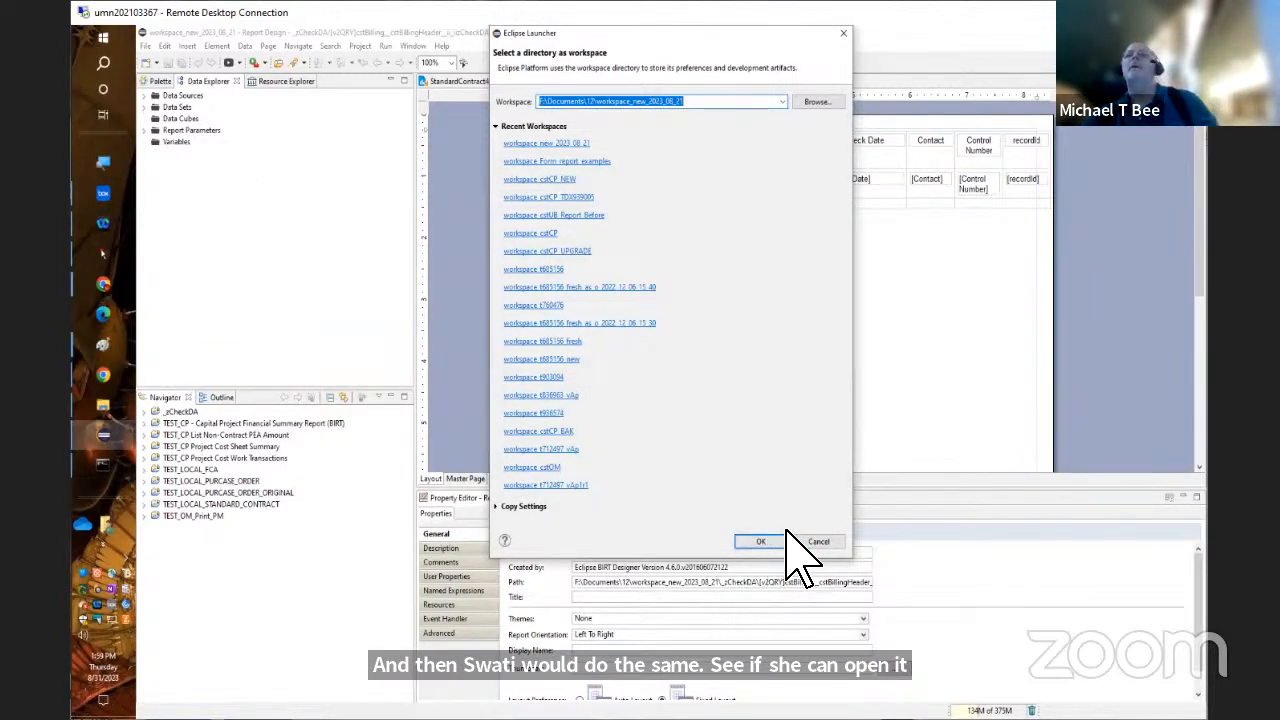
pyautogui.click(839, 542)
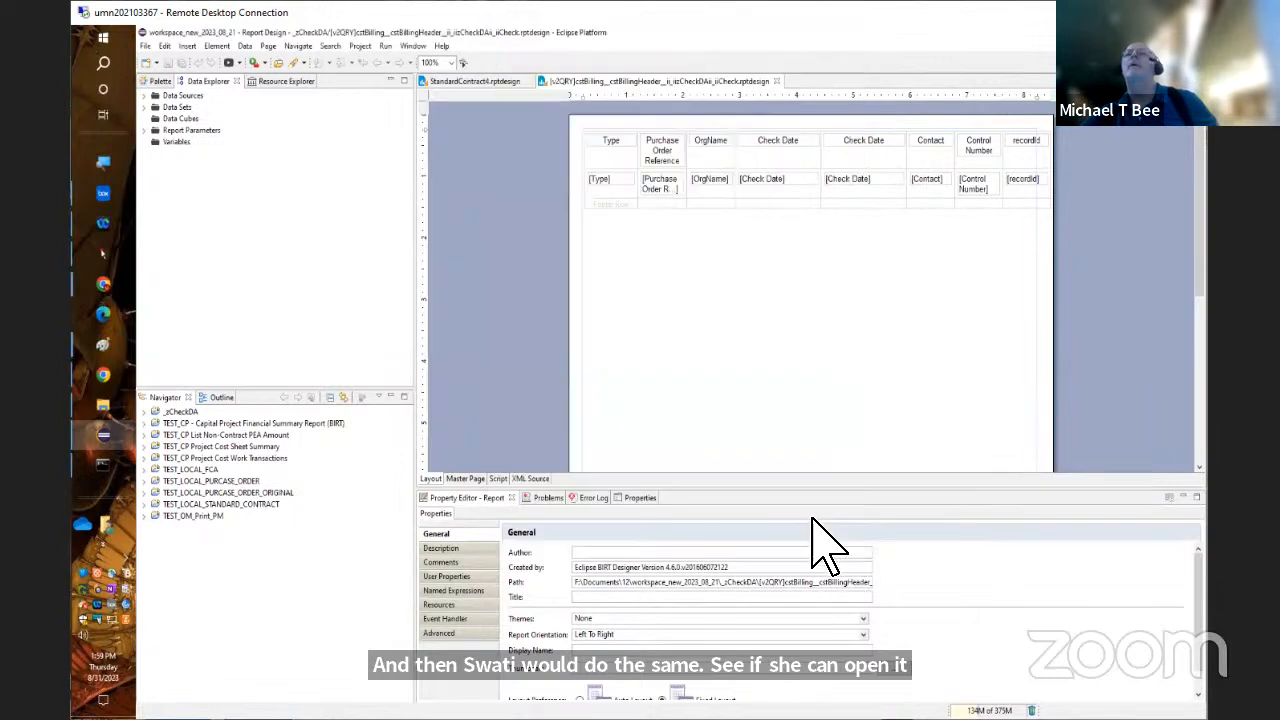
pyautogui.click(146, 46)
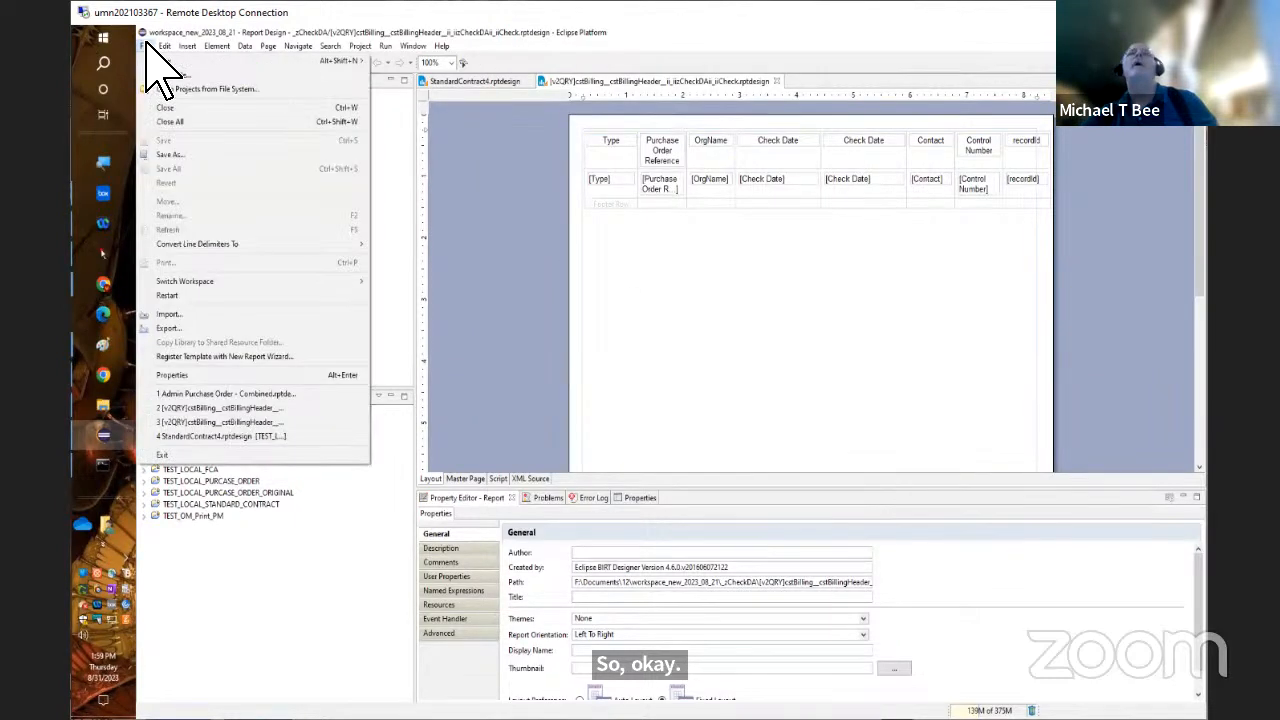
pyautogui.click(162, 457)
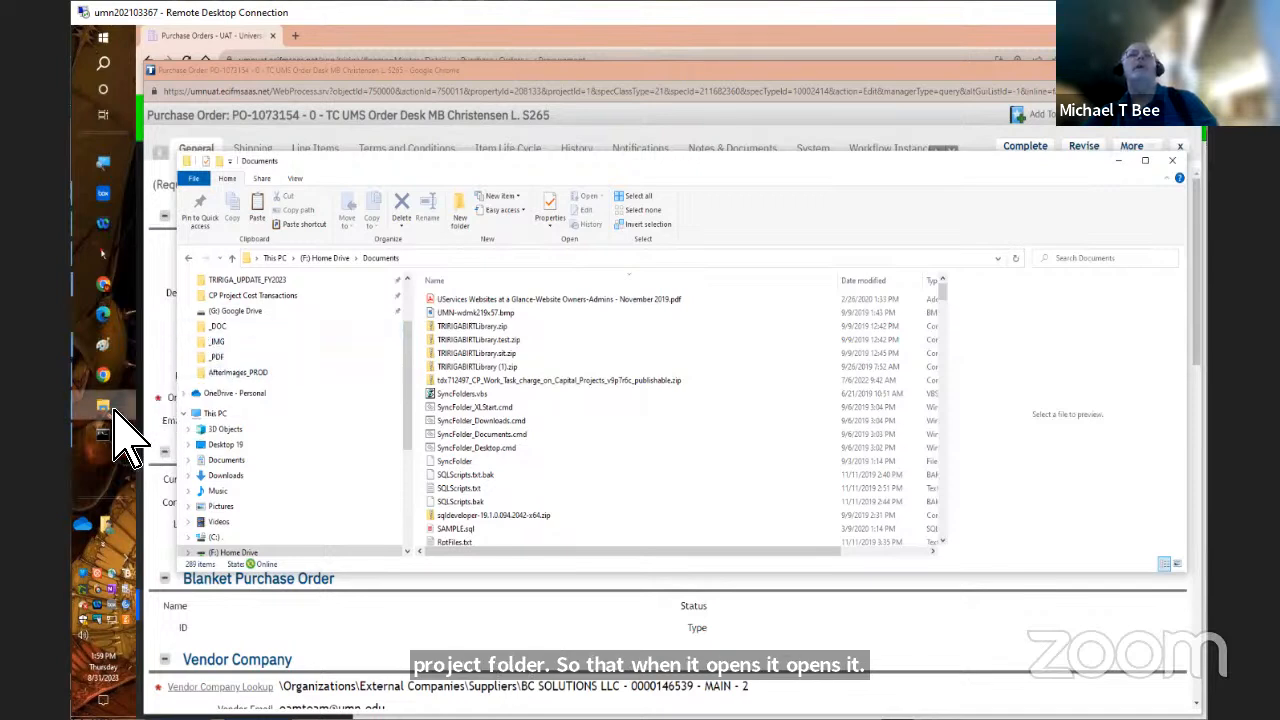
# Bring the open File Explorer window forward and look through the Quick access Documents folder for the Public folder
pyautogui.moveTo(118, 424)
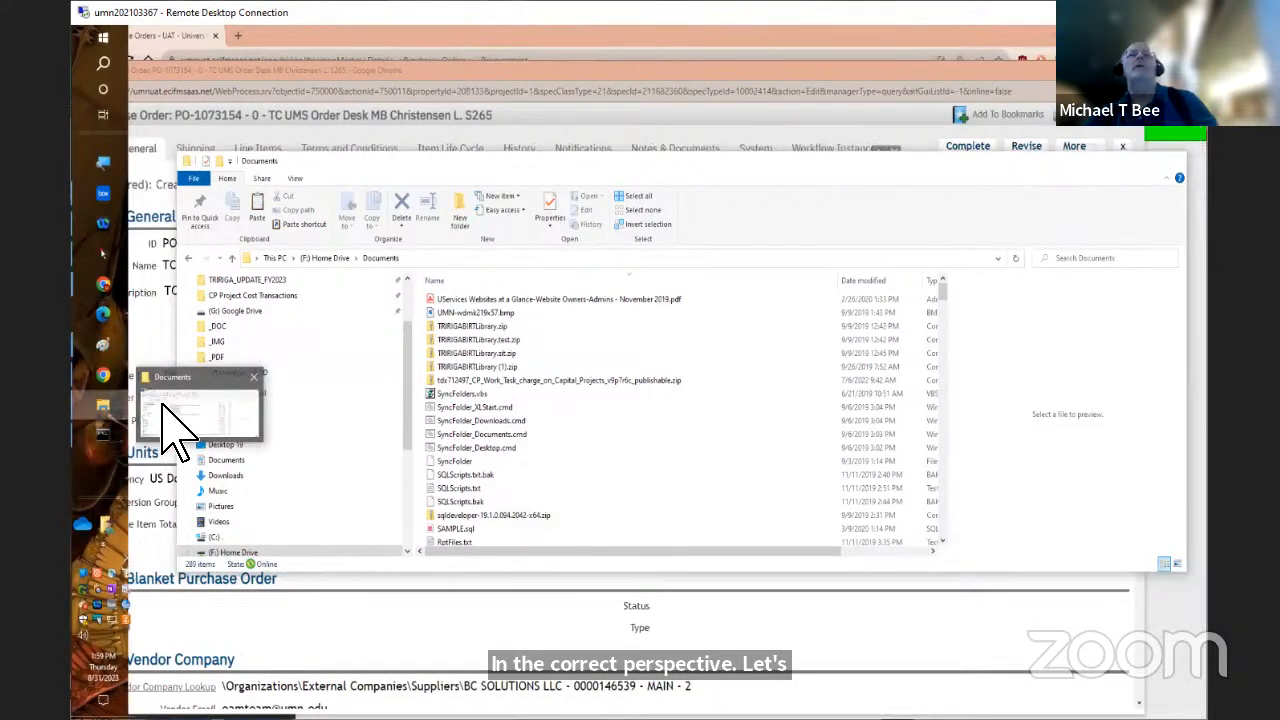
pyautogui.click(175, 425)
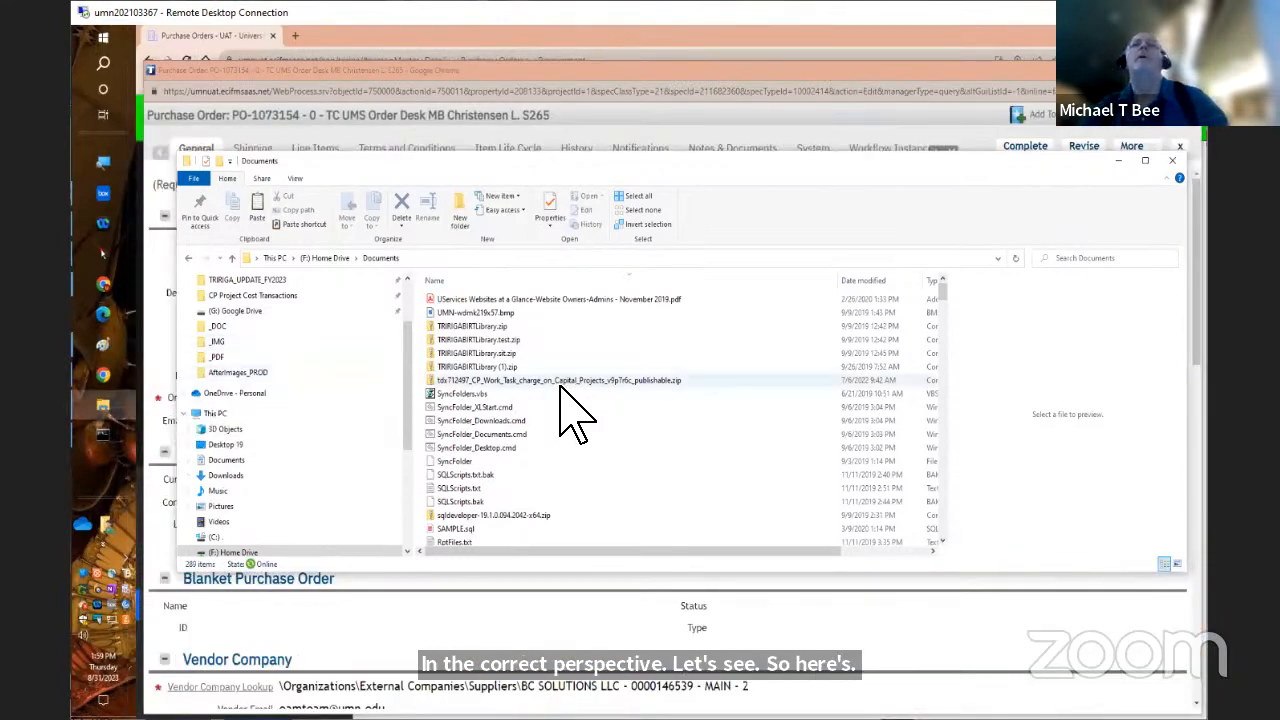
pyautogui.click(407, 279)
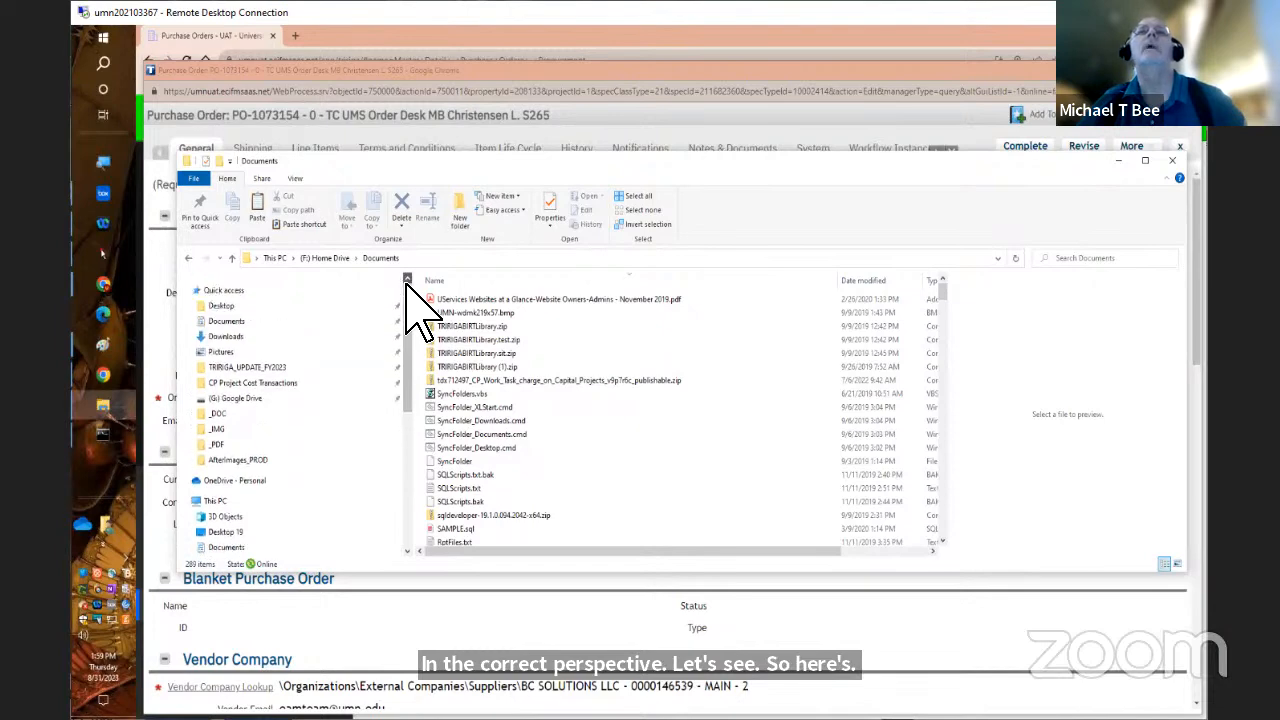
pyautogui.click(241, 325)
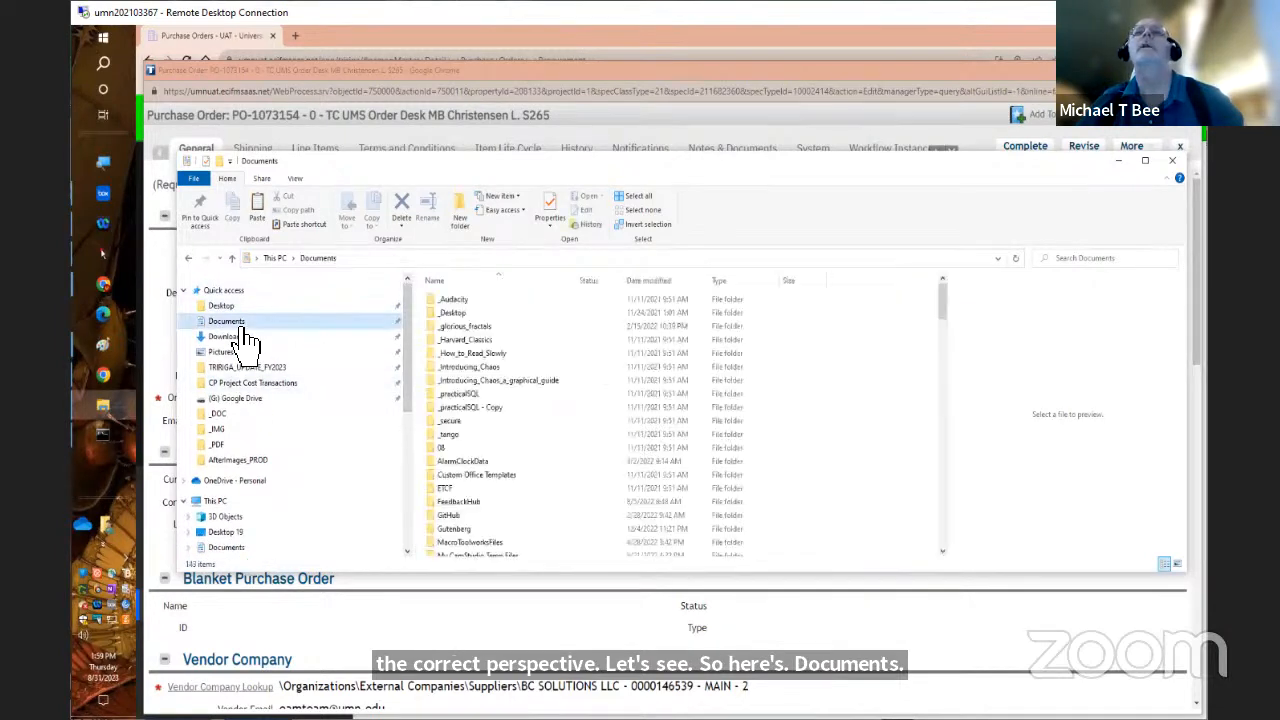
pyautogui.click(470, 279)
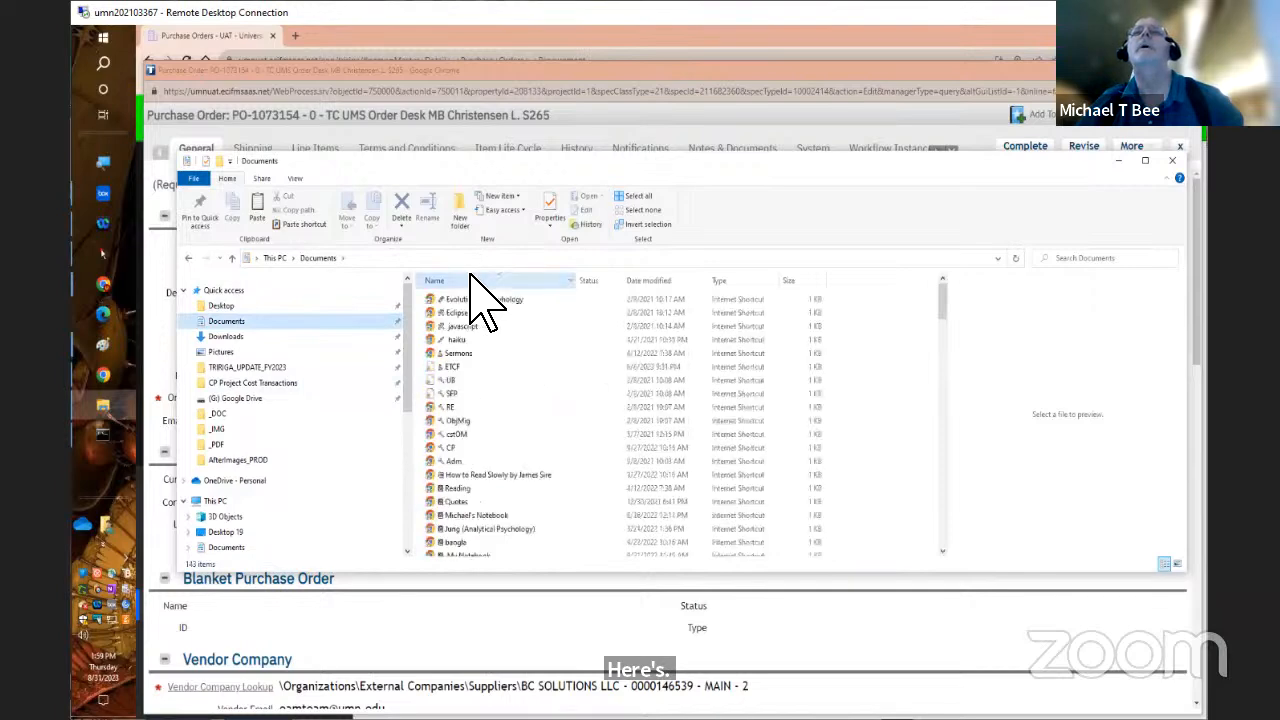
pyautogui.click(470, 279)
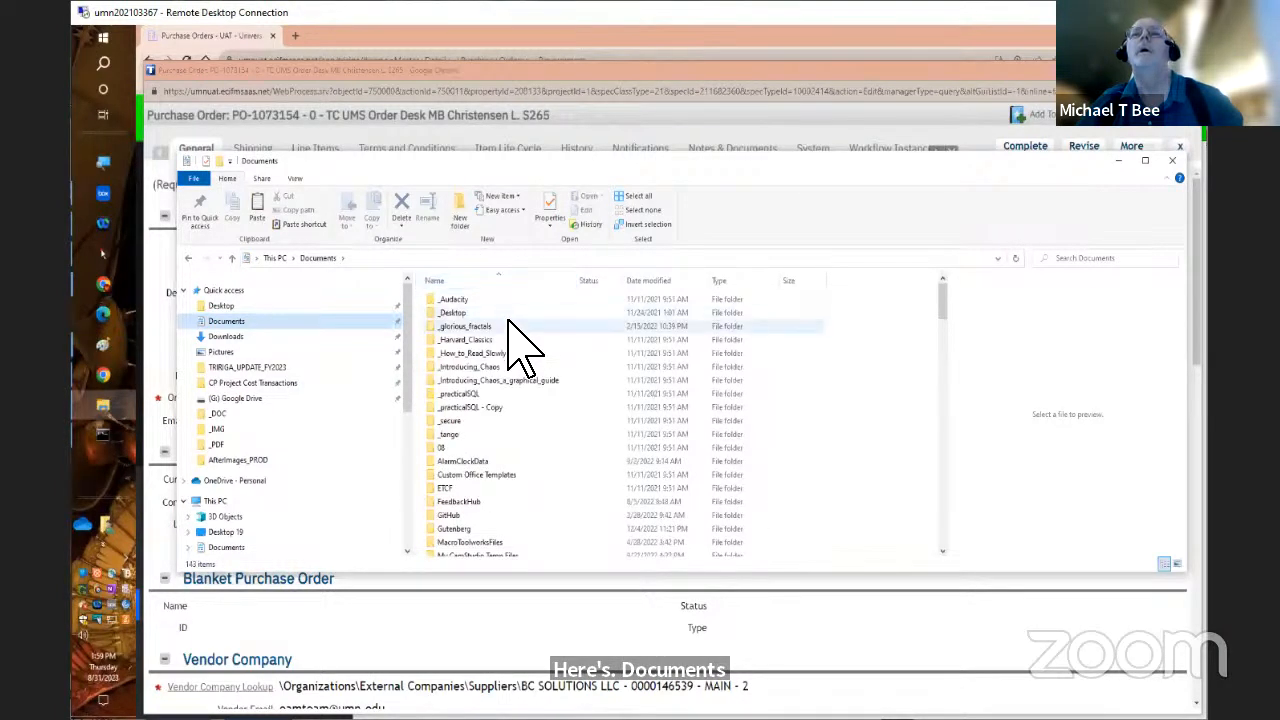
pyautogui.scroll(-7, 509, 322)
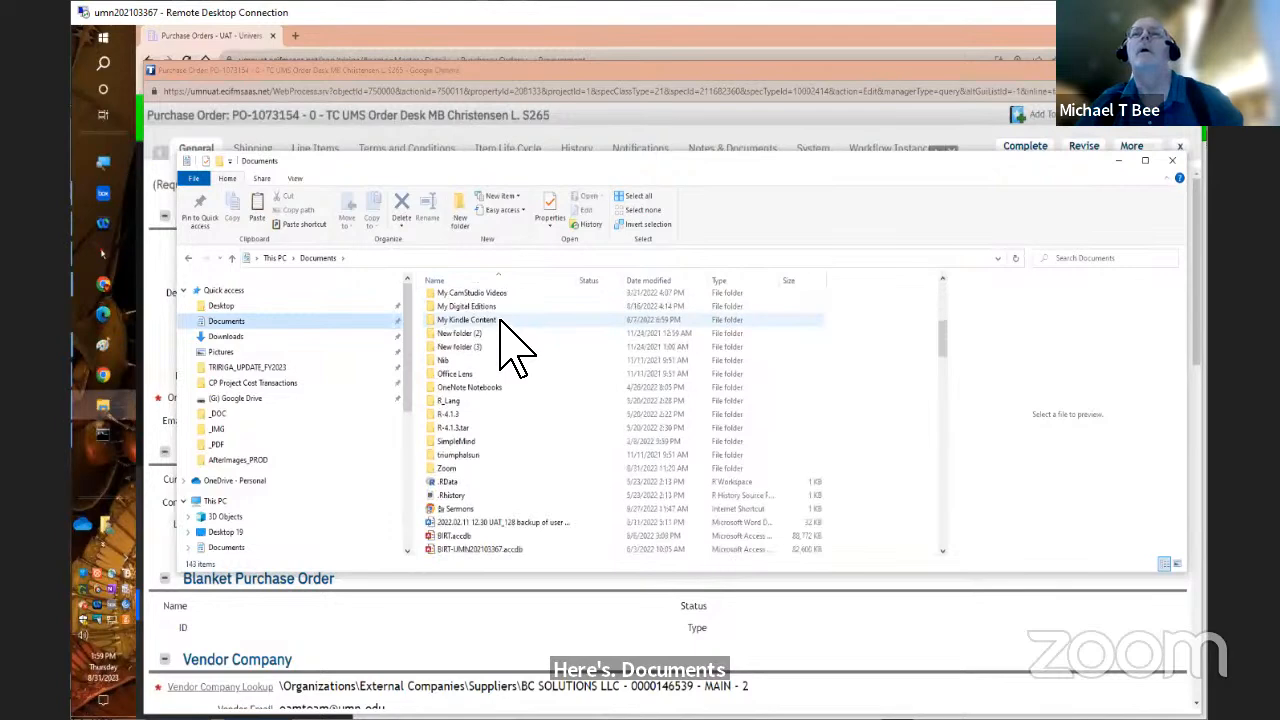
pyautogui.scroll(-4, 505, 340)
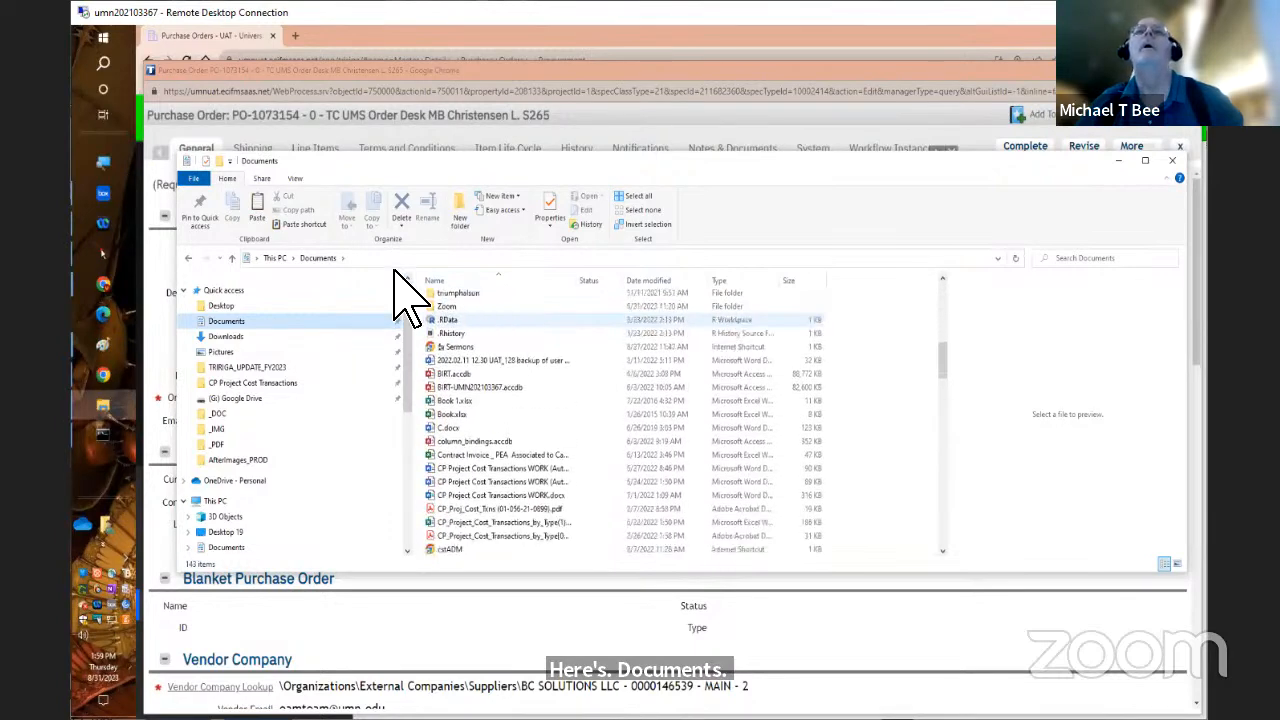
# Open Documents from This PC and search its entire list for the Public folder
pyautogui.click(282, 259)
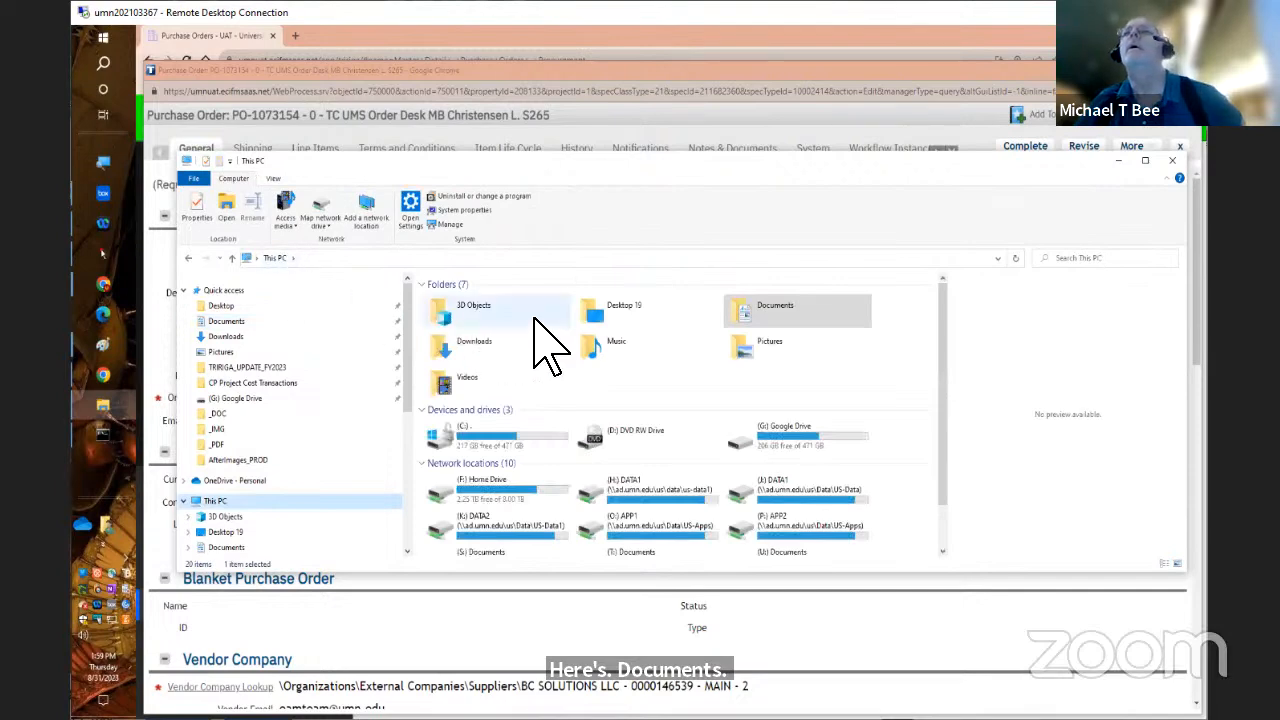
pyautogui.click(761, 303)
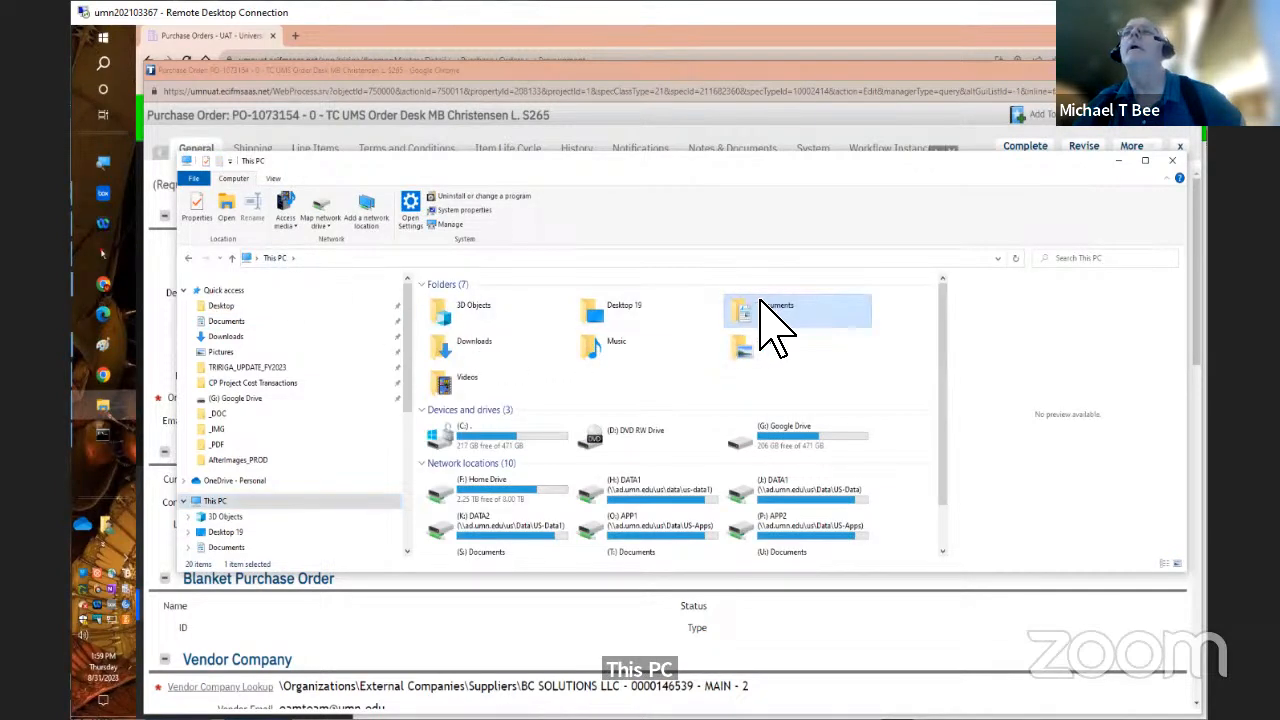
pyautogui.doubleClick(761, 305)
pyautogui.scroll(-5, 670, 430)
pyautogui.scroll(-4, 670, 465)
pyautogui.scroll(-2, 665, 468)
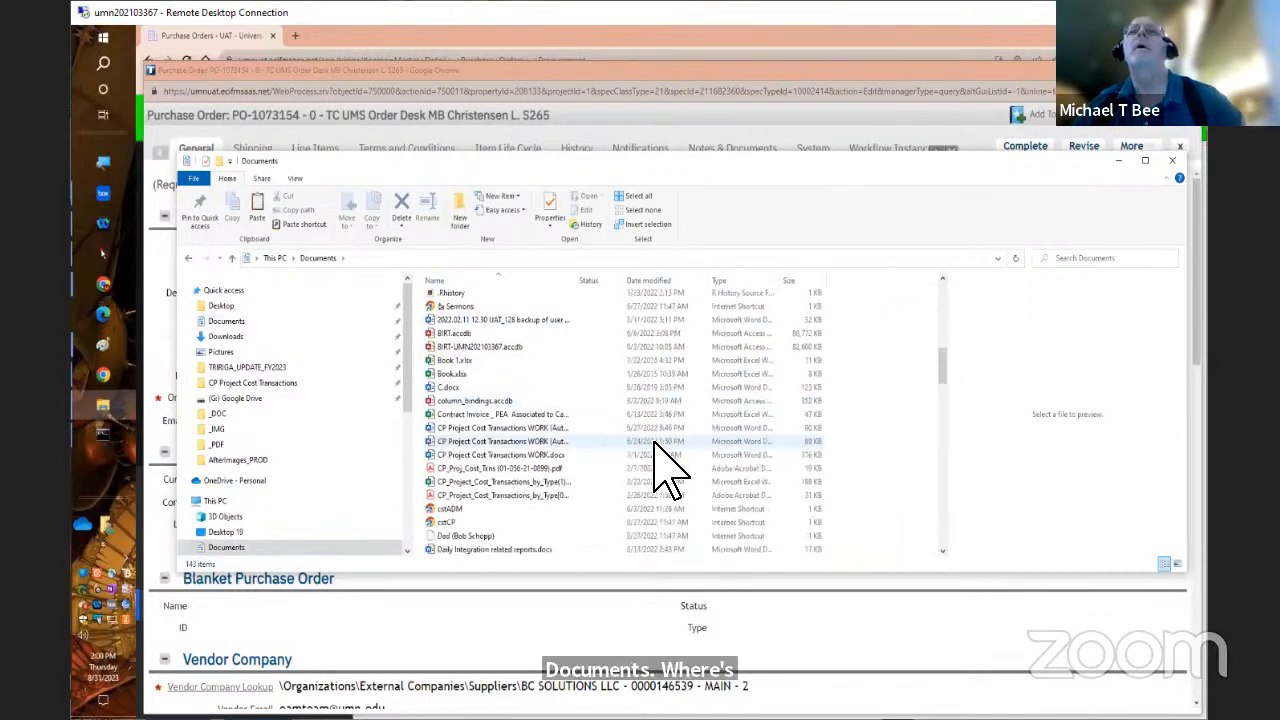
pyautogui.scroll(-6, 663, 470)
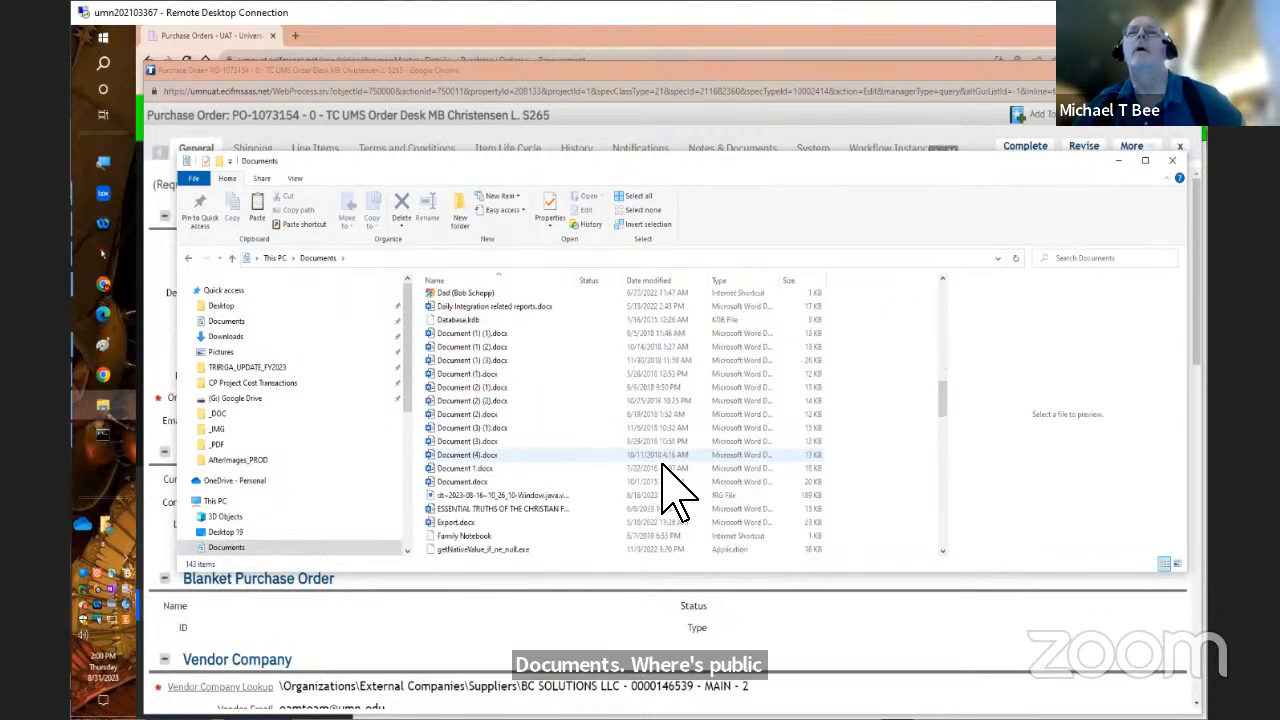
pyautogui.scroll(-12, 660, 468)
pyautogui.scroll(-8, 655, 490)
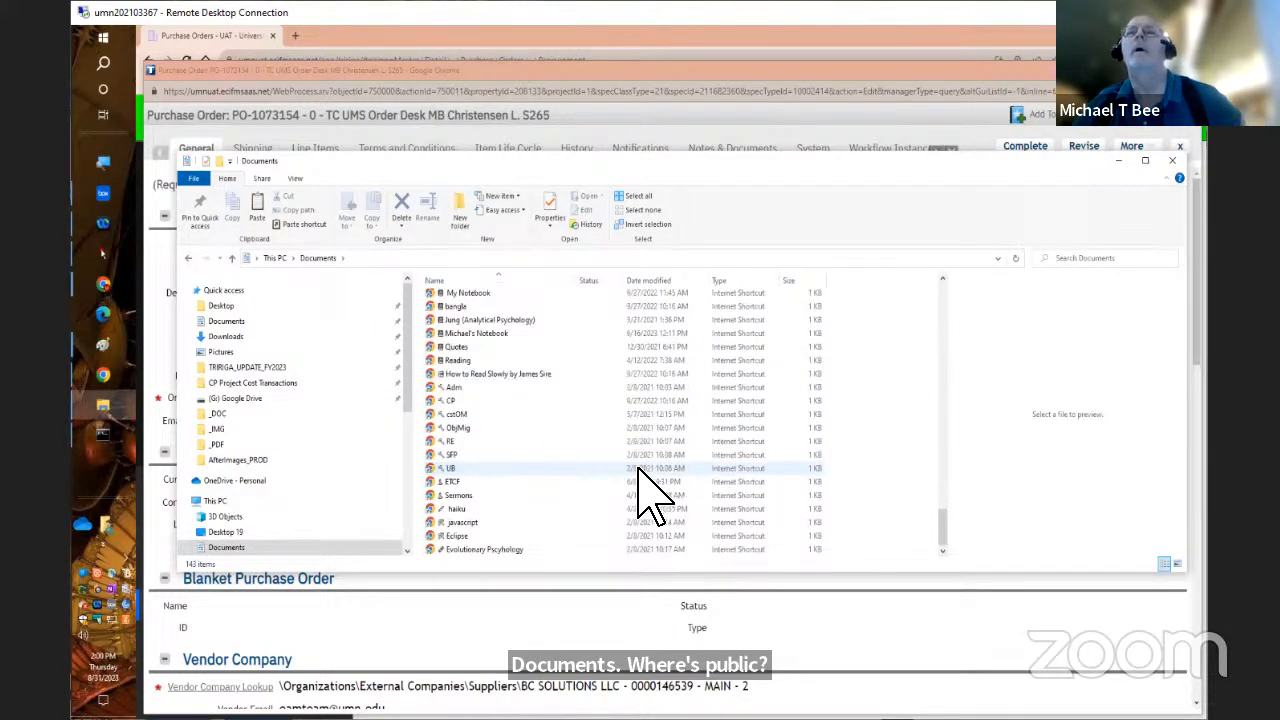
pyautogui.scroll(4, 656, 365)
pyautogui.scroll(6, 658, 372)
pyautogui.scroll(7, 653, 345)
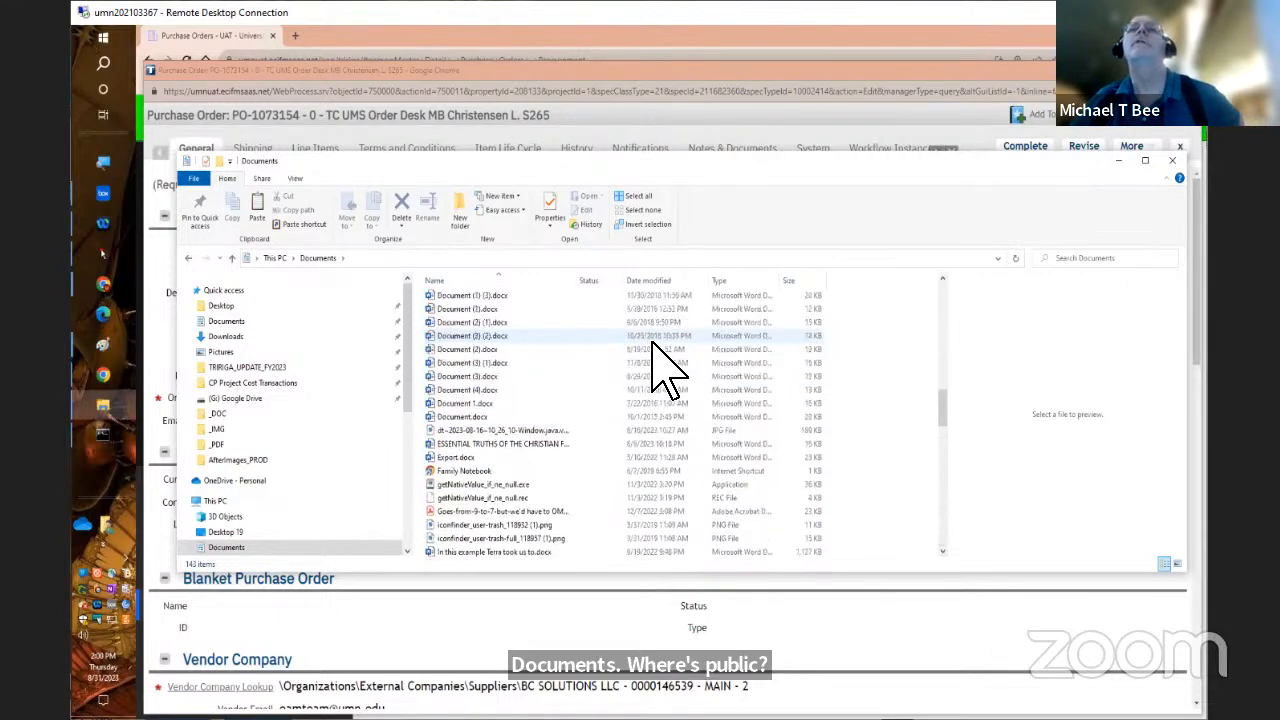
pyautogui.scroll(8, 656, 365)
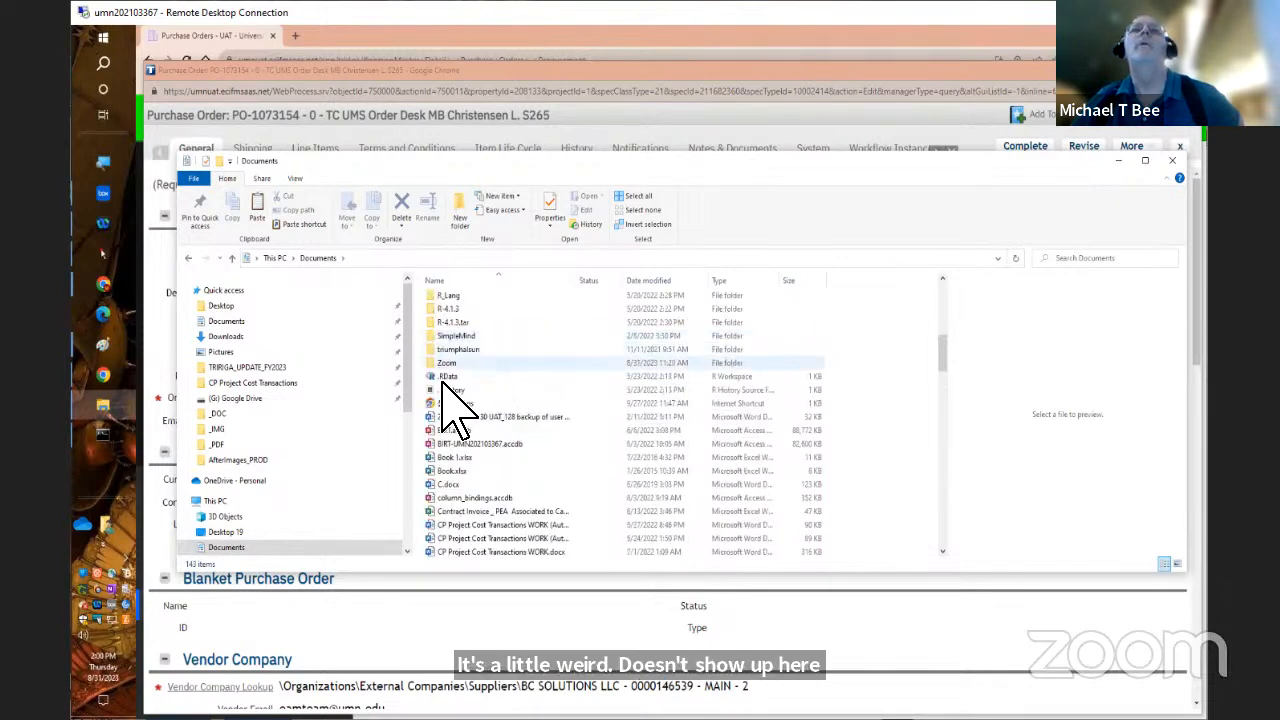
# Go from This PC through the C: drive and the Users folder into the Public folder
pyautogui.click(230, 501)
pyautogui.click(472, 437)
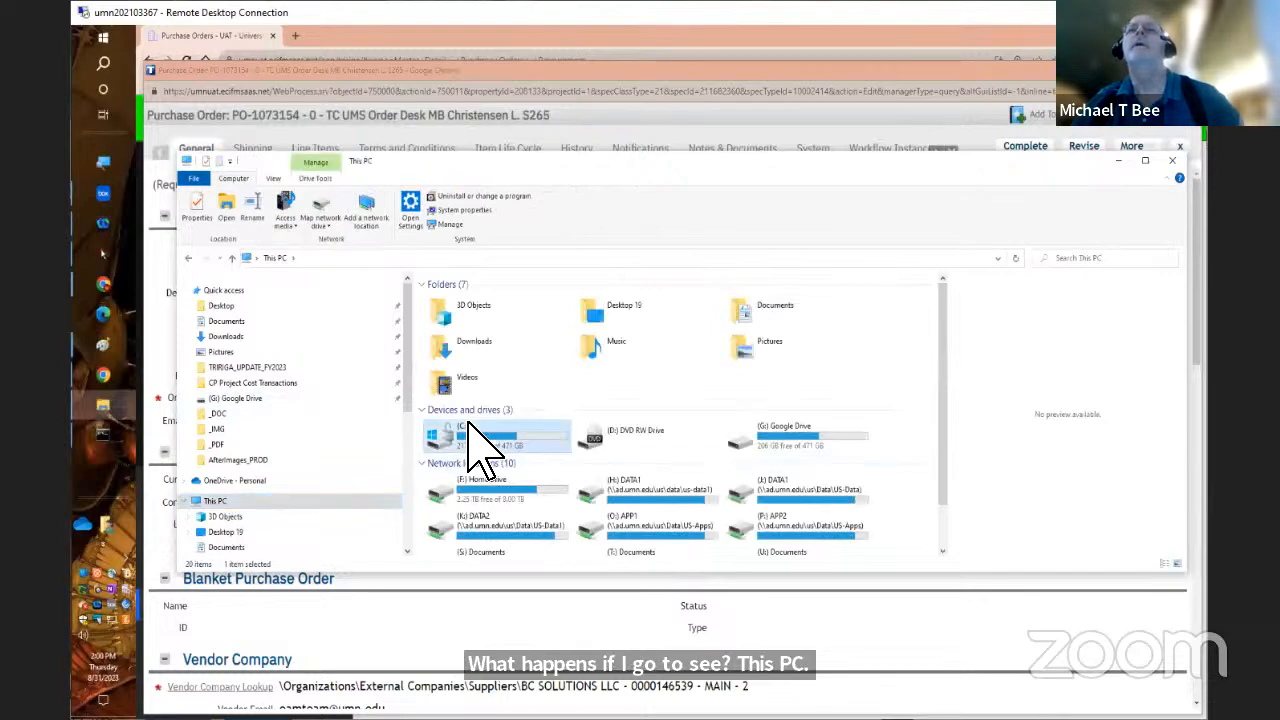
pyautogui.doubleClick(468, 422)
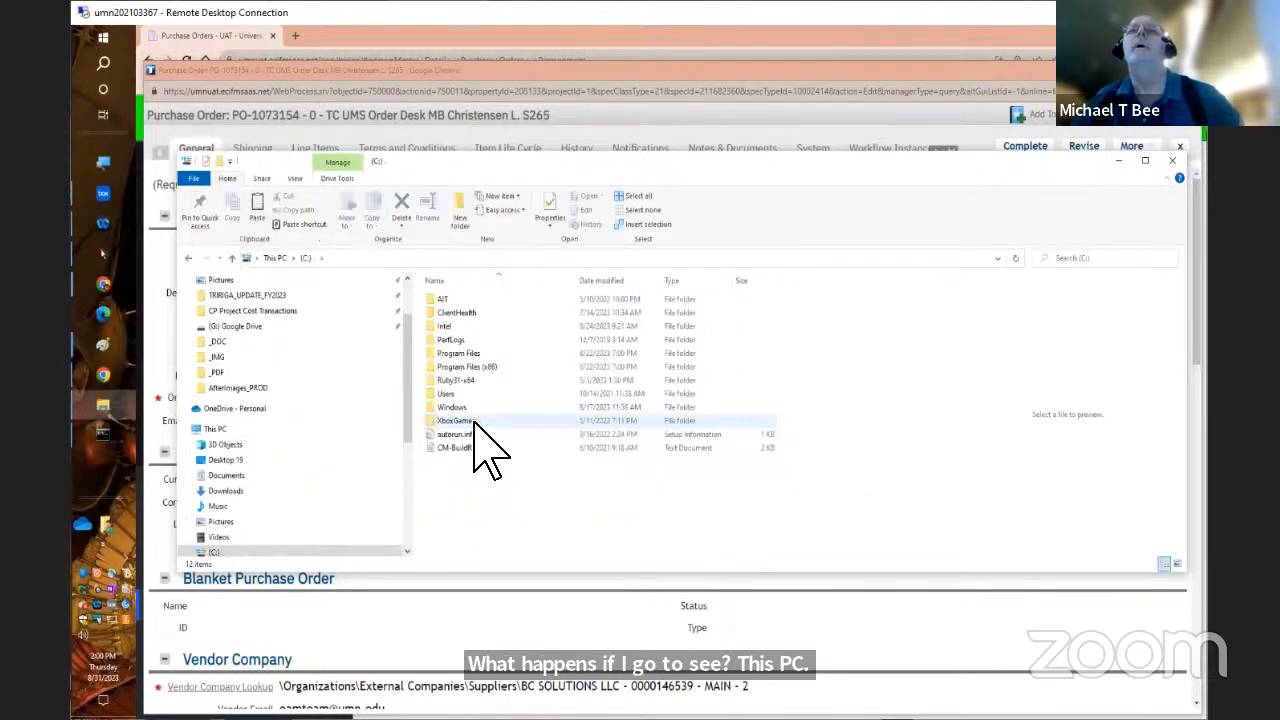
pyautogui.click(456, 394)
pyautogui.doubleClick(456, 395)
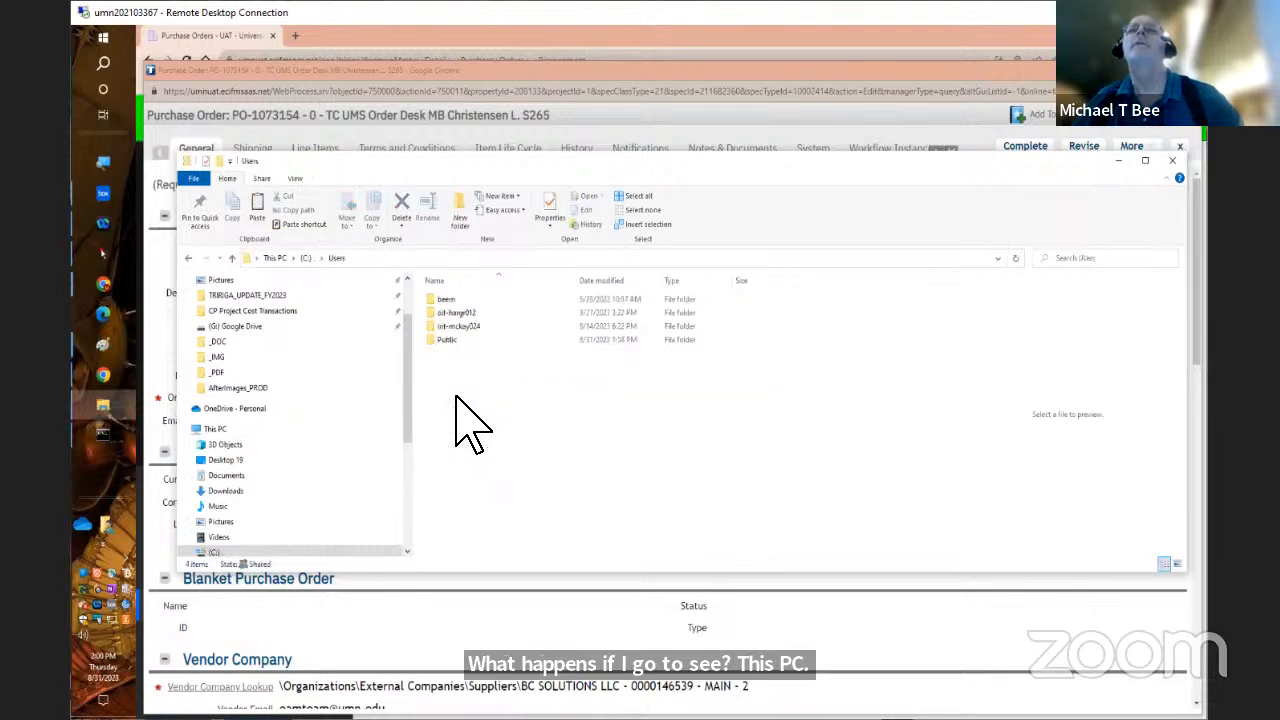
pyautogui.click(458, 342)
pyautogui.doubleClick(458, 342)
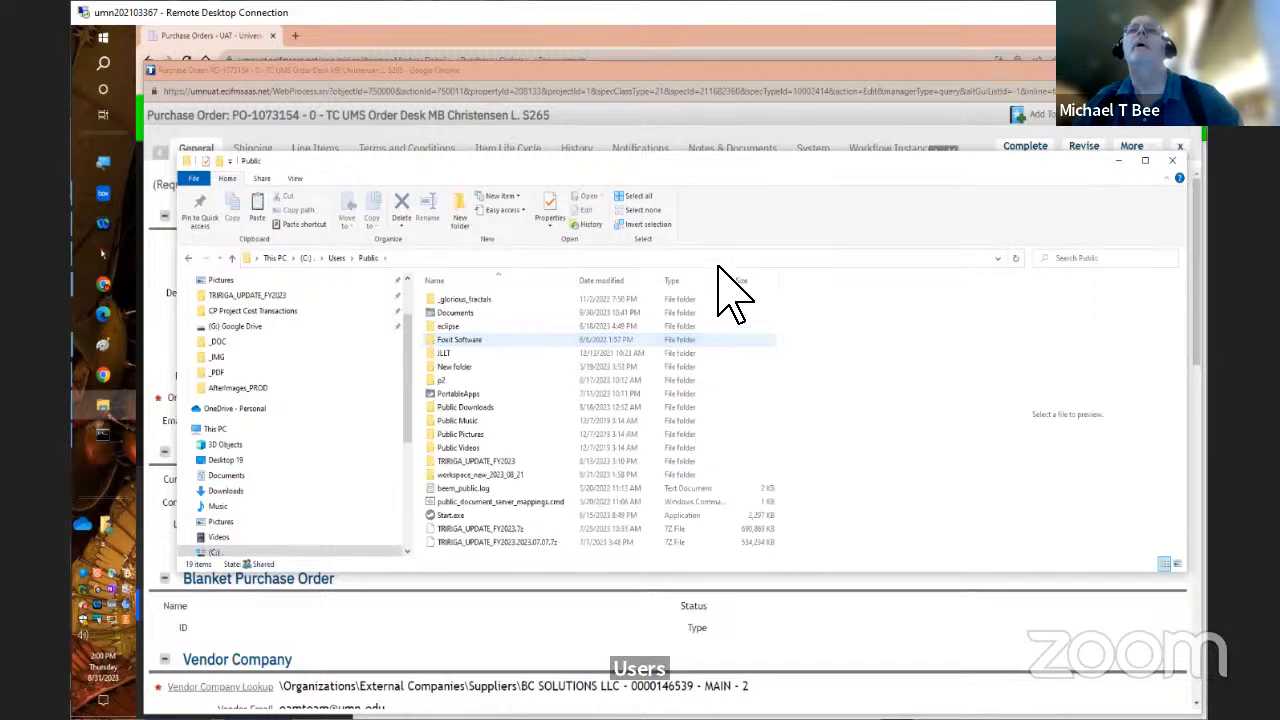
# Sort the Public folder by date modified, oldest first, select workspace_new_2023_08_21, and highlight the folder's path
pyautogui.click(613, 281)
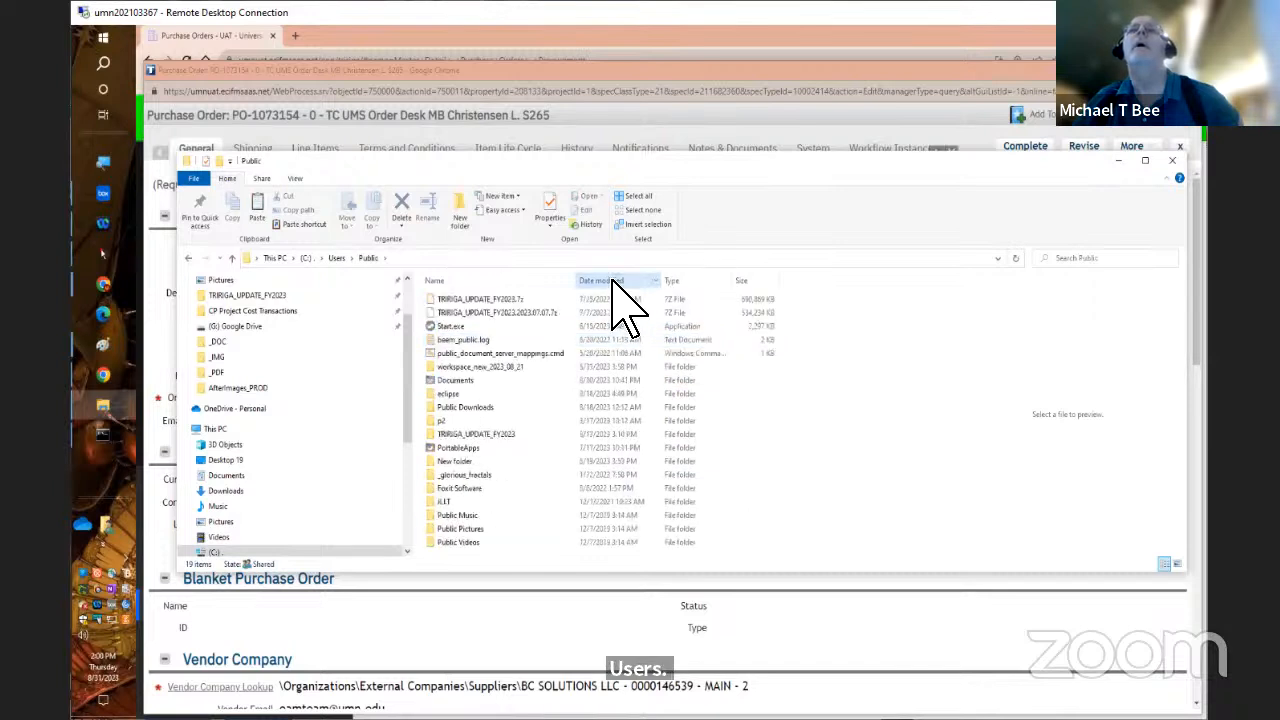
pyautogui.click(613, 281)
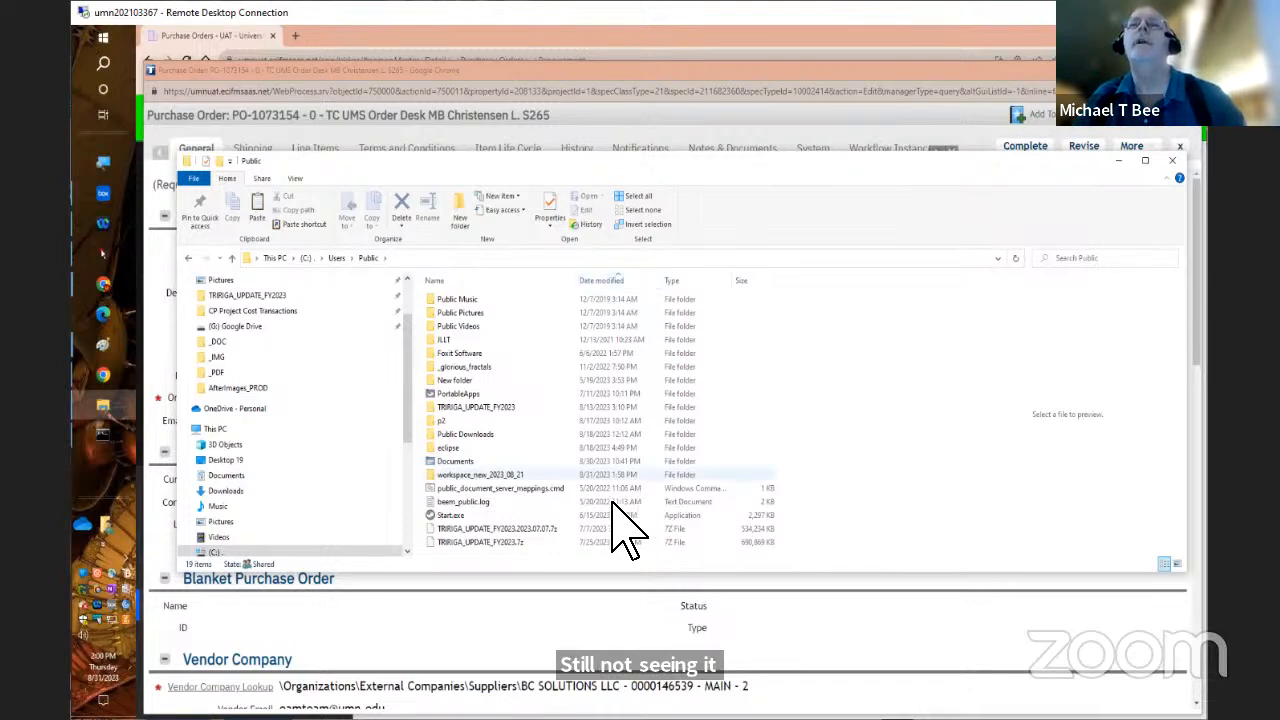
pyautogui.click(516, 474)
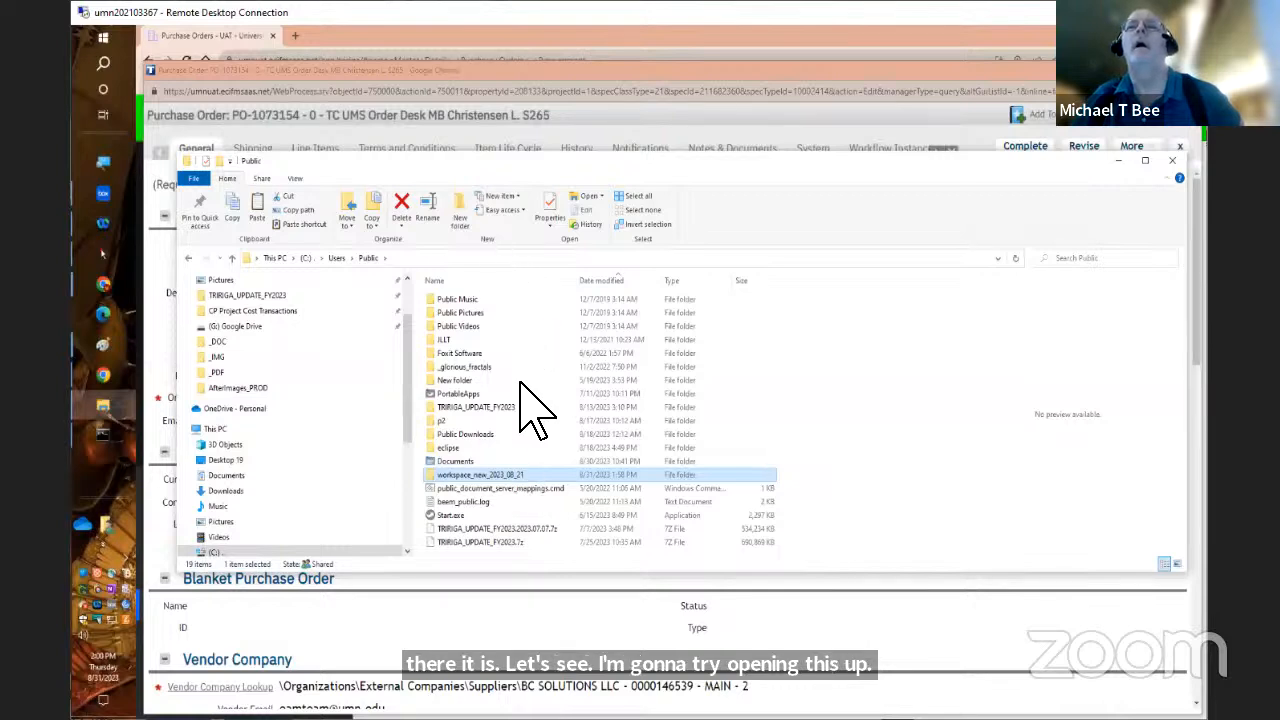
pyautogui.click(464, 256)
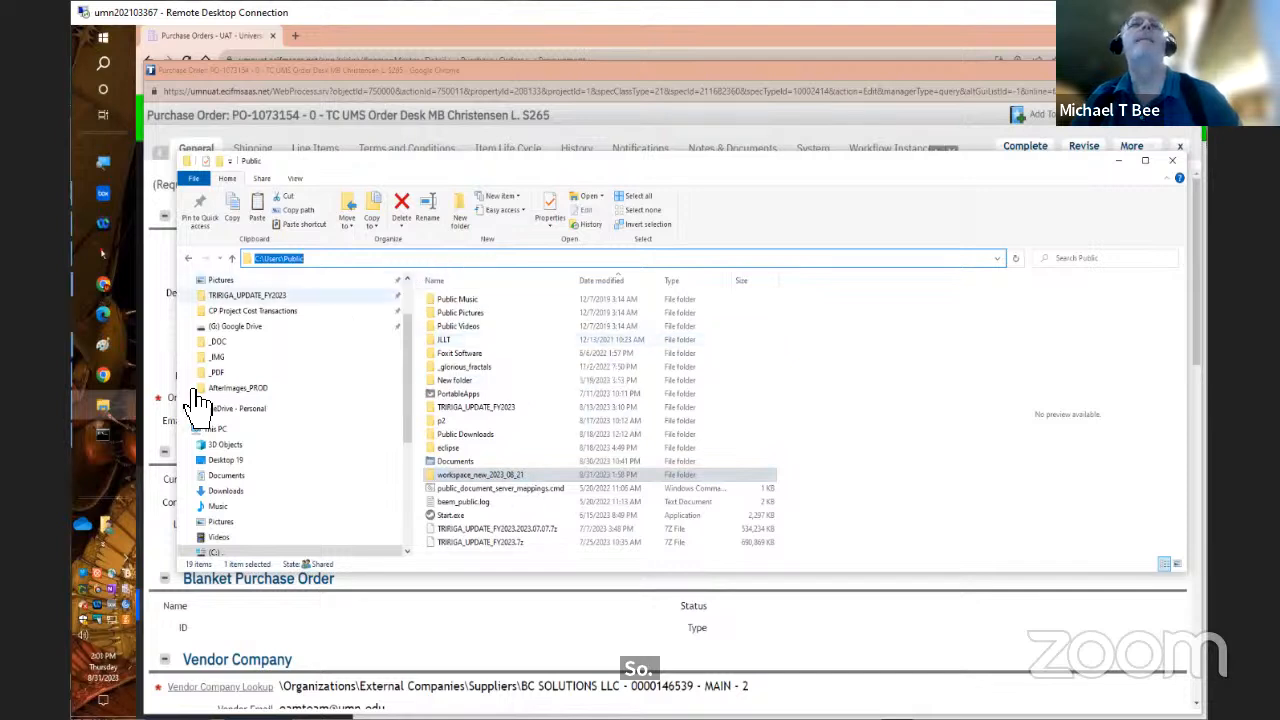
# Switch to the Command Prompt, move its window lower over the folder list, and change to the root directory of the C: drive
pyautogui.click(103, 435)
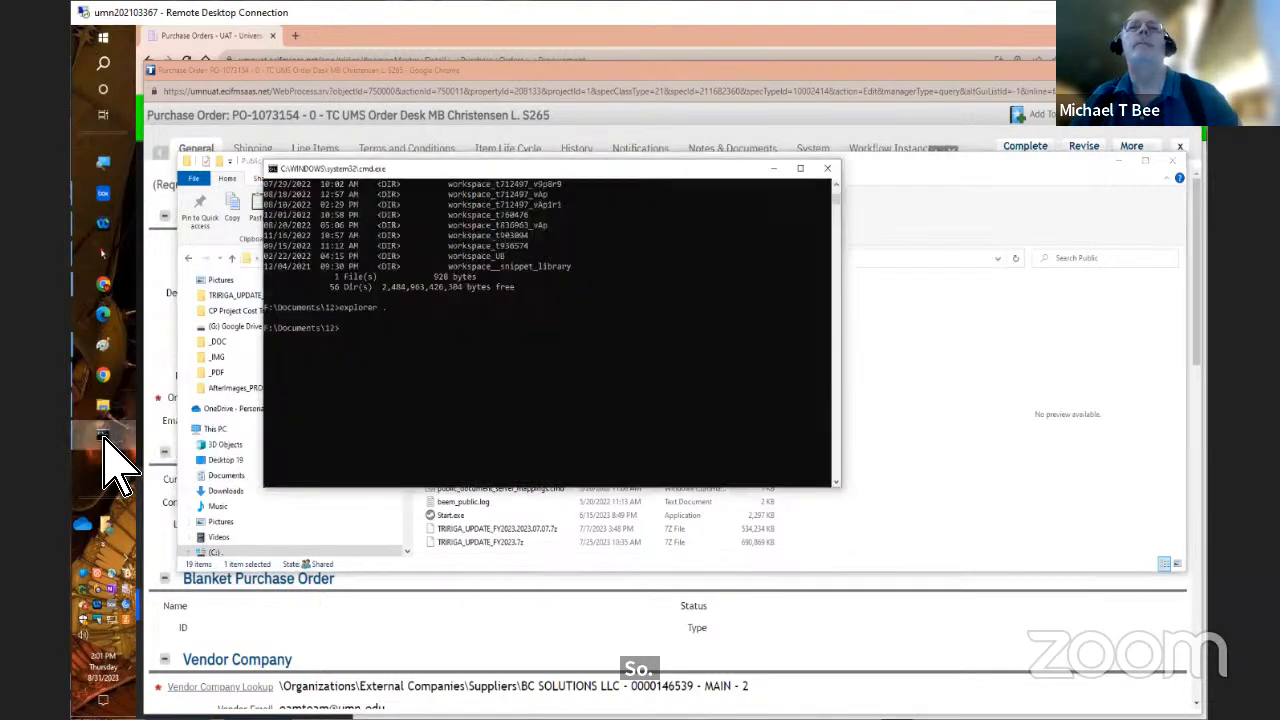
pyautogui.moveTo(478, 171); pyautogui.dragTo(706, 340)
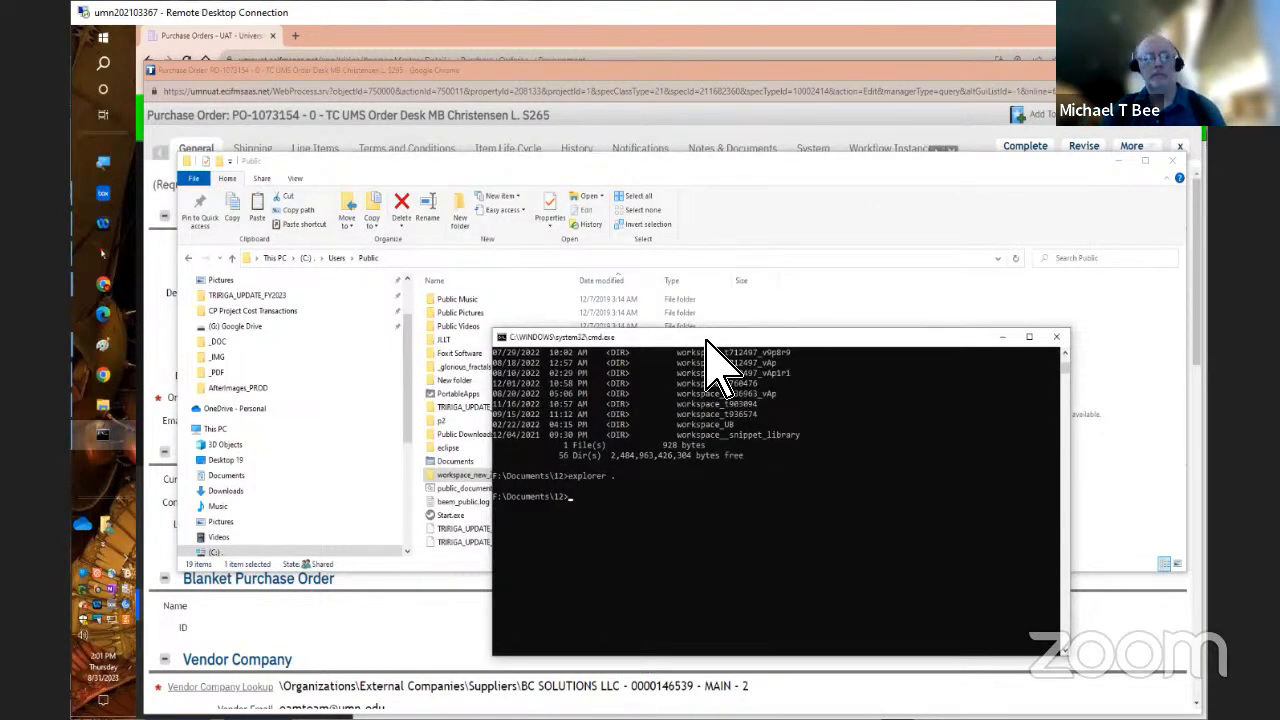
pyautogui.press('Return')
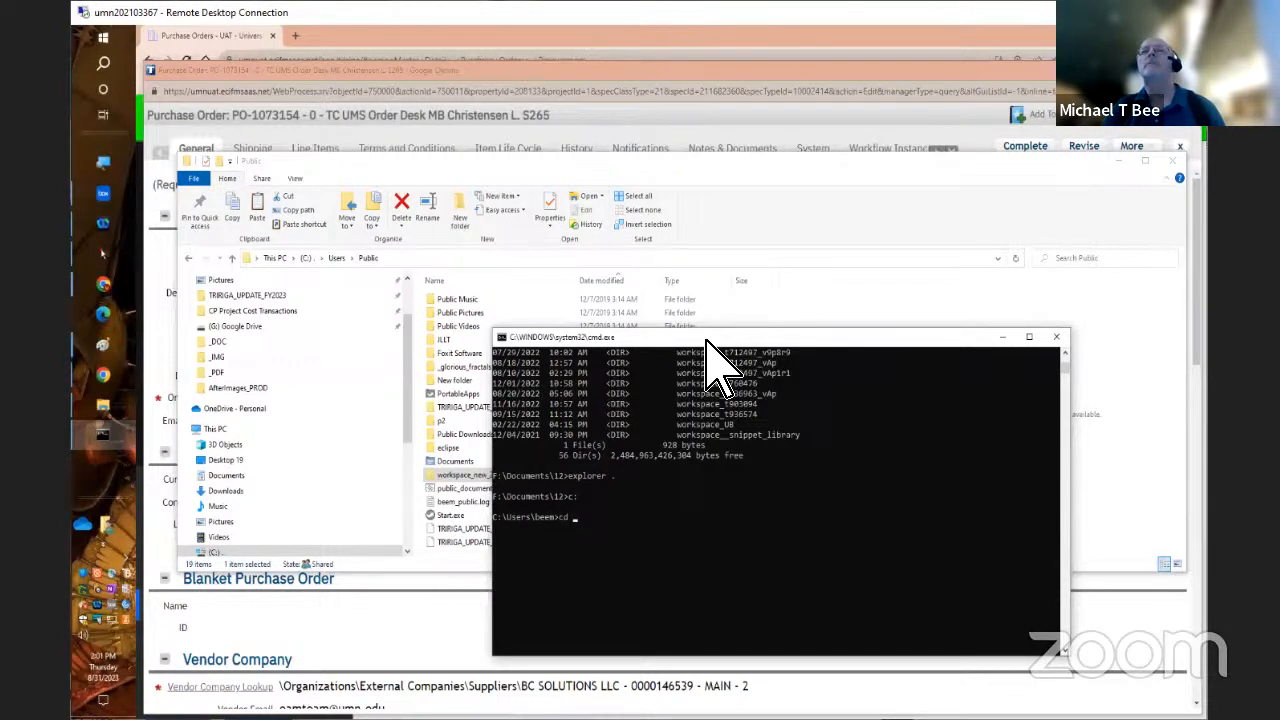
pyautogui.write('cd \\')
pyautogui.press('Return')
# List the contents of c:\Users with the dir command
pyautogui.write('dir')
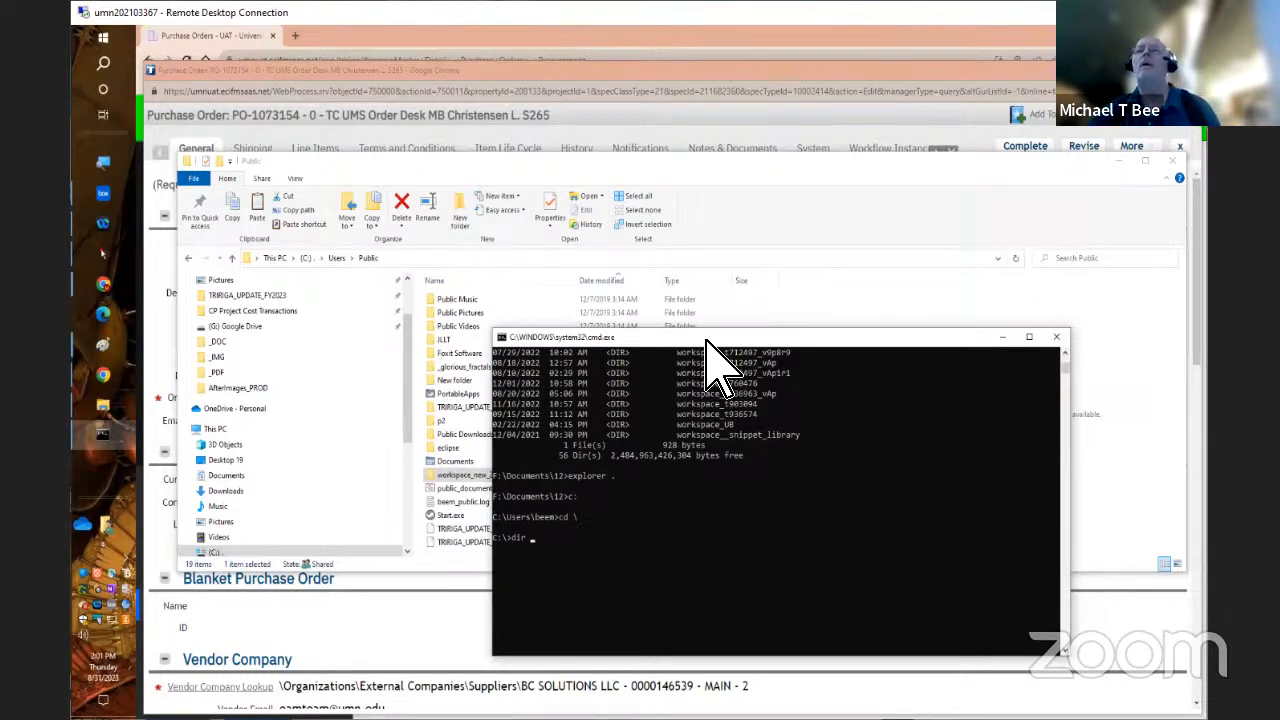
pyautogui.click(734, 461)
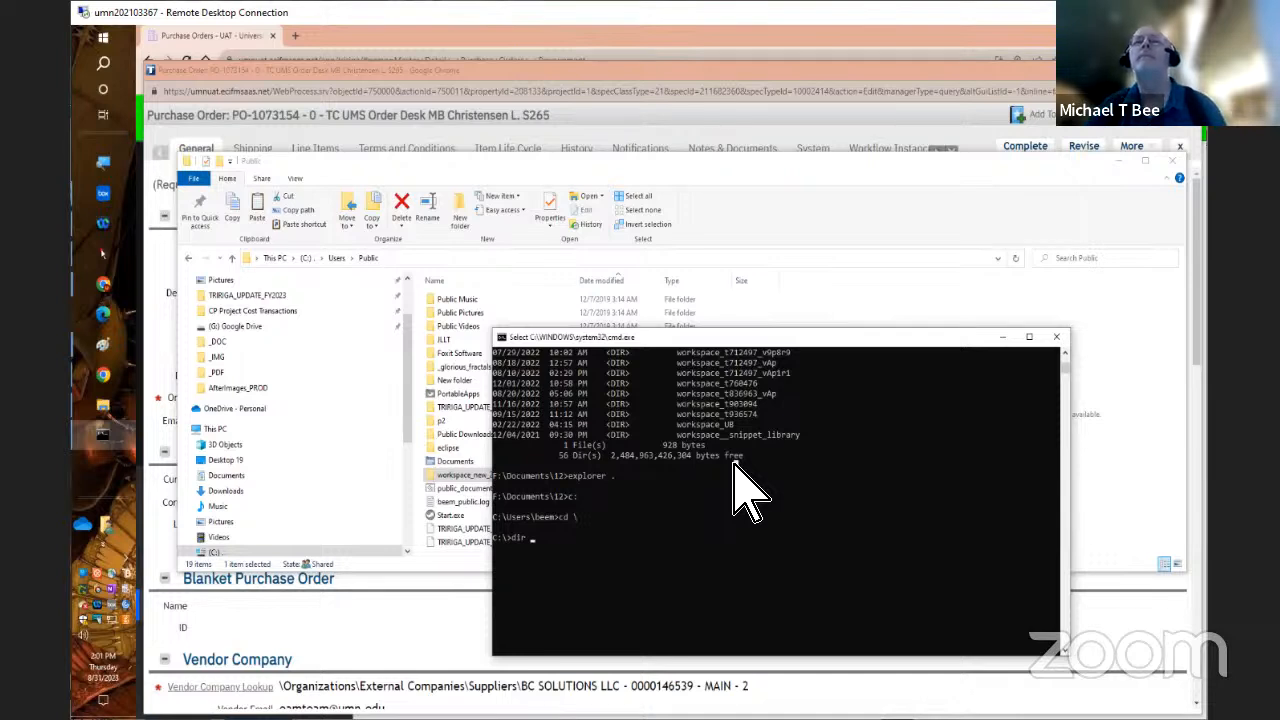
pyautogui.write('c:\\')
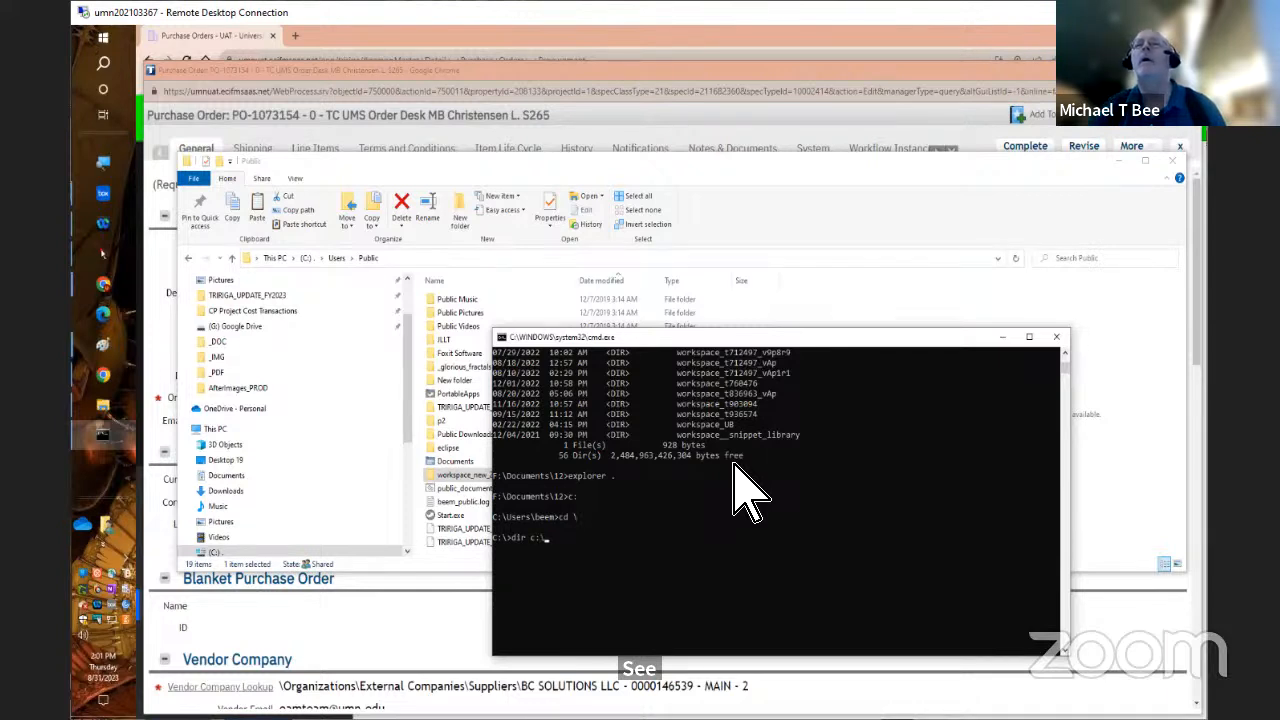
pyautogui.click(707, 486)
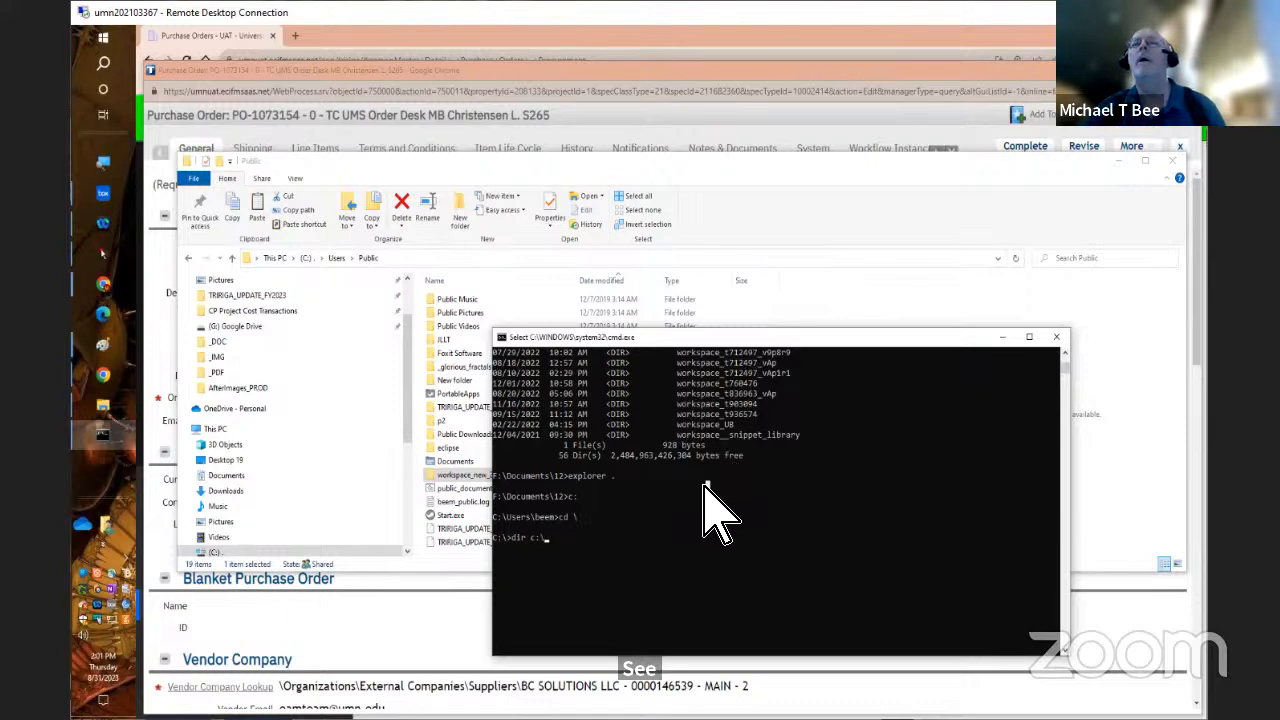
pyautogui.press('Escape')
pyautogui.click(666, 520)
pyautogui.press('Escape')
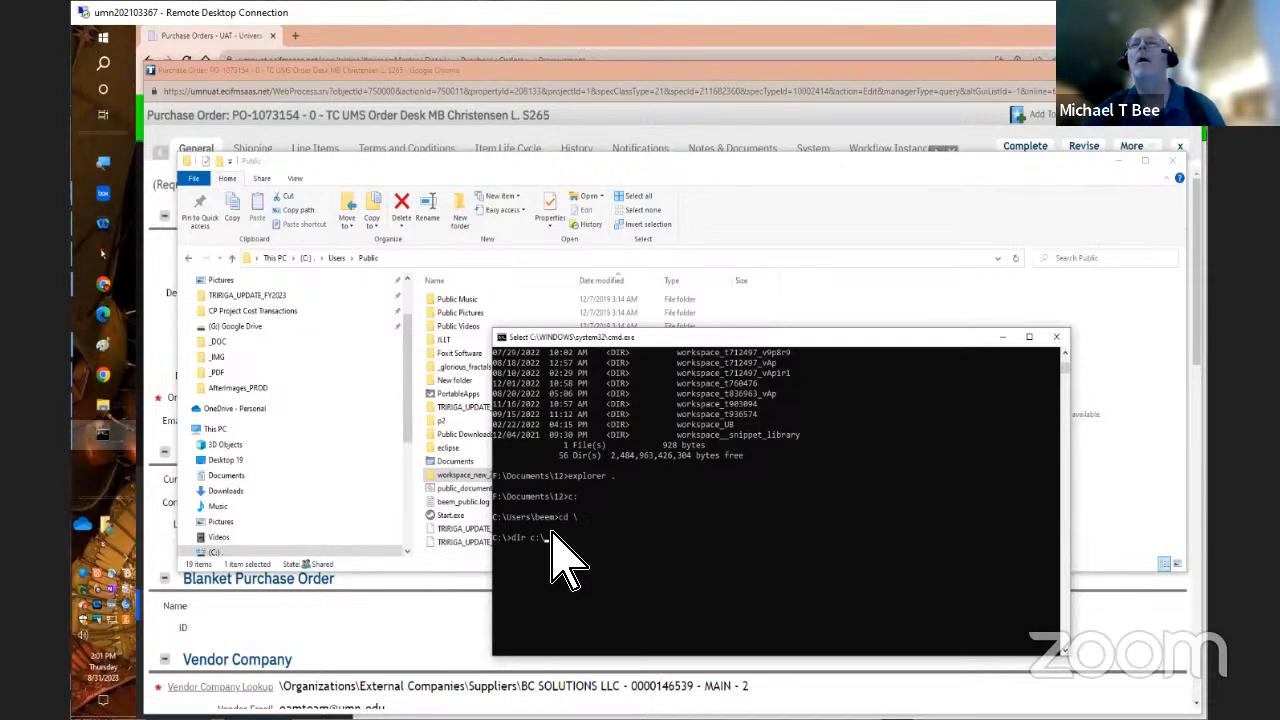
pyautogui.click(554, 537)
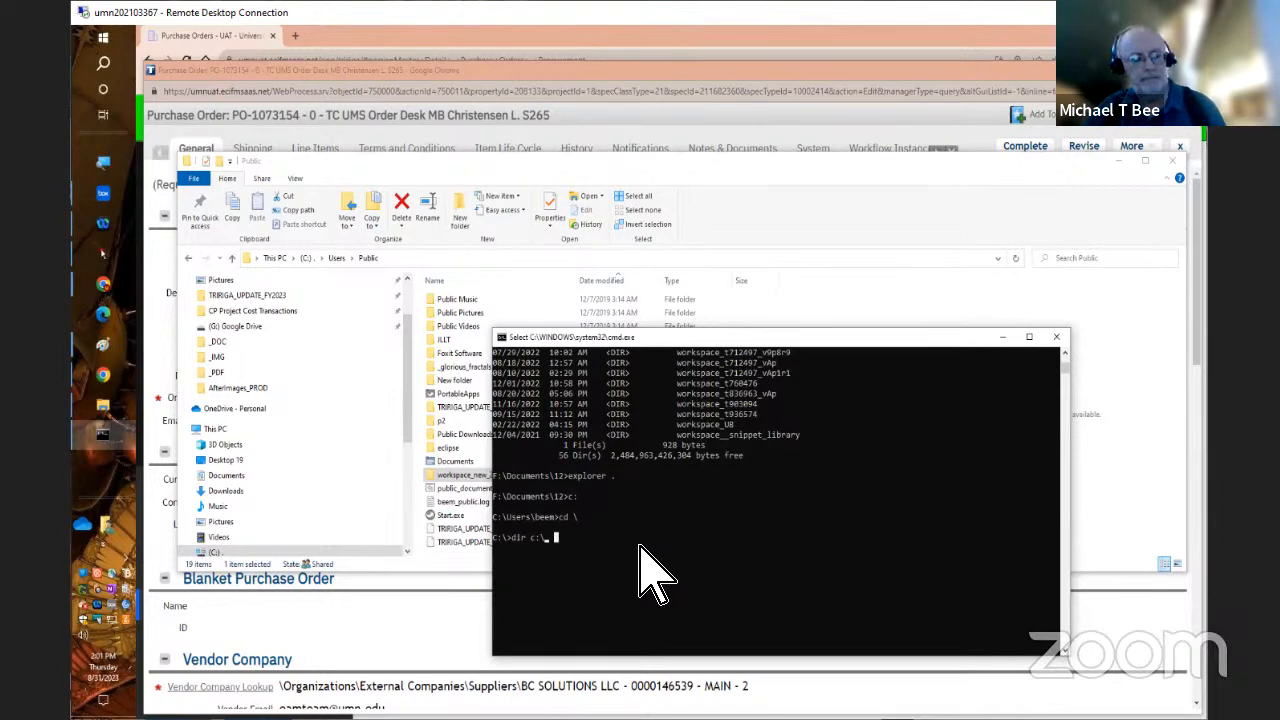
pyautogui.press('Escape')
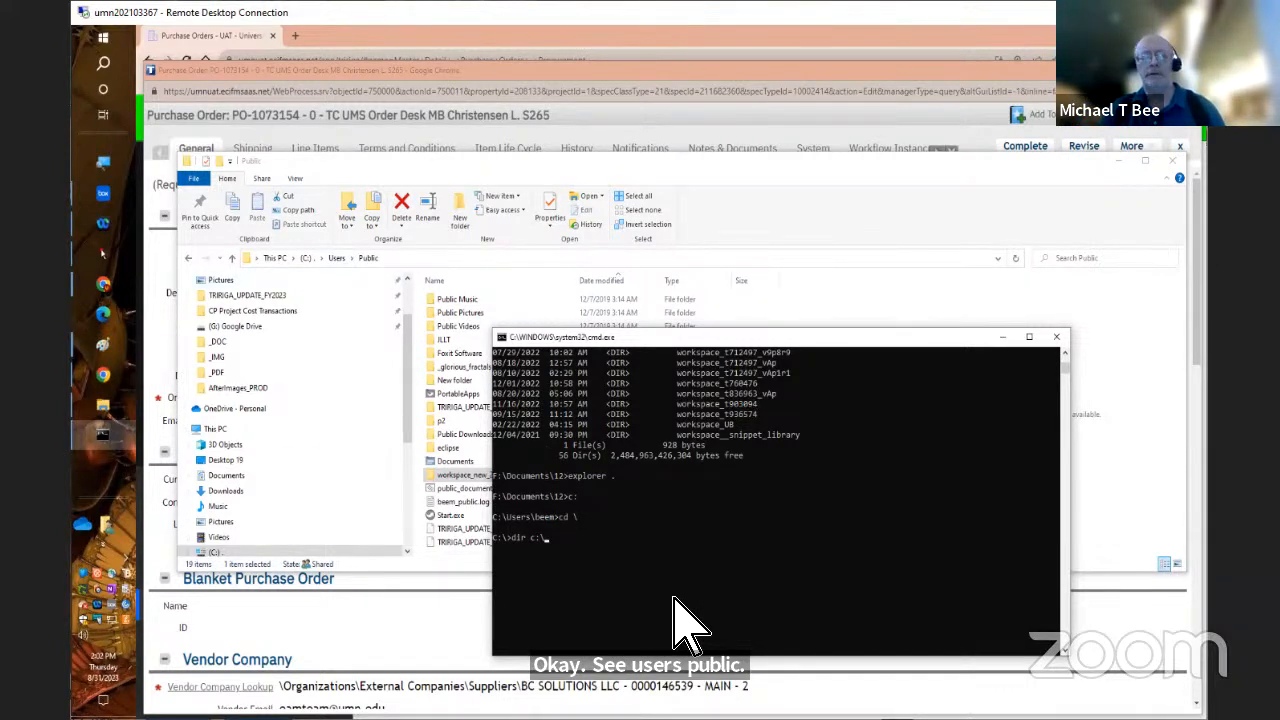
pyautogui.write('u')
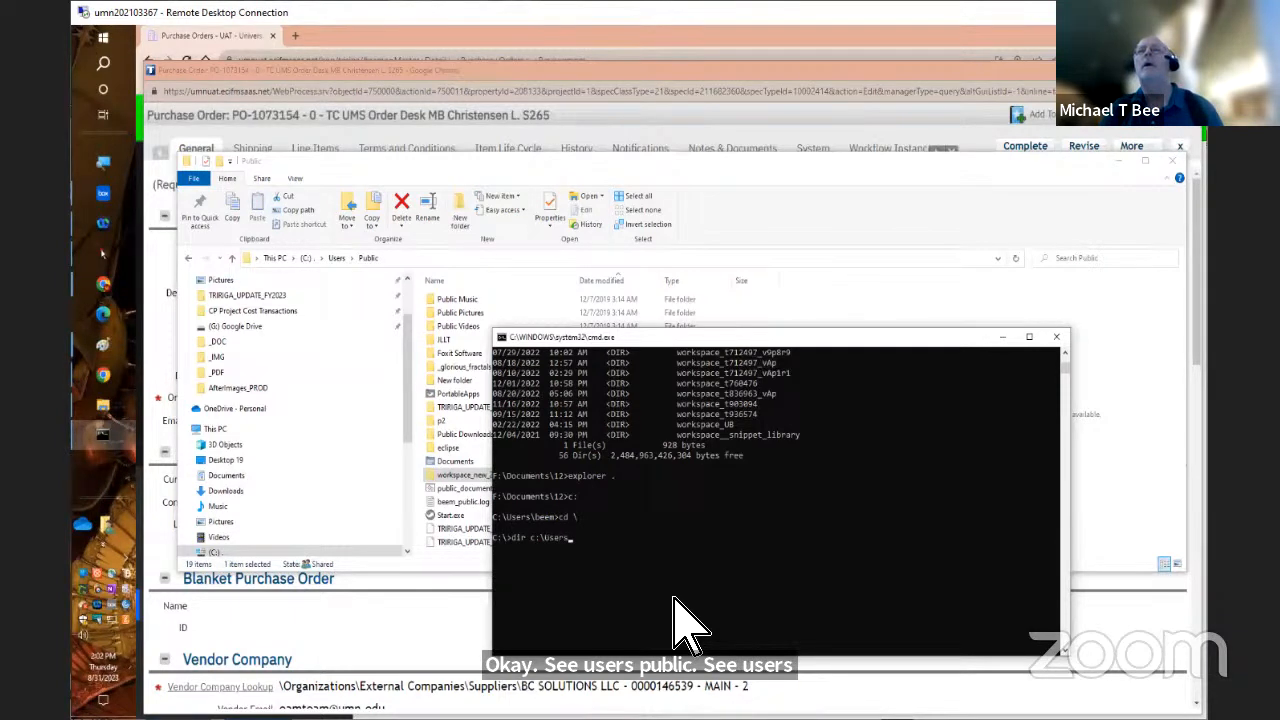
pyautogui.press('Return')
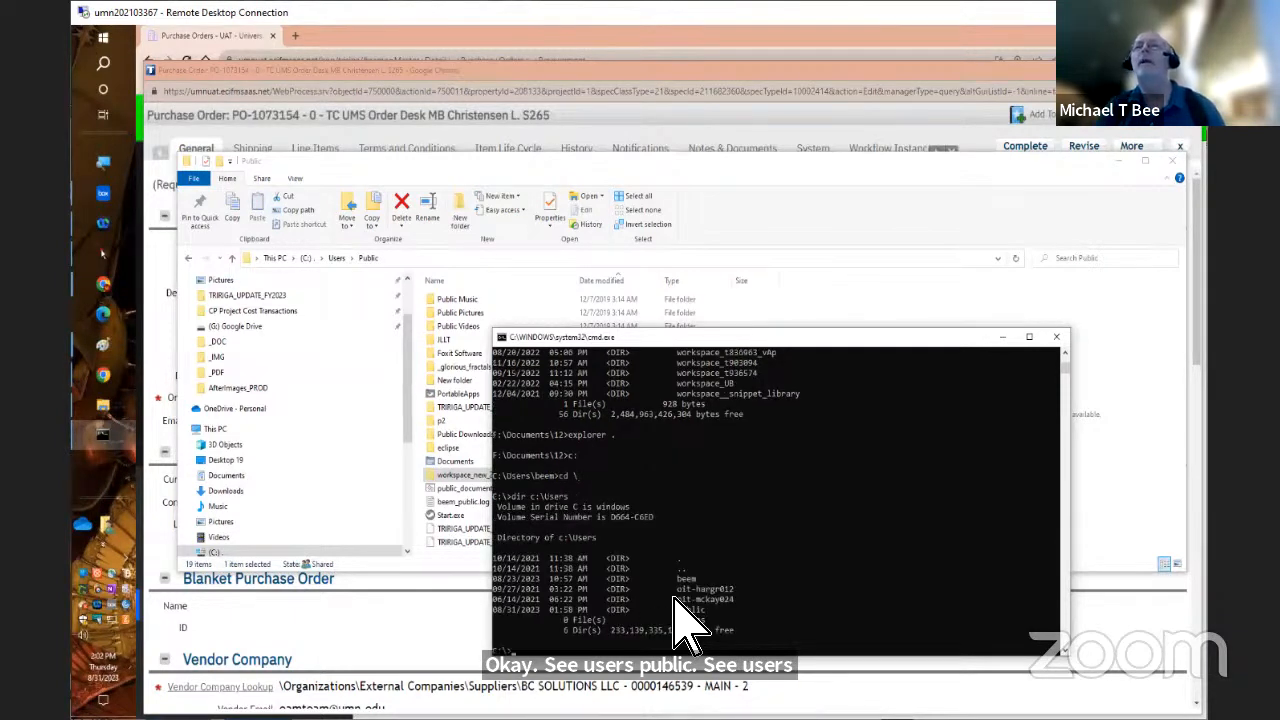
# Try to change straight from the C: root to the public directory, and query the current directory with pwd
pyautogui.write('cd public')
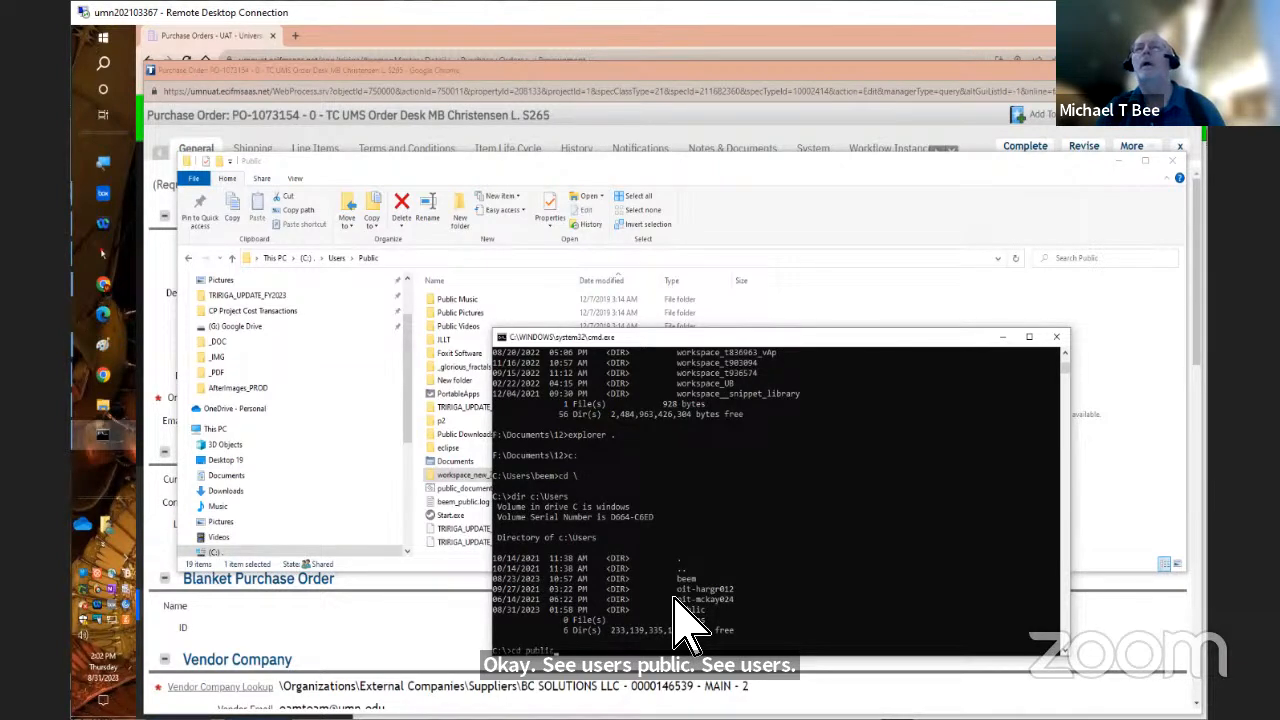
pyautogui.press('Return')
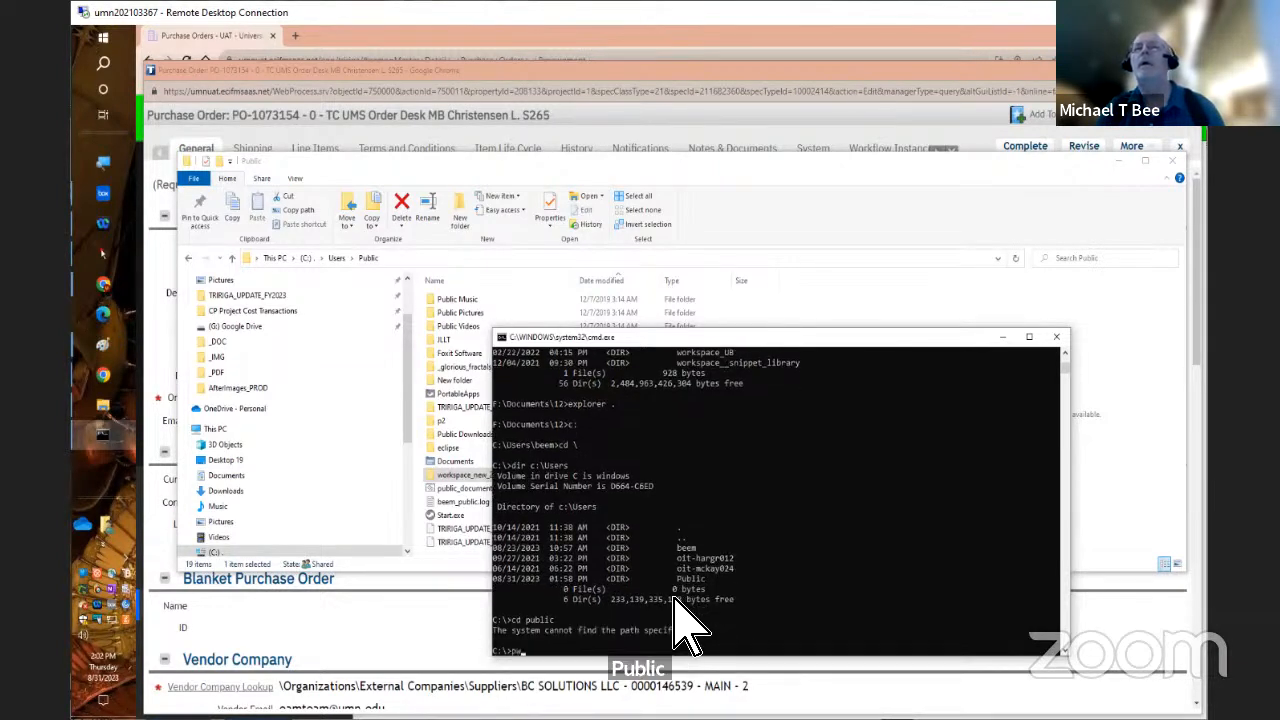
pyautogui.press('Return')
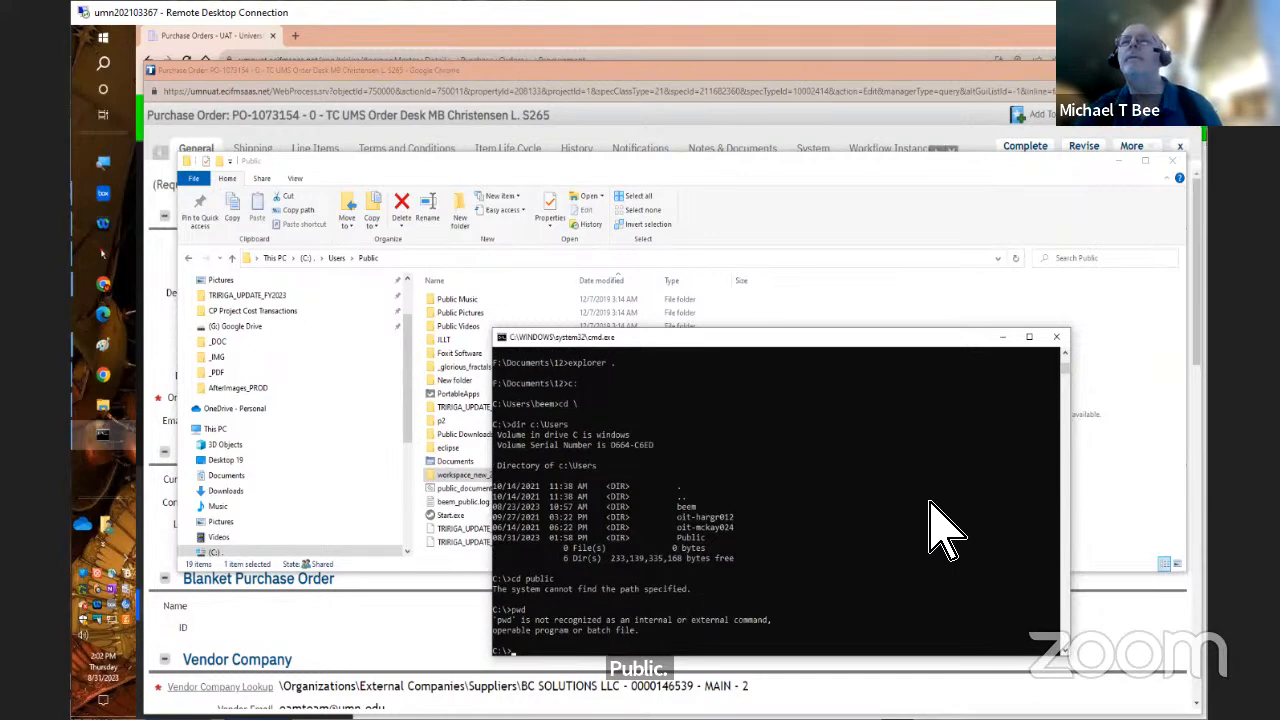
# Change the current directory to c:\users and from there into its public subdirectory
pyautogui.write('cd')
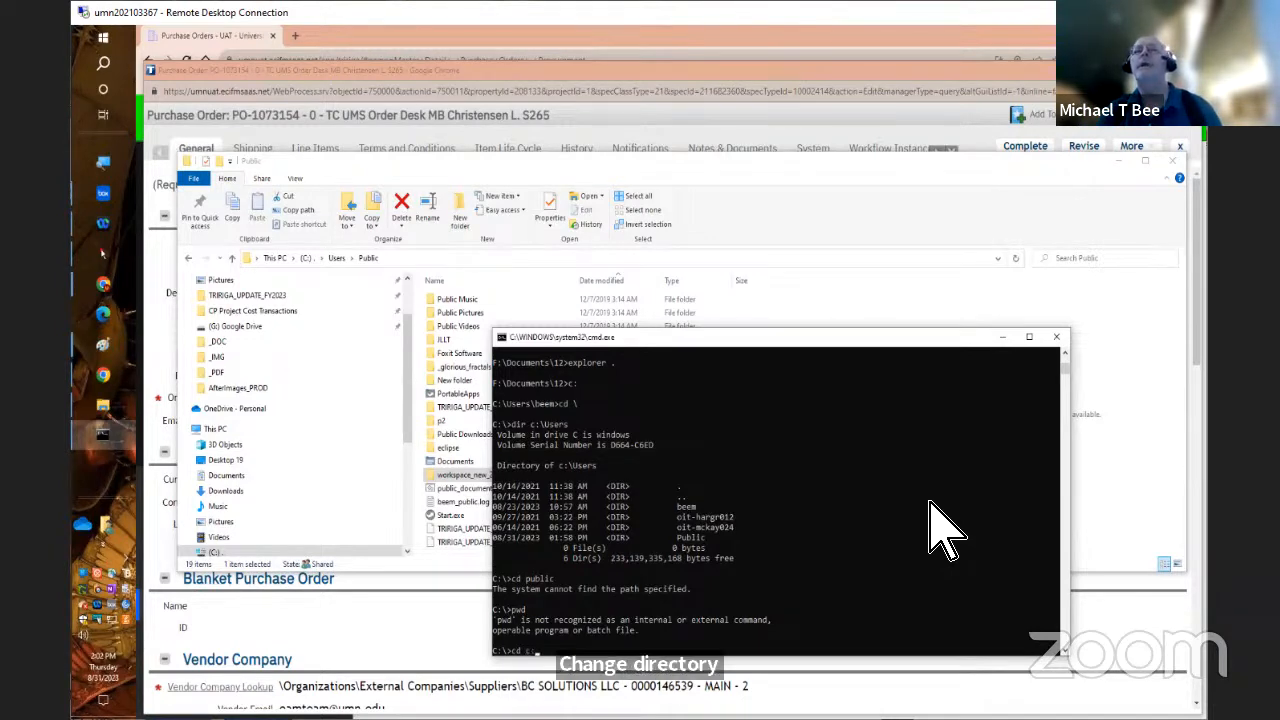
pyautogui.write('c:')
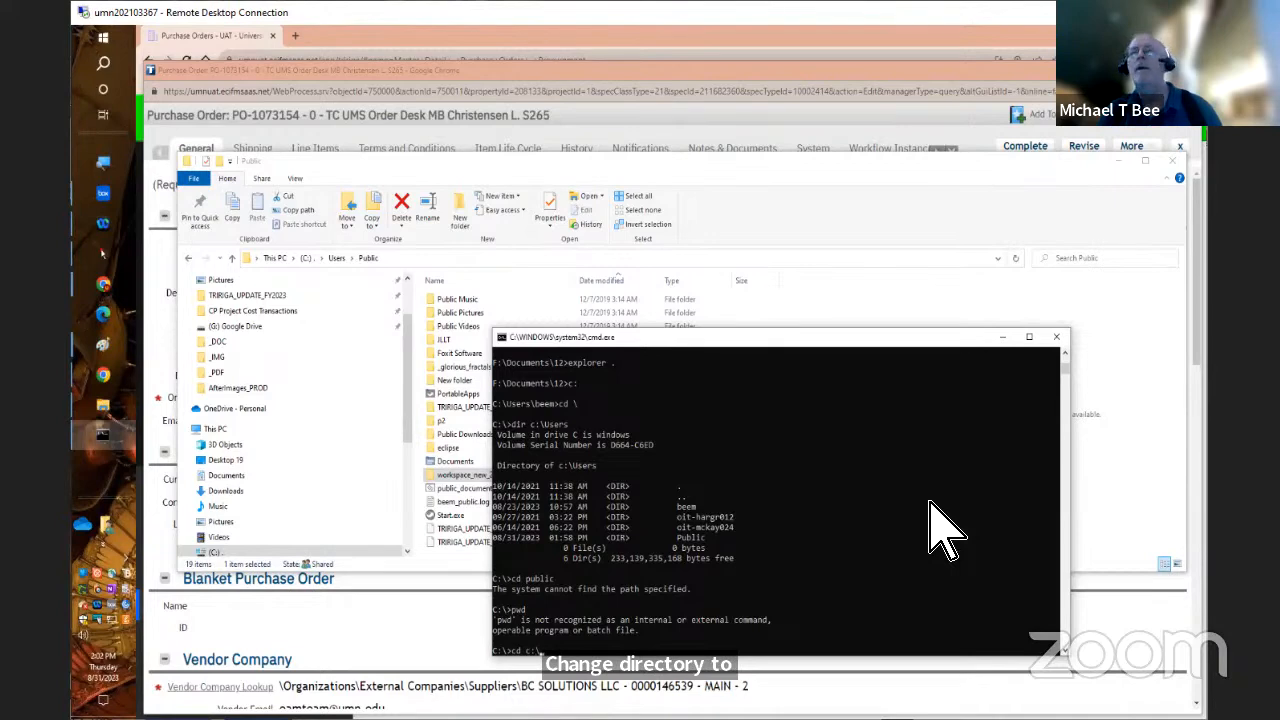
pyautogui.write('\\user')
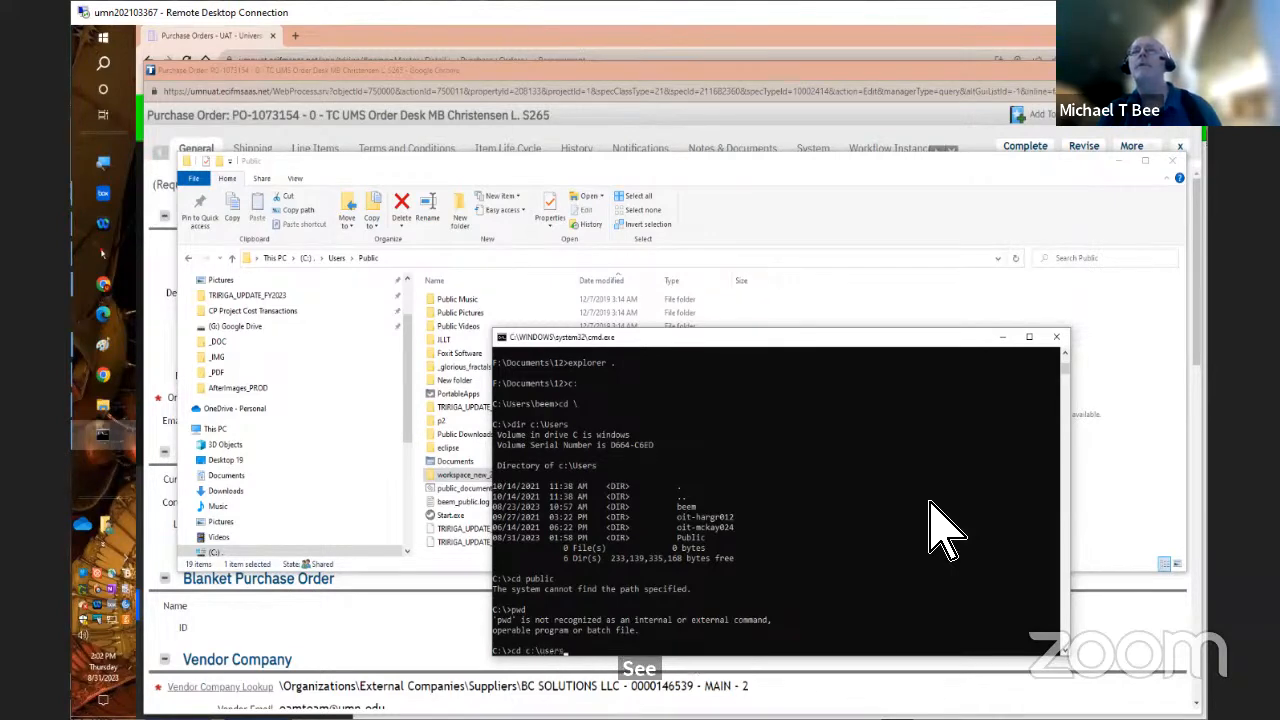
pyautogui.write('s')
pyautogui.press('Return')
pyautogui.write('cd')
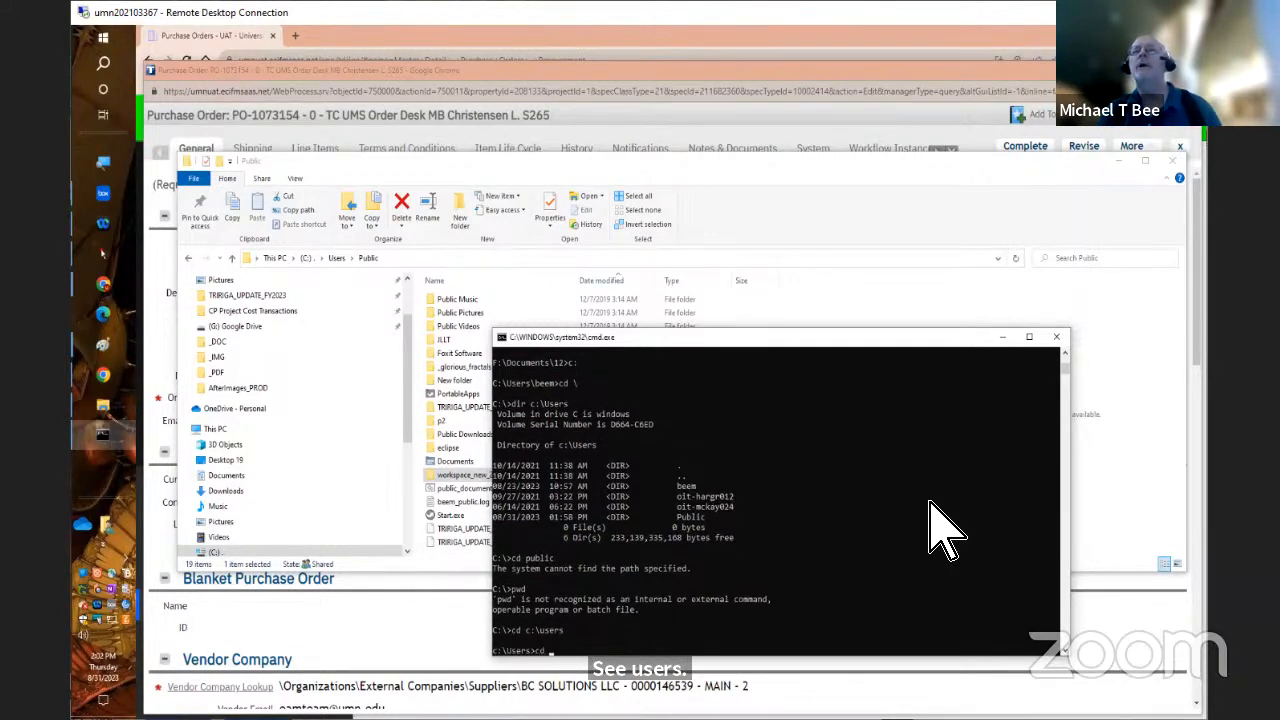
pyautogui.write(' public')
pyautogui.press('Return')
# List the entries of the Public directory matching work*. and copy the path c:\Users\Public from the output
pyautogui.write('dir')
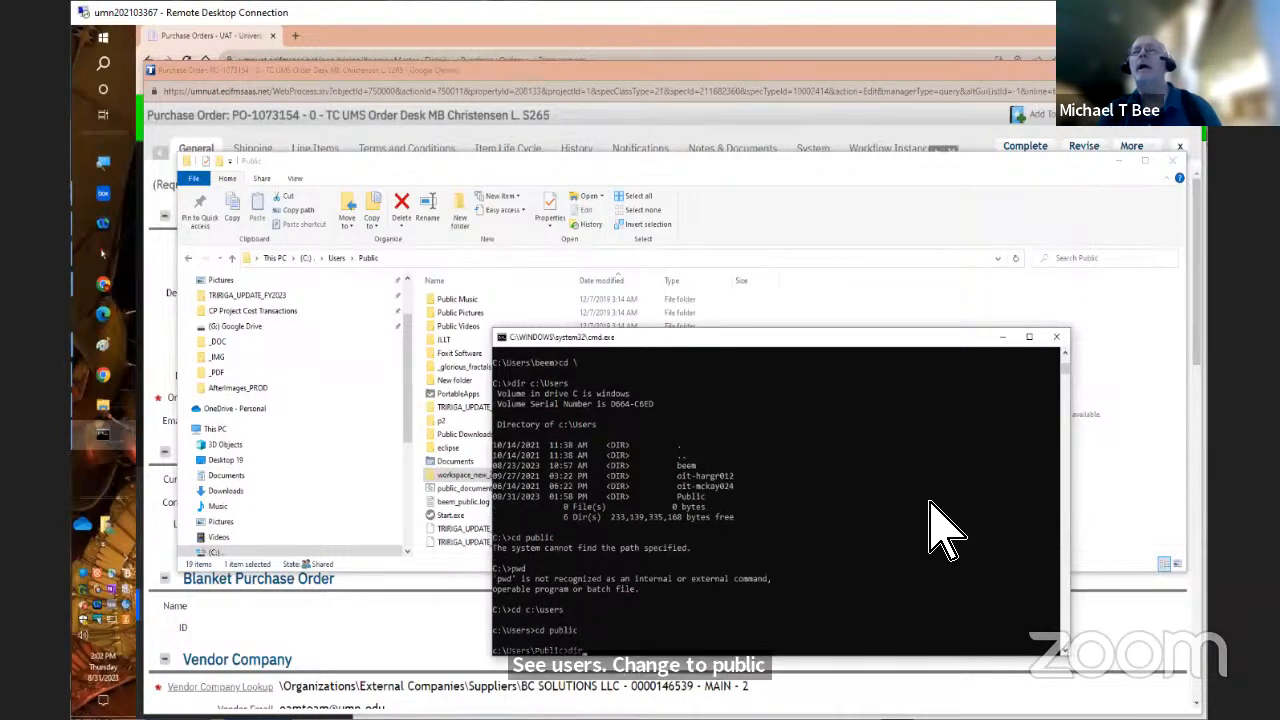
pyautogui.write(' work*')
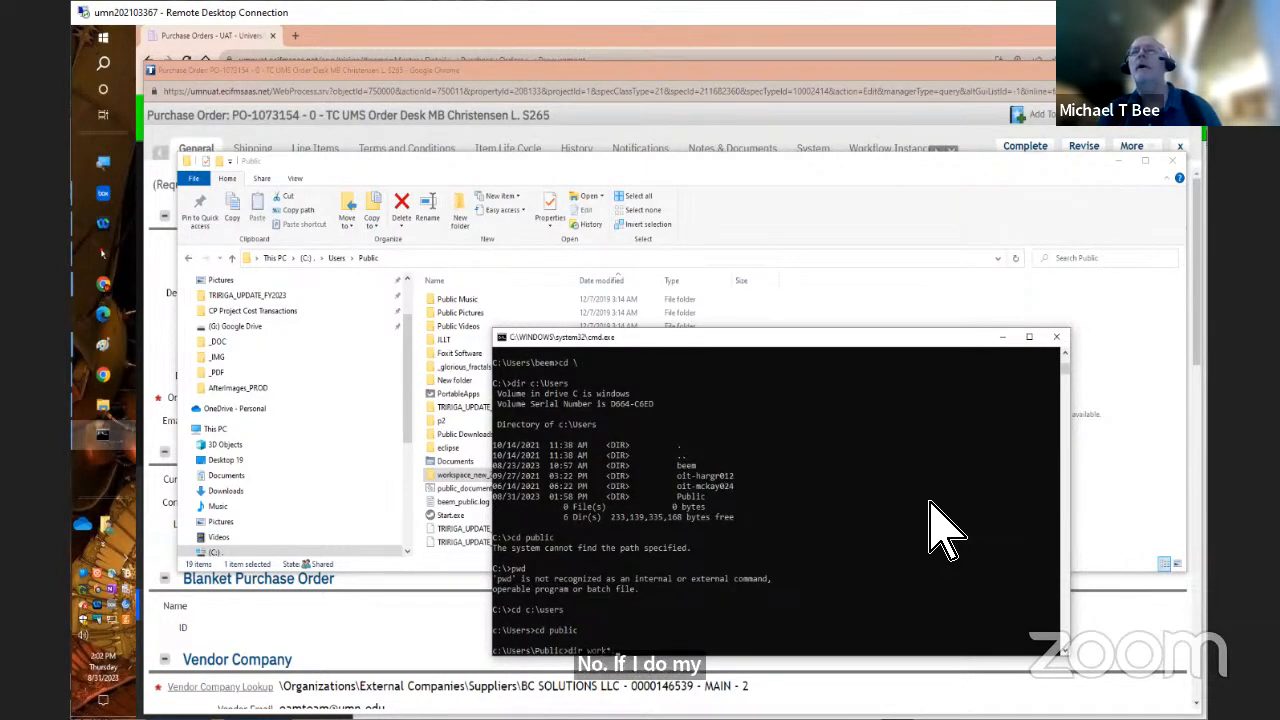
pyautogui.press('Return')
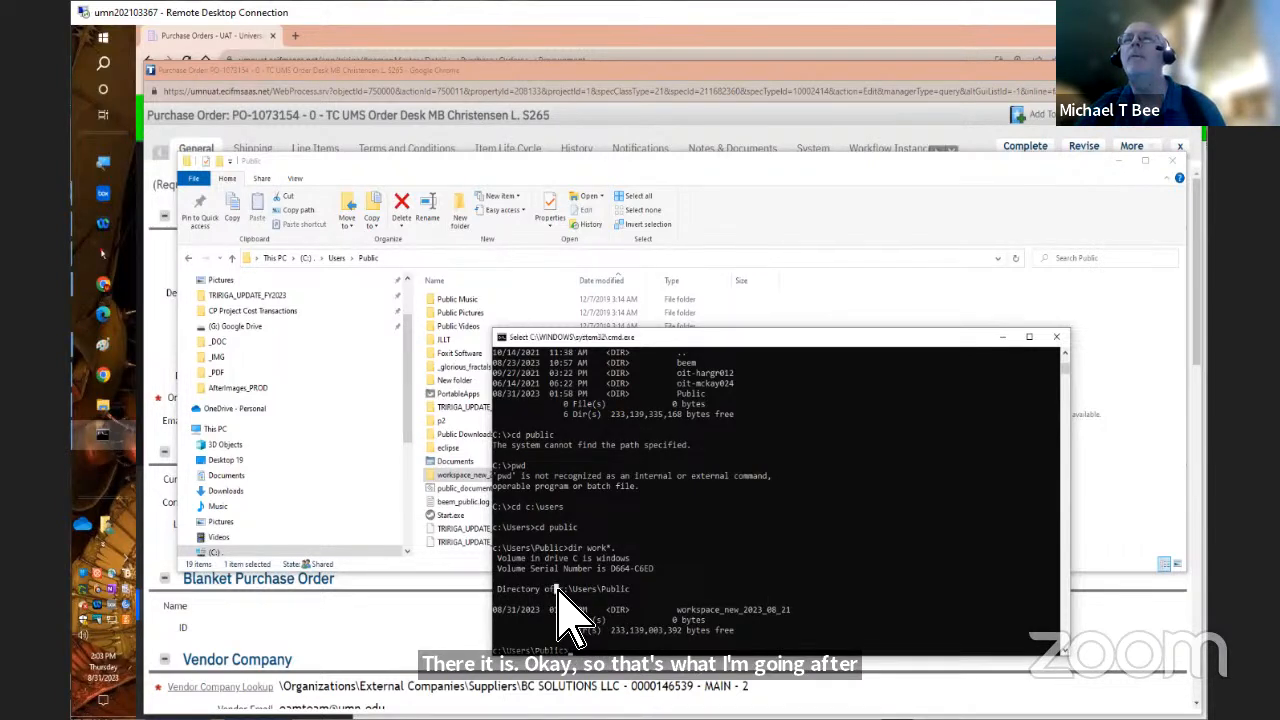
pyautogui.moveTo(561, 591); pyautogui.dragTo(633, 590)
pyautogui.hotkey('ctrl', 'c')
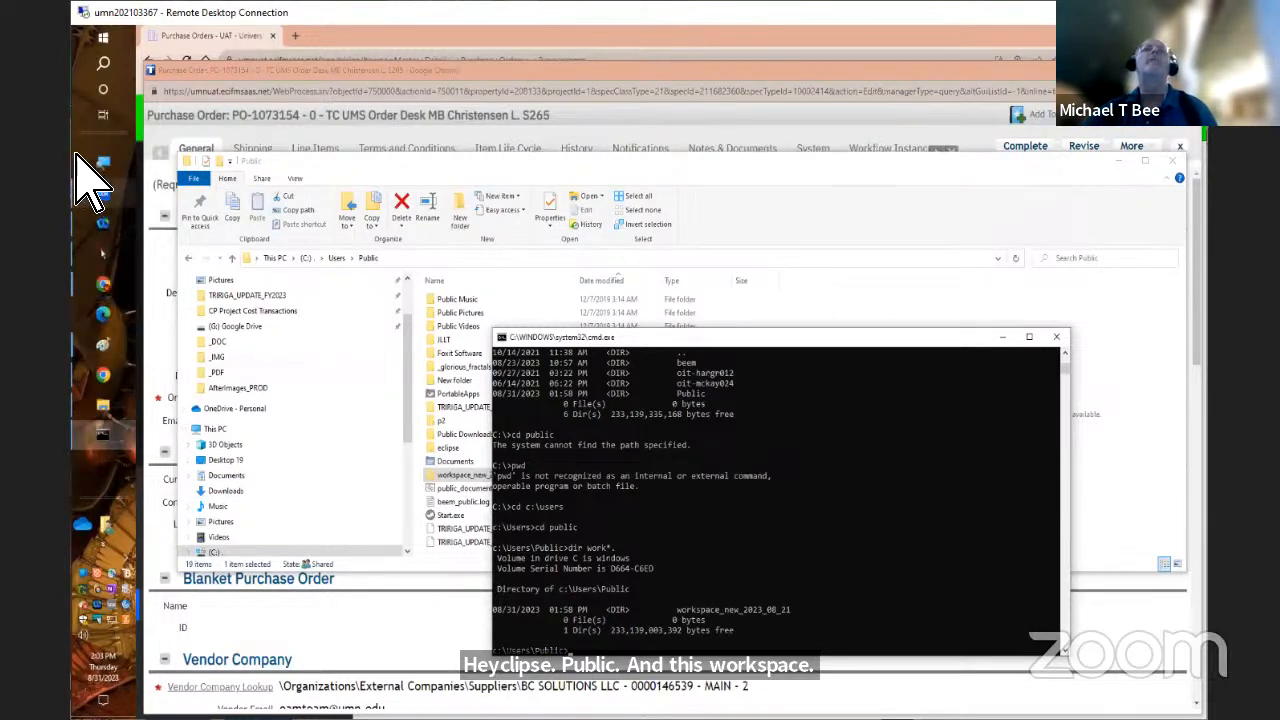
# Launch Eclipse
pyautogui.click(106, 40)
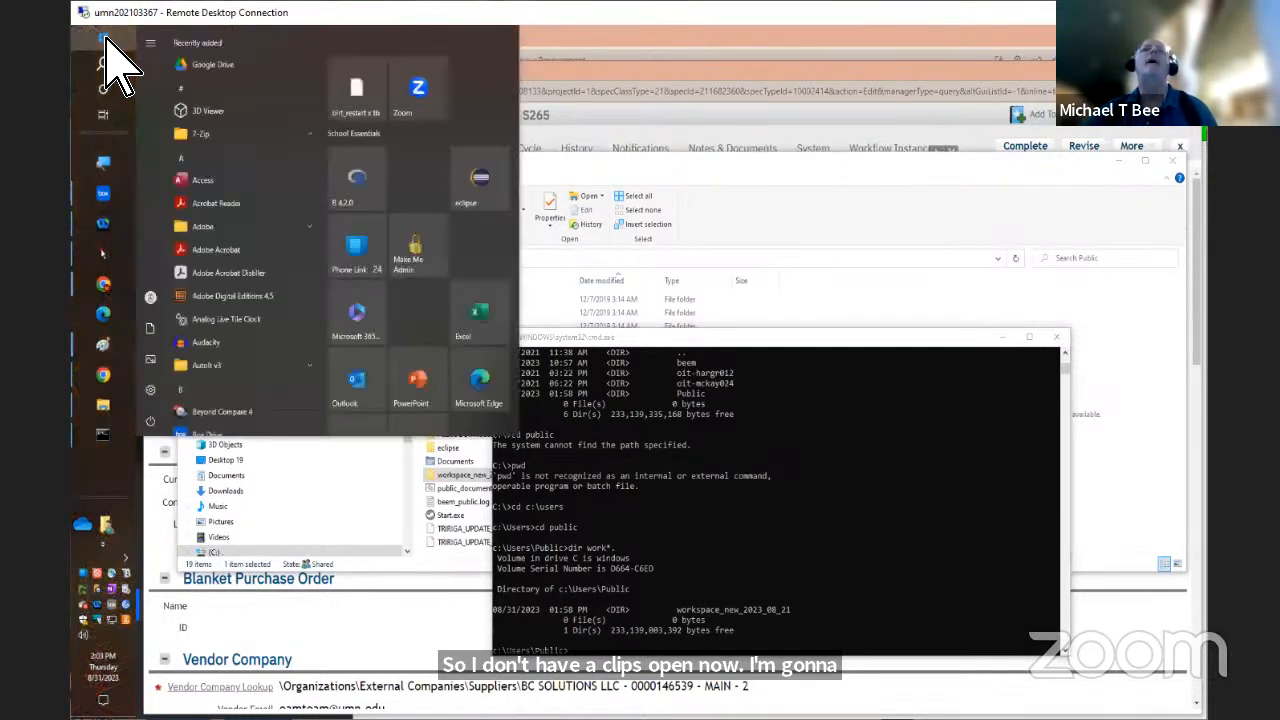
pyautogui.click(480, 180)
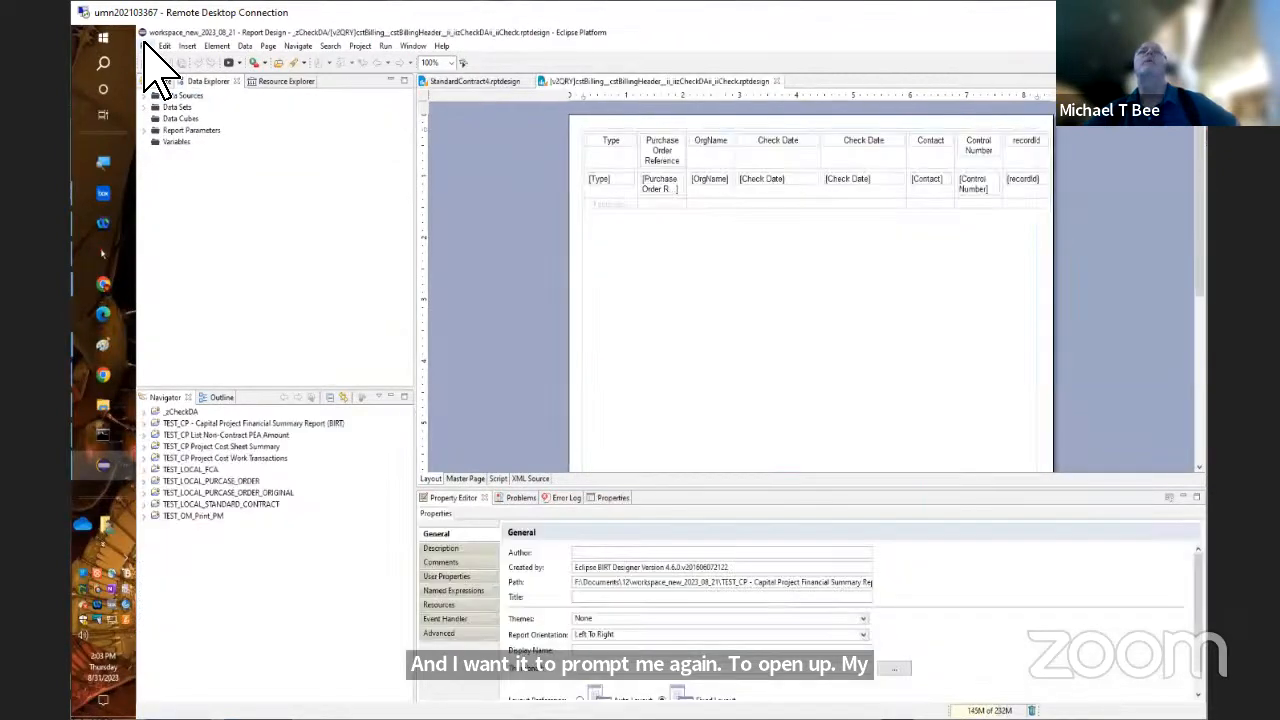
# Enable Refresh workspace on startup in the general Startup and Shutdown preferences, and exit Eclipse
pyautogui.click(146, 45)
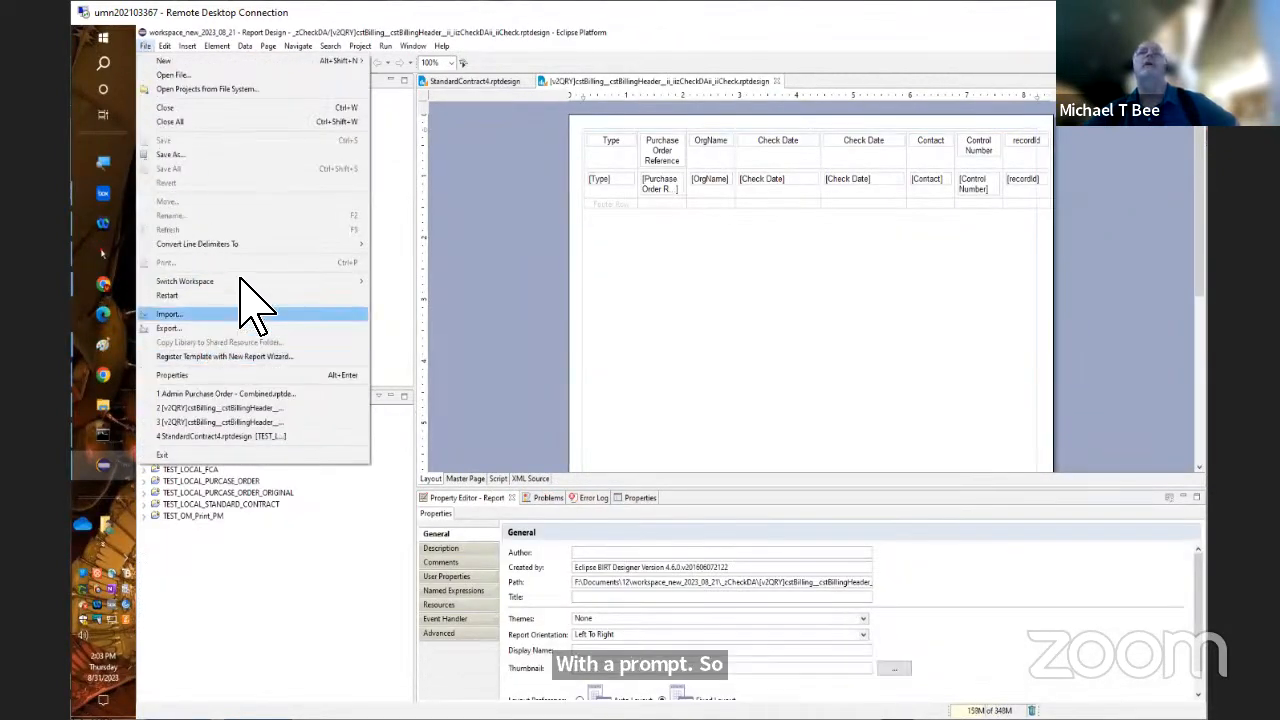
pyautogui.moveTo(252, 281)
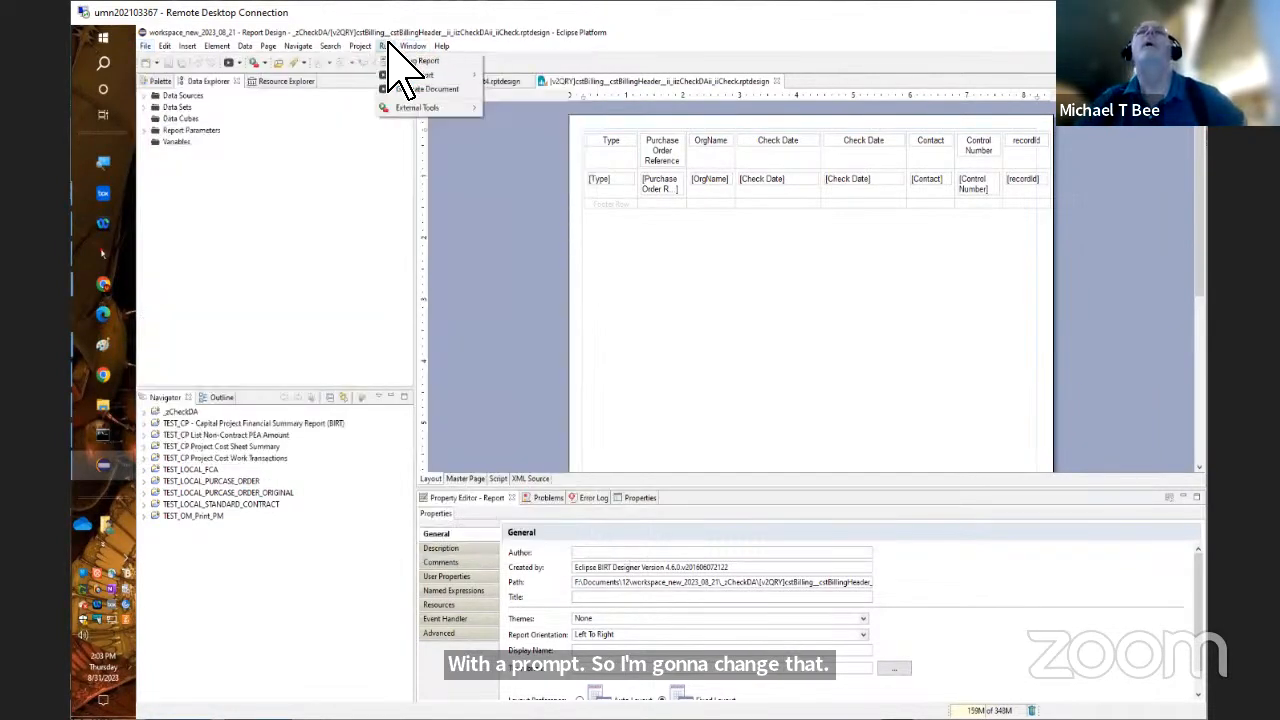
pyautogui.moveTo(412, 46)
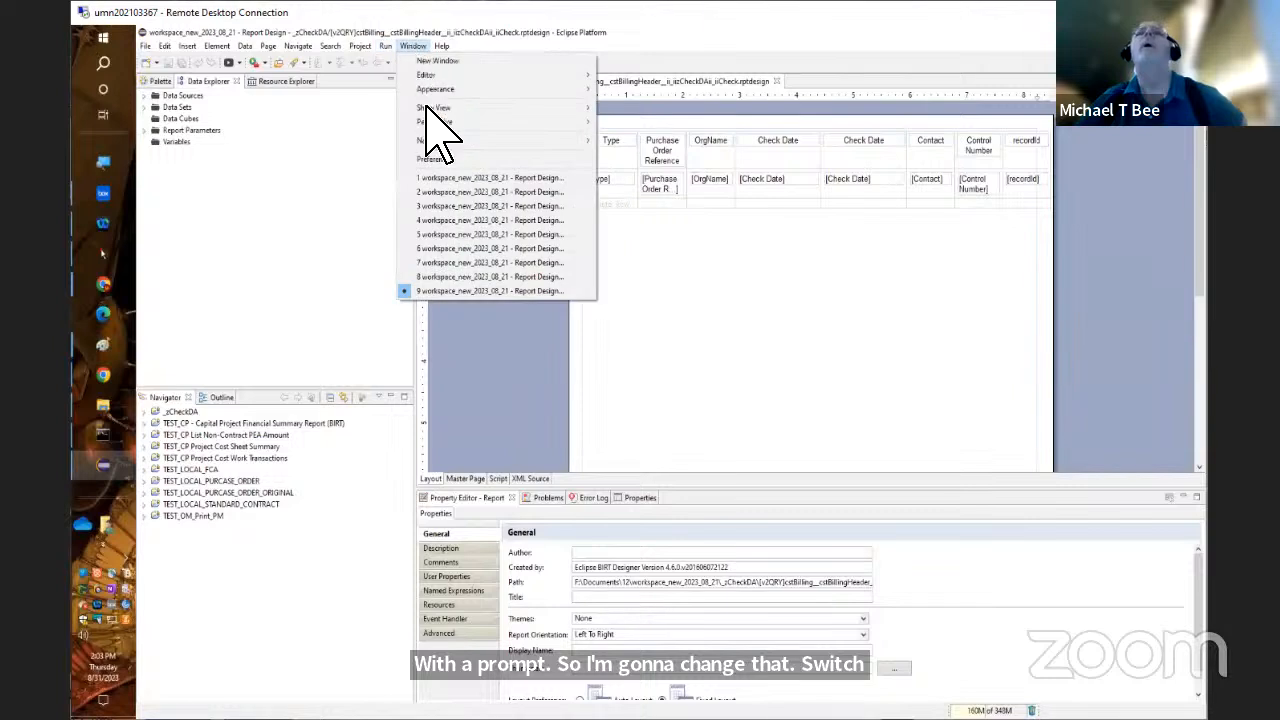
pyautogui.click(437, 159)
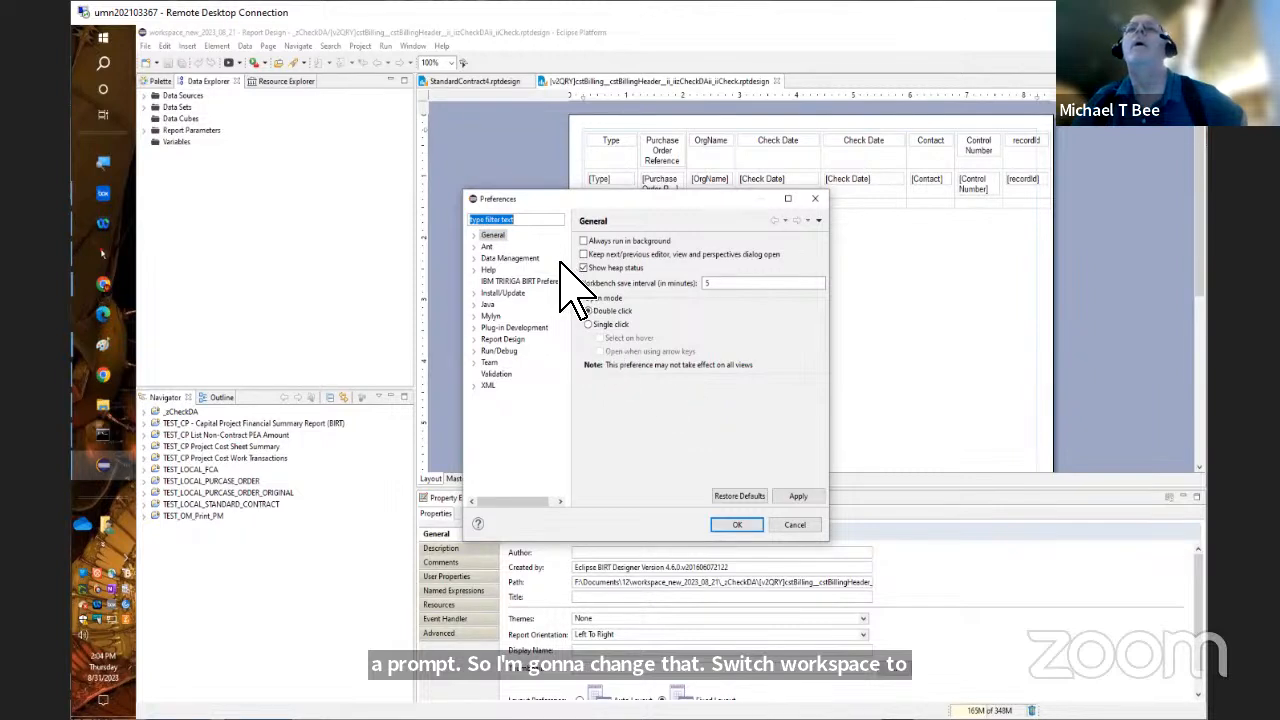
pyautogui.click(474, 235)
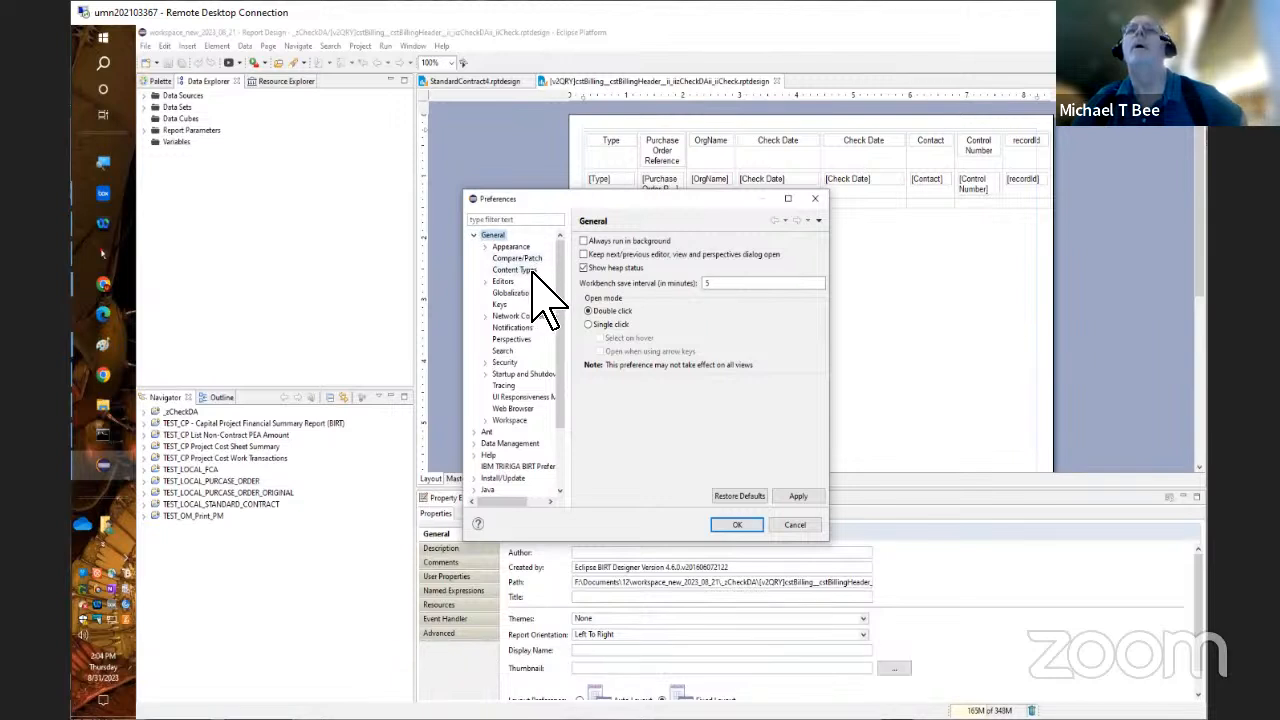
pyautogui.click(515, 373)
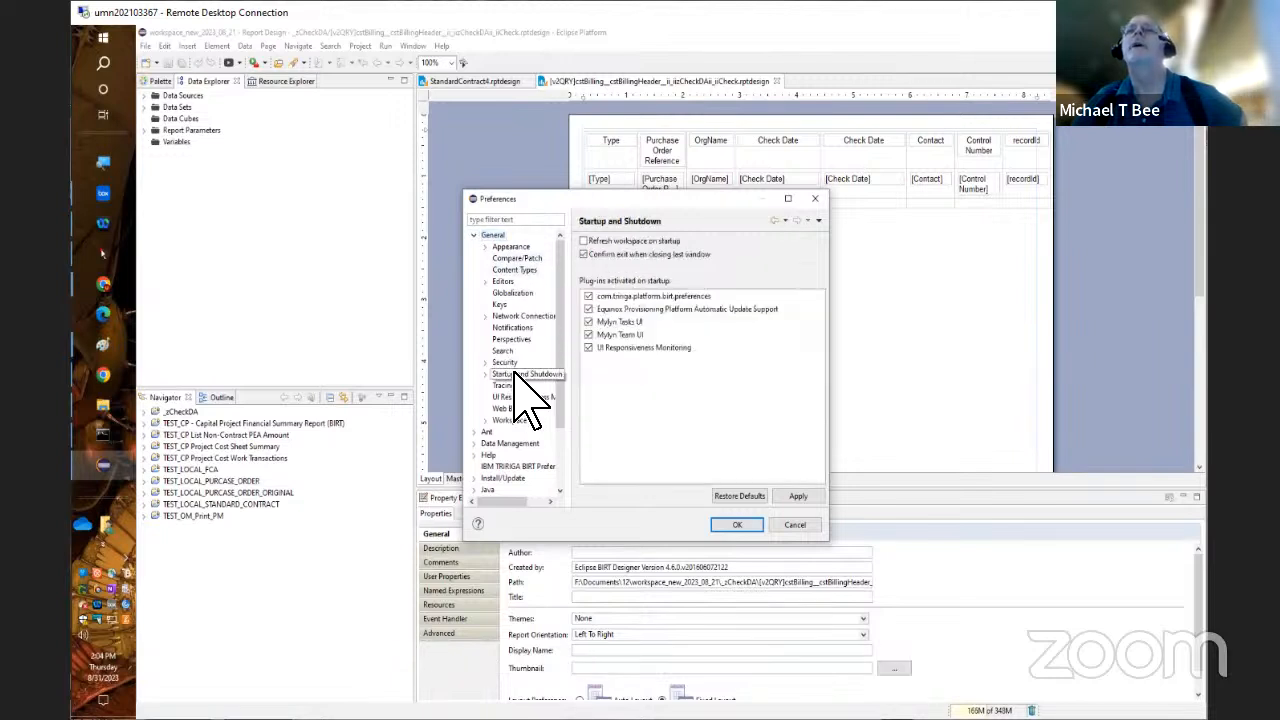
pyautogui.click(584, 241)
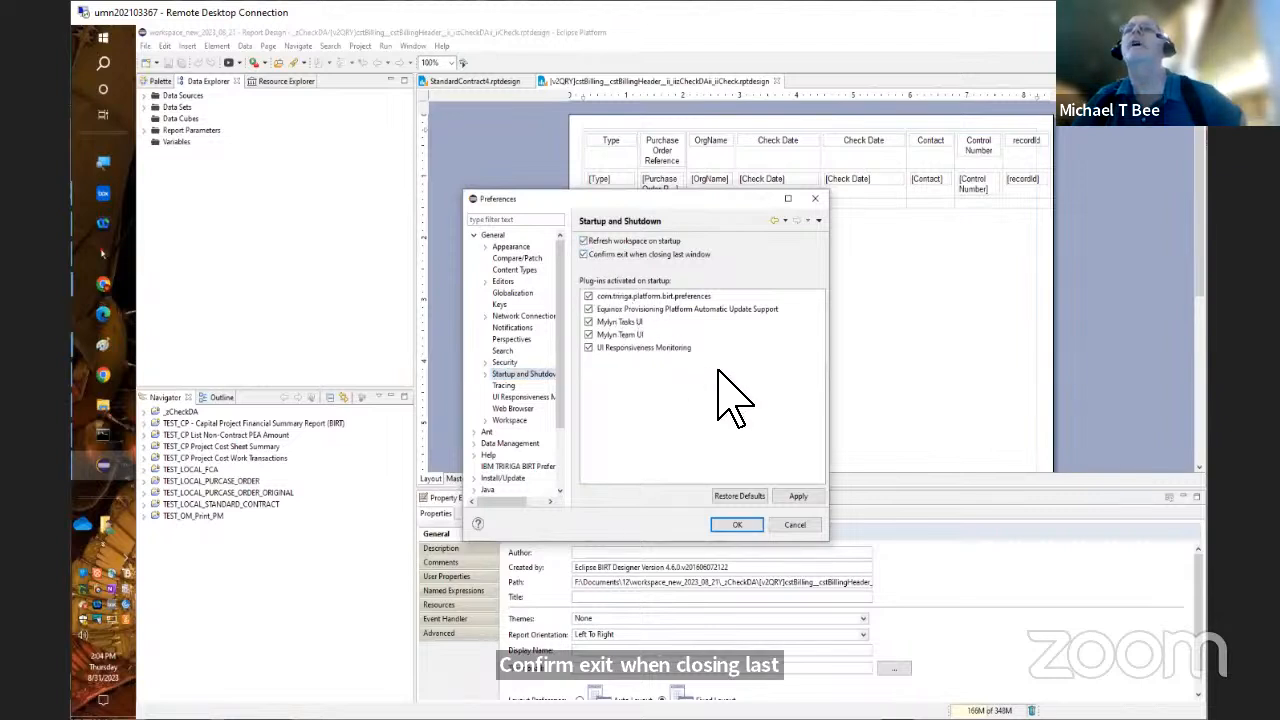
pyautogui.click(760, 526)
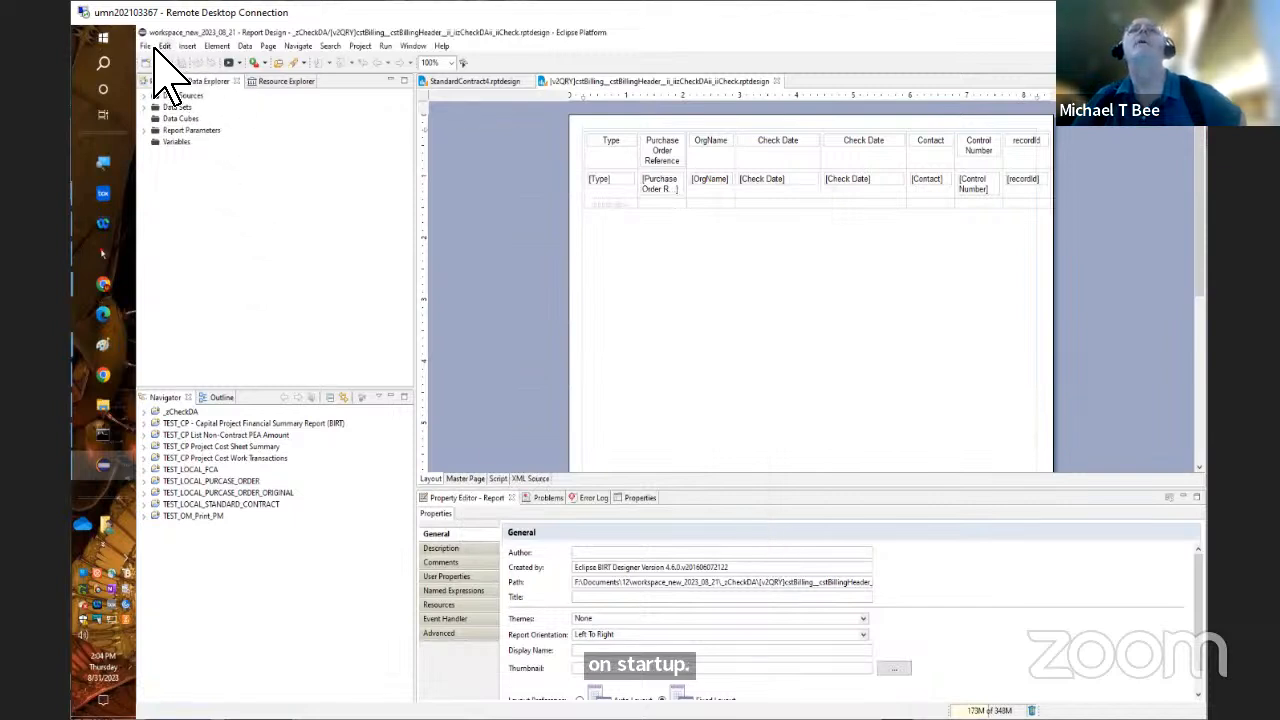
pyautogui.click(146, 46)
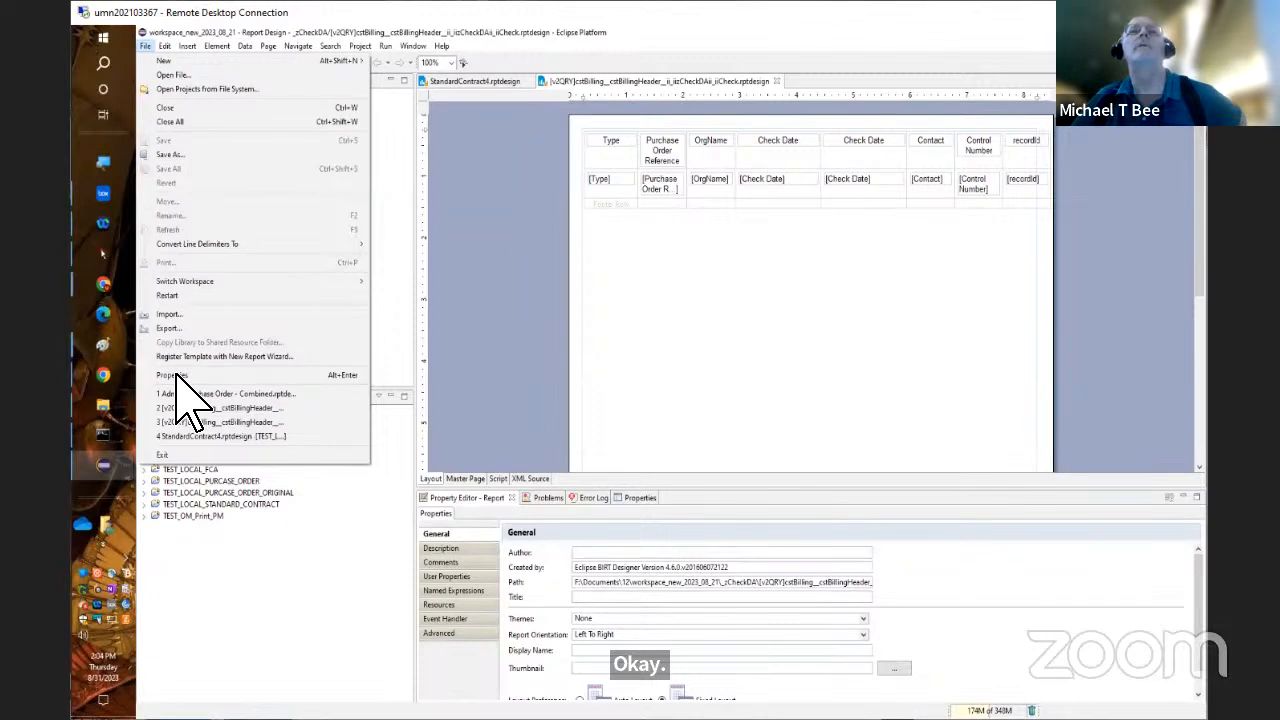
pyautogui.click(194, 455)
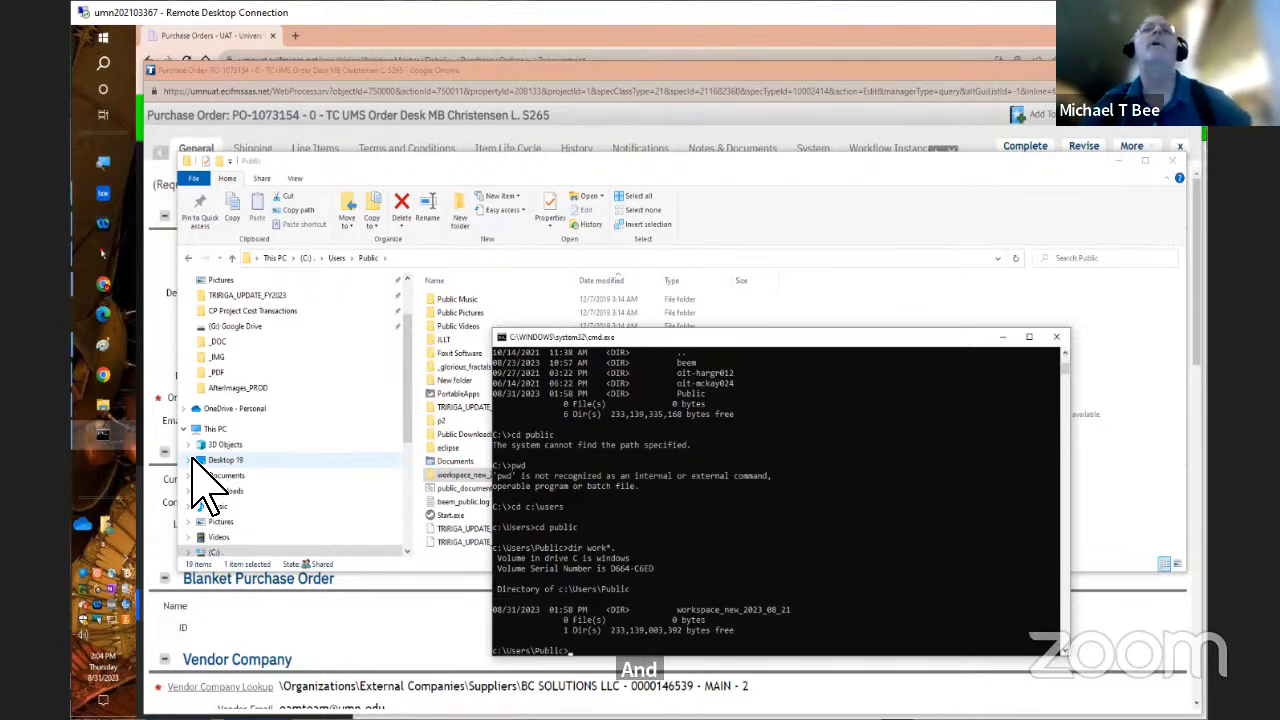
# Launch Eclipse and open the launcher dialog for switching to another workspace
pyautogui.click(106, 40)
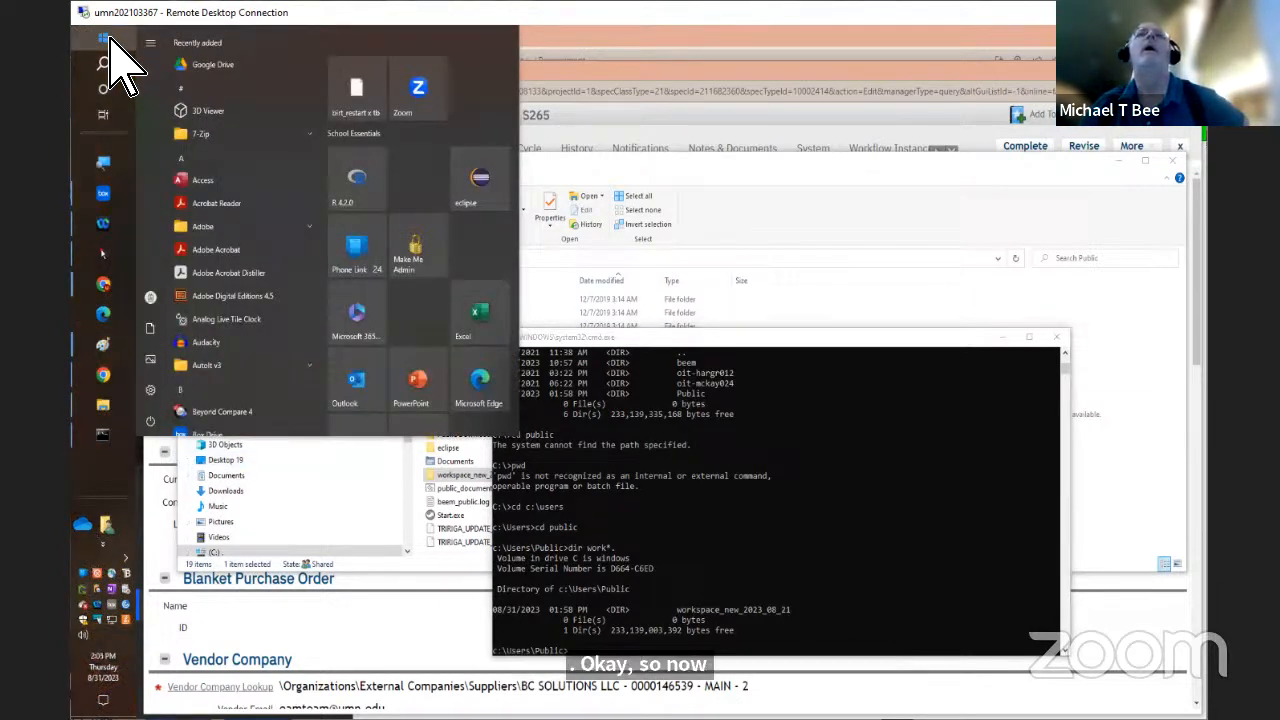
pyautogui.click(495, 172)
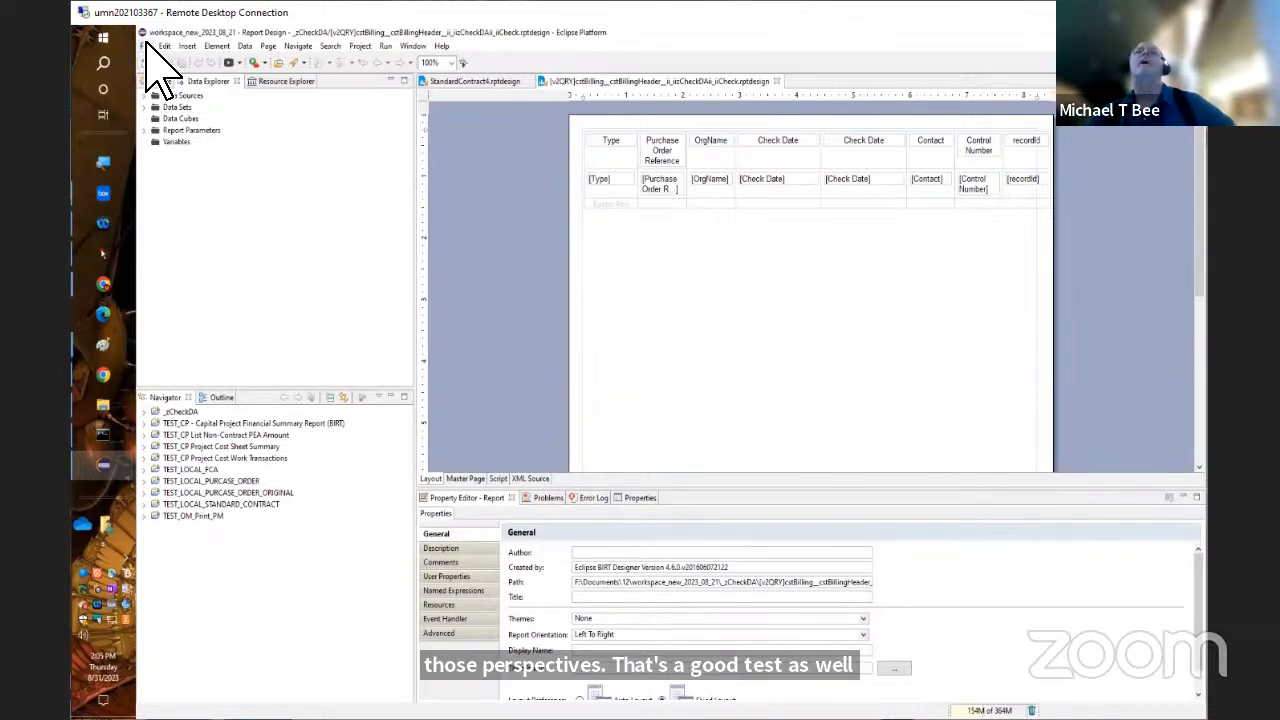
pyautogui.click(147, 45)
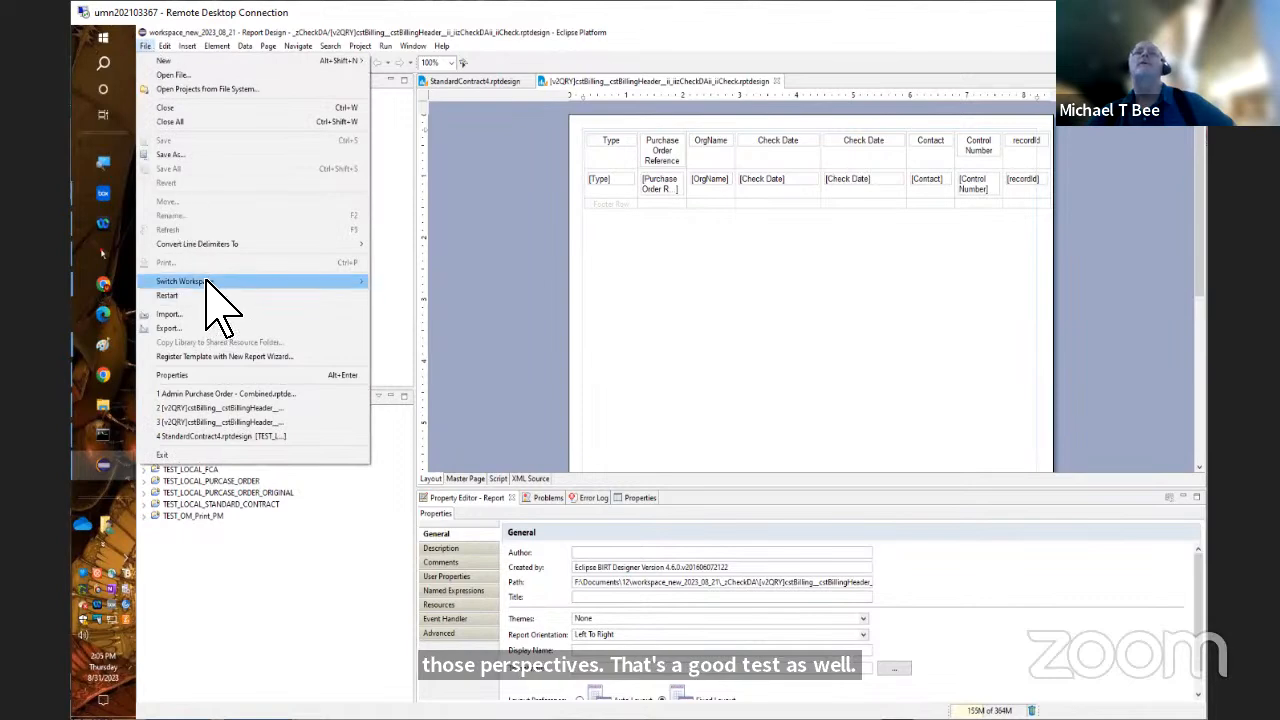
pyautogui.moveTo(207, 281)
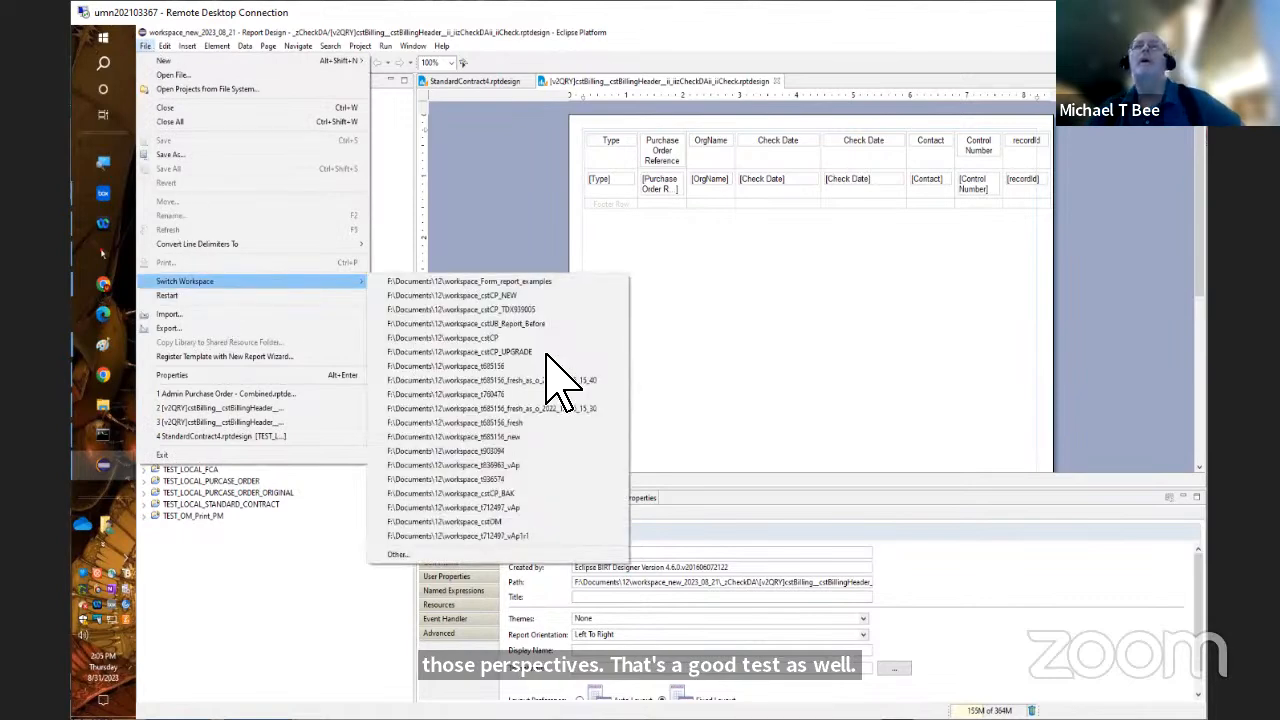
pyautogui.click(398, 554)
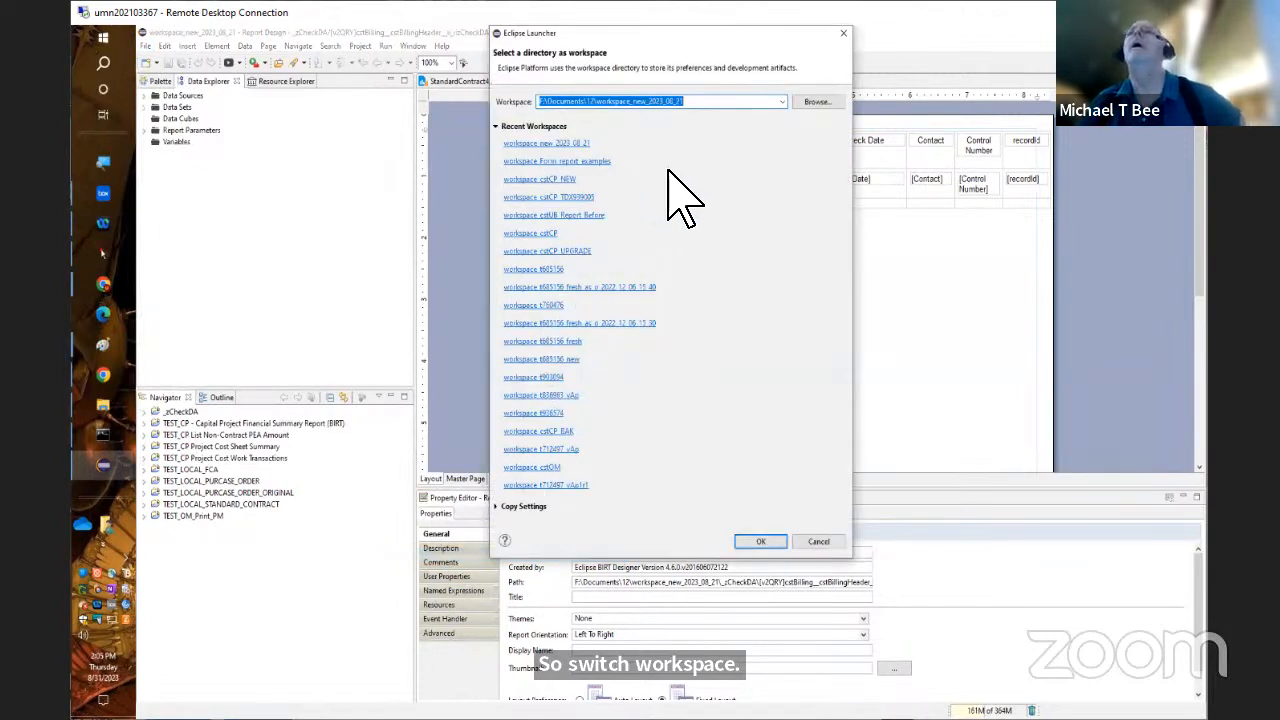
# Select the directory C:\Users\Public\workspace_new_2023_08_21 as the workspace and switch to it
pyautogui.click(812, 102)
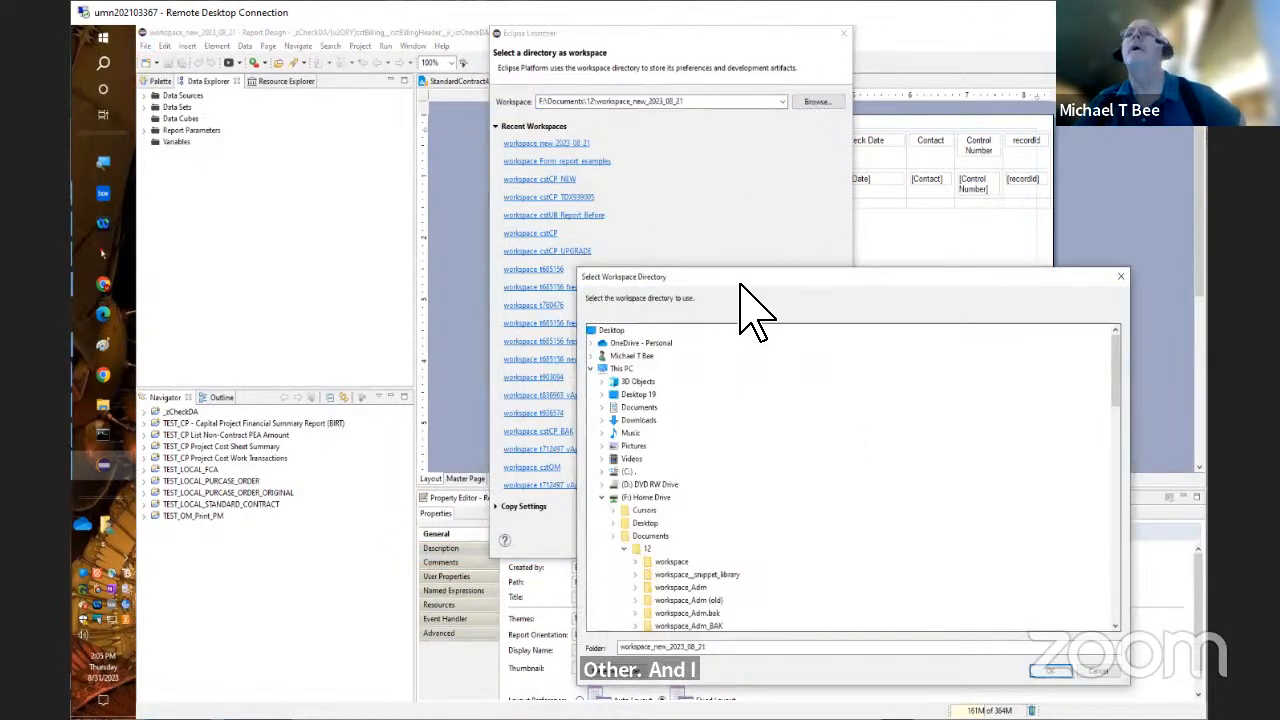
pyautogui.click(628, 471)
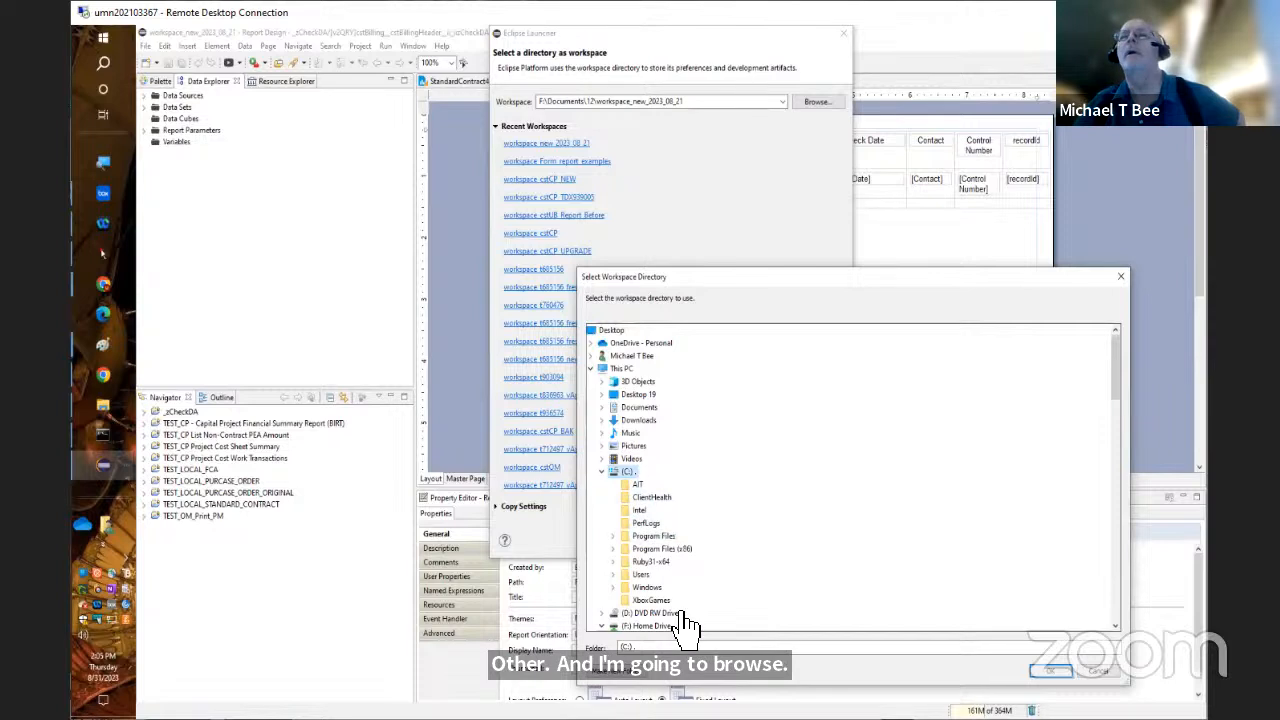
pyautogui.click(645, 562)
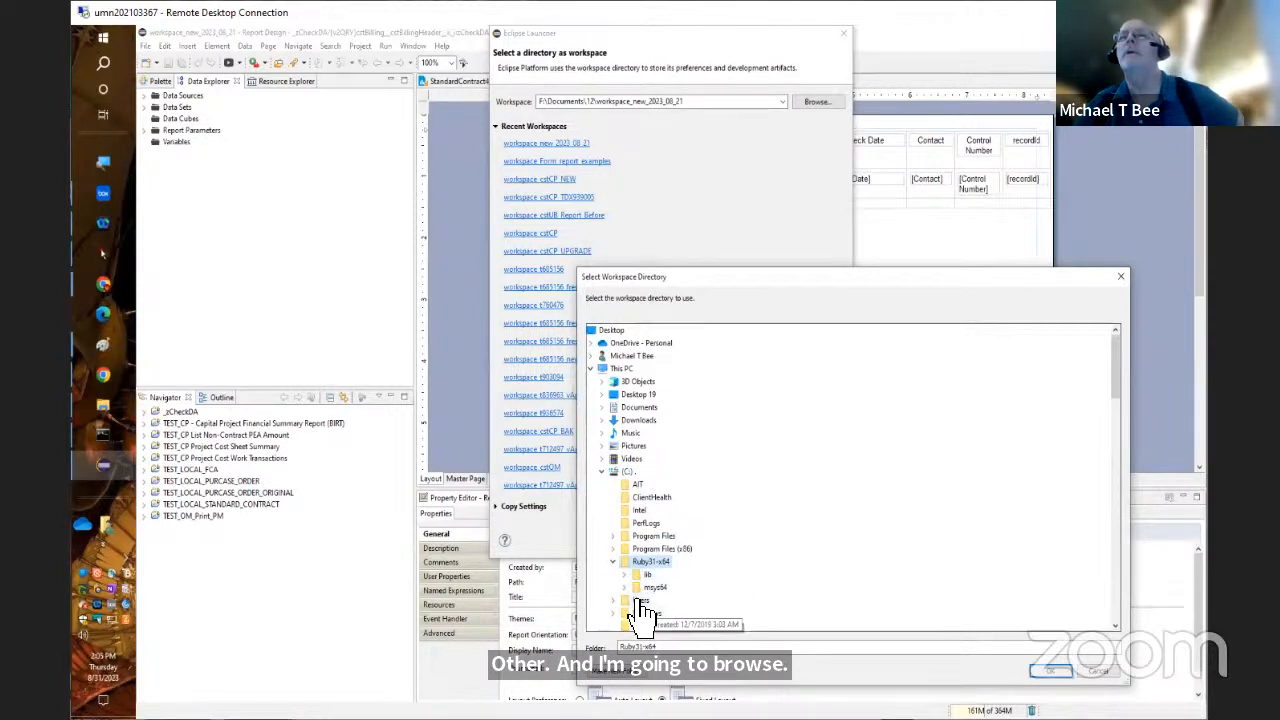
pyautogui.click(639, 603)
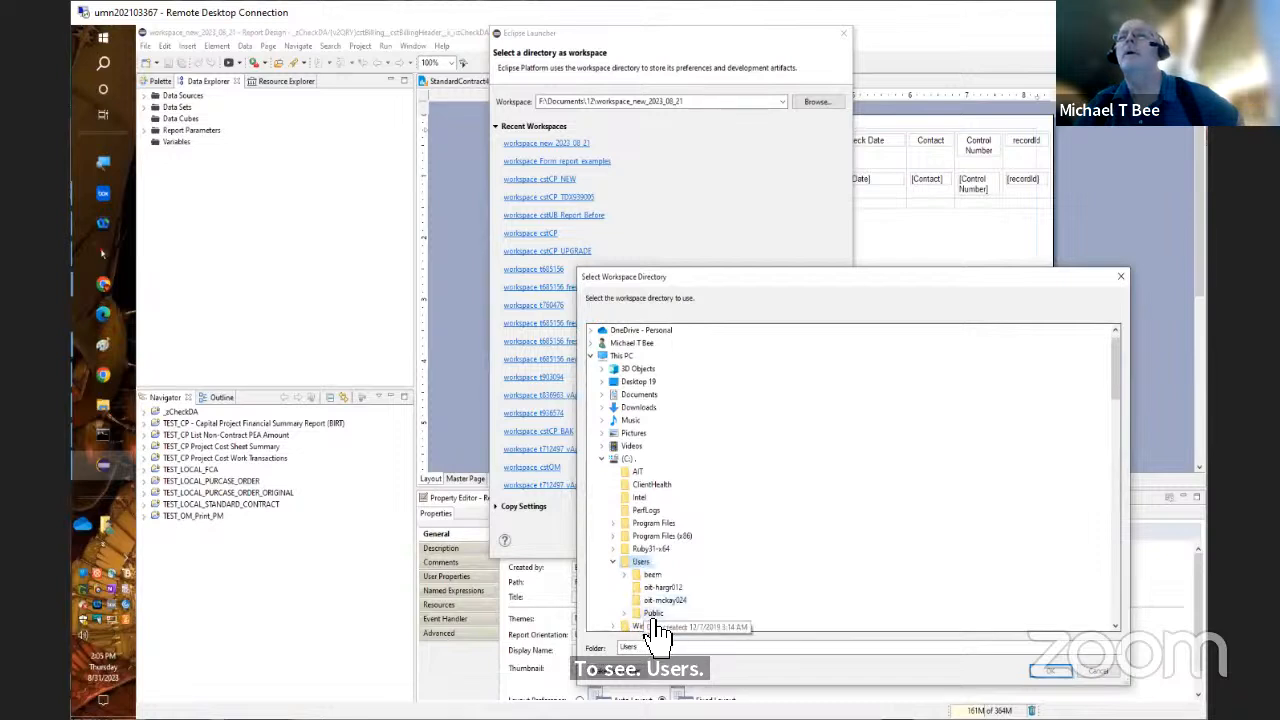
pyautogui.click(653, 613)
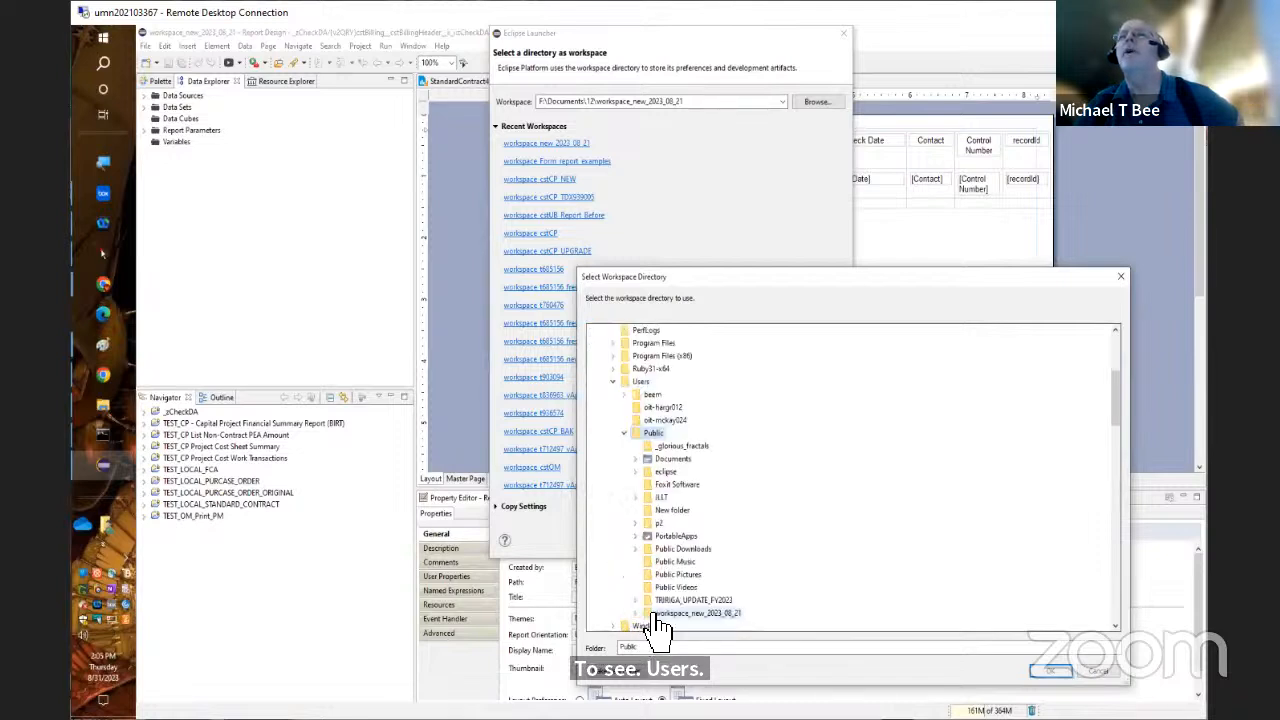
pyautogui.click(718, 617)
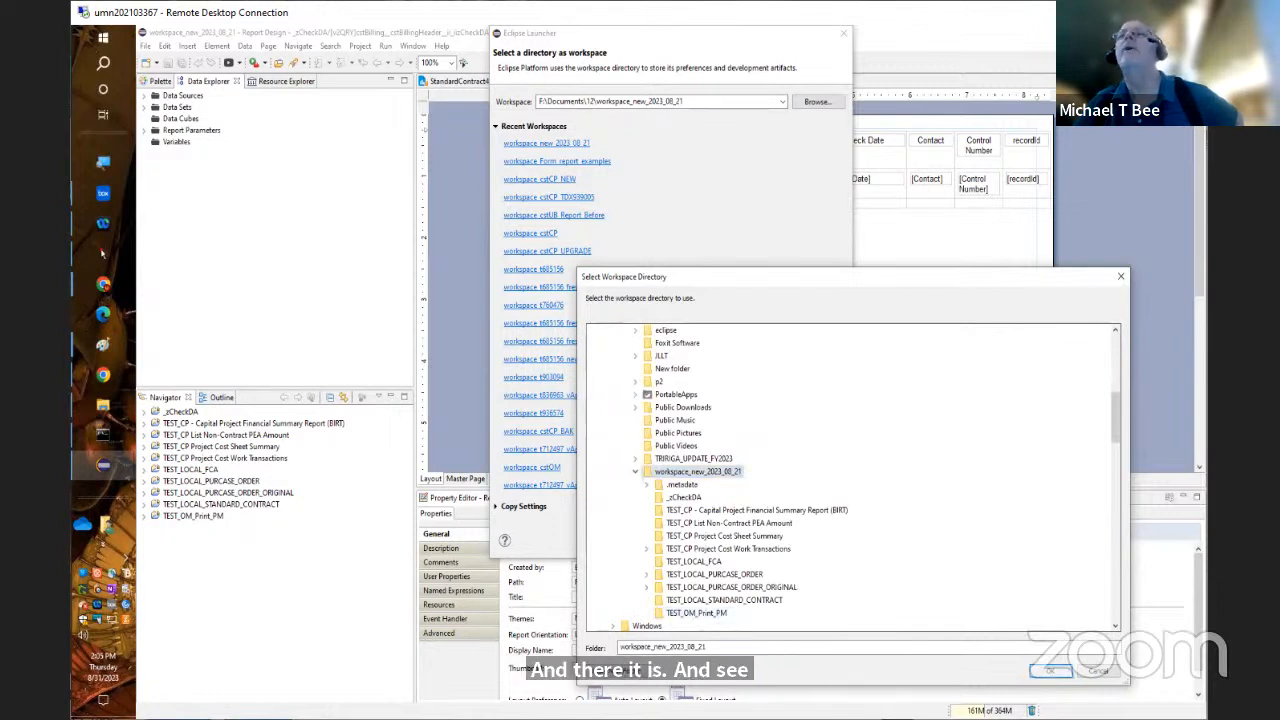
pyautogui.click(1050, 670)
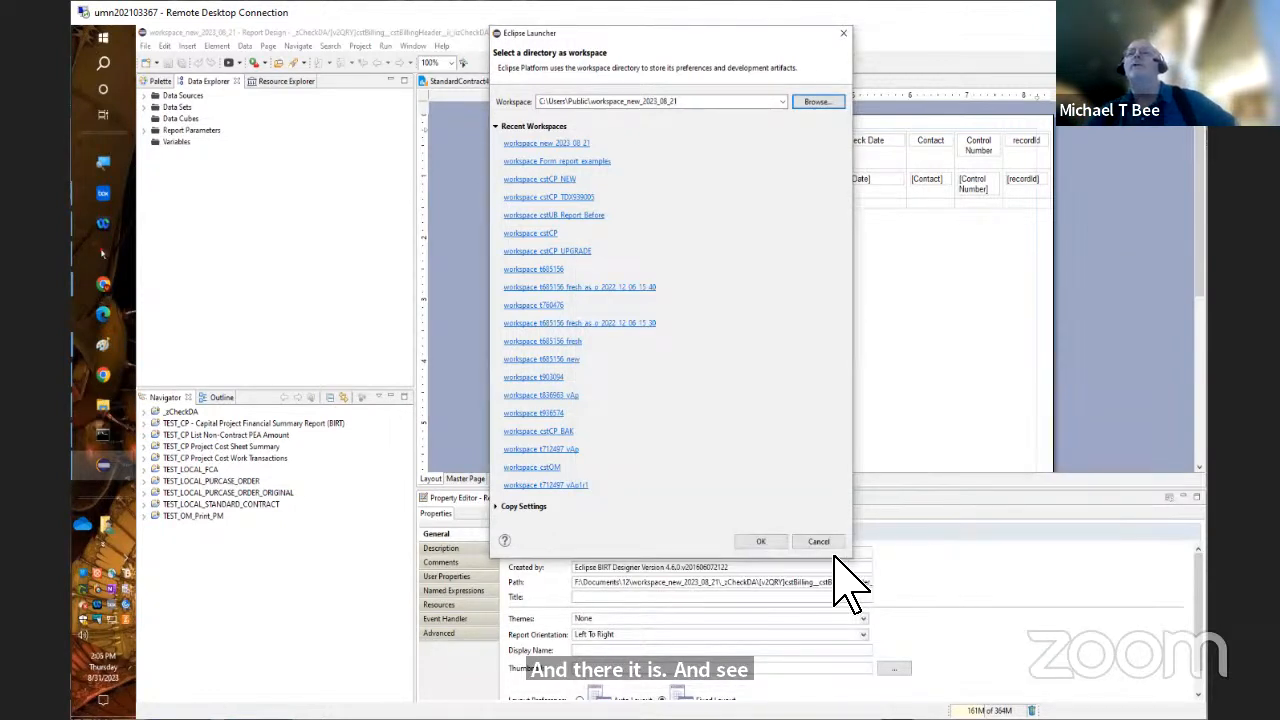
pyautogui.click(766, 543)
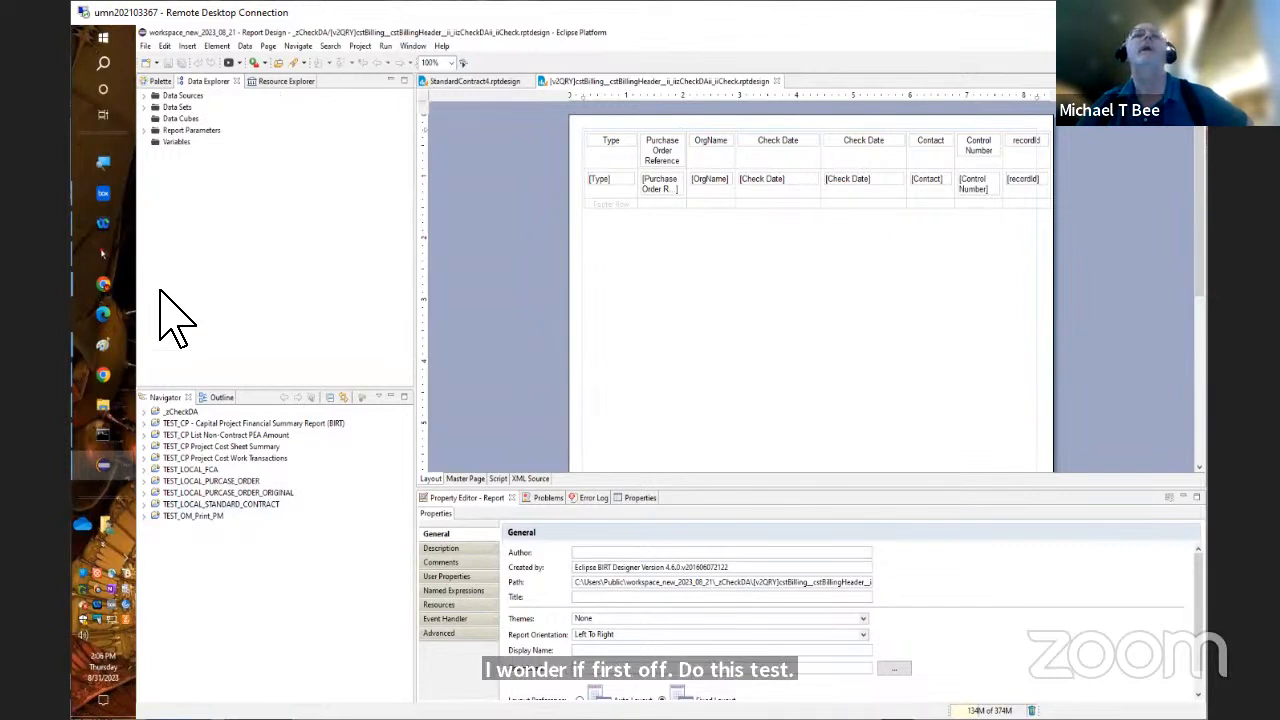
# In the Admin Purchase Order - Combined report window, clear Is Required for the system__recordIds parameter in the pg__Misc group
pyautogui.moveTo(118, 461)
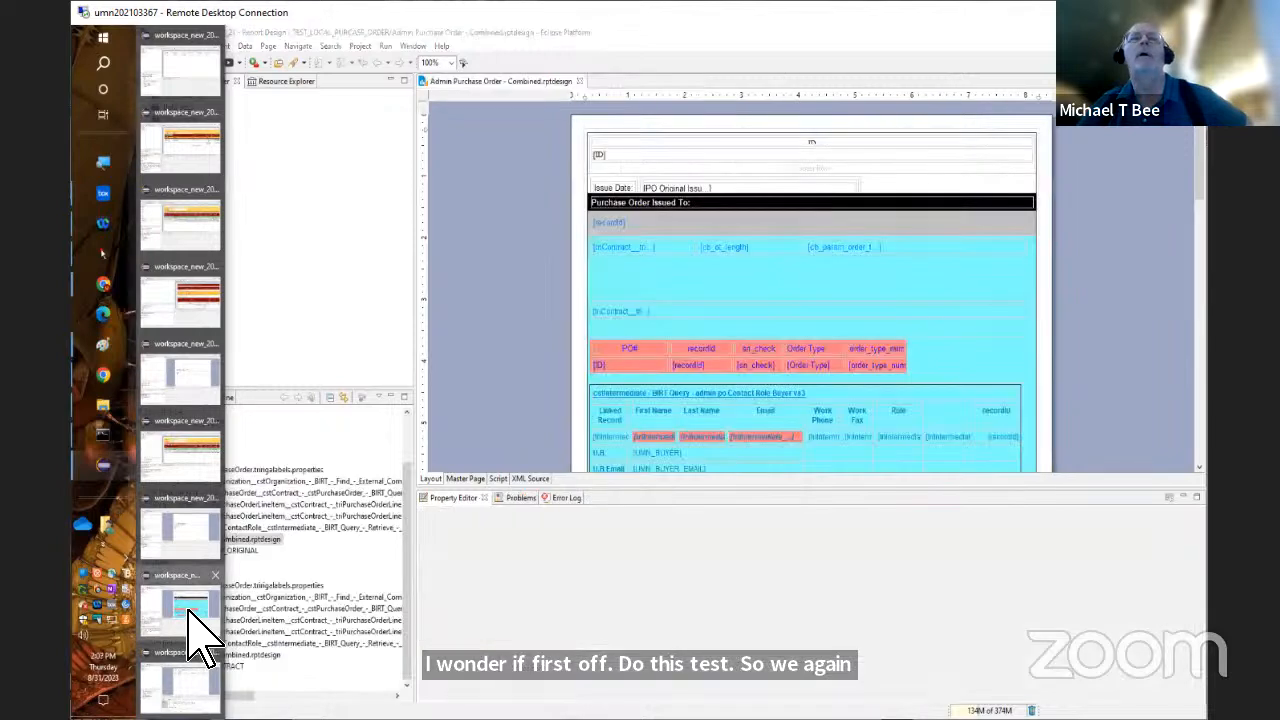
pyautogui.click(195, 630)
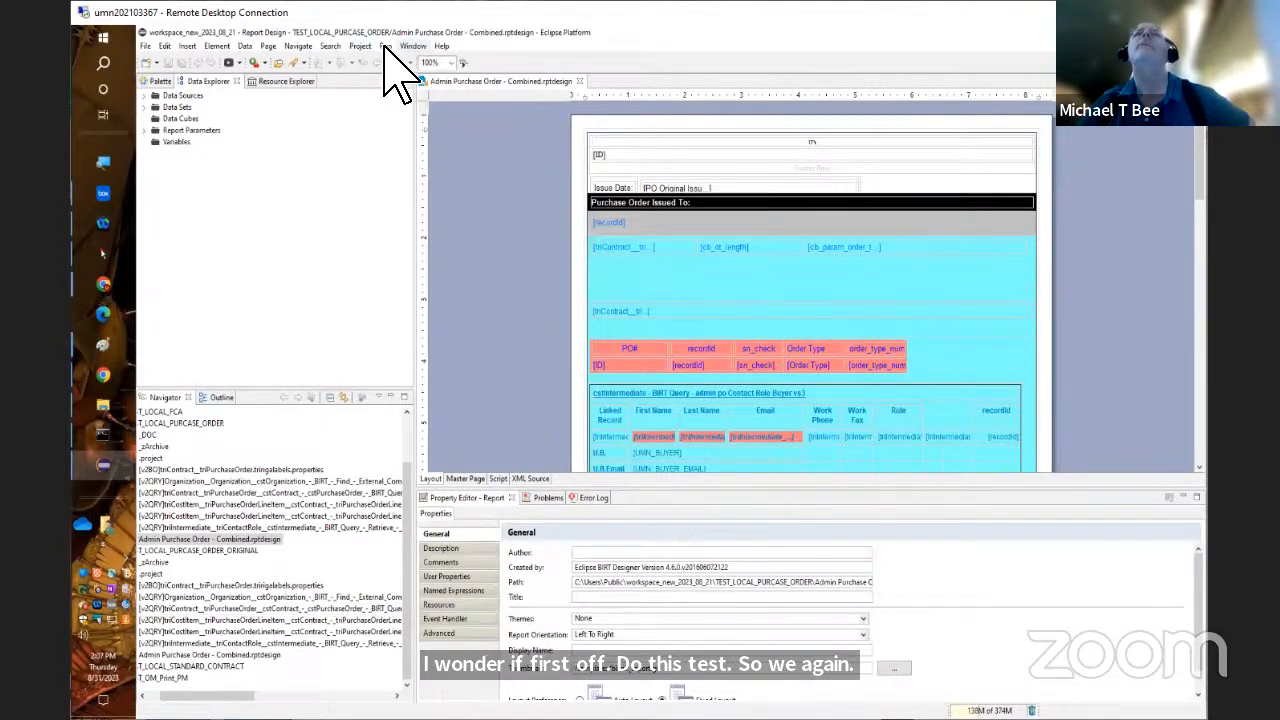
pyautogui.click(143, 130)
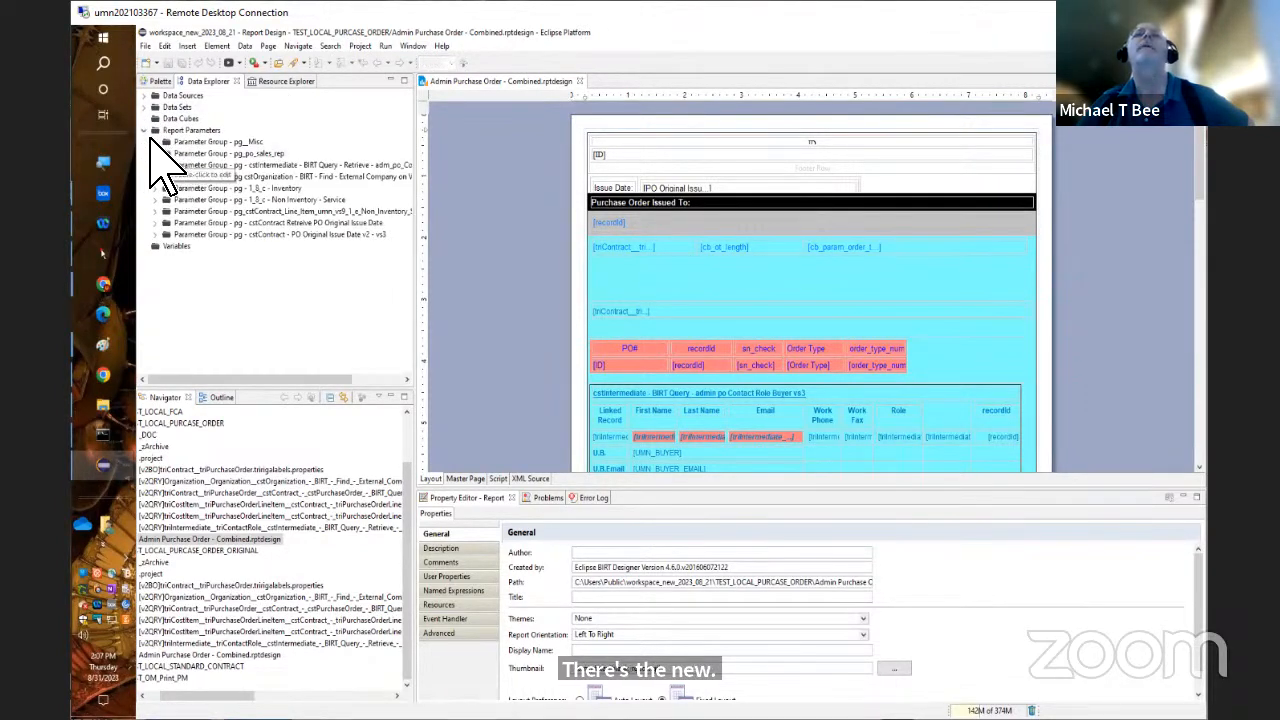
pyautogui.click(155, 142)
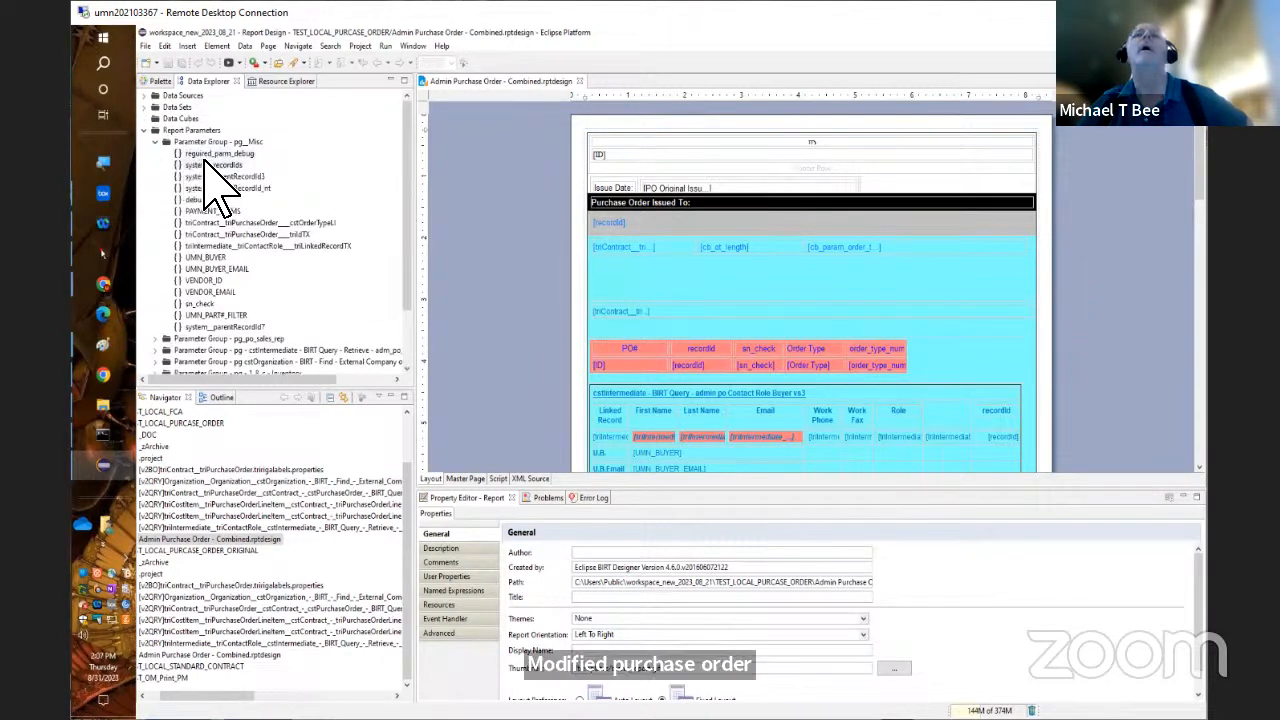
pyautogui.doubleClick(205, 164)
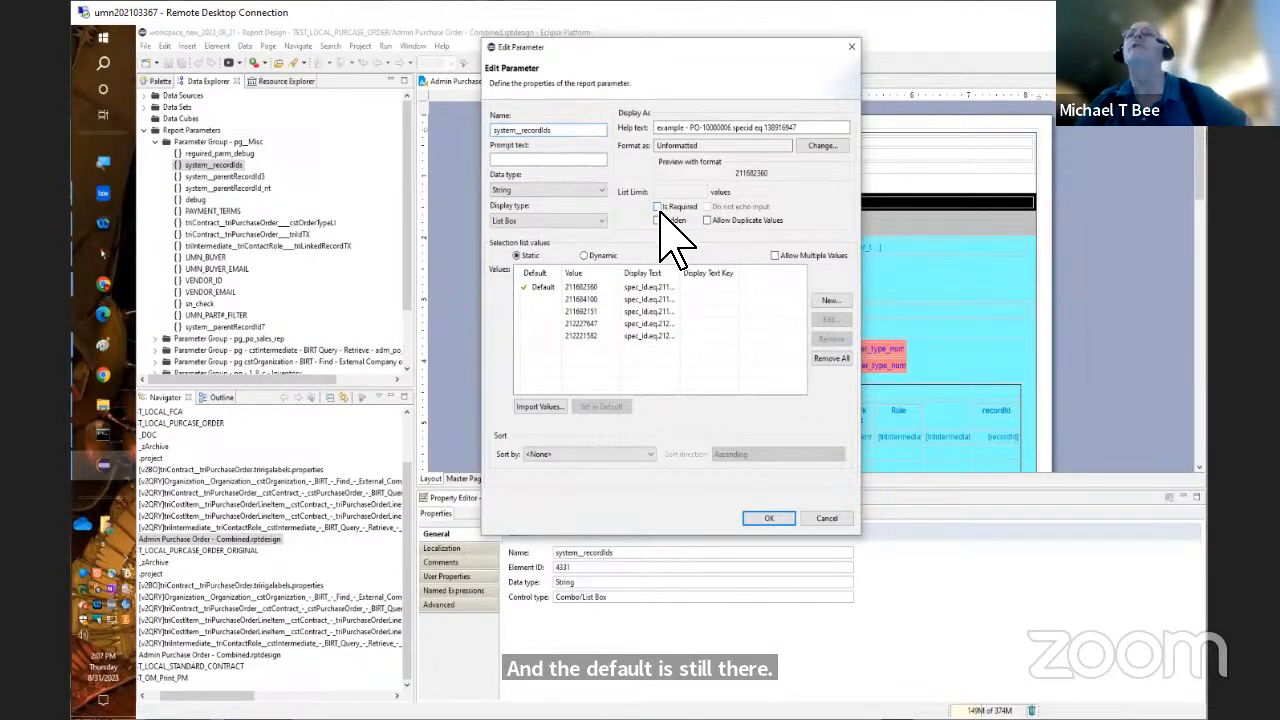
pyautogui.click(772, 520)
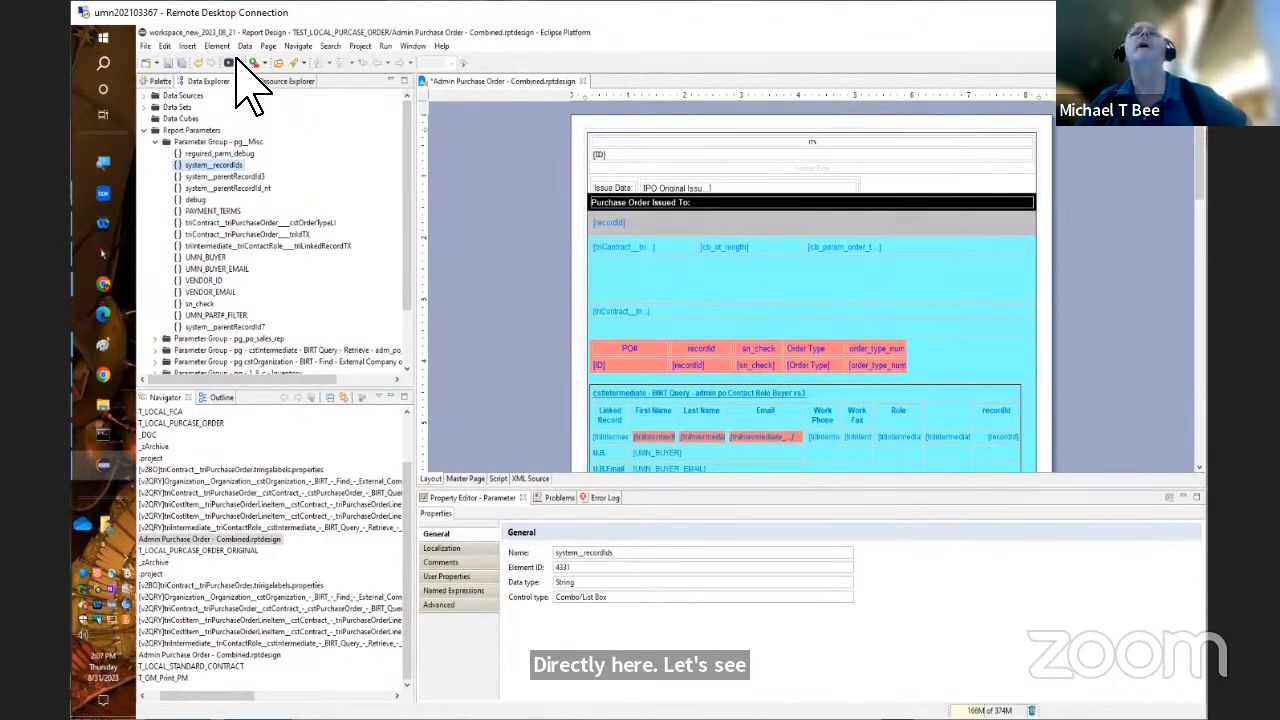
# View the Admin Purchase Order - Combined report as PDF and move the preview window away from the report parameters
pyautogui.click(236, 62)
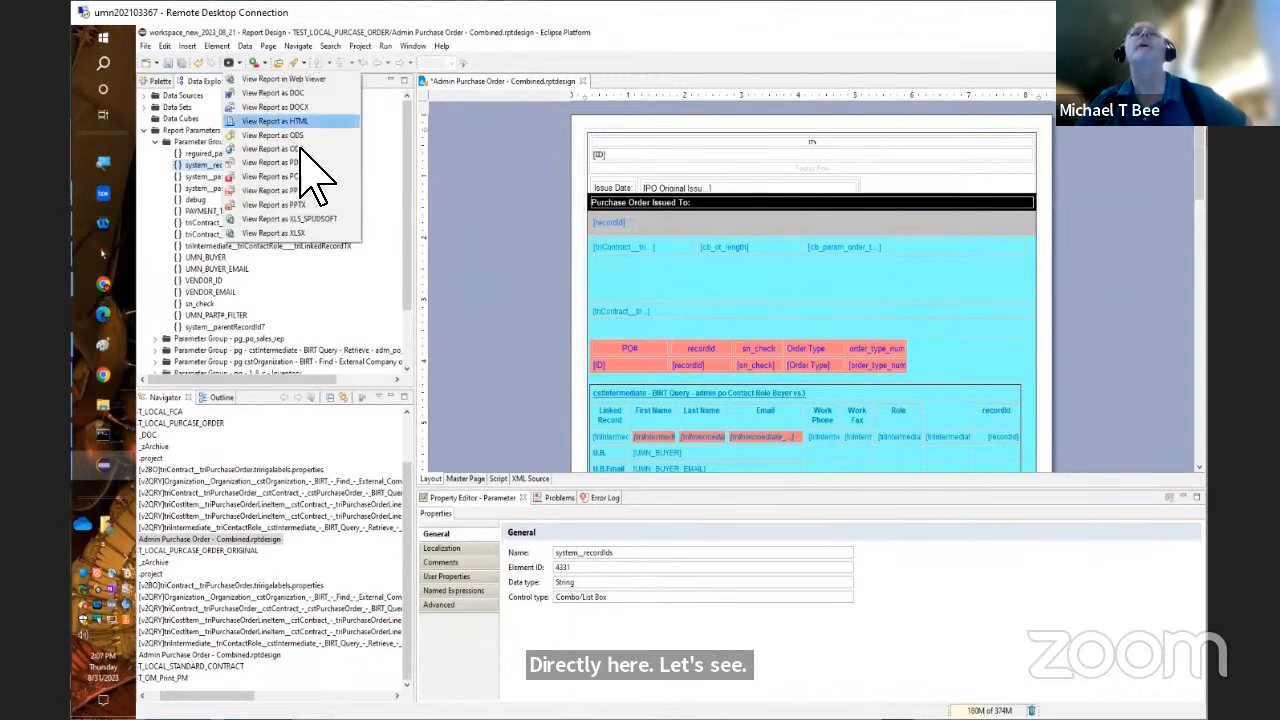
pyautogui.click(302, 162)
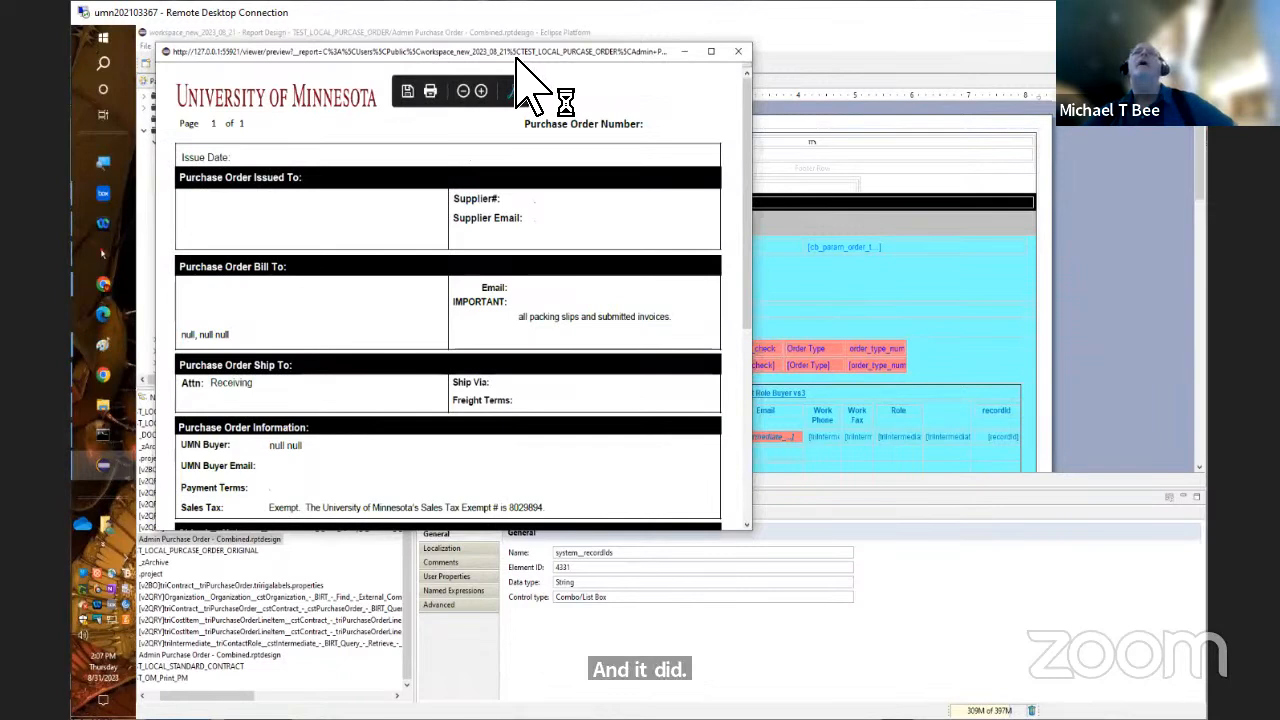
pyautogui.moveTo(608, 55); pyautogui.dragTo(757, 171)
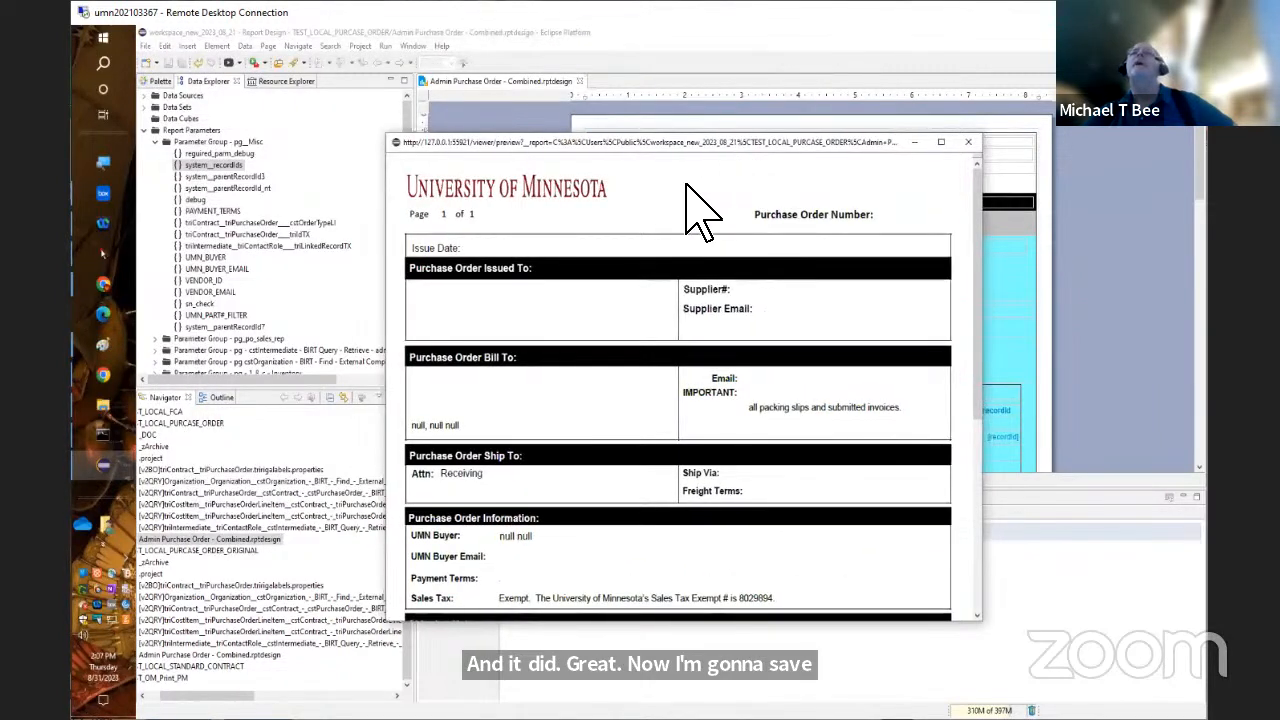
# Save the previewed PDF in the _DOC folder under the existing Non Inventory WS20230821 file's name, adding .14.08 before the extension
pyautogui.moveTo(688, 215)
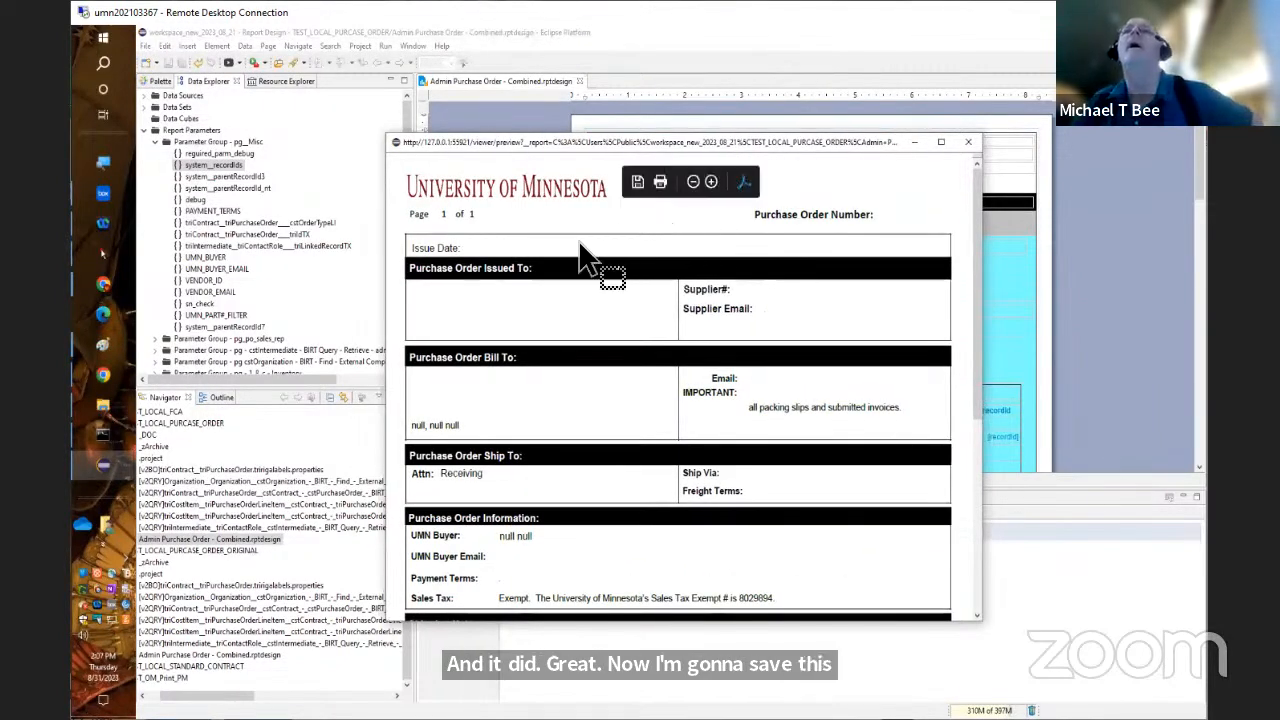
pyautogui.click(638, 183)
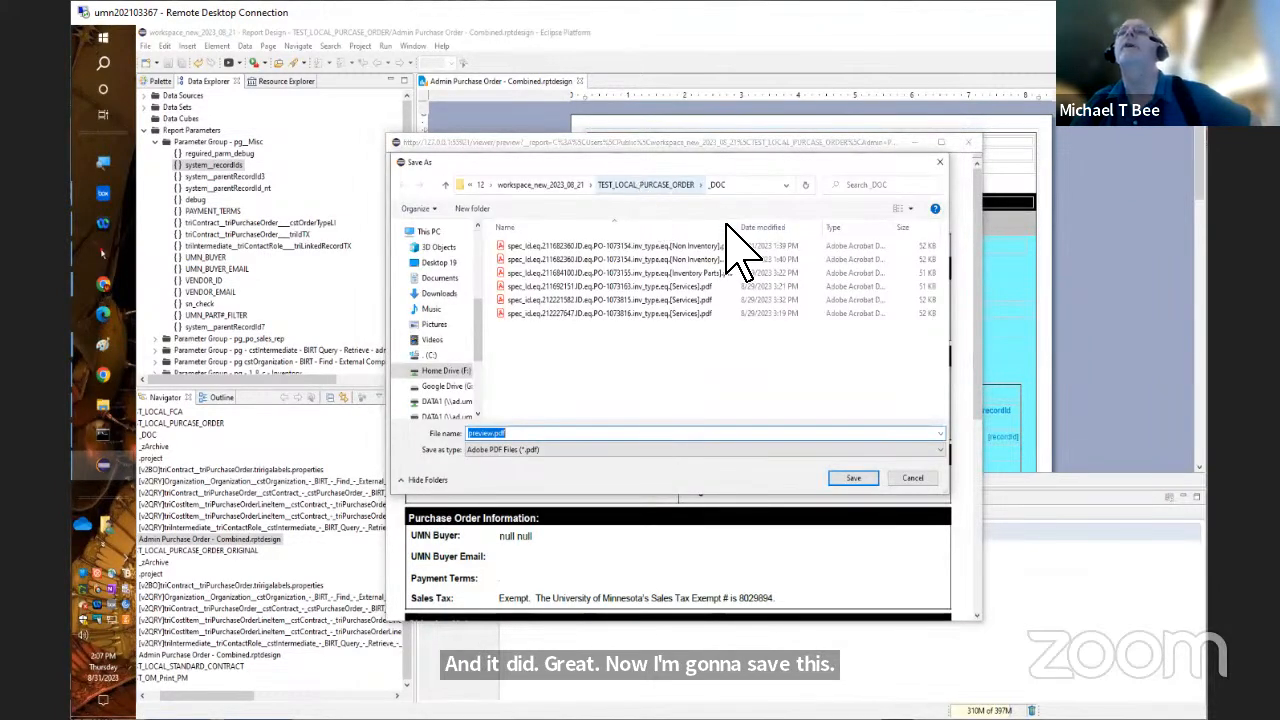
pyautogui.doubleClick(741, 231)
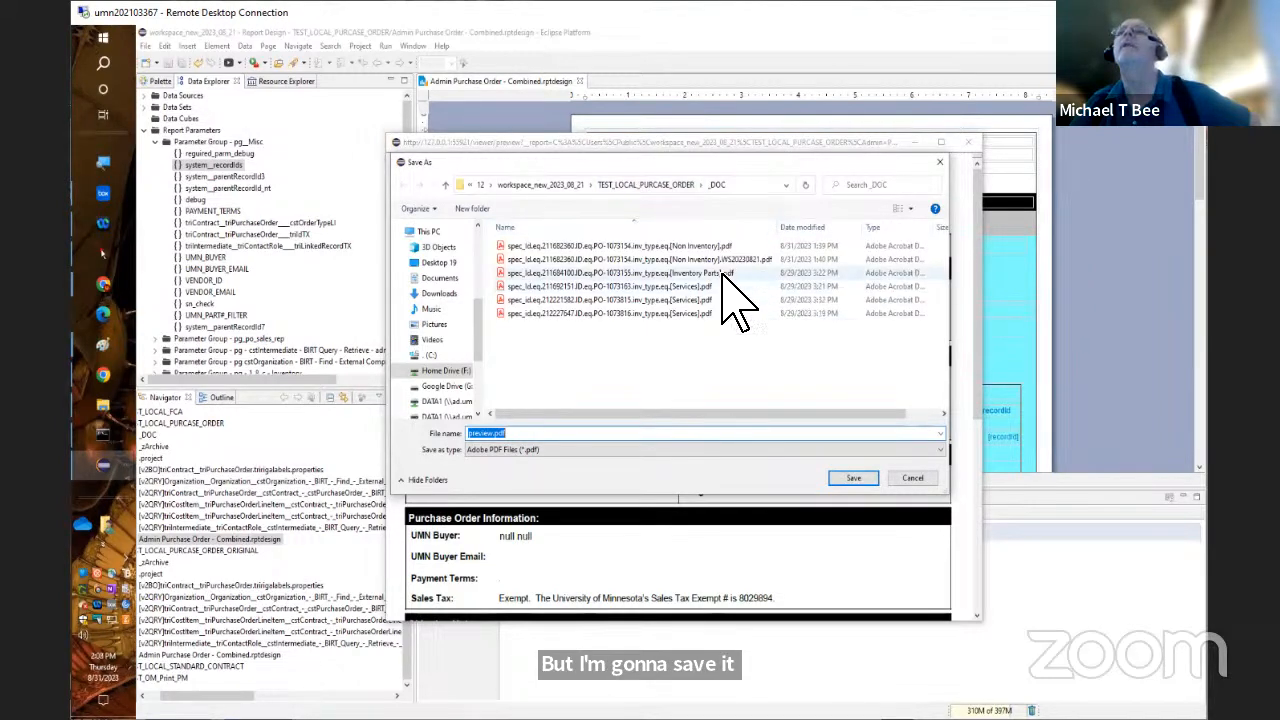
pyautogui.click(722, 262)
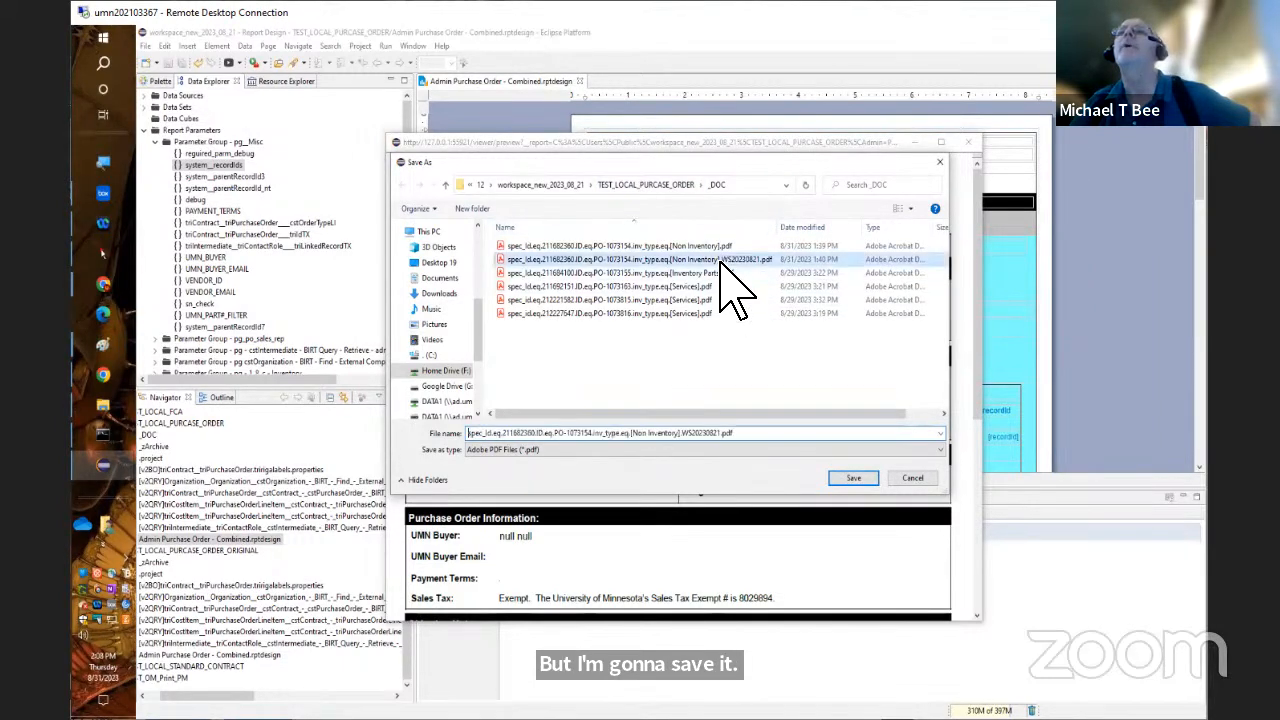
pyautogui.click(727, 434)
pyautogui.click(725, 436)
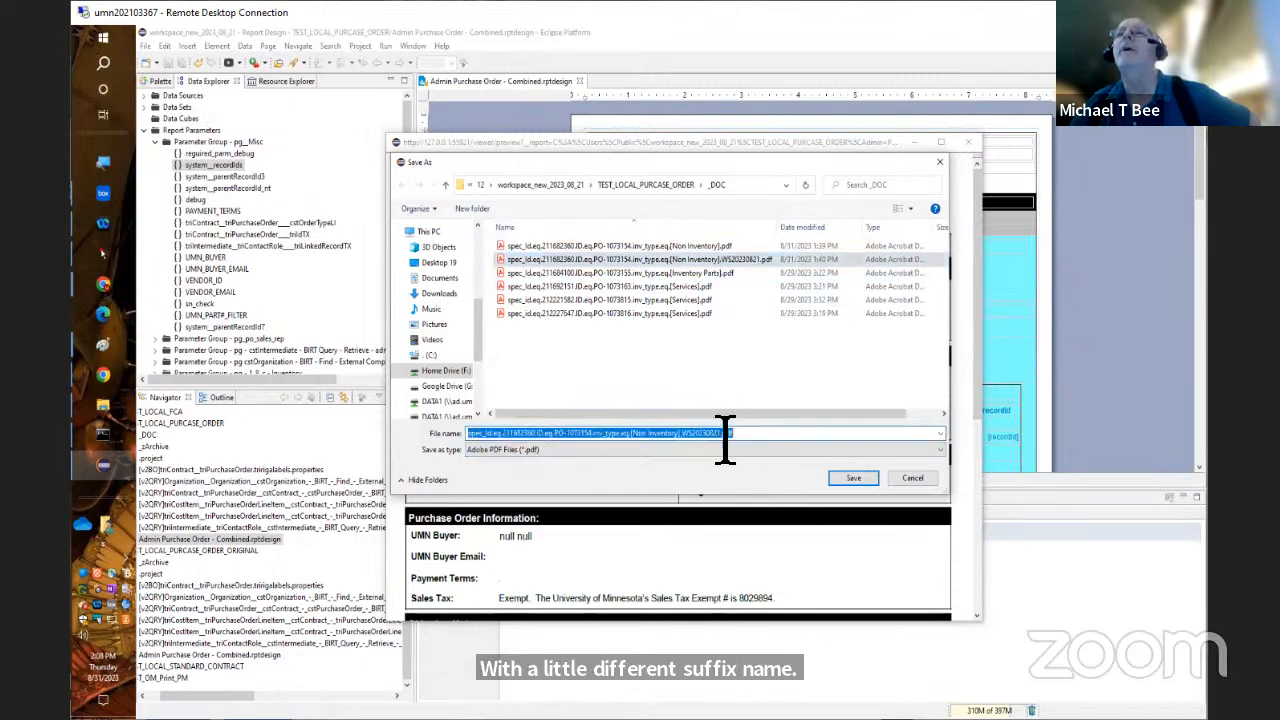
pyautogui.click(725, 436)
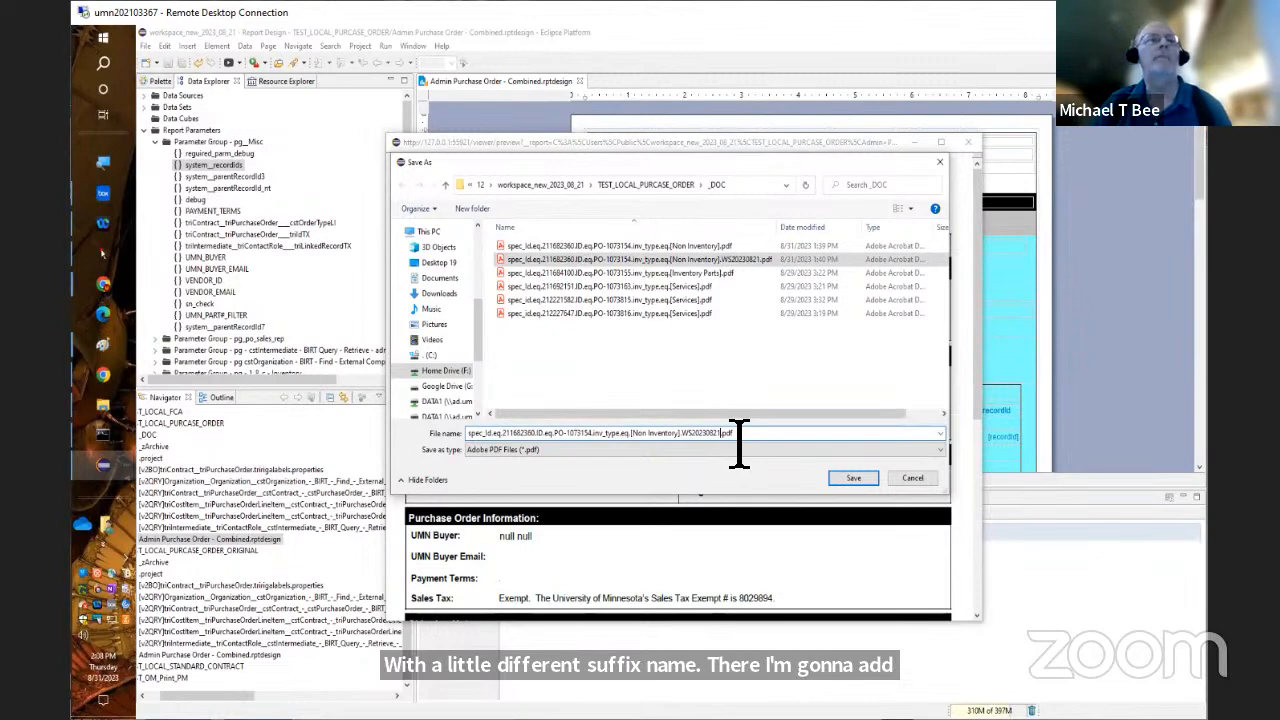
pyautogui.write('.14.08.')
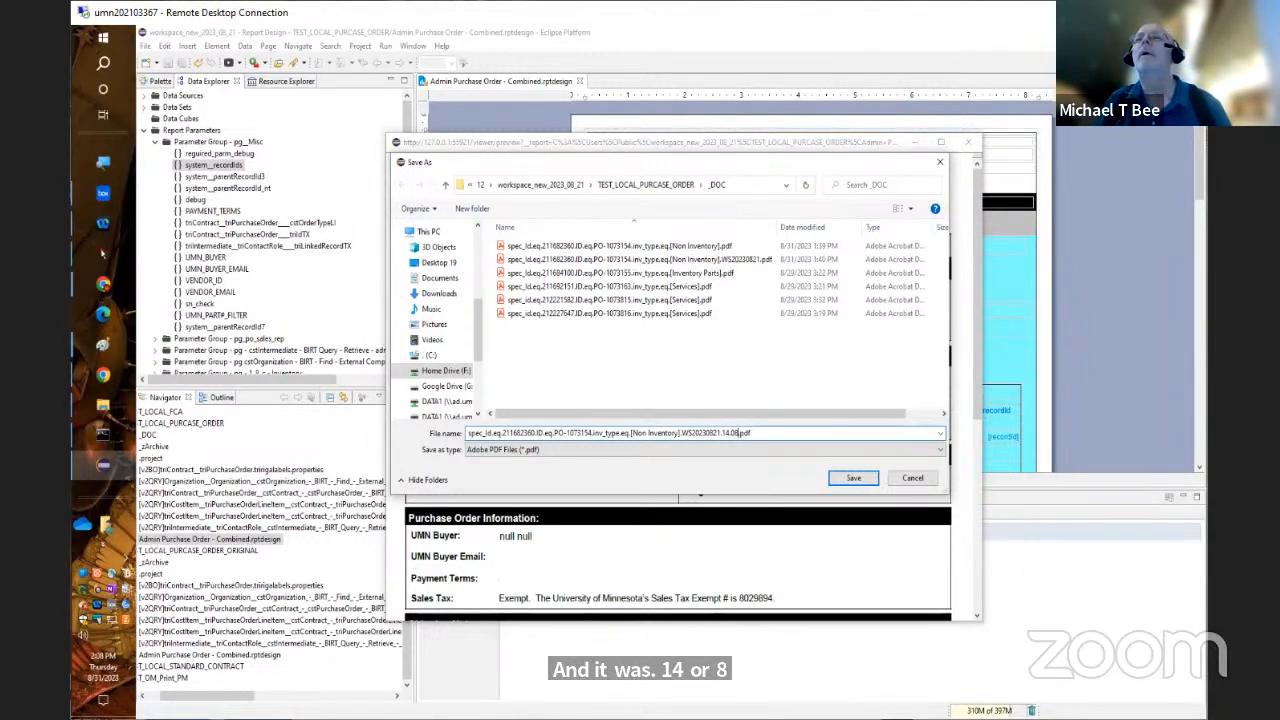
pyautogui.press('Return')
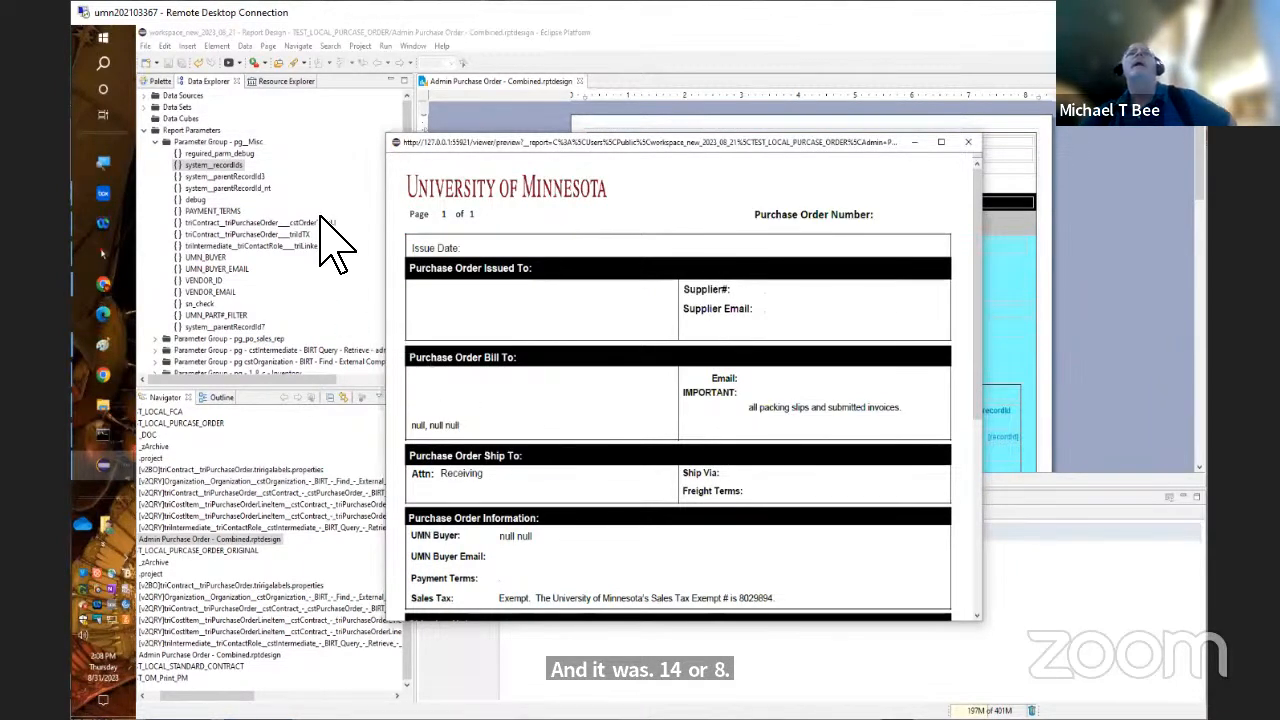
# Exit Eclipse completely
pyautogui.click(145, 47)
pyautogui.click(175, 455)
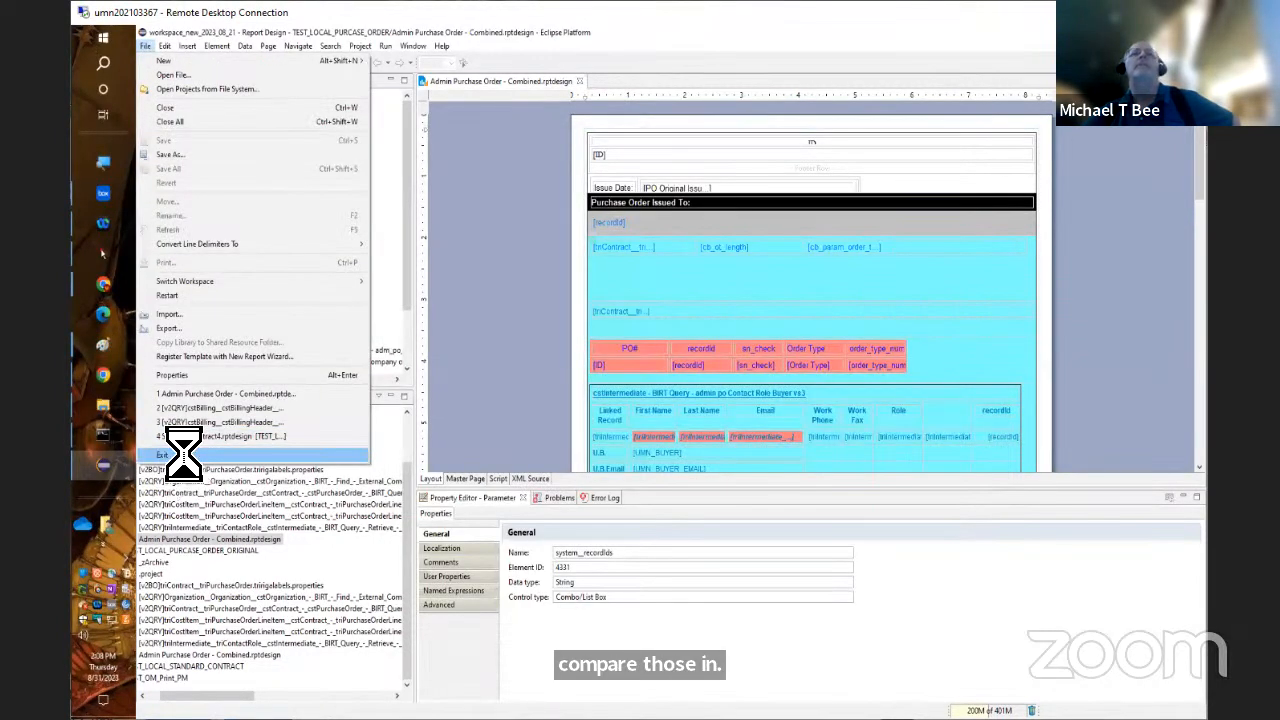